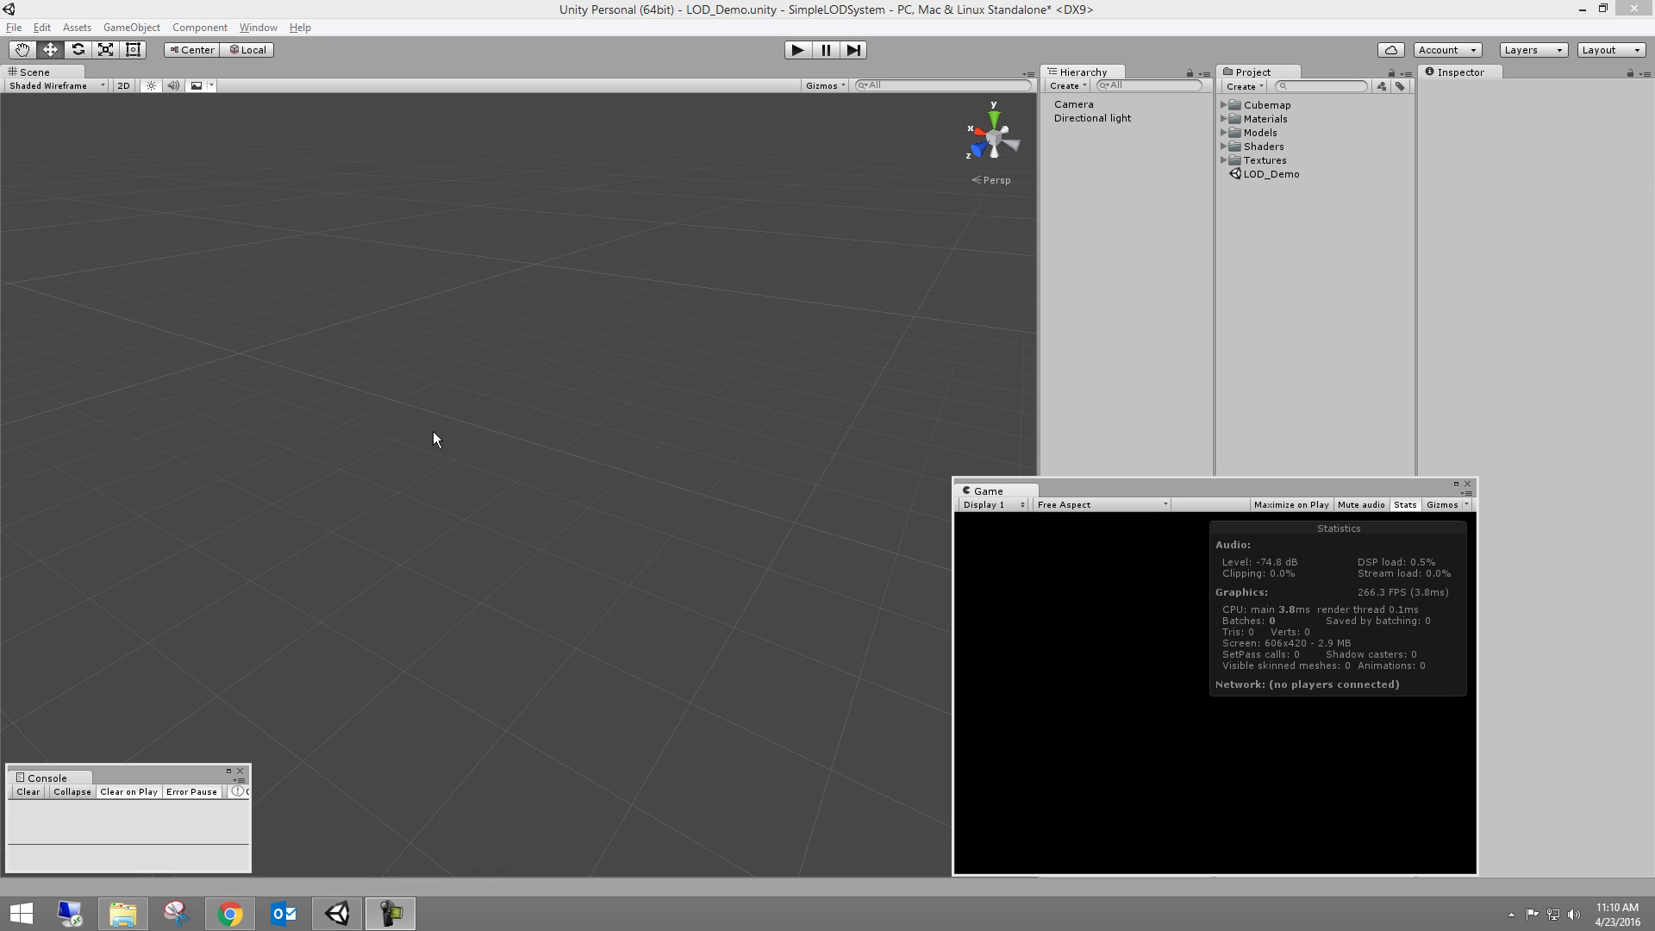
- Open the blog02_211 image from the desktop folder, view its LOD polygon comparison, and close the viewer
left_click(129, 915)
double_click(758, 817)
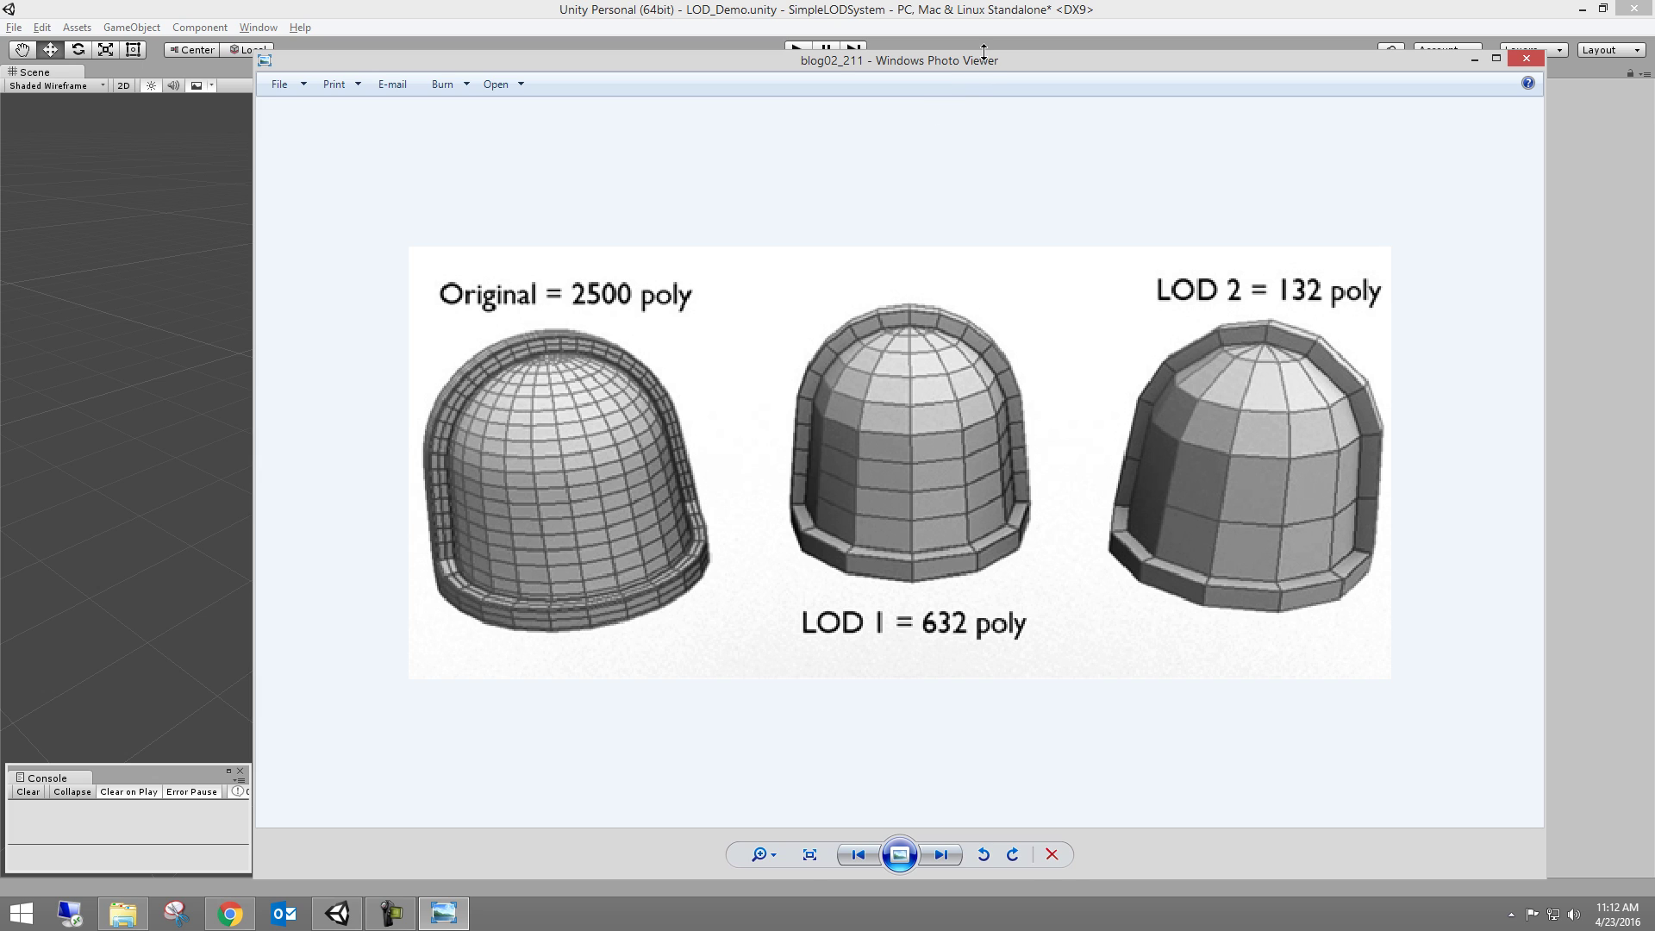
left_click_drag(984, 52, 984, 78)
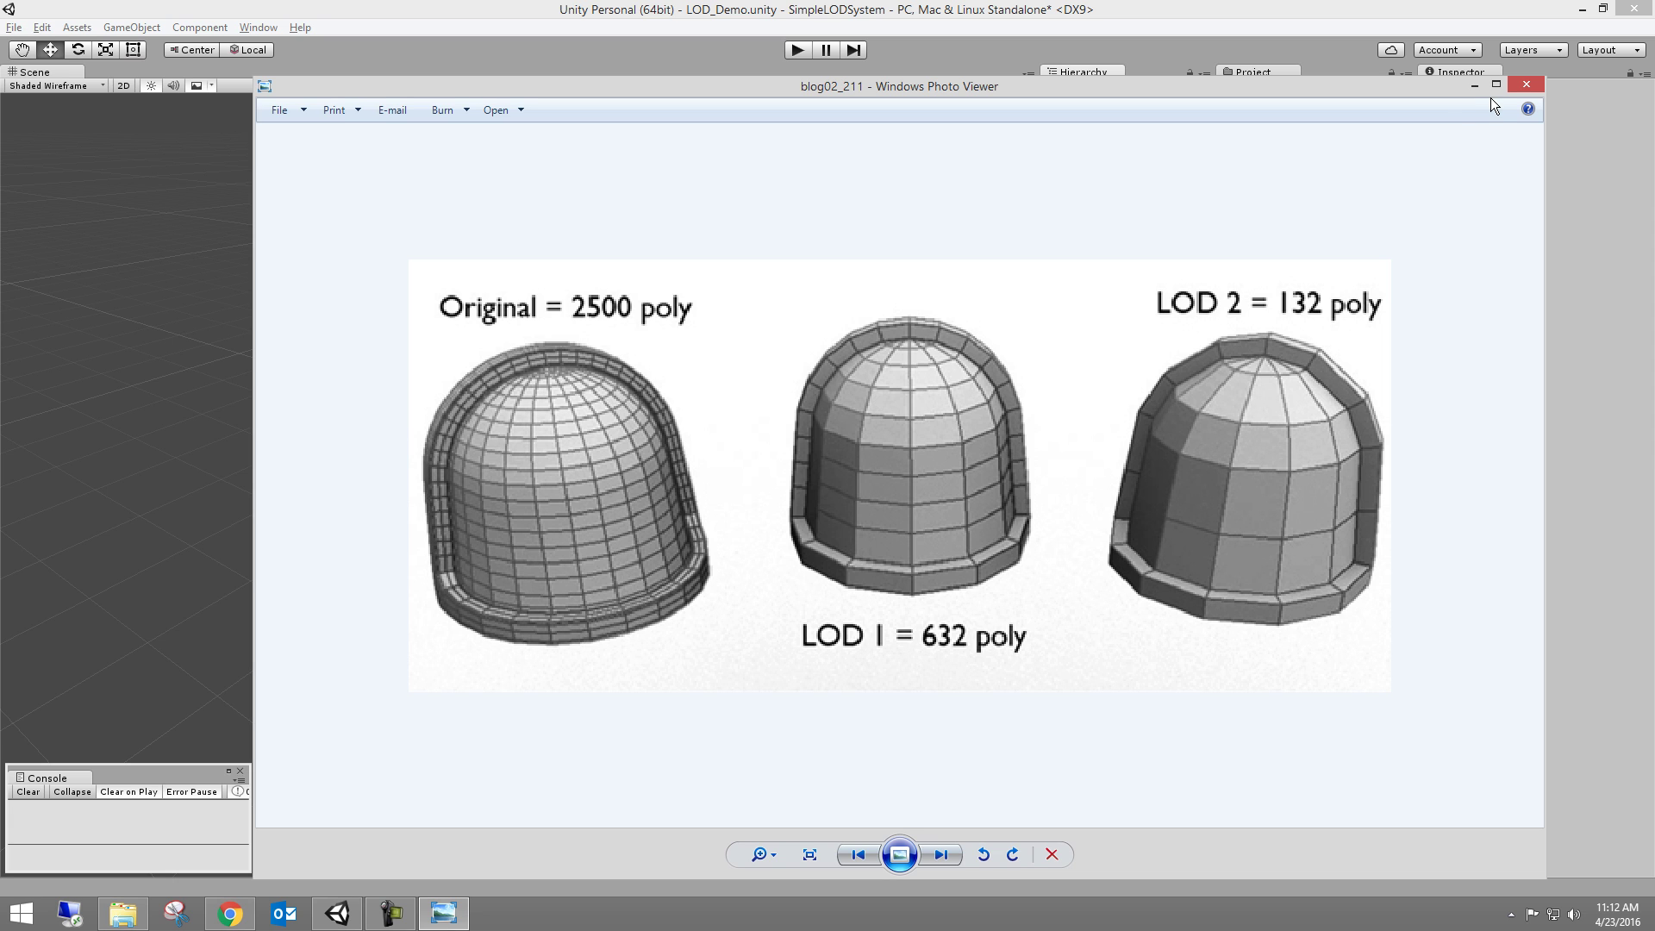
left_click(1517, 84)
left_click(1404, 327)
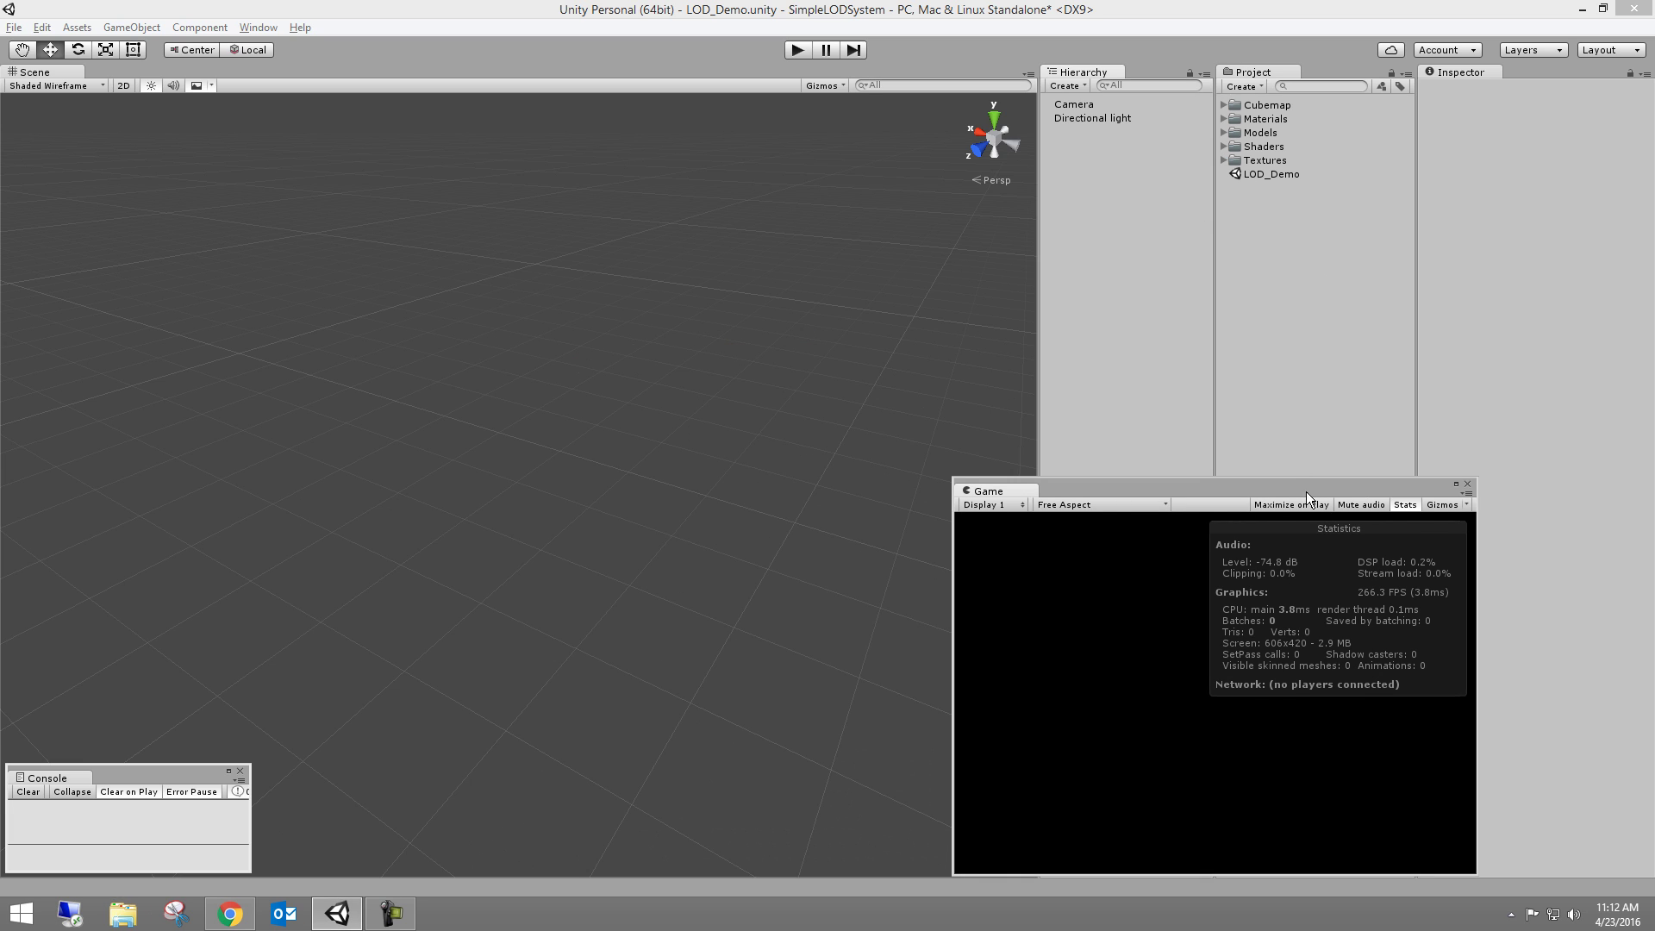
- Reposition the floating Game window and hide its statistics overlay
left_click_drag(1306, 492, 1295, 495)
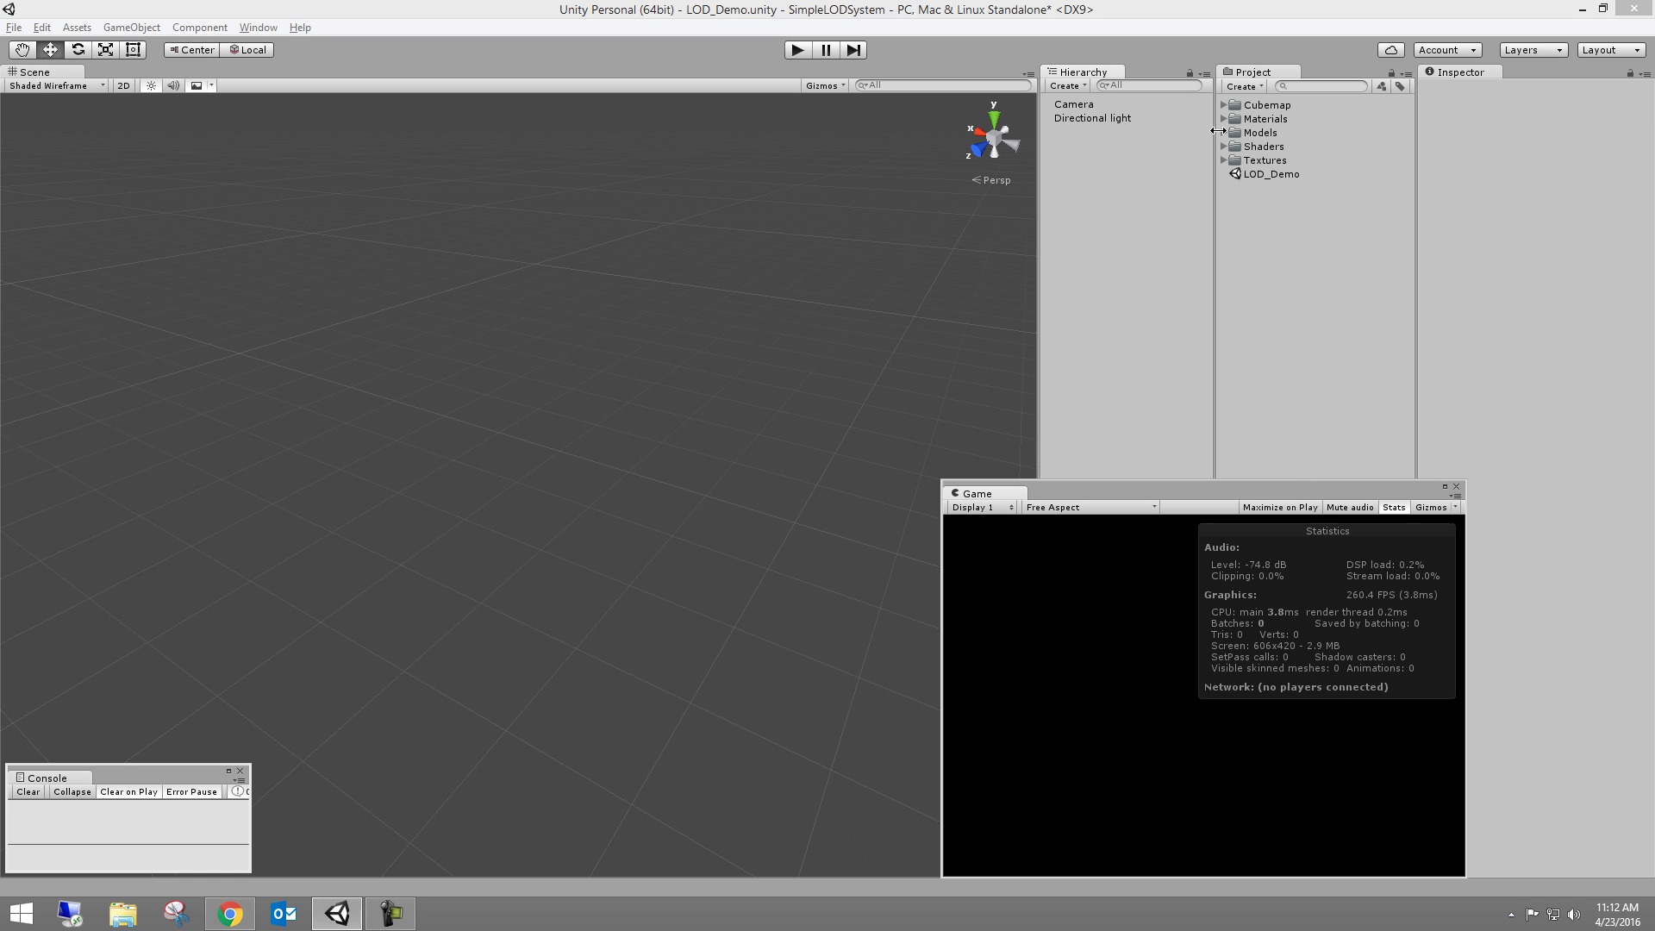
left_click_drag(1311, 495, 1382, 492)
left_click(1369, 502)
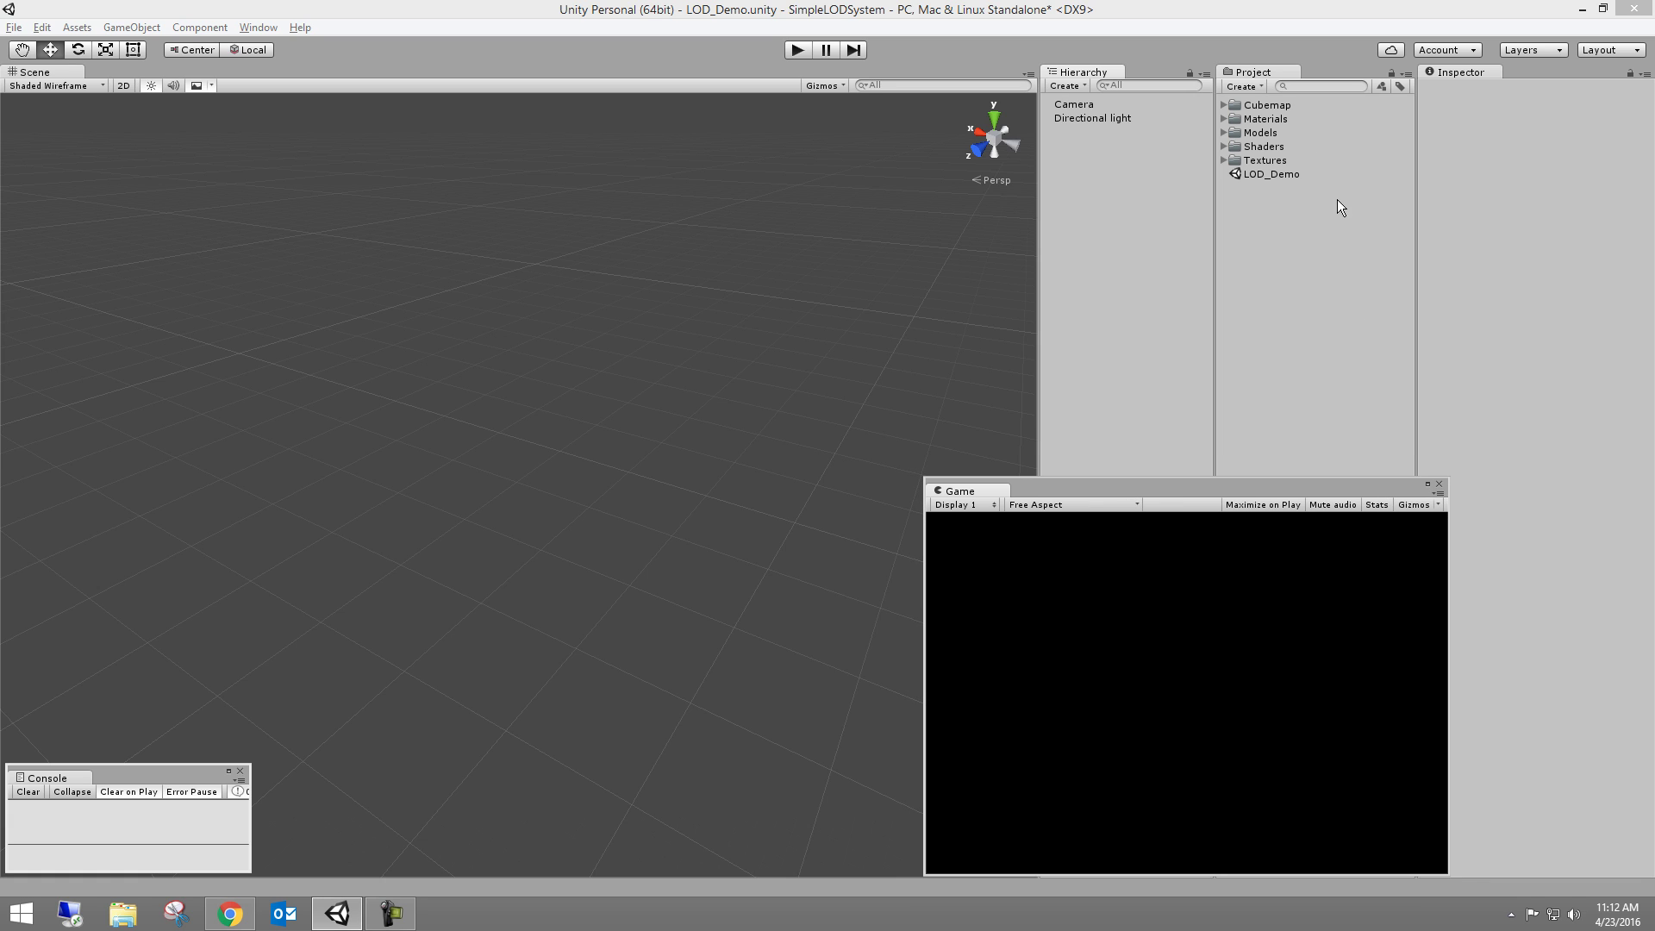
- Expand the Models folder and inspect ClassicStreetRod_LOD0 from another angle in an enlarged, widened model preview
left_click(1222, 131)
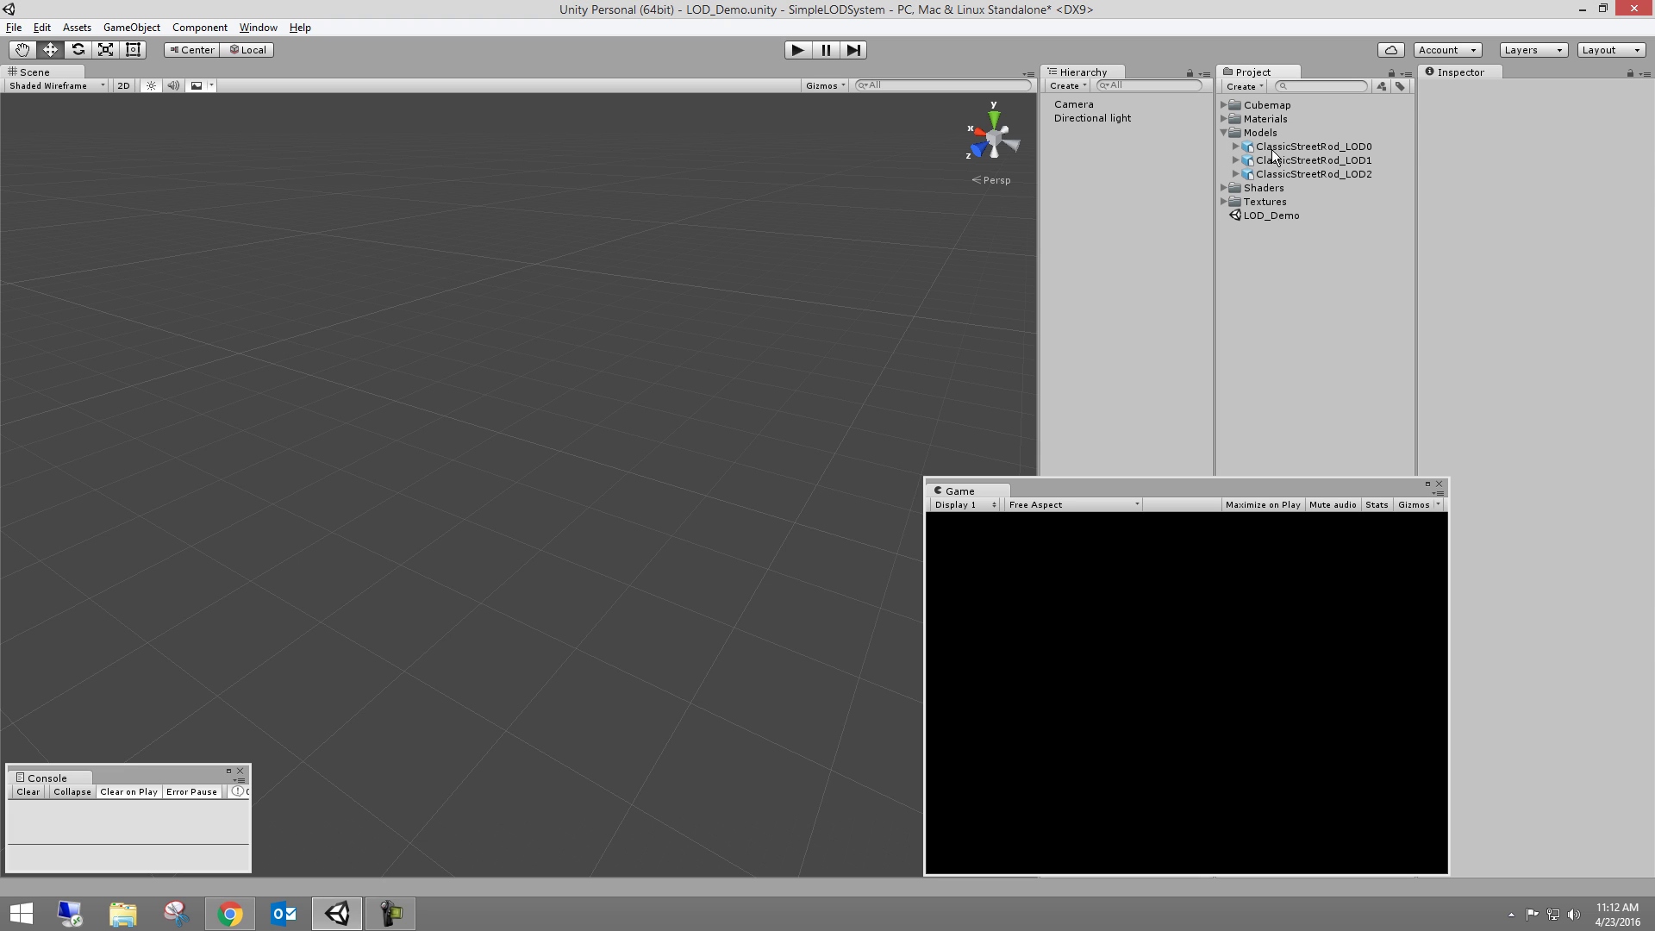
left_click(1270, 147)
left_click_drag(1377, 486, 1312, 473)
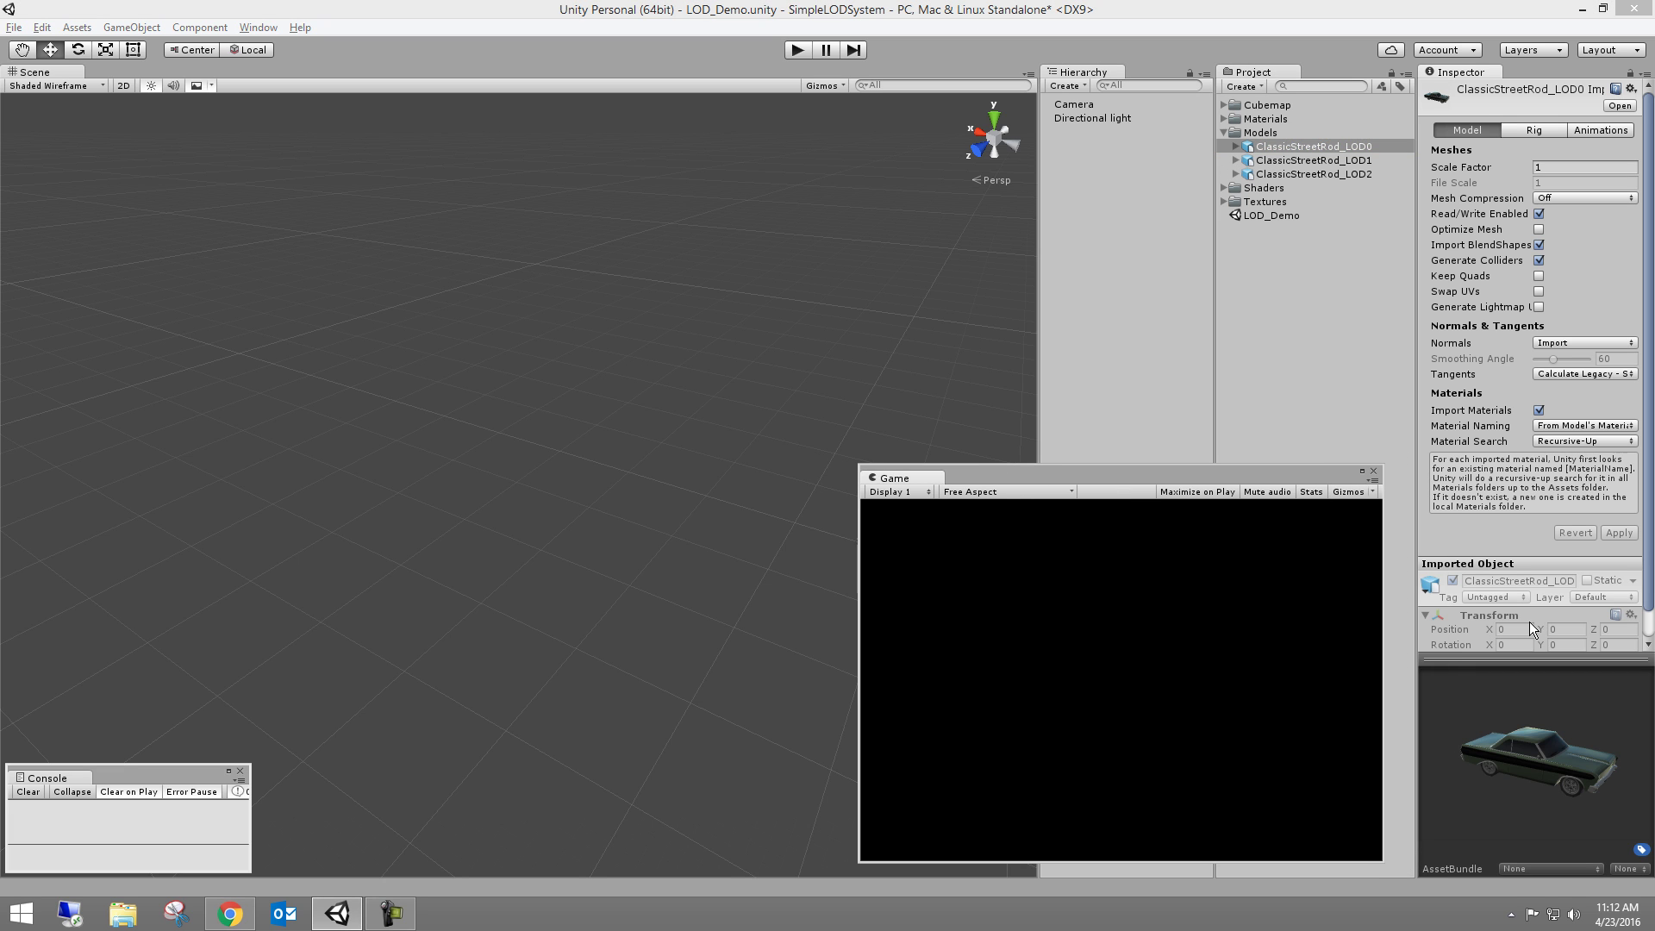
left_click_drag(1524, 659, 1520, 549)
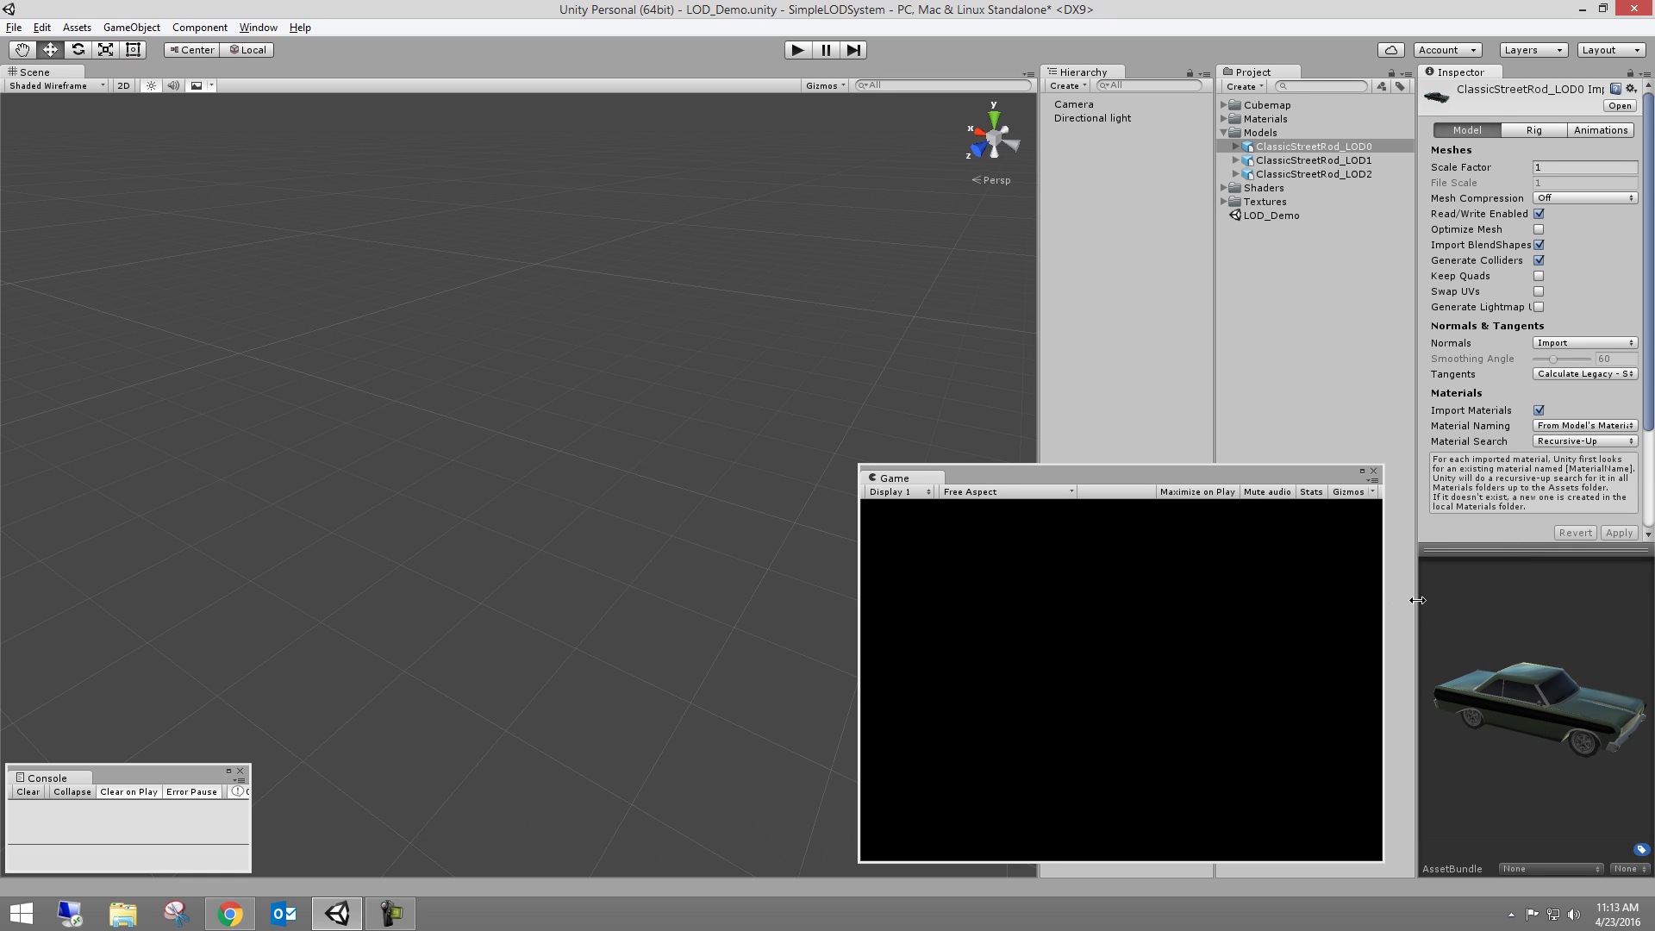
left_click_drag(1416, 598, 1382, 598)
left_click_drag(1545, 718, 1467, 572)
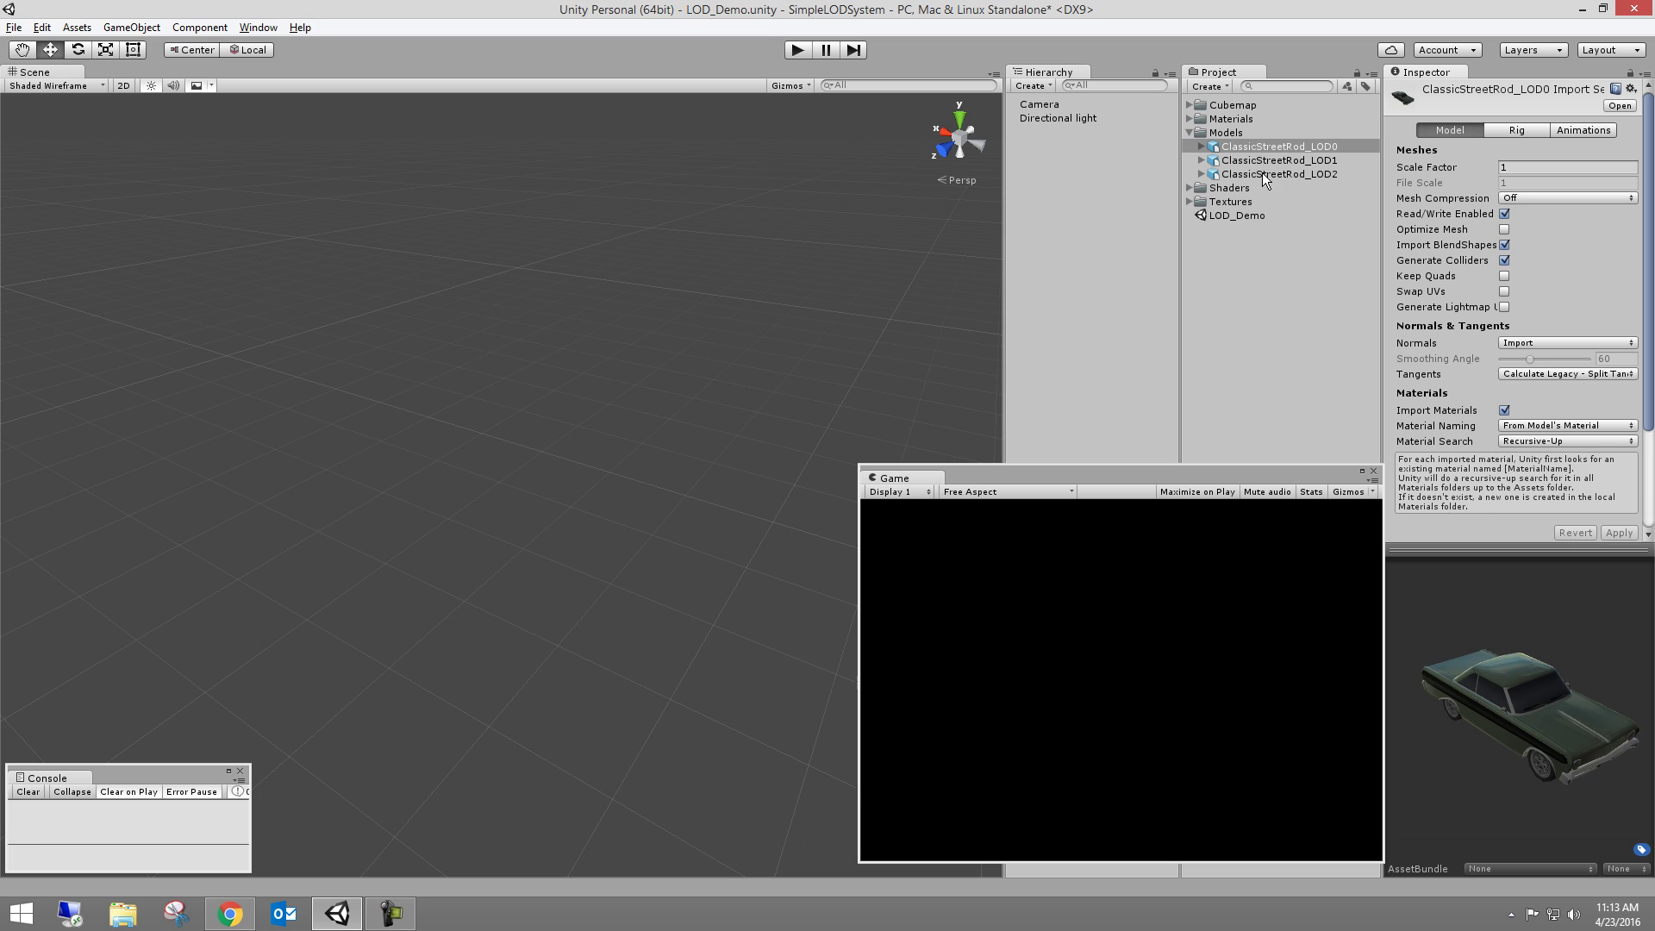
- Place all three ClassicStreetRod LOD models from the Models folder into the scene
left_click(1290, 151)
left_click(1291, 162)
left_click(1291, 172)
left_click(1279, 149, "shift")
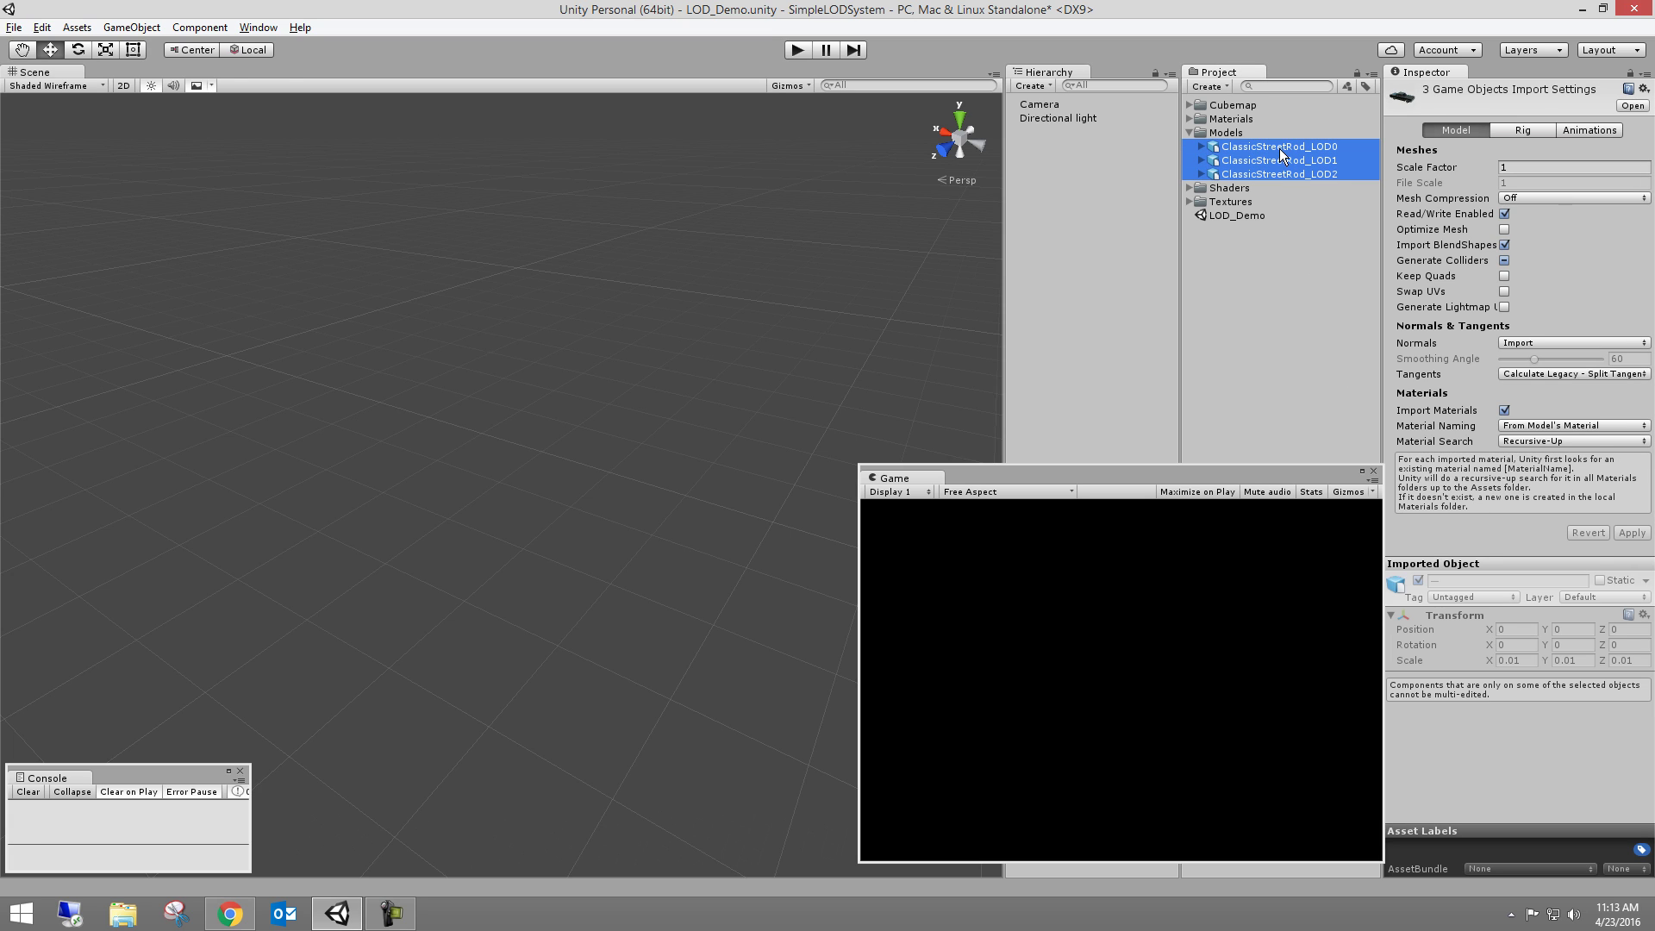
left_click_drag(1279, 148, 621, 392)
left_click_drag(1026, 488, 1214, 518)
left_click_drag(1005, 429, 1040, 429)
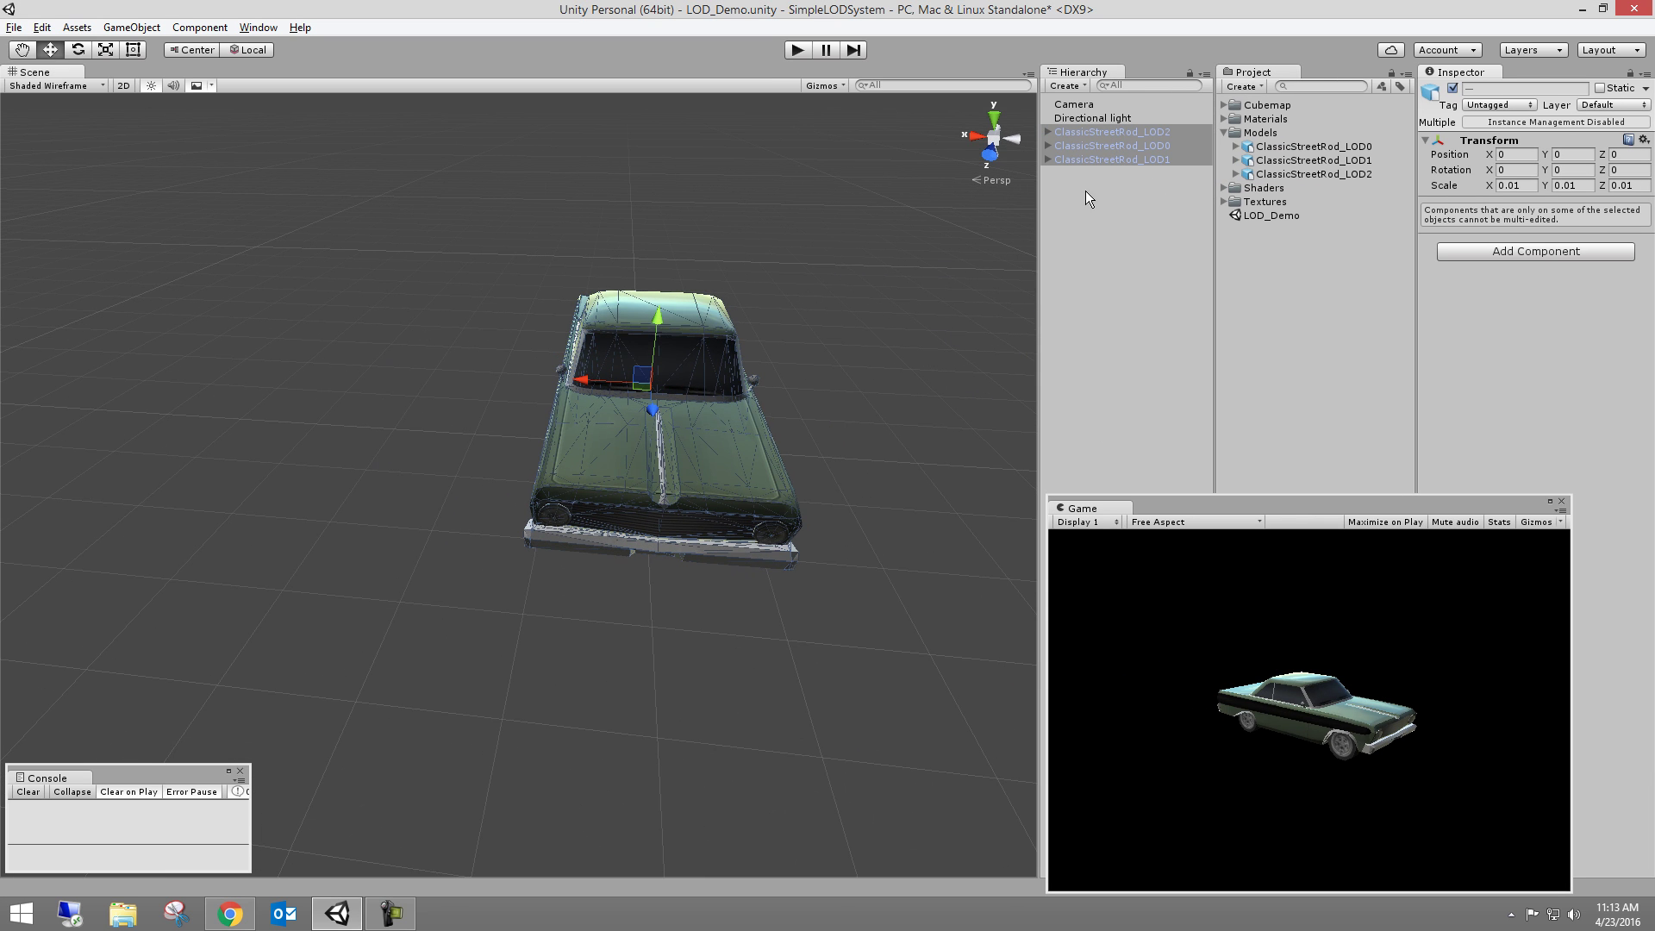
- Move ClassicStreetRod_LOD0 sideways, away from the other two overlapping cars
left_click(1124, 147)
left_click_drag(569, 377, 306, 353)
left_click(1117, 156)
left_click(1119, 134)
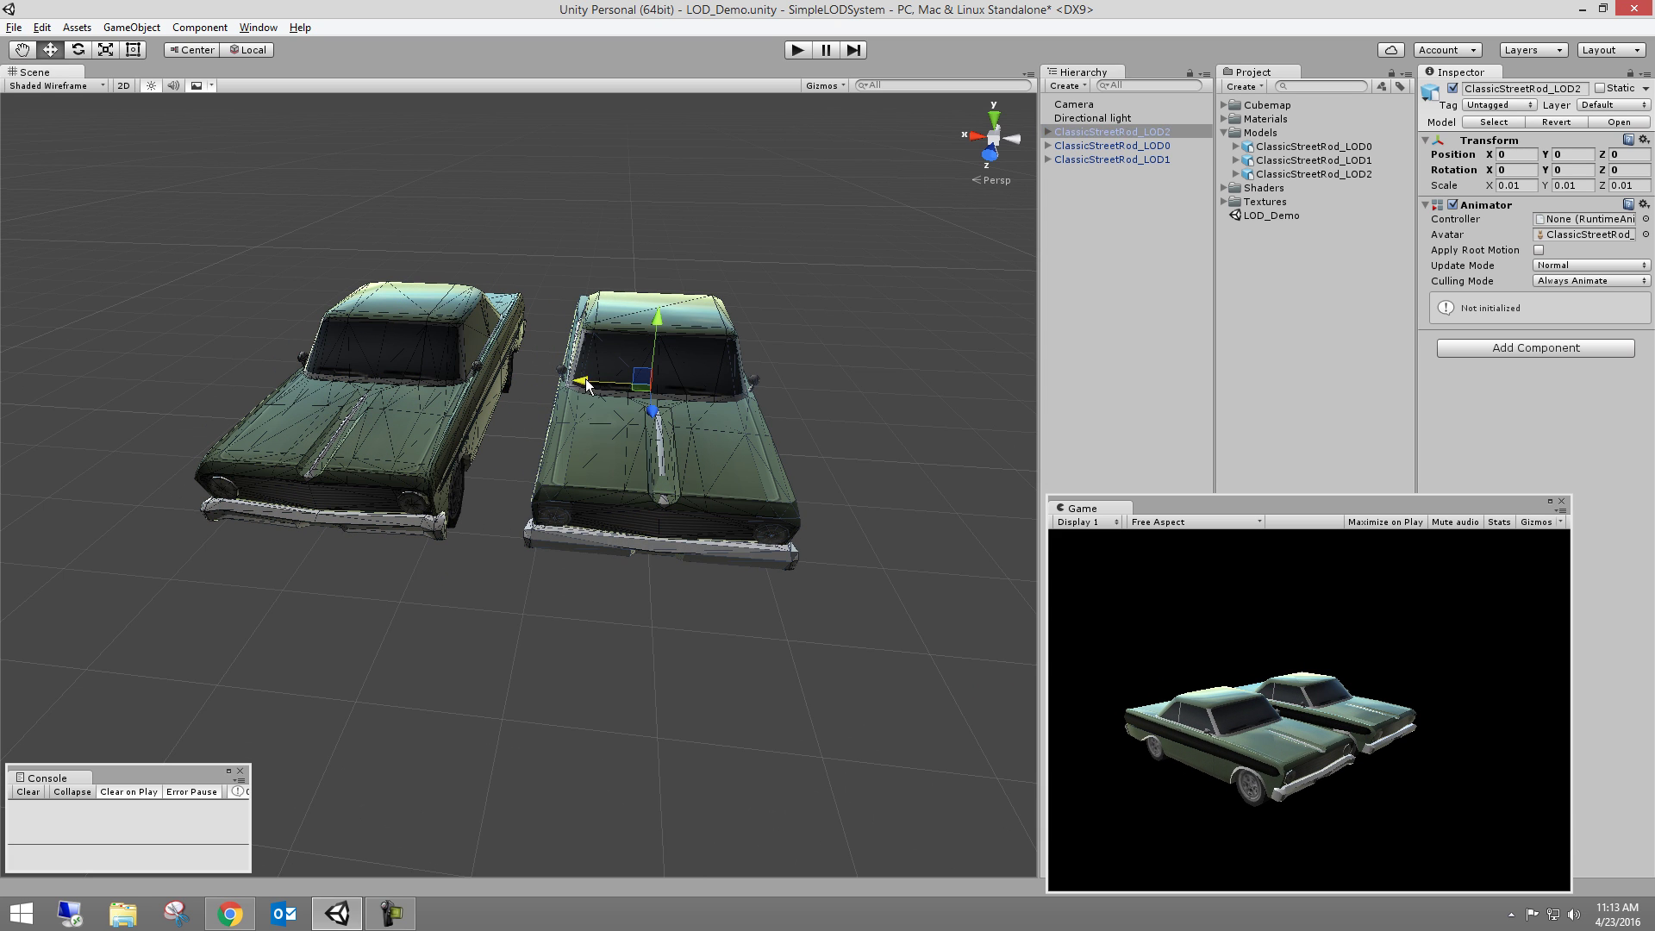
- Compare the separated car models from other angles and delete all three cars from the scene
mouse_move(613, 380)
left_mouse_down()
mouse_move(842, 390)
mouse_move(642, 371)
left_mouse_up()
right_click_drag(643, 371, 719, 375, "alt")
mouse_move(719, 374)
left_mouse_down("alt")
mouse_move(675, 350)
mouse_move(726, 409)
mouse_move(783, 370)
mouse_move(751, 360)
mouse_move(790, 313)
mouse_move(758, 310)
mouse_move(553, 437)
mouse_move(588, 463)
mouse_move(647, 436)
mouse_move(669, 381)
mouse_move(716, 404)
left_mouse_up("alt")
right_click_drag(717, 404, 701, 368, "alt")
left_click_drag(701, 368, 810, 411, "alt")
right_click_drag(811, 411, 733, 435, "alt")
key("ctrl+z")
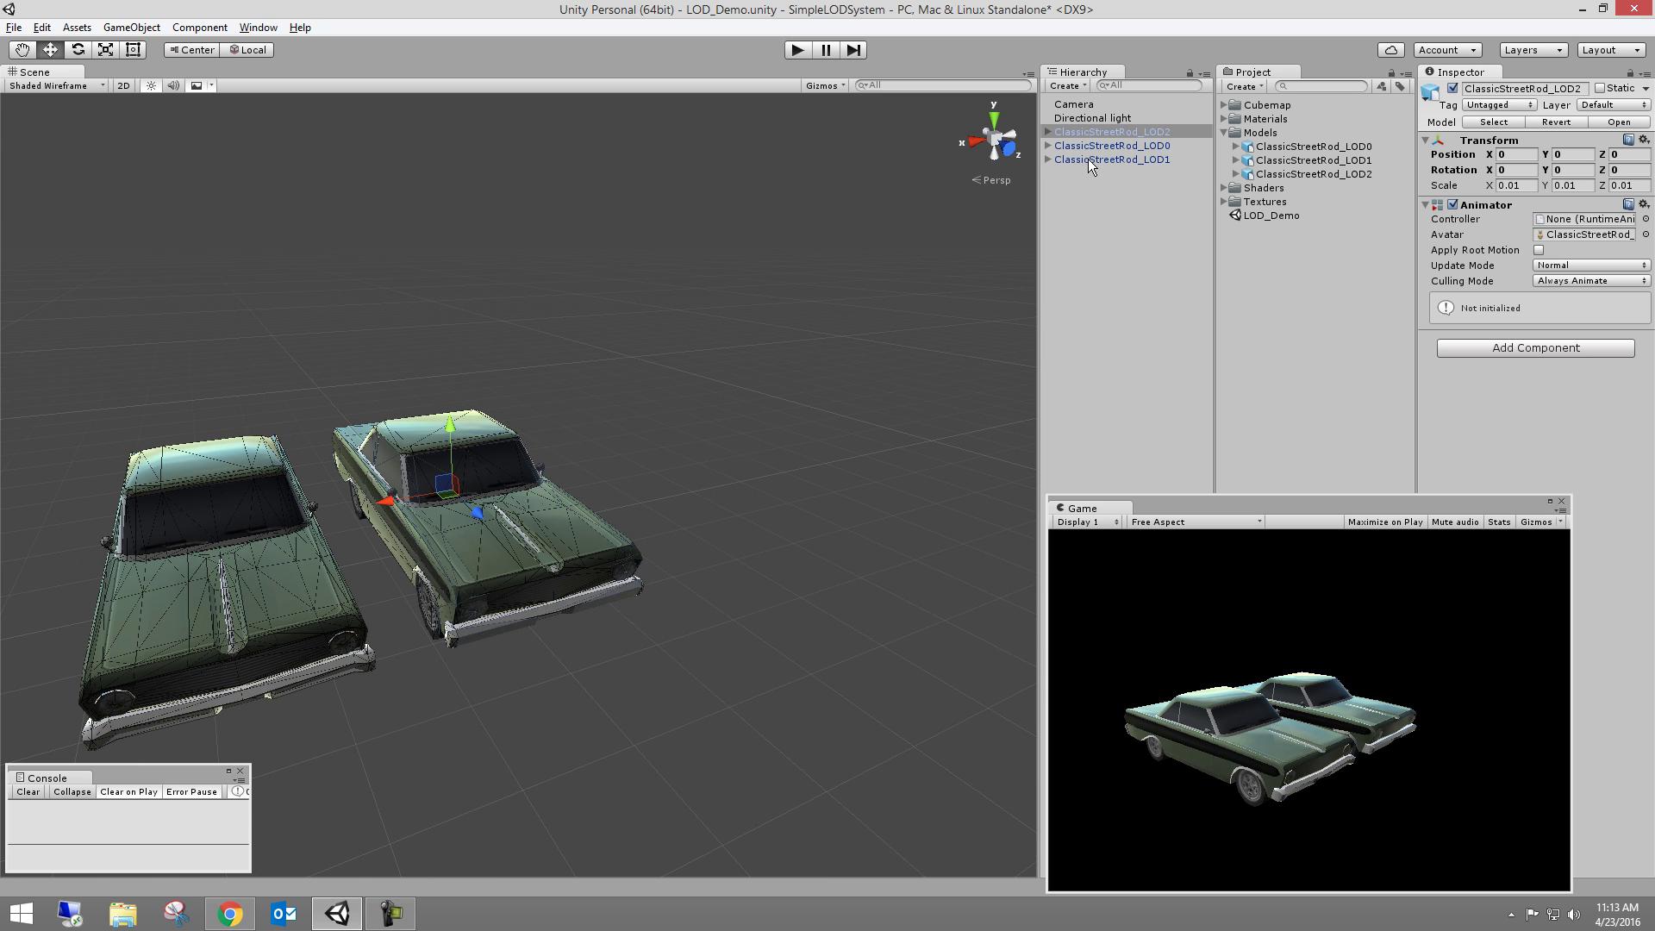
left_click(1088, 159, "shift")
key("Delete")
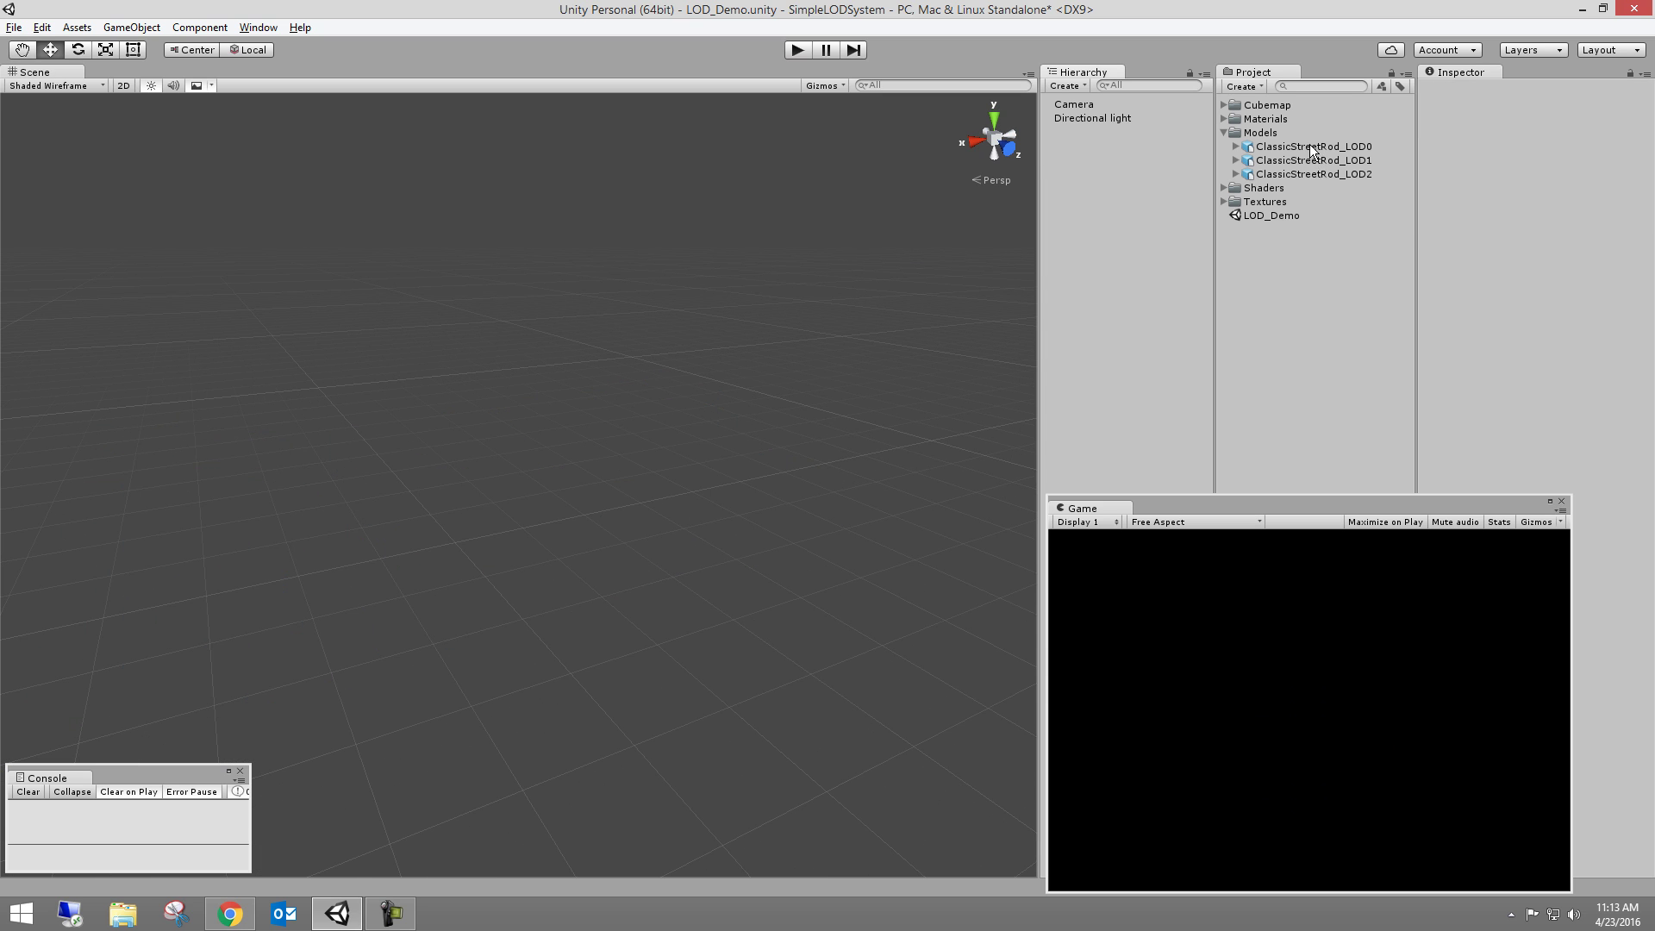
- Add the ClassicStreetRod LOD0, LOD1 and LOD2 models together to the scene hierarchy at the origin
left_click(1311, 145)
left_click(1317, 172, "shift")
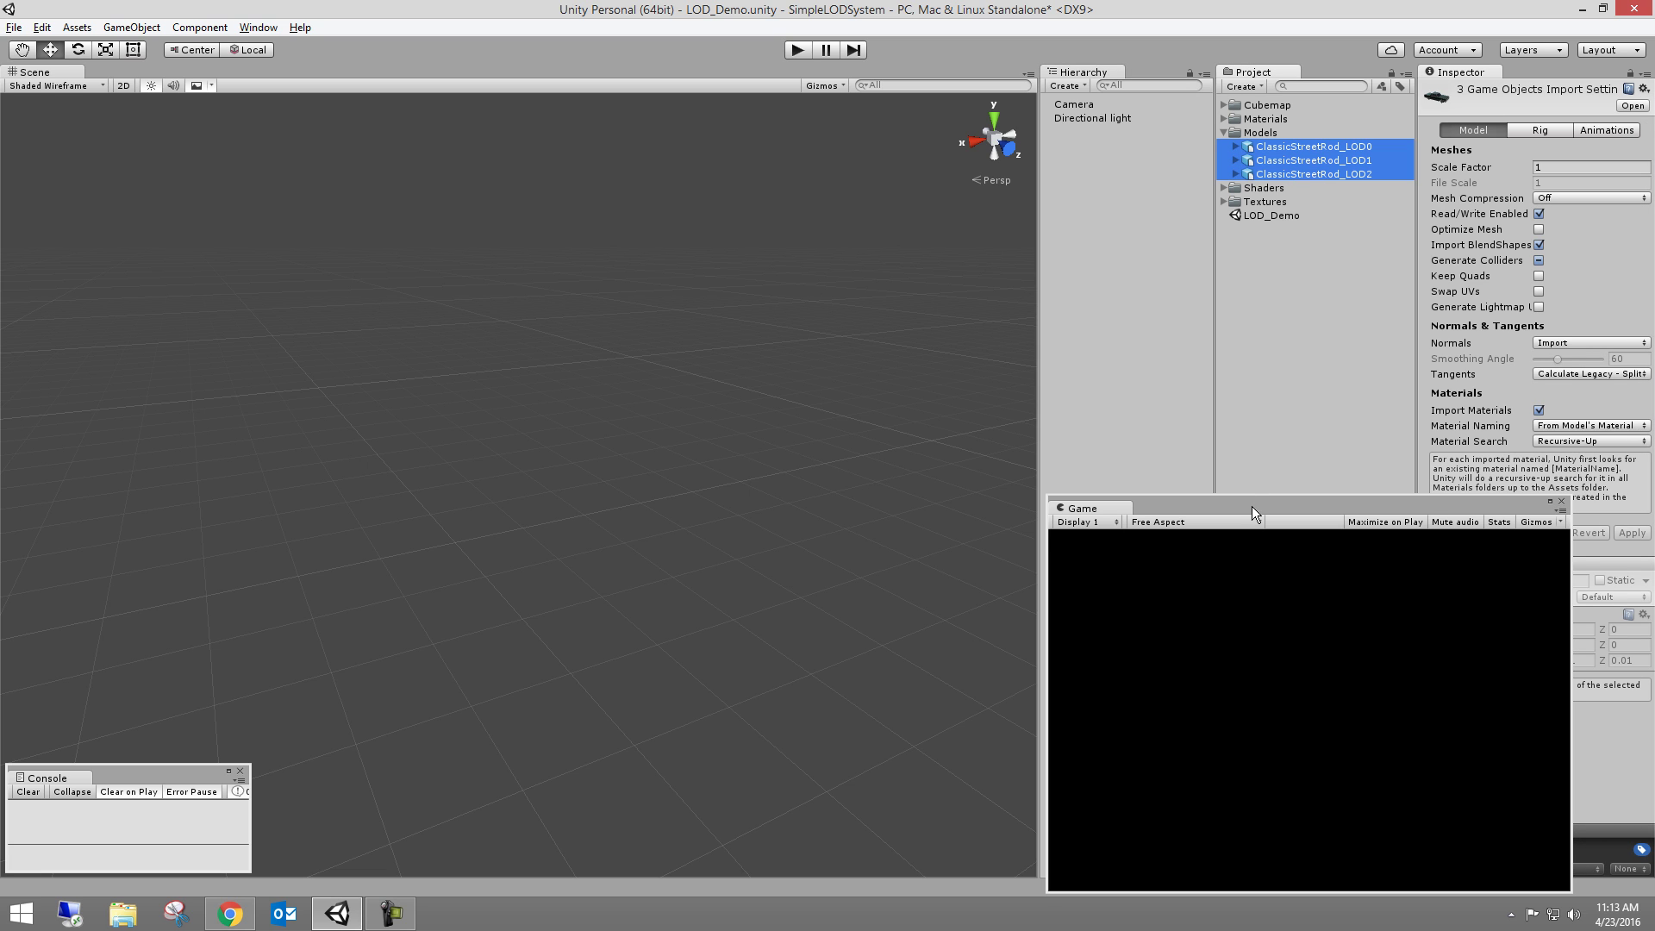
mouse_move(1252, 506)
left_mouse_down()
mouse_move(1270, 475)
mouse_move(1275, 488)
left_mouse_up()
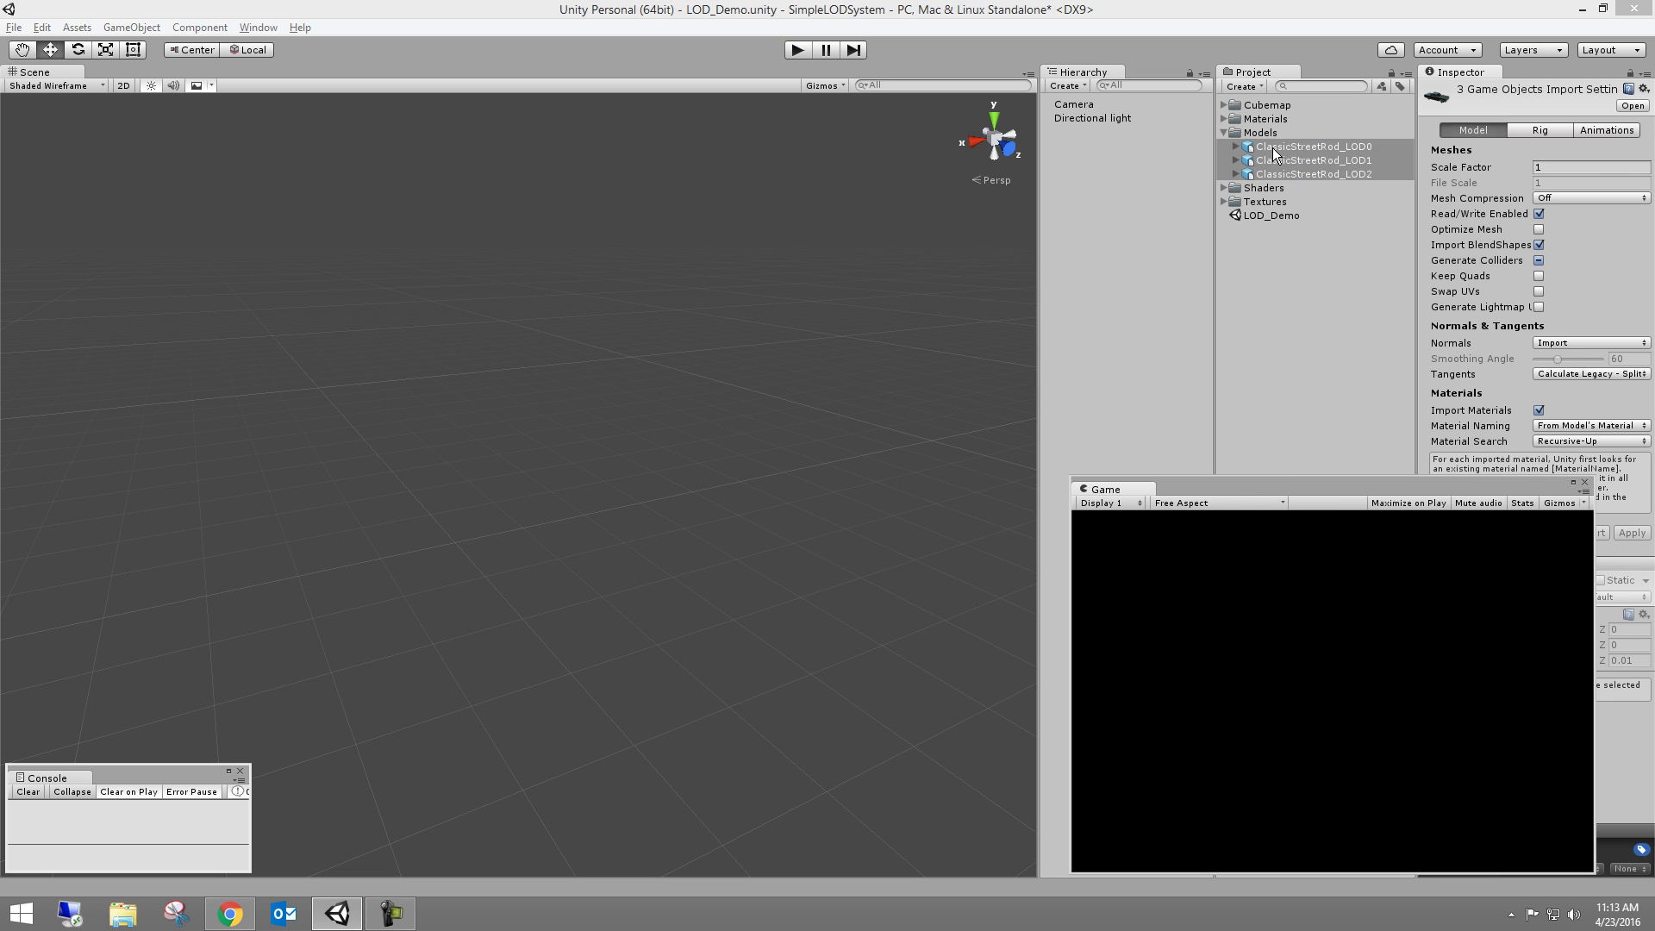
left_click_drag(1272, 147, 1093, 177)
right_click_drag(670, 349, 690, 387, "alt")
left_click_drag(689, 388, 793, 354, "alt")
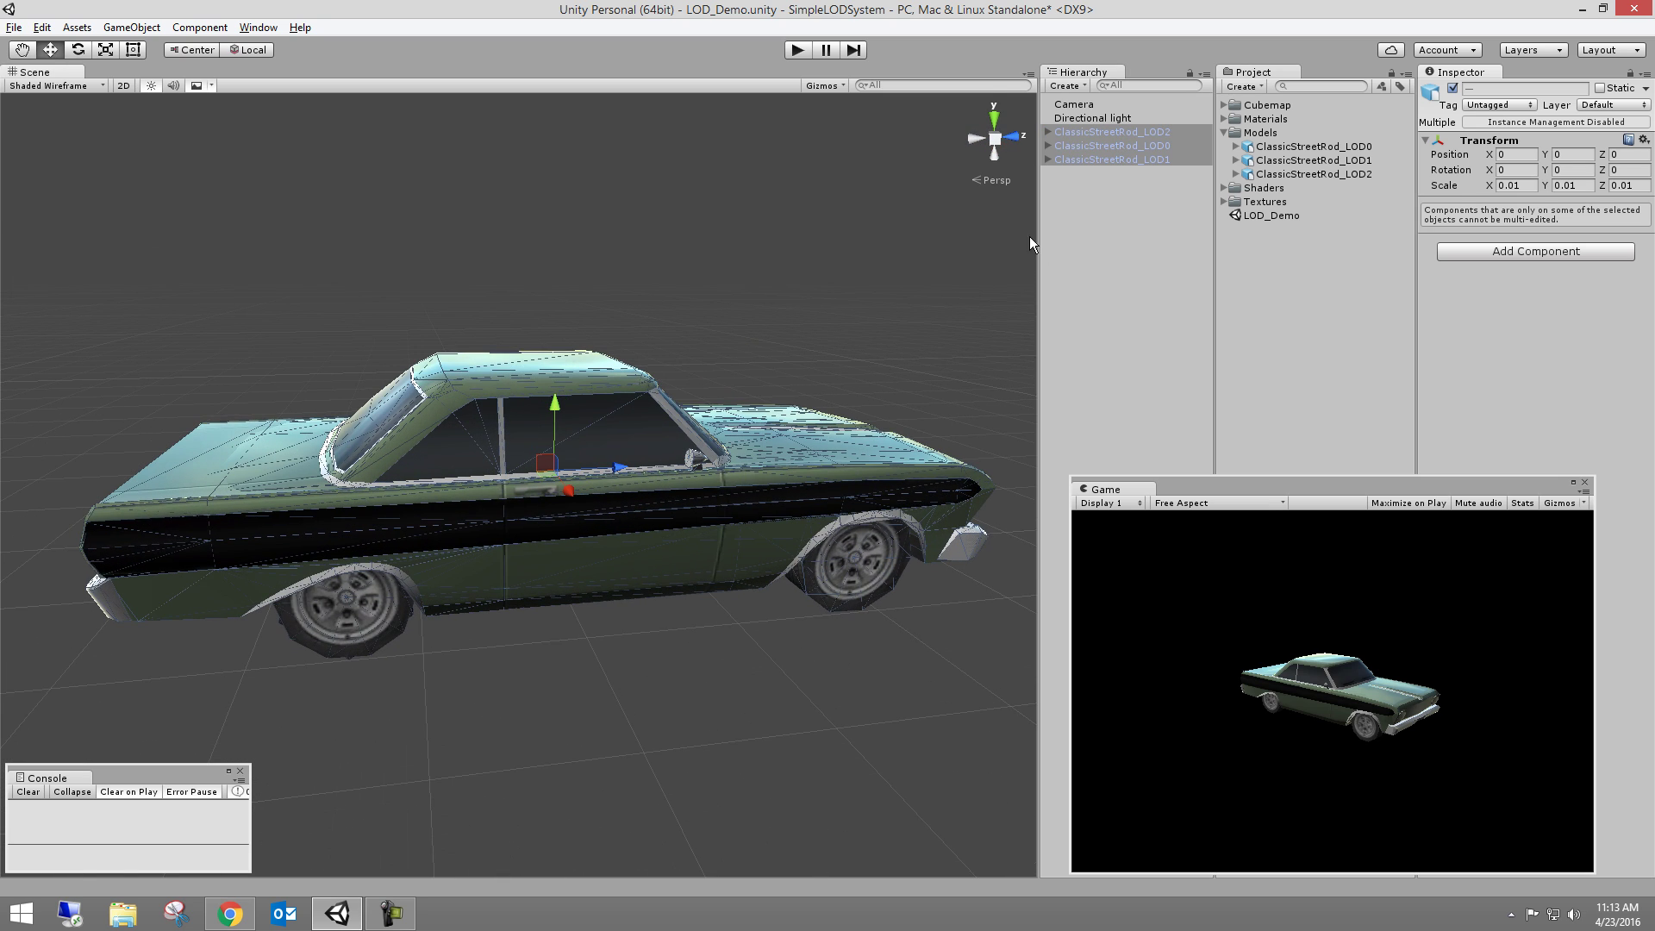
- Try raising ClassicStreetRod_LOD1 to about Y 0.373 and moving ClassicStreetRod_LOD0 off the stack, undoing each move
left_click(1084, 158)
left_click_drag(557, 416, 571, 362)
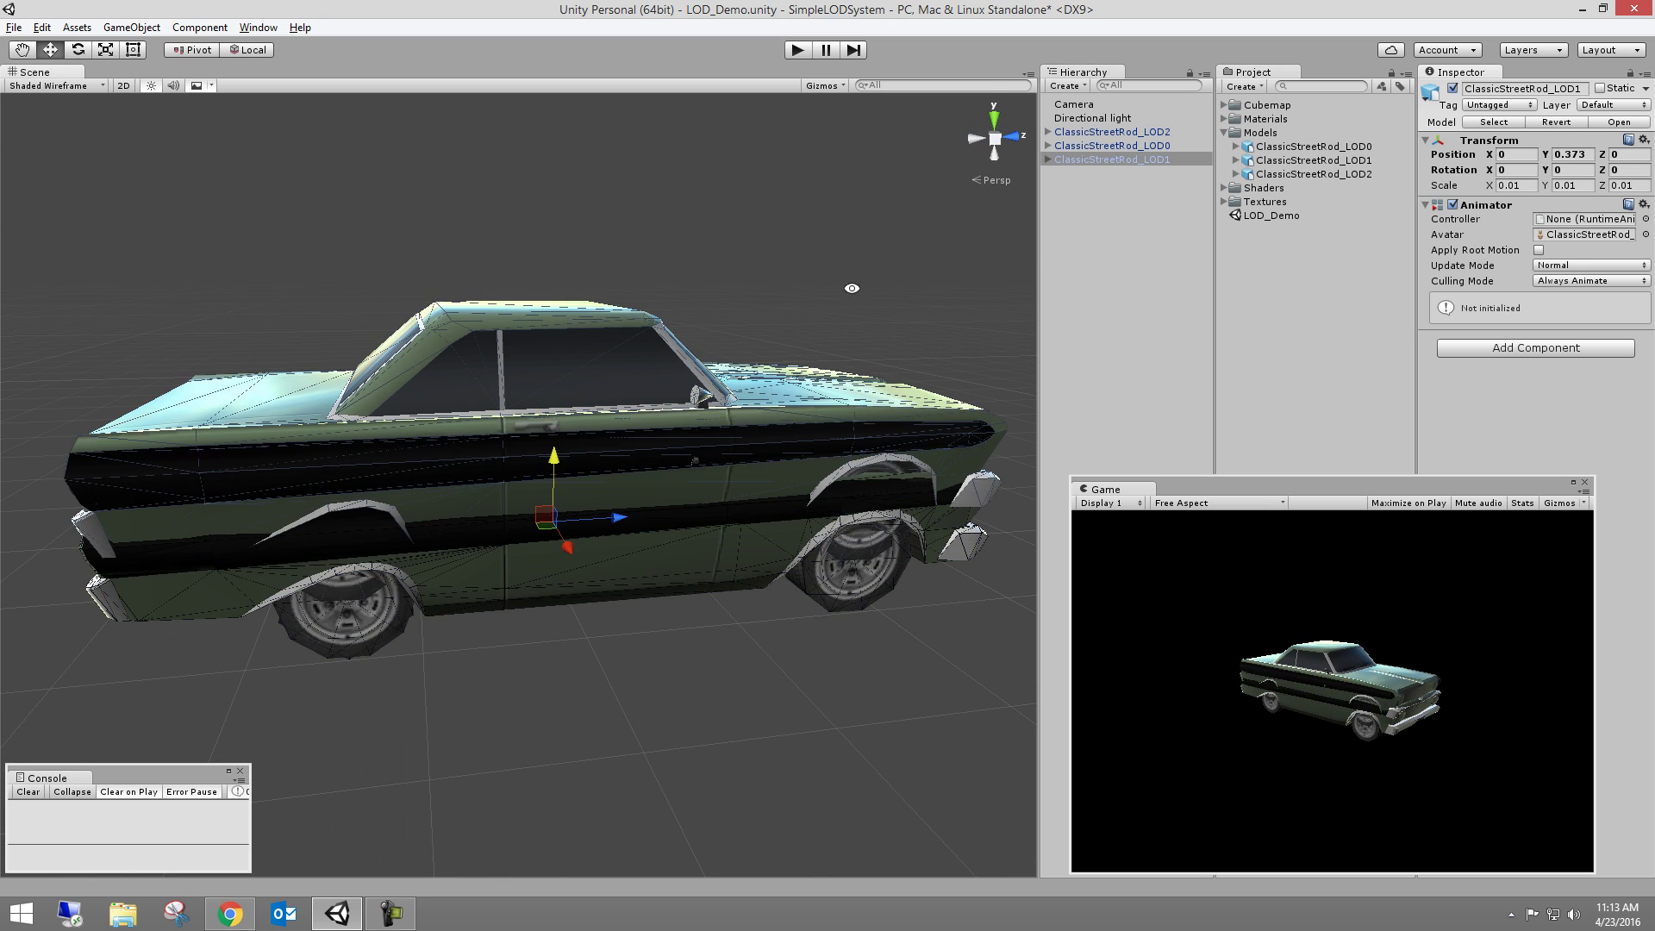
left_click_drag(849, 288, 697, 273, "alt")
scroll(698, 272, "up", 3)
left_click(1109, 145)
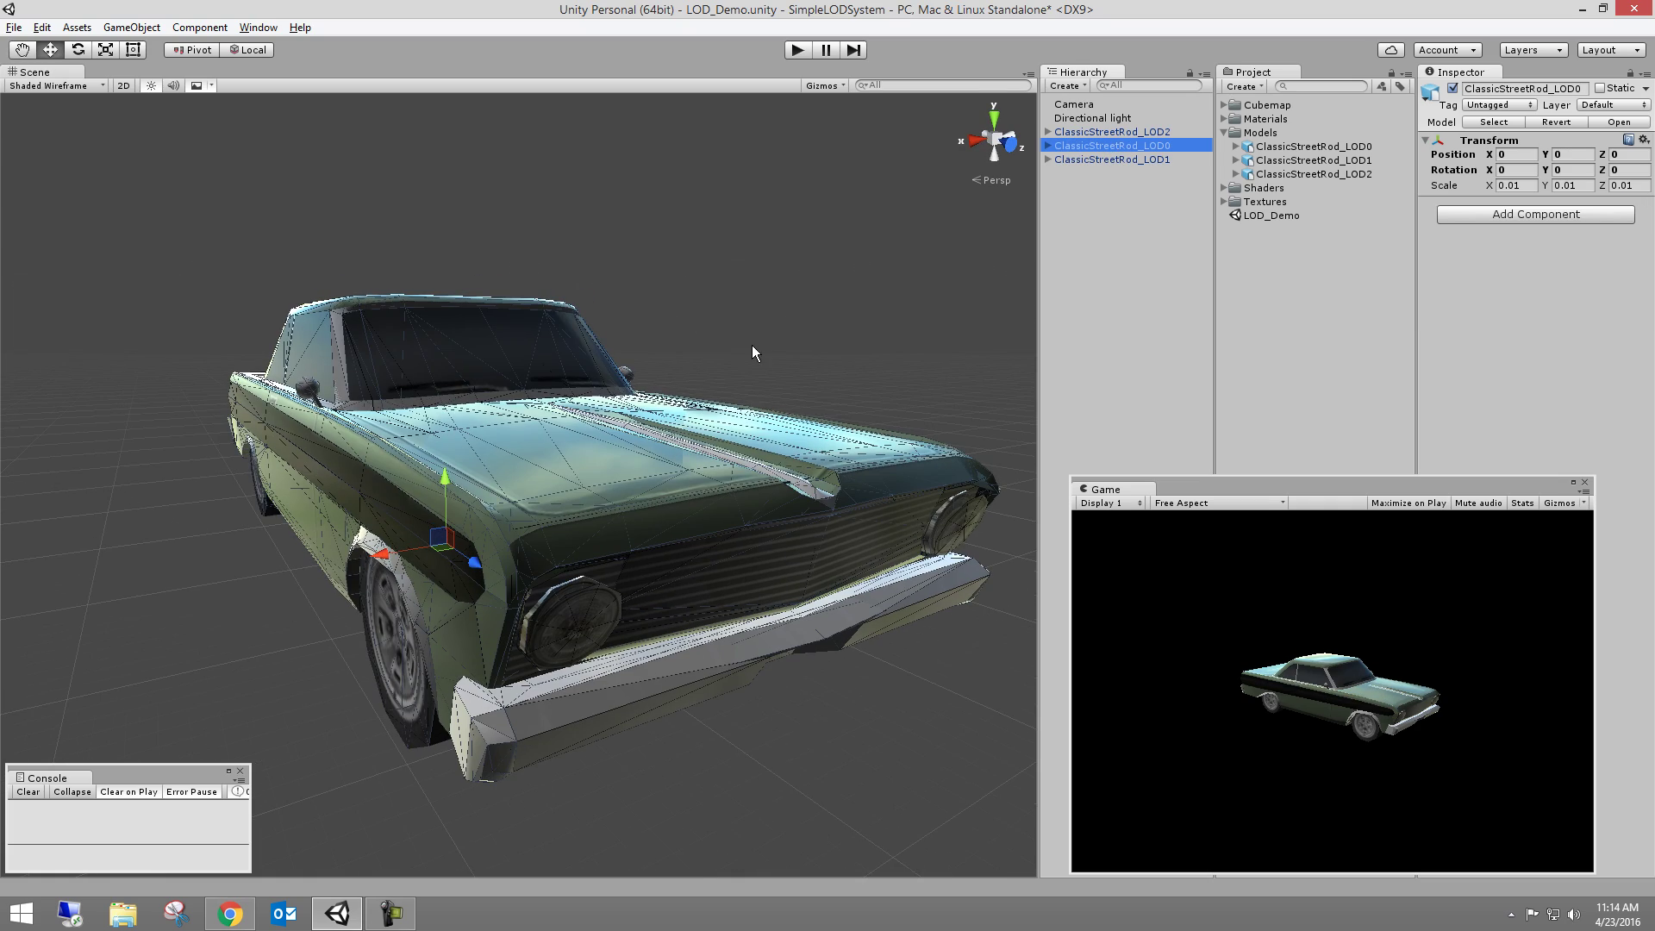
left_click_drag(442, 485, 343, 271)
key("ctrl+z")
- Set the Scene view to Shaded display and check each of the three overlapping ClassicStreetRod models
left_click(80, 90)
left_click(52, 113)
left_click(545, 275)
mouse_move(759, 370)
left_mouse_down("alt")
mouse_move(709, 370)
mouse_move(604, 431)
mouse_move(821, 484)
mouse_move(796, 455)
left_mouse_up("alt")
left_click_drag(784, 381, 677, 457, "alt")
left_click_drag(836, 393, 884, 441, "alt")
left_click(1130, 148)
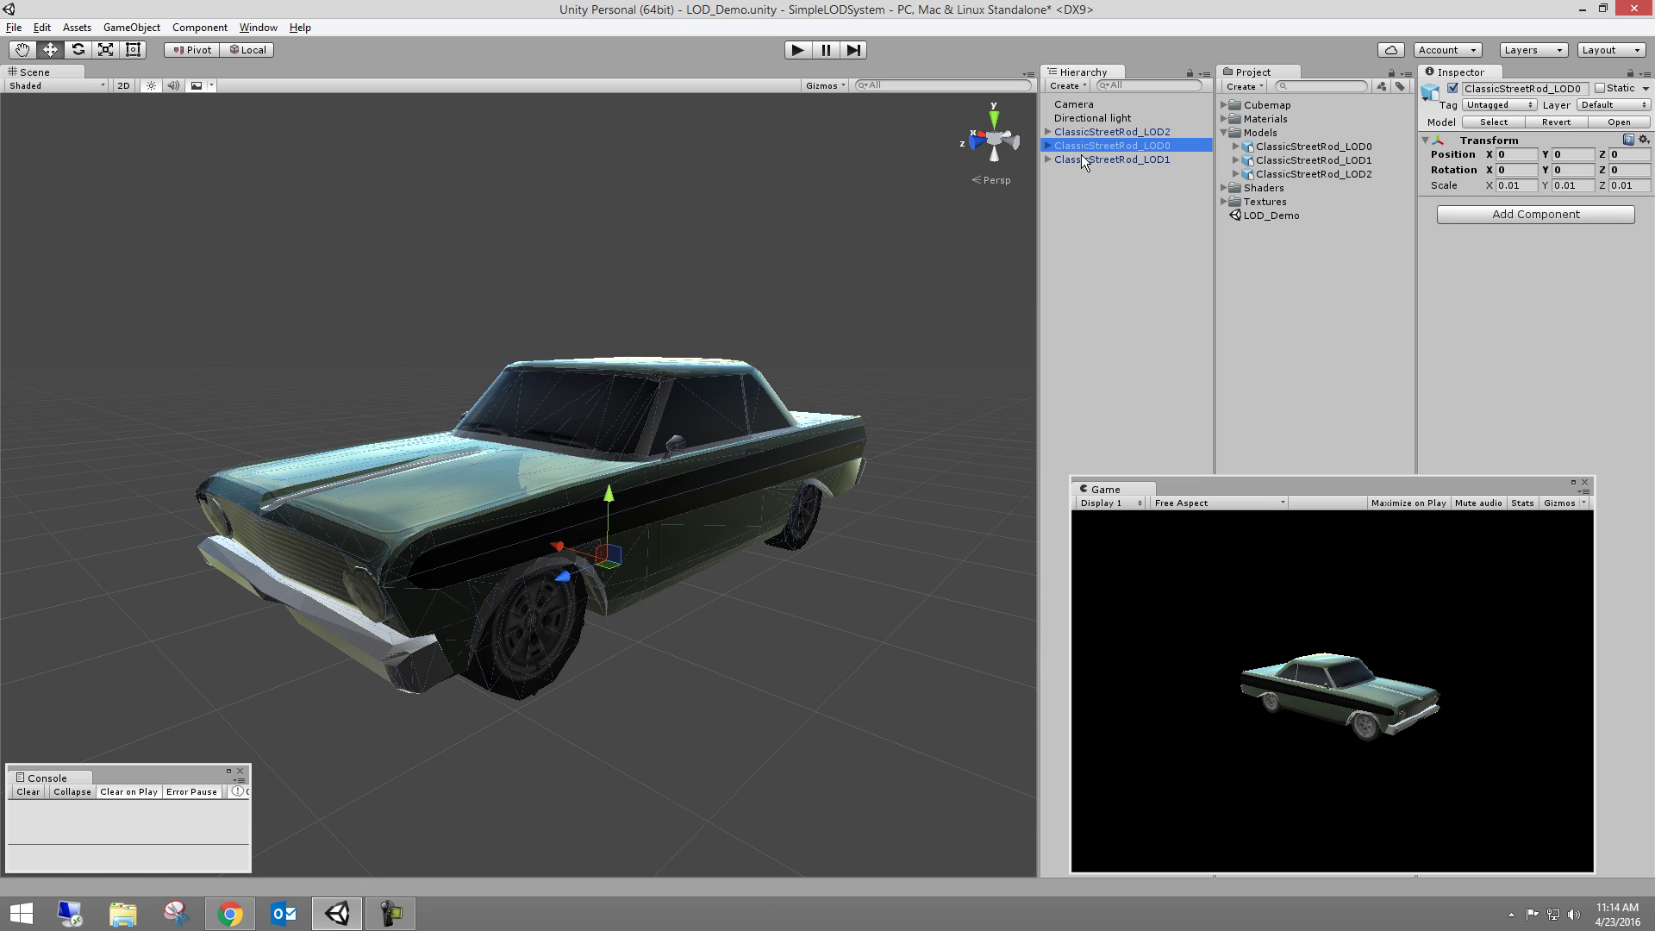
left_click(1098, 160)
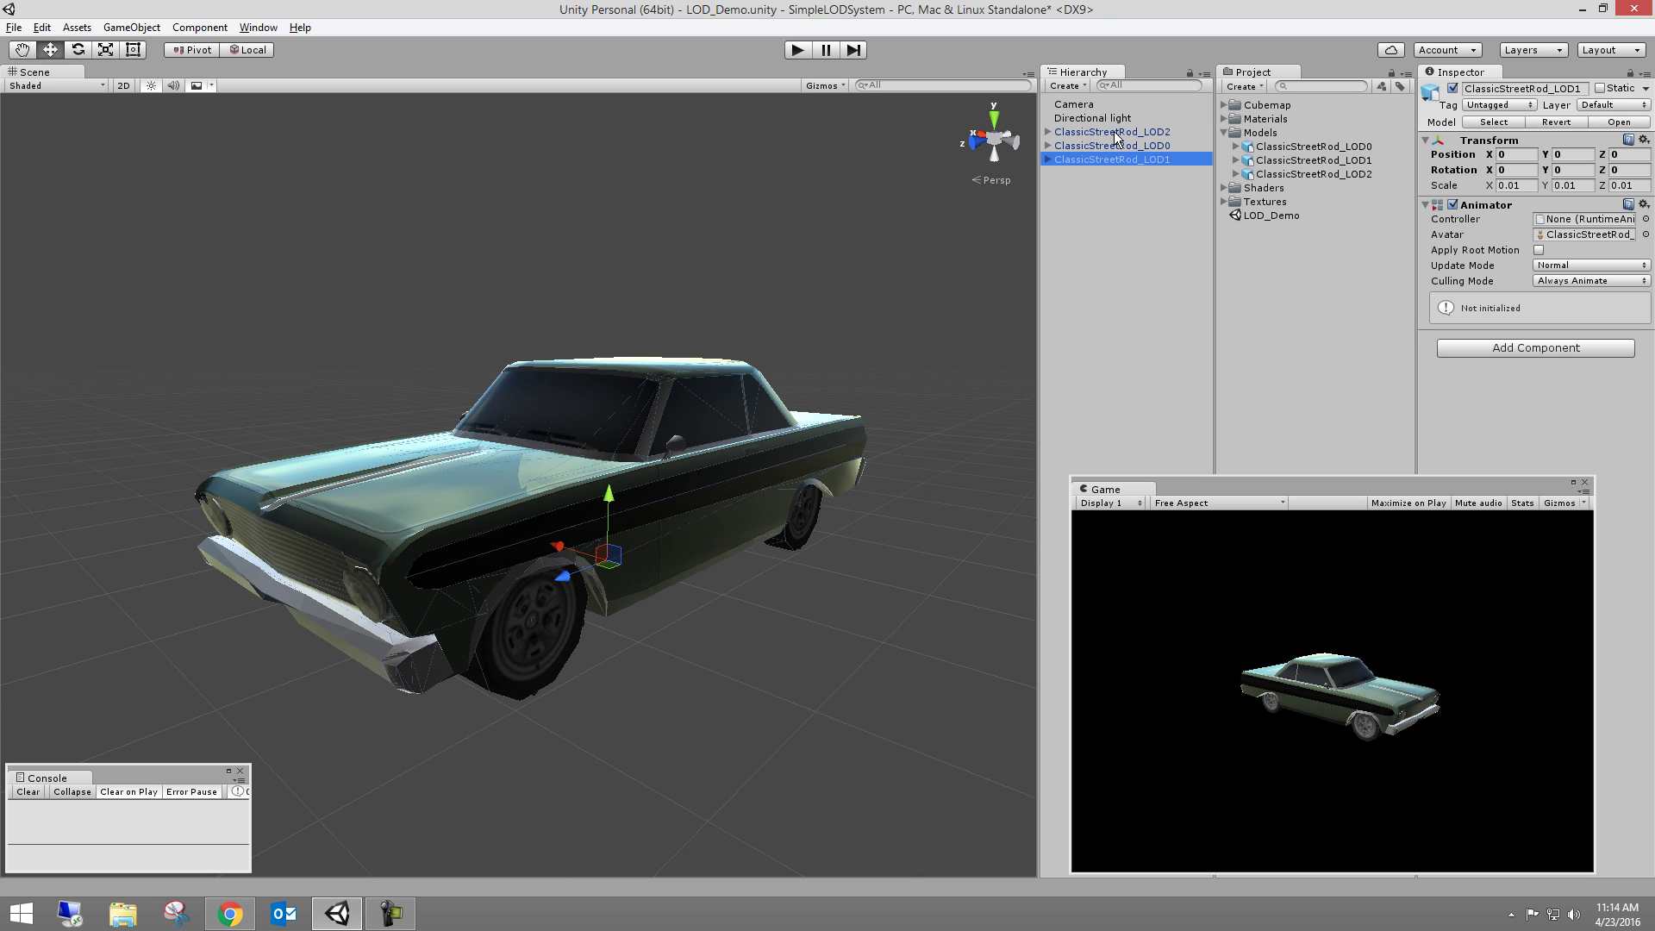
left_click(1114, 131)
left_click_drag(909, 230, 750, 384, "alt")
- Create an empty game object at the scene root and reset its position to the origin
left_click(1062, 235)
left_click(153, 27)
left_click(155, 48)
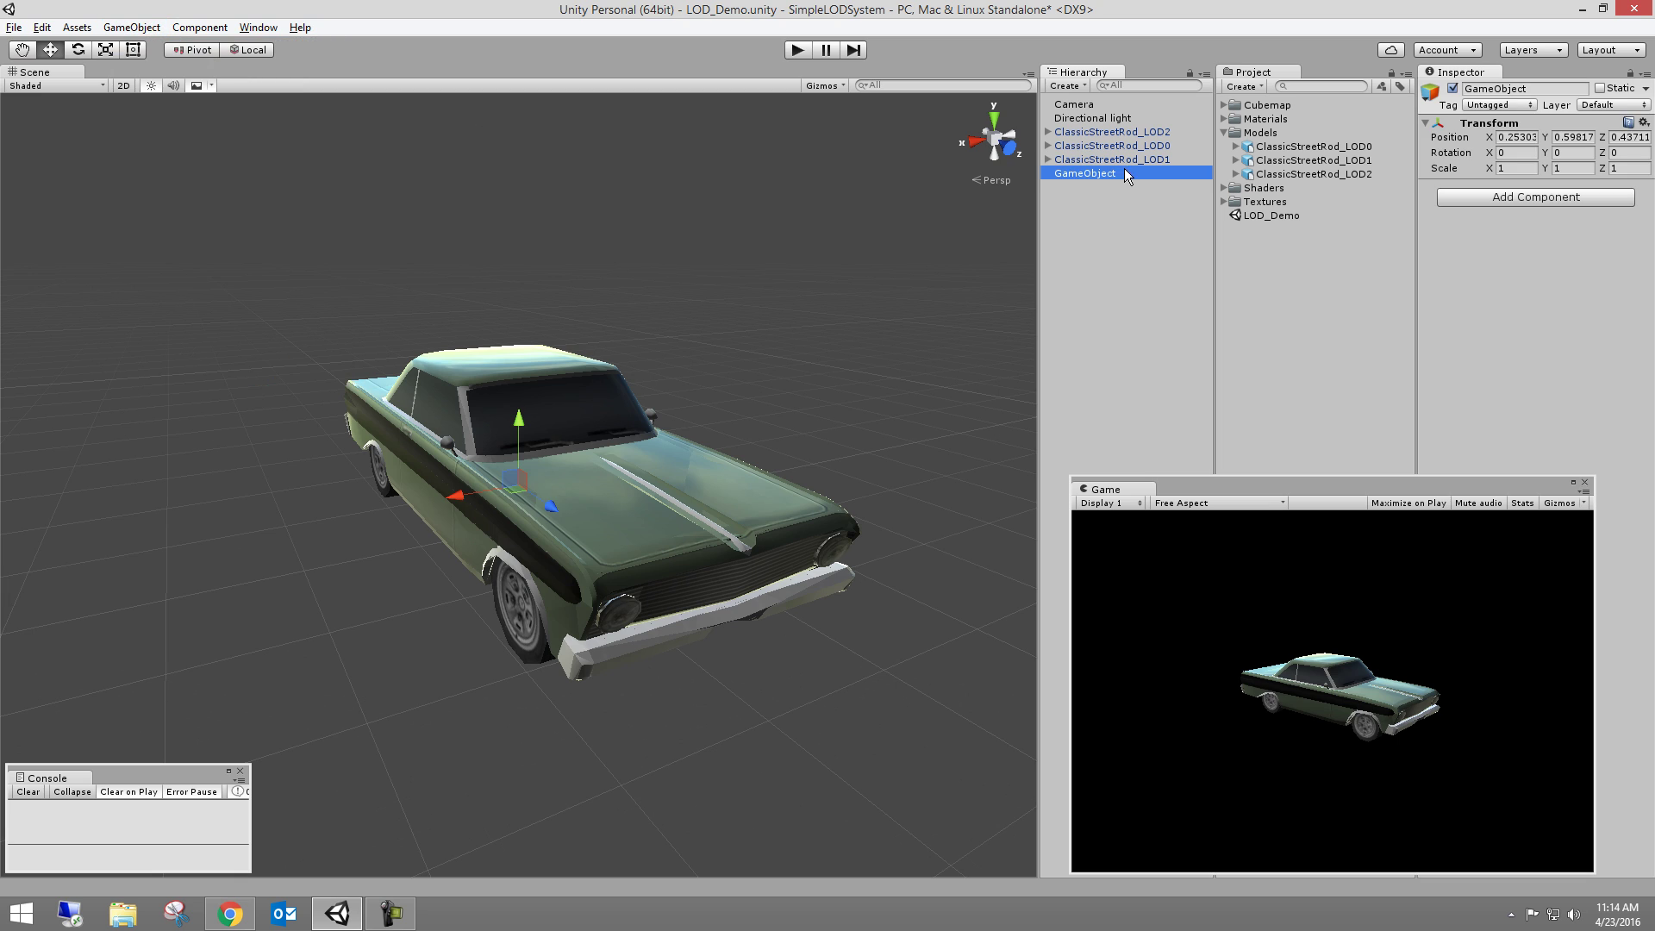
left_click(1636, 125)
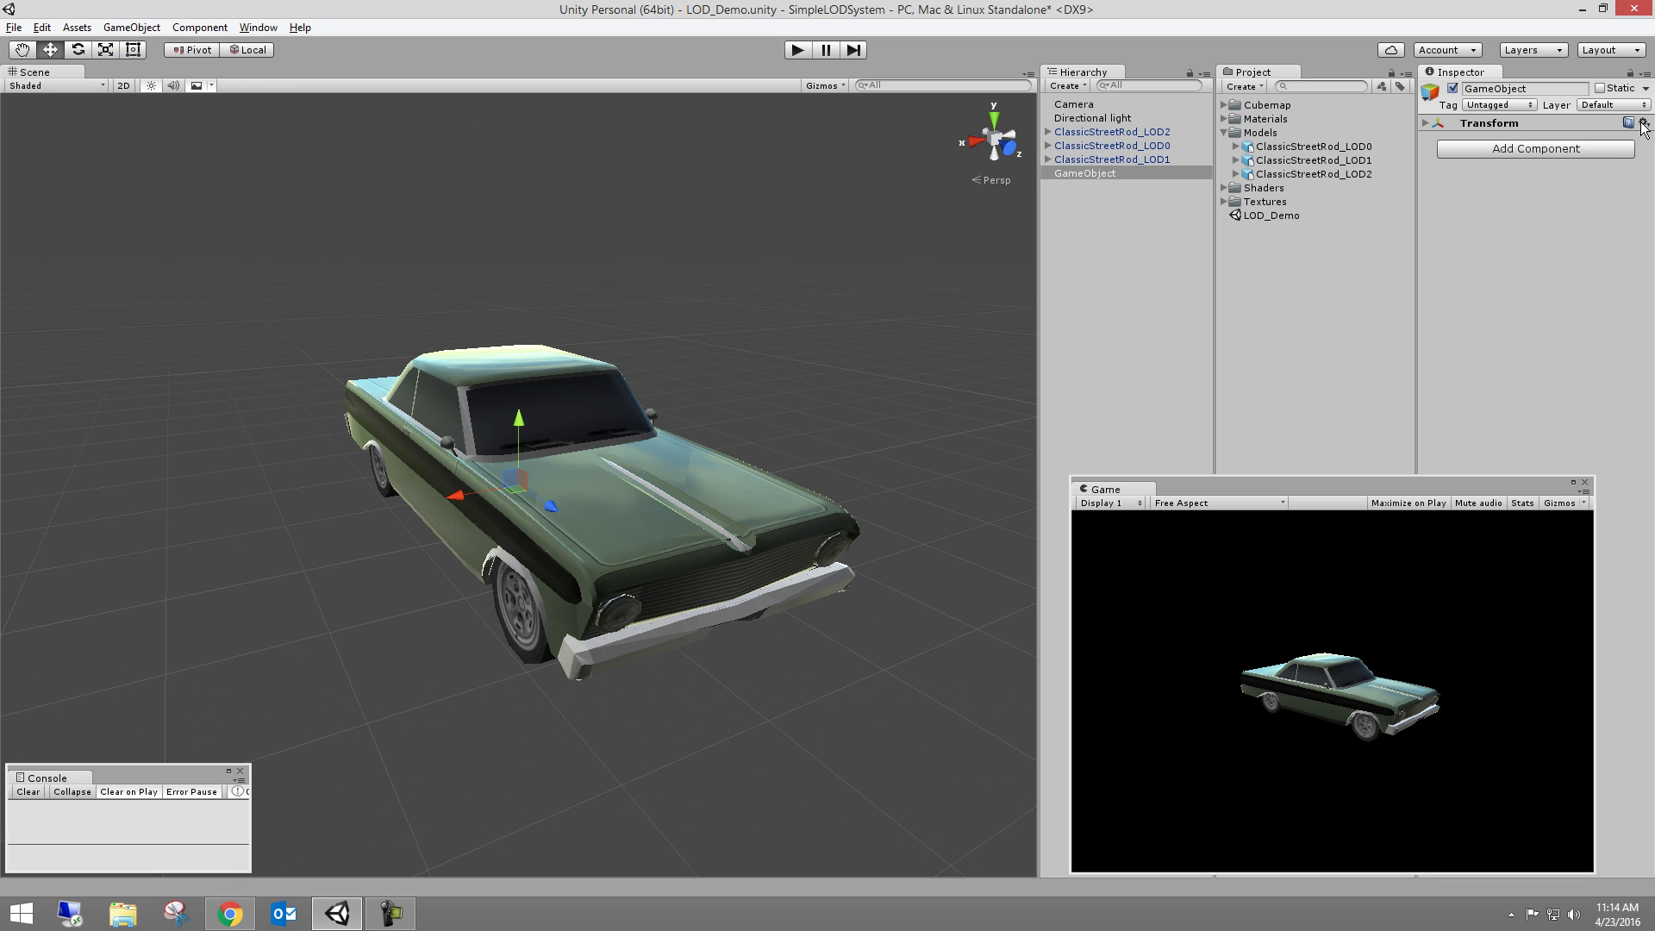
left_click(1588, 121)
right_click(1582, 129)
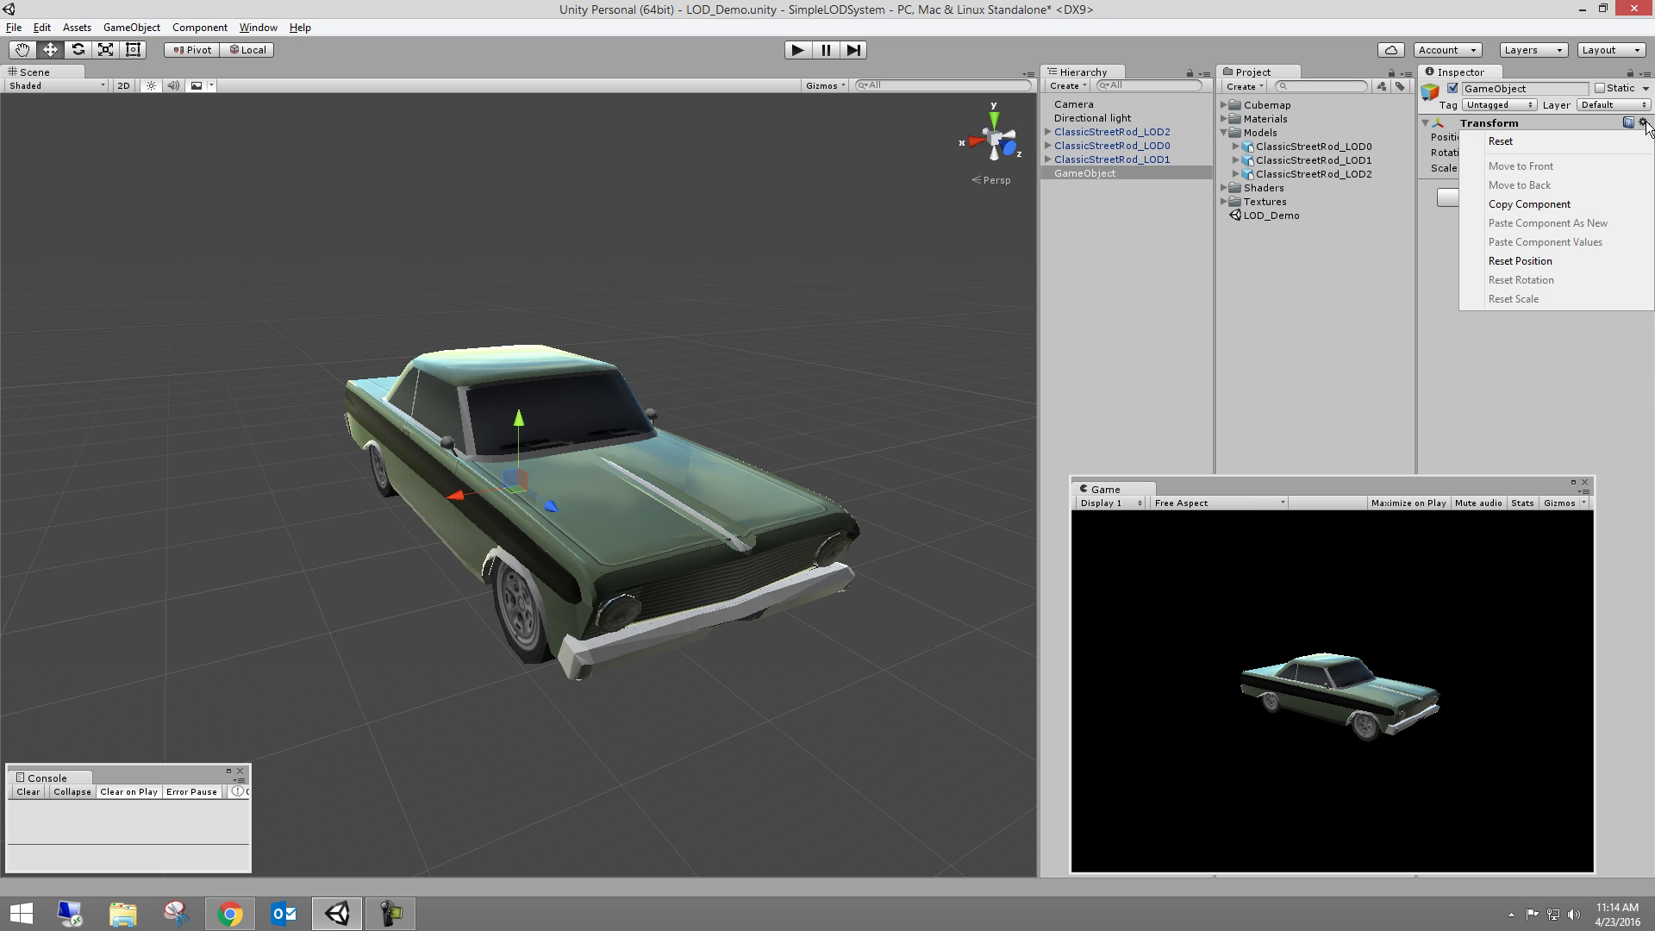
left_click(1522, 261)
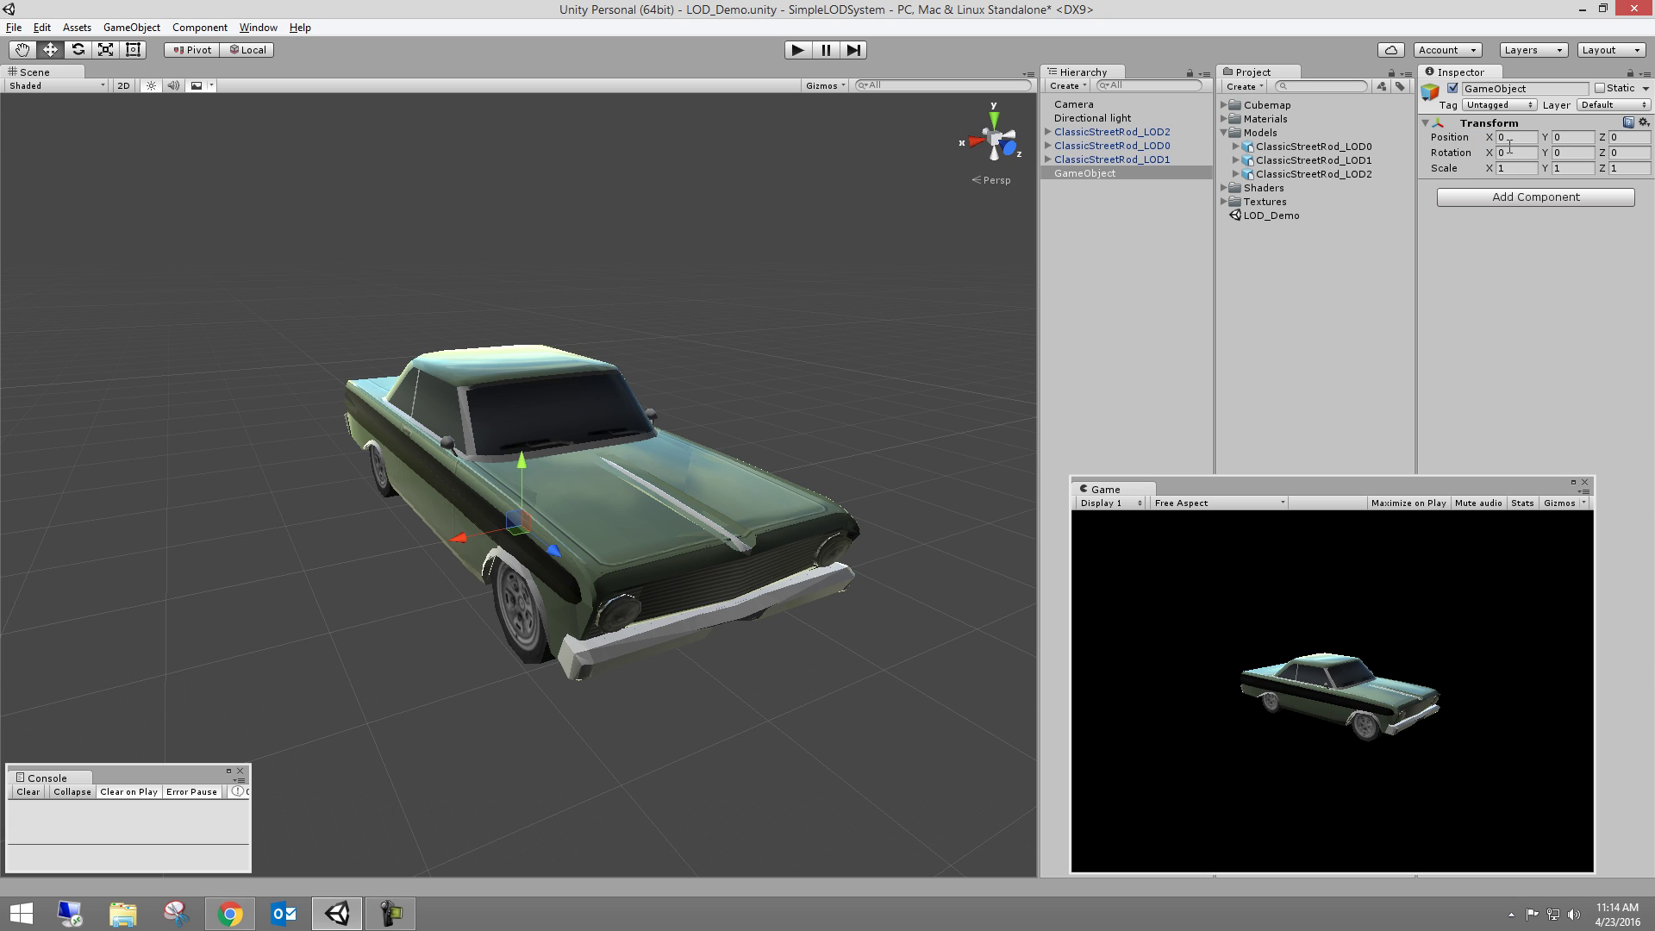
- Rename the empty game object ClassicStreetRod_LODGroup
left_click(1076, 171)
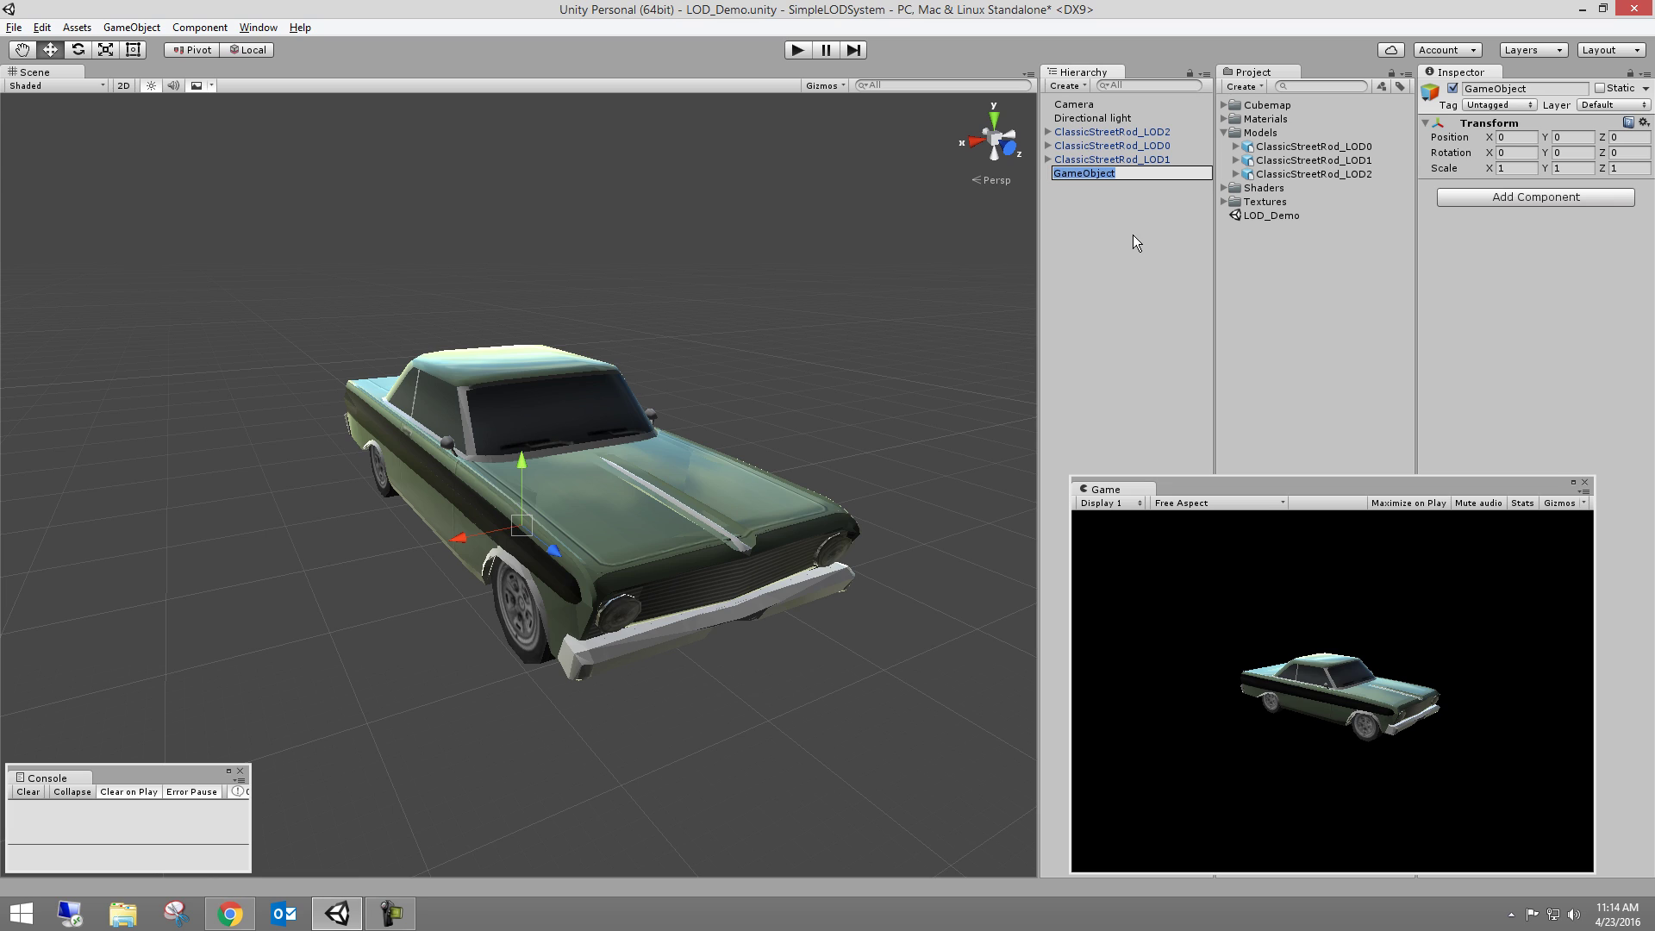
type("ClassicStreetRod_LODGro")
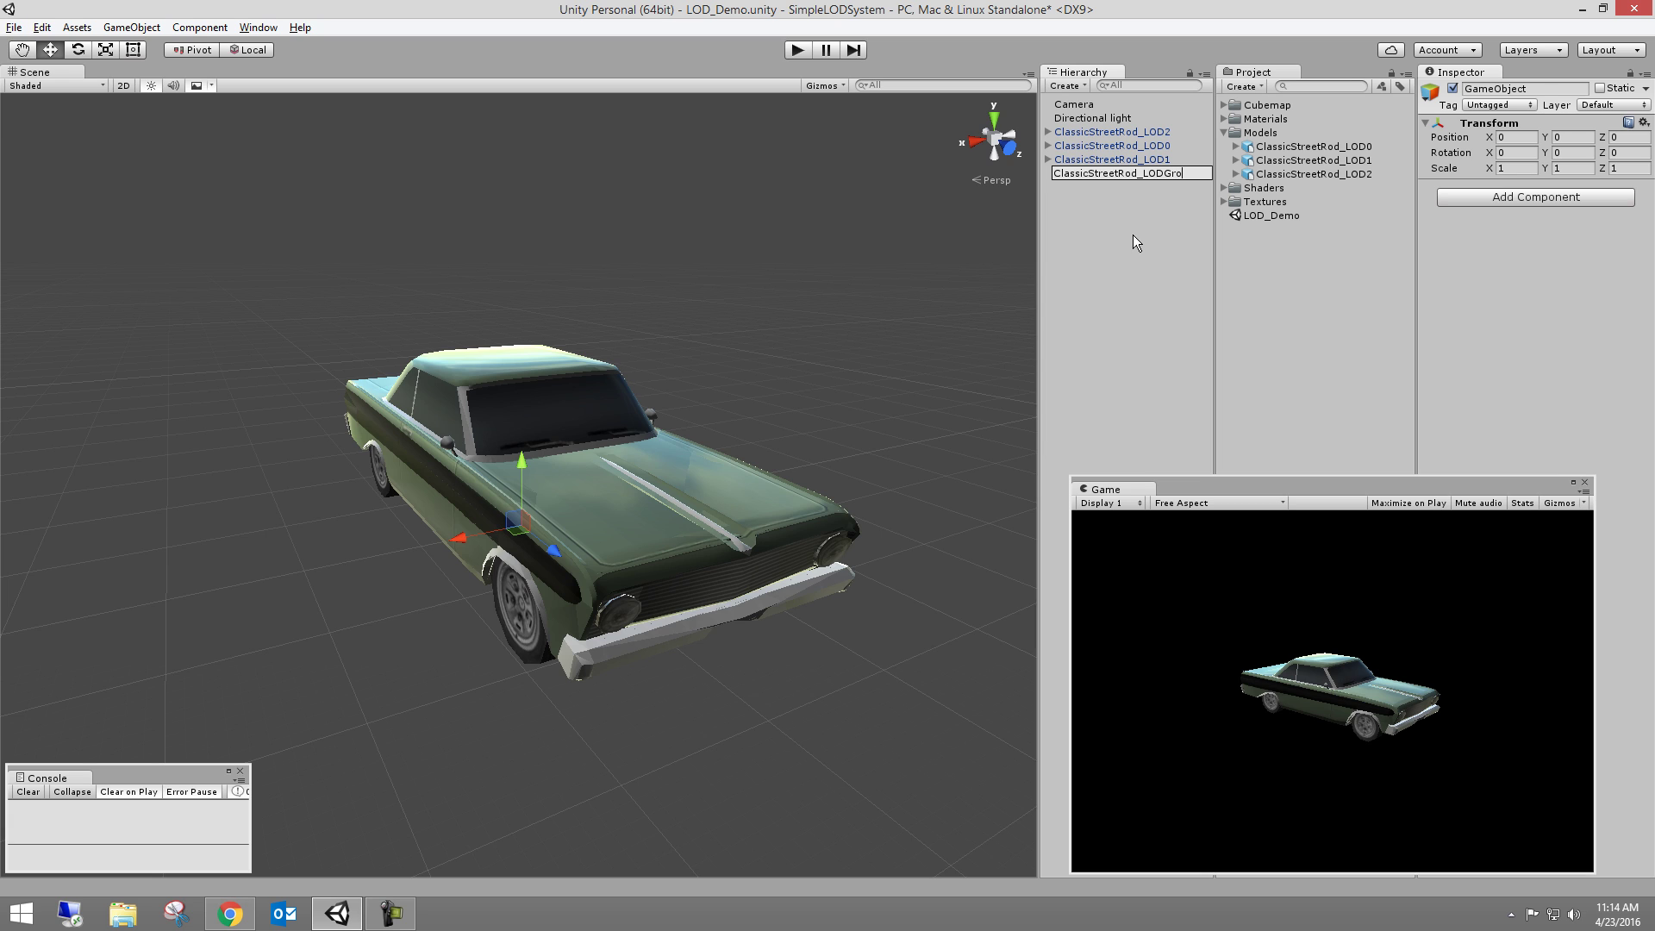
type("up")
key("Return")
- Parent the three LOD models under ClassicStreetRod_LODGroup and save the group as a prefab in the project
left_click(1136, 160)
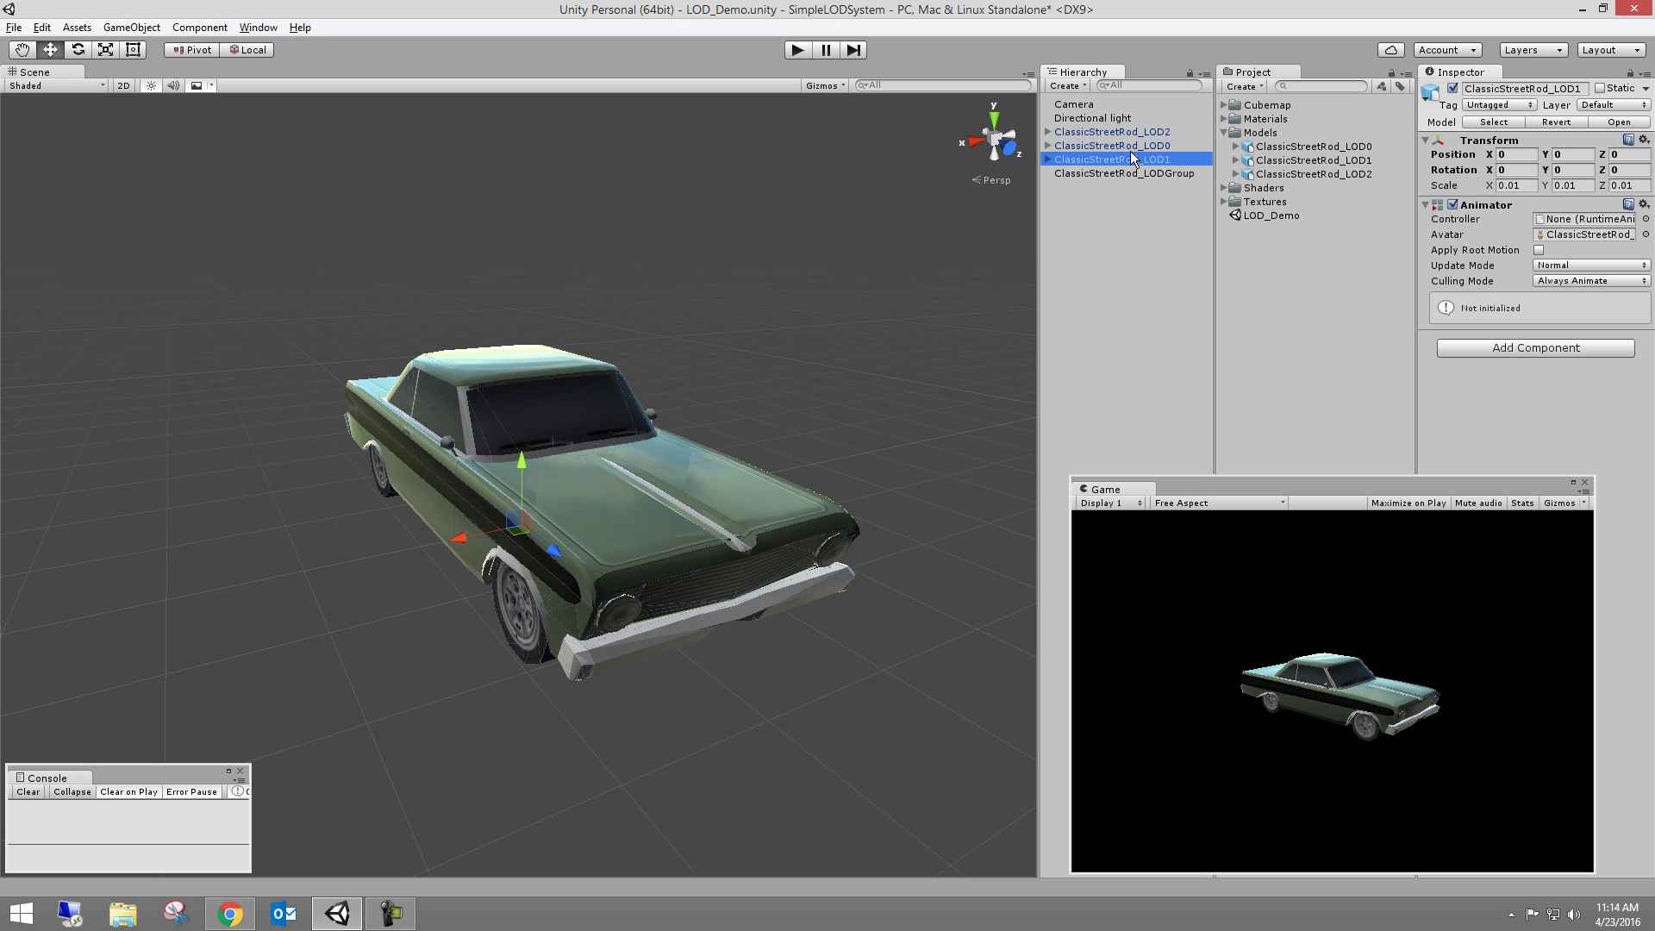
left_click(1138, 131, "shift")
left_click_drag(1121, 160, 1112, 174)
left_click(1094, 131)
left_click(1048, 132)
left_click(1224, 132)
left_click_drag(1107, 133, 1243, 174)
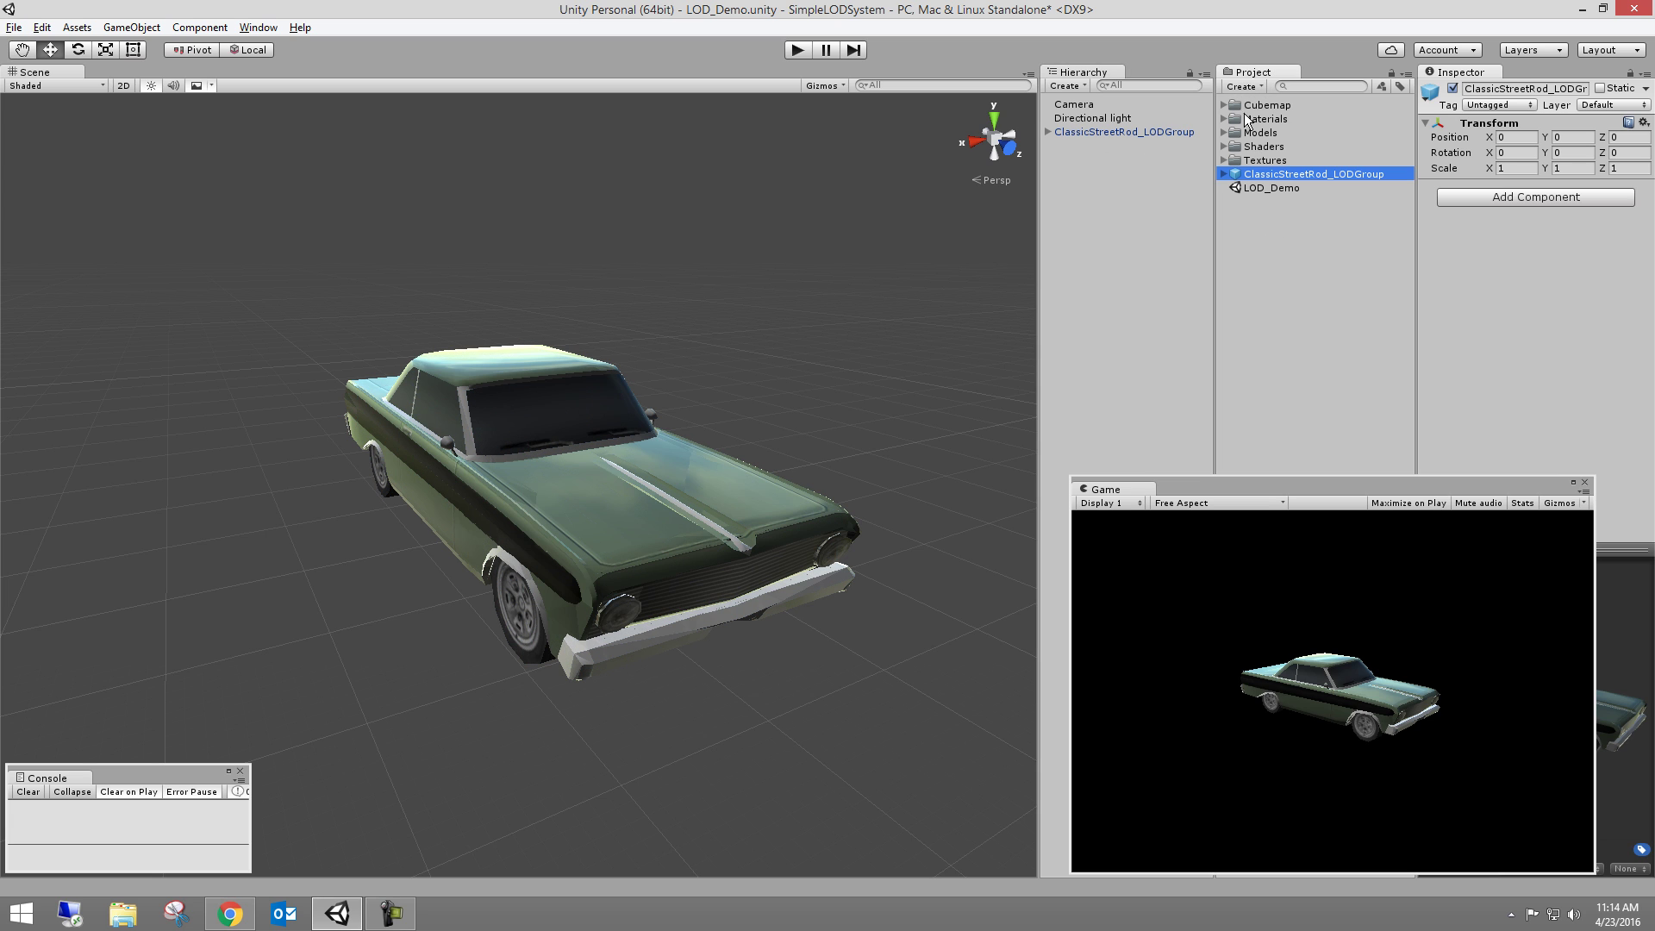
- Remove the Animator component from ClassicStreetRod_LOD1 and ClassicStreetRod_LOD2 inside the LOD group
left_click(1059, 133)
left_click(1092, 159)
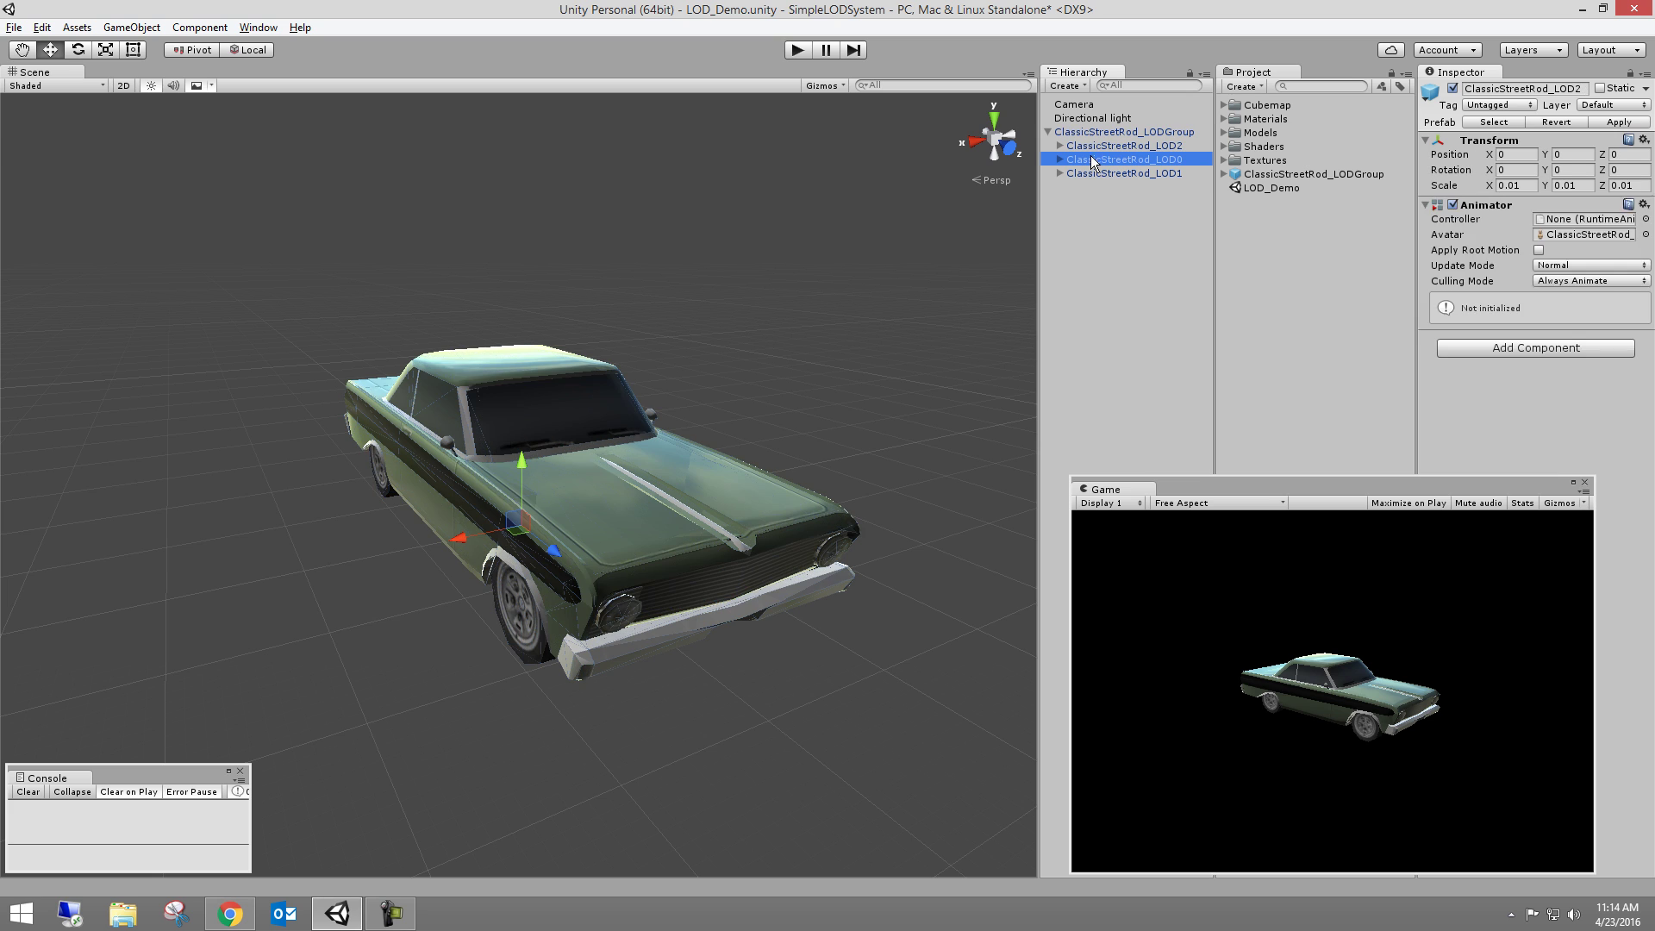
left_click(1099, 145)
left_click(1105, 159)
left_click(1111, 170, "ctrl")
left_click(1117, 161)
left_click(1121, 169, "ctrl")
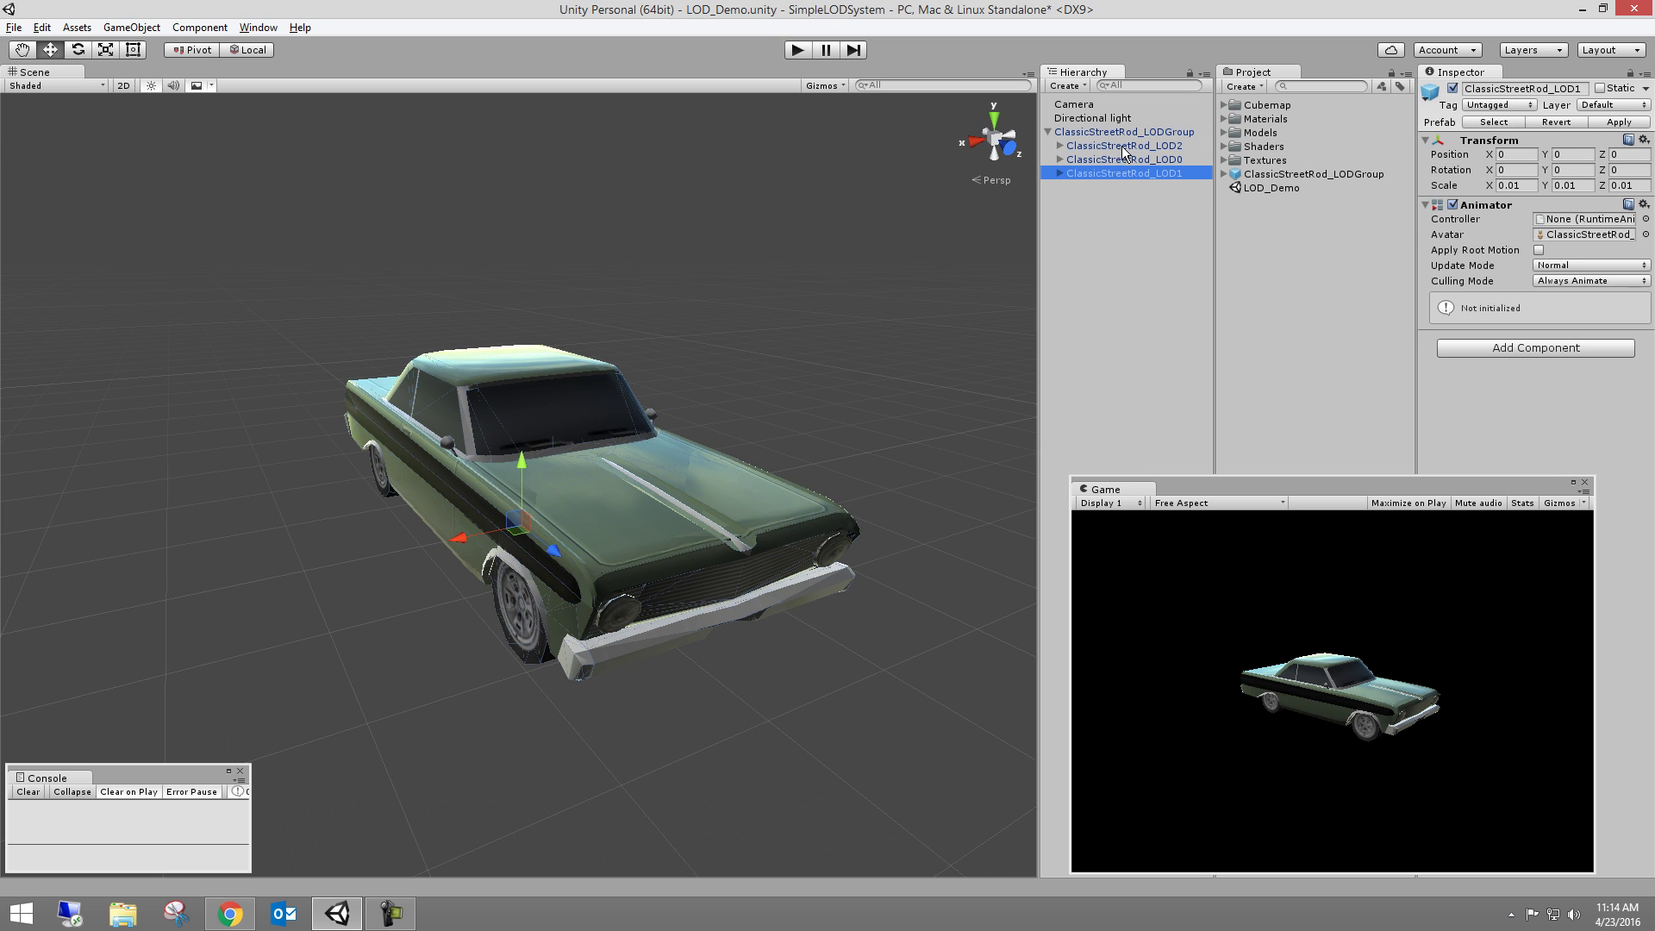
left_click(1121, 146, "ctrl")
right_click(1494, 208)
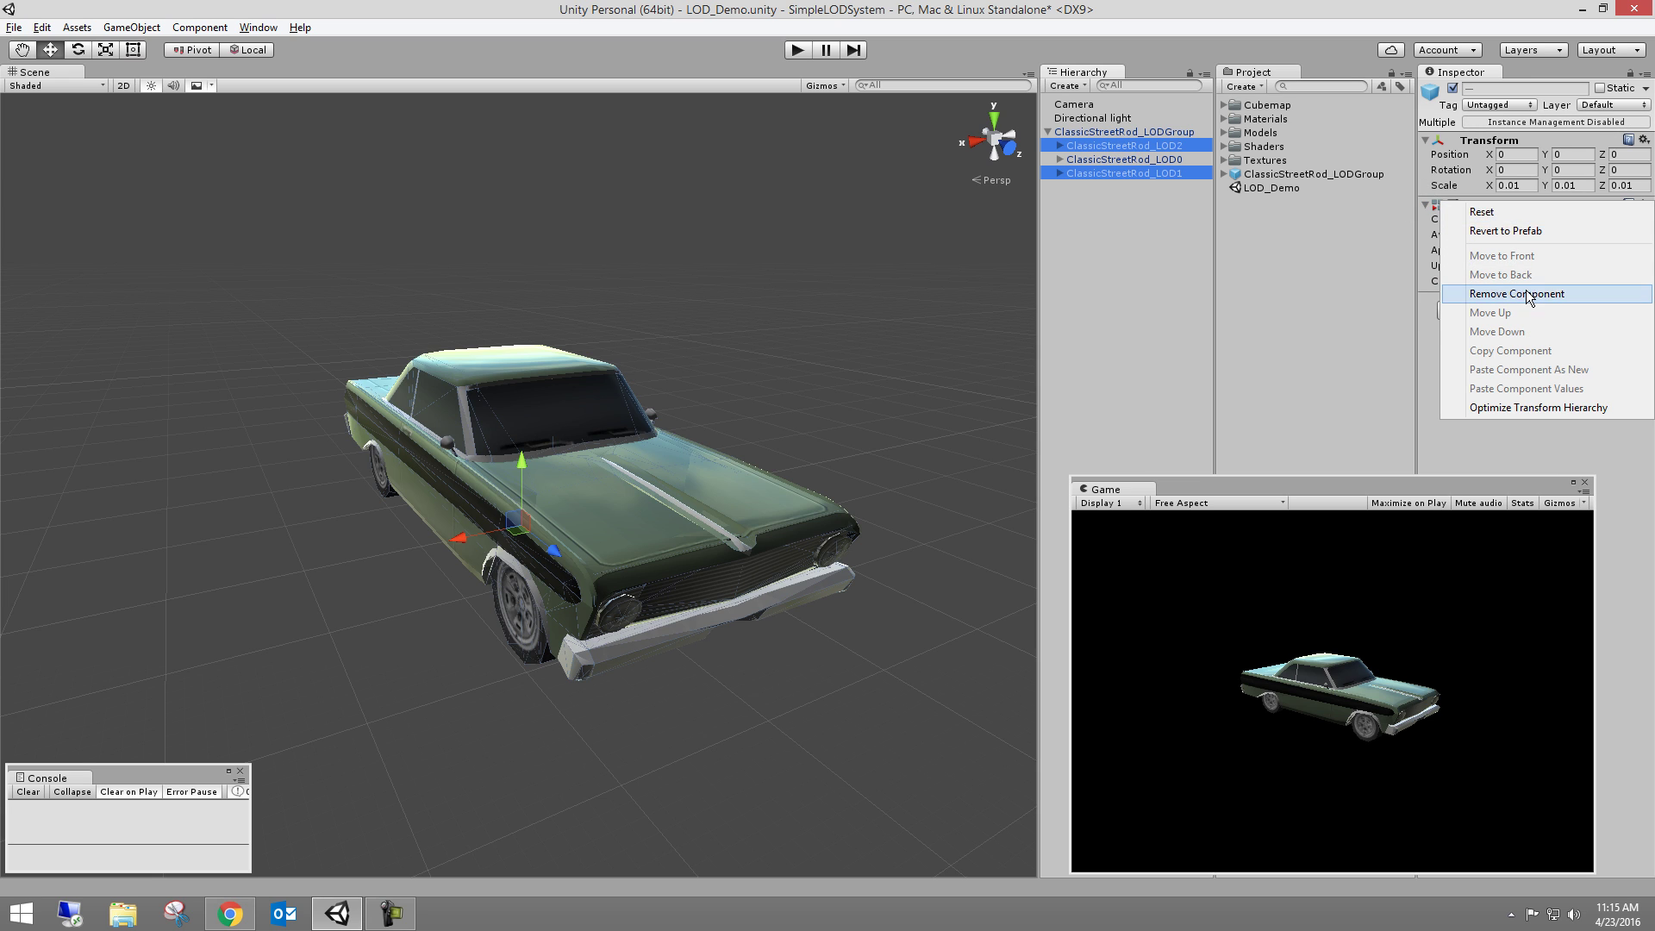
left_click(1500, 297)
- Check the animation import settings of the ClassicStreetRod_LOD0, LOD1 and LOD2 models in the Models folder
left_click(1231, 132)
left_click(1285, 145)
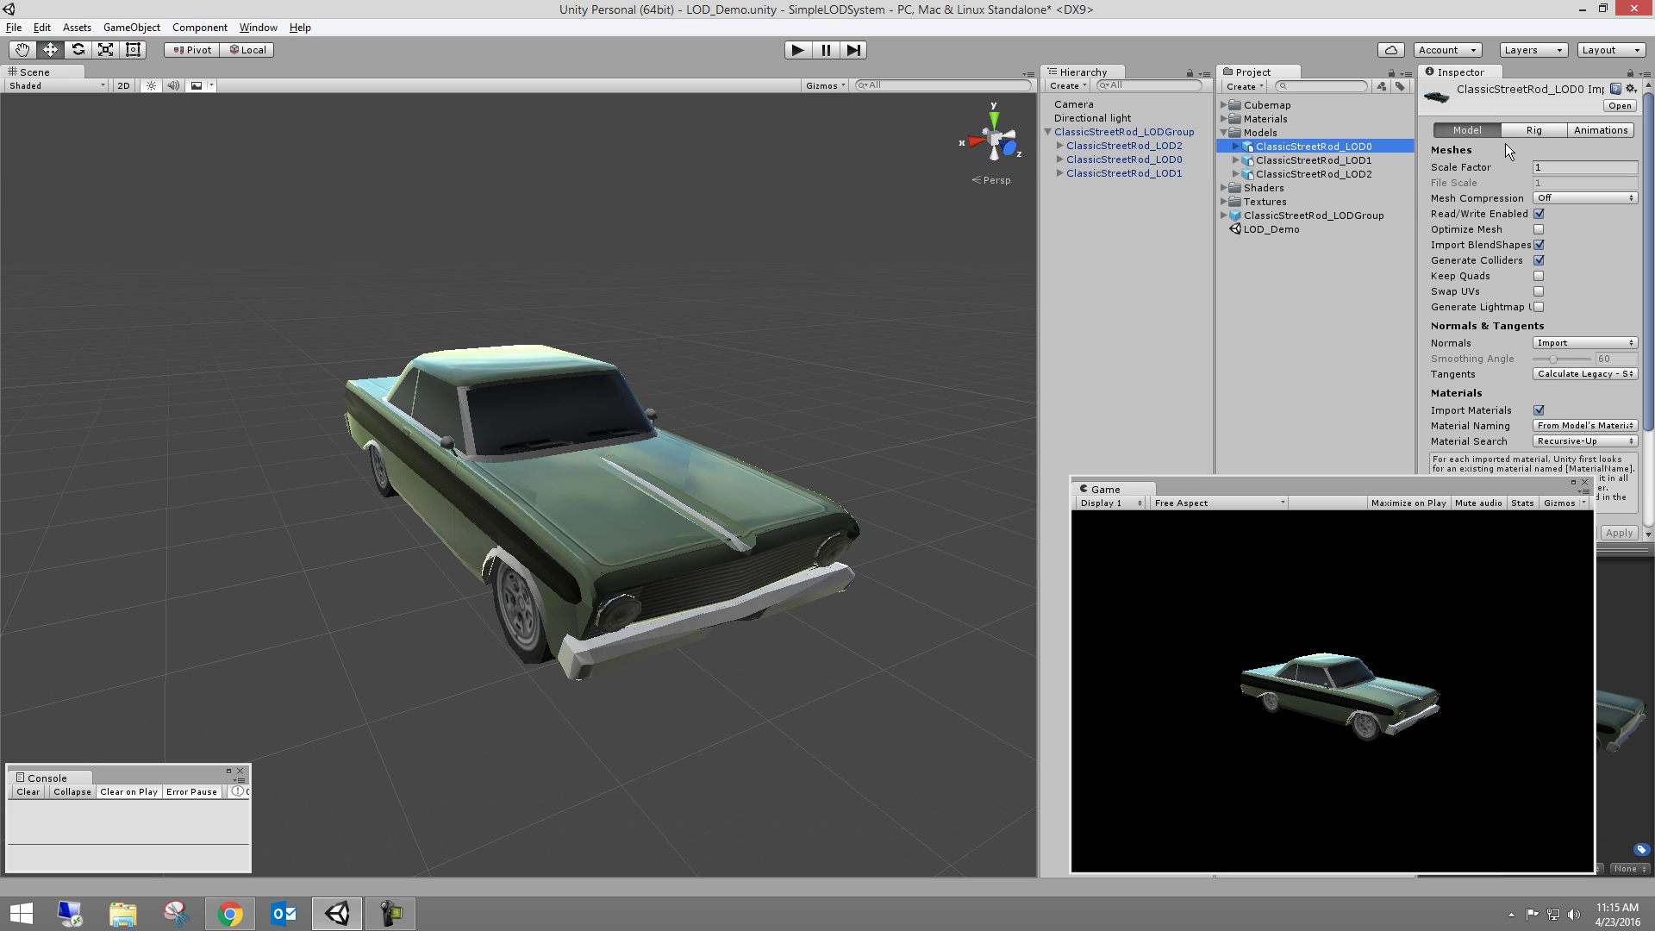
left_click(1597, 132)
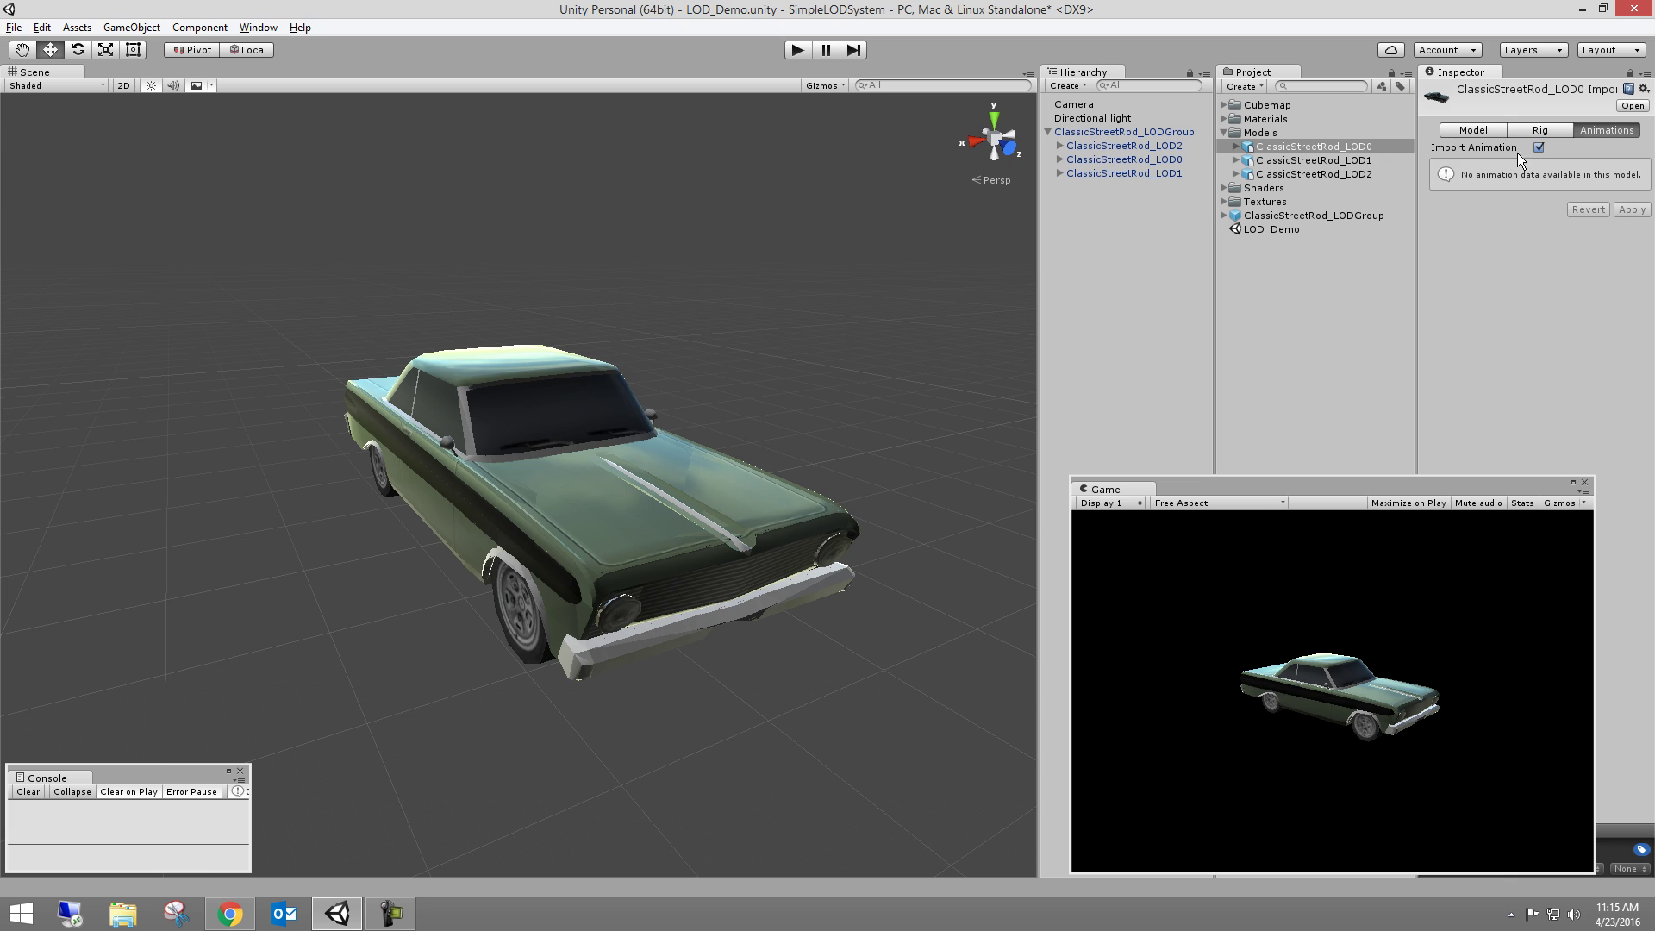
left_click(1310, 160)
left_click(1312, 172)
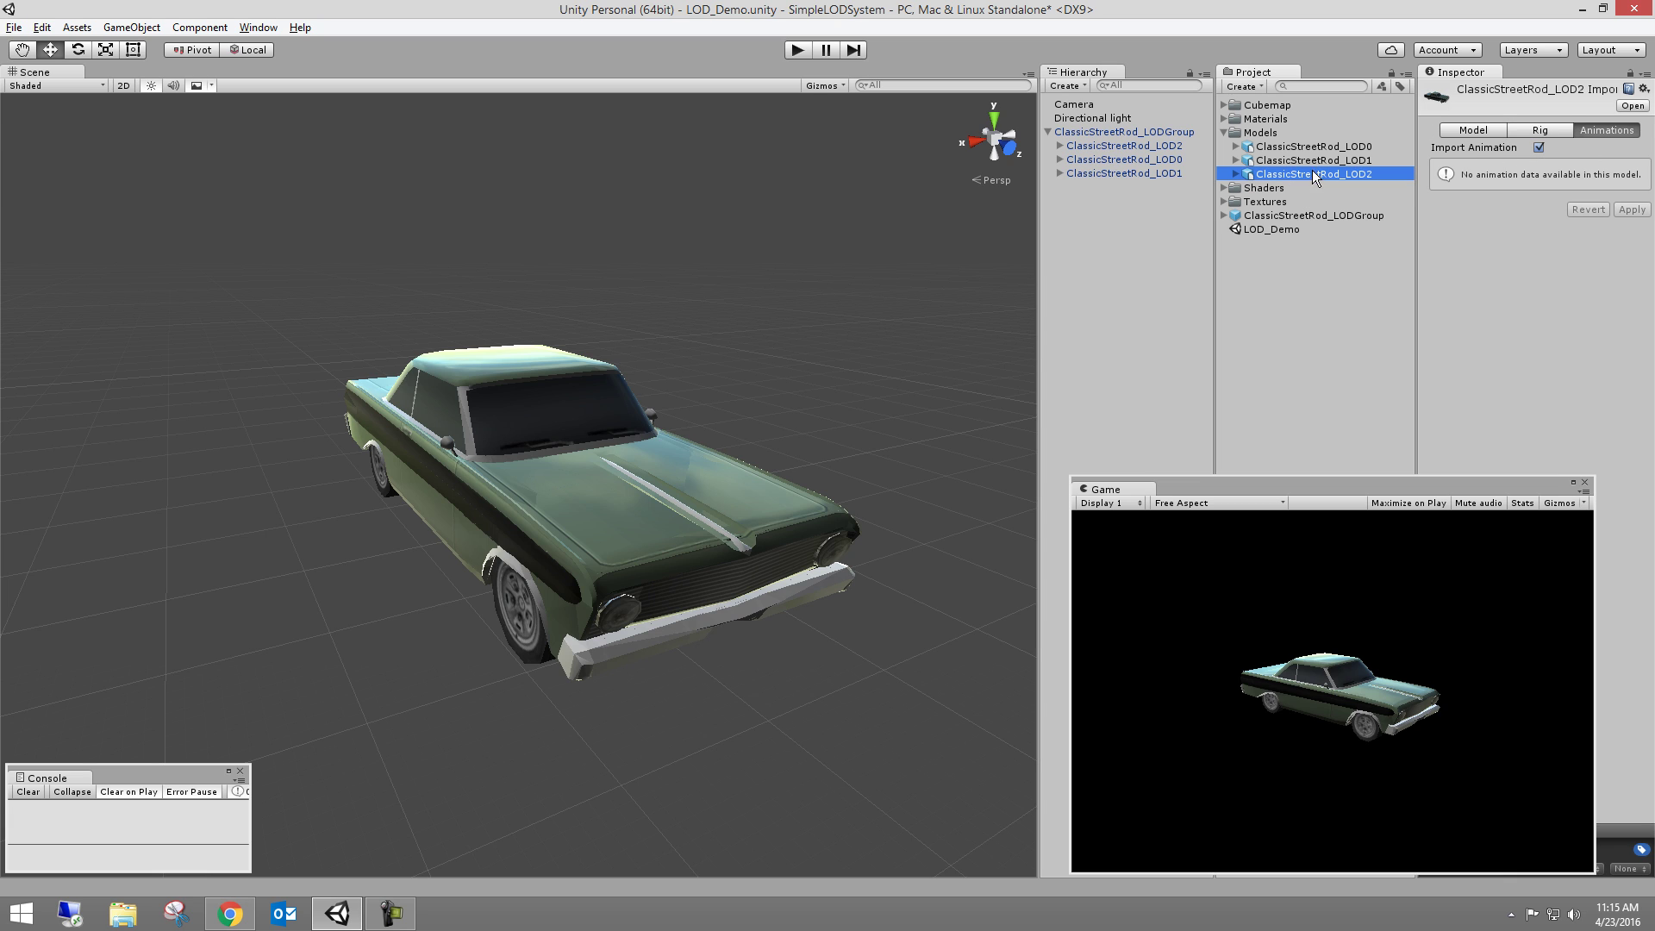
left_click(1225, 133)
- Look through the three LOD child objects inside ClassicStreetRod_LODGroup to check their components
left_click(1121, 144)
left_click(1047, 131)
left_click(1048, 131)
left_click(1047, 131)
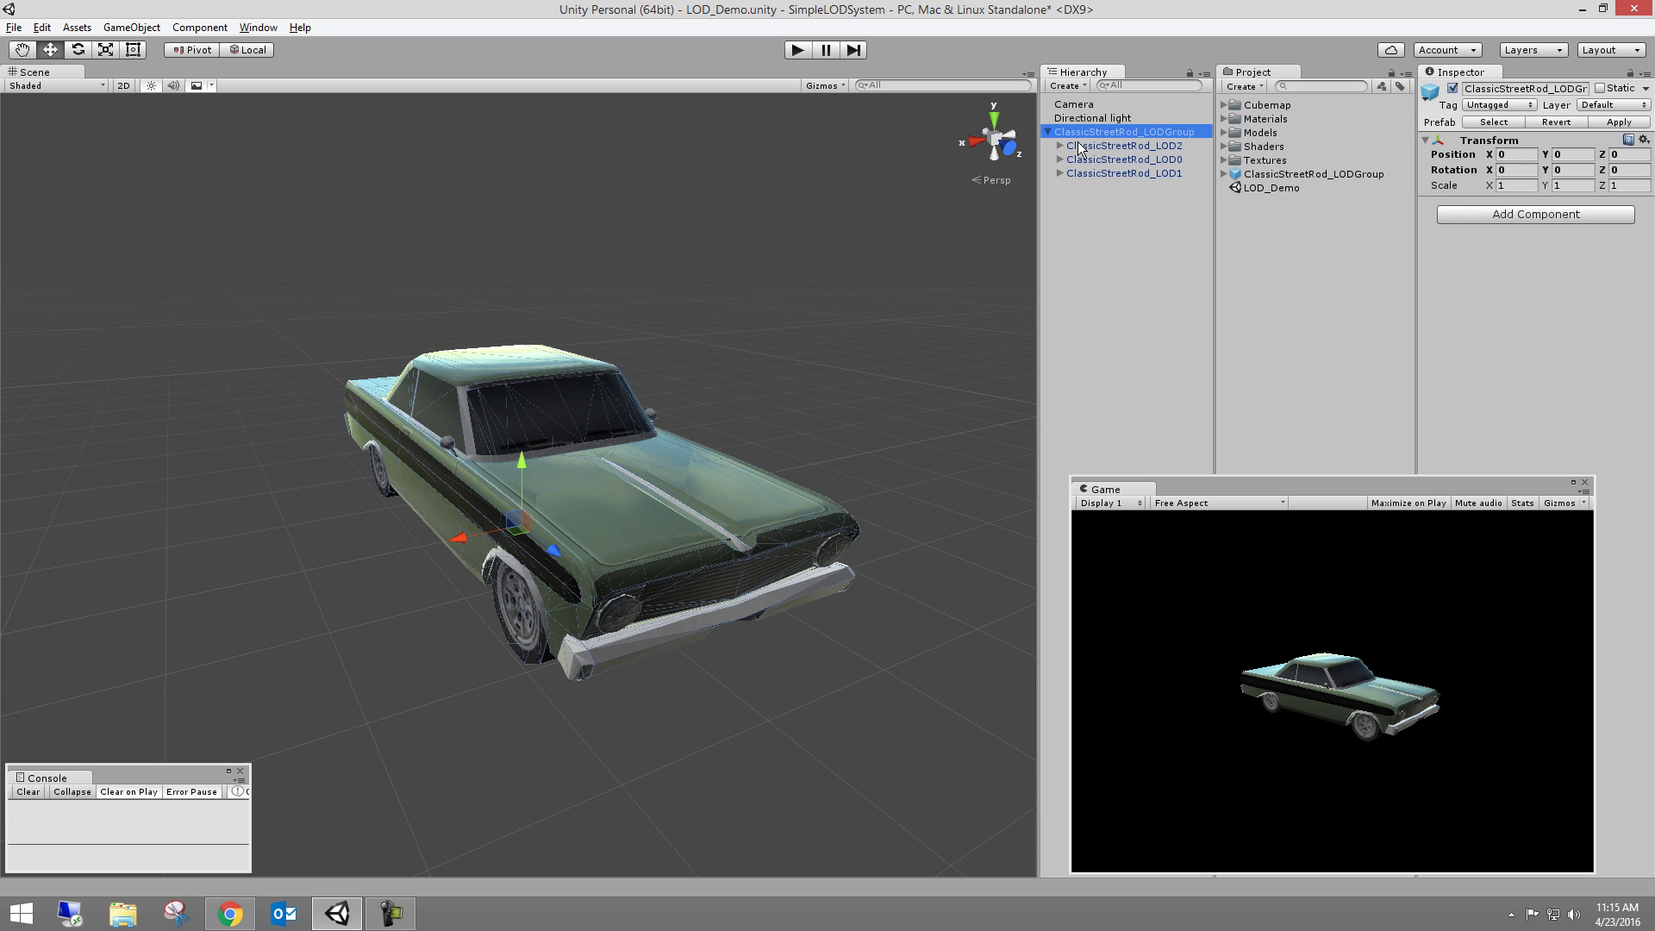
left_click(1129, 148)
left_click(1128, 160)
left_click(1126, 172)
left_click(1126, 161)
left_click(1146, 148)
- Add an LOD Group component to ClassicStreetRod_LODGroup and move the floating Game window clear of the component settings
key("Left")
key("Left")
left_click(1469, 212)
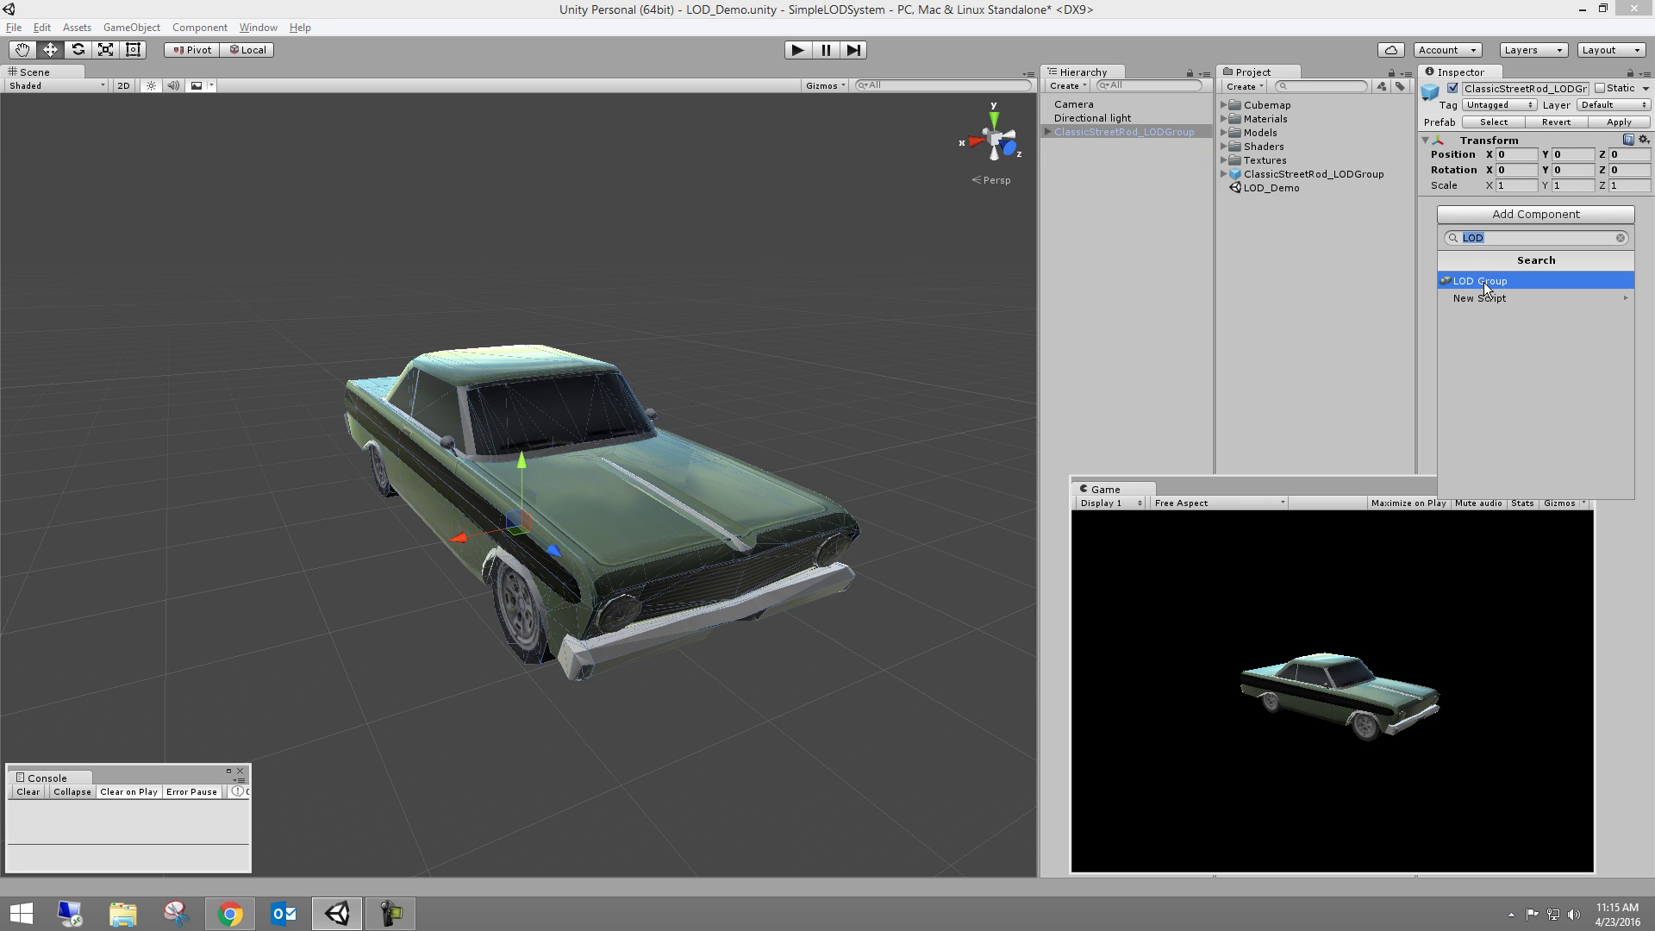
key("BackSpace")
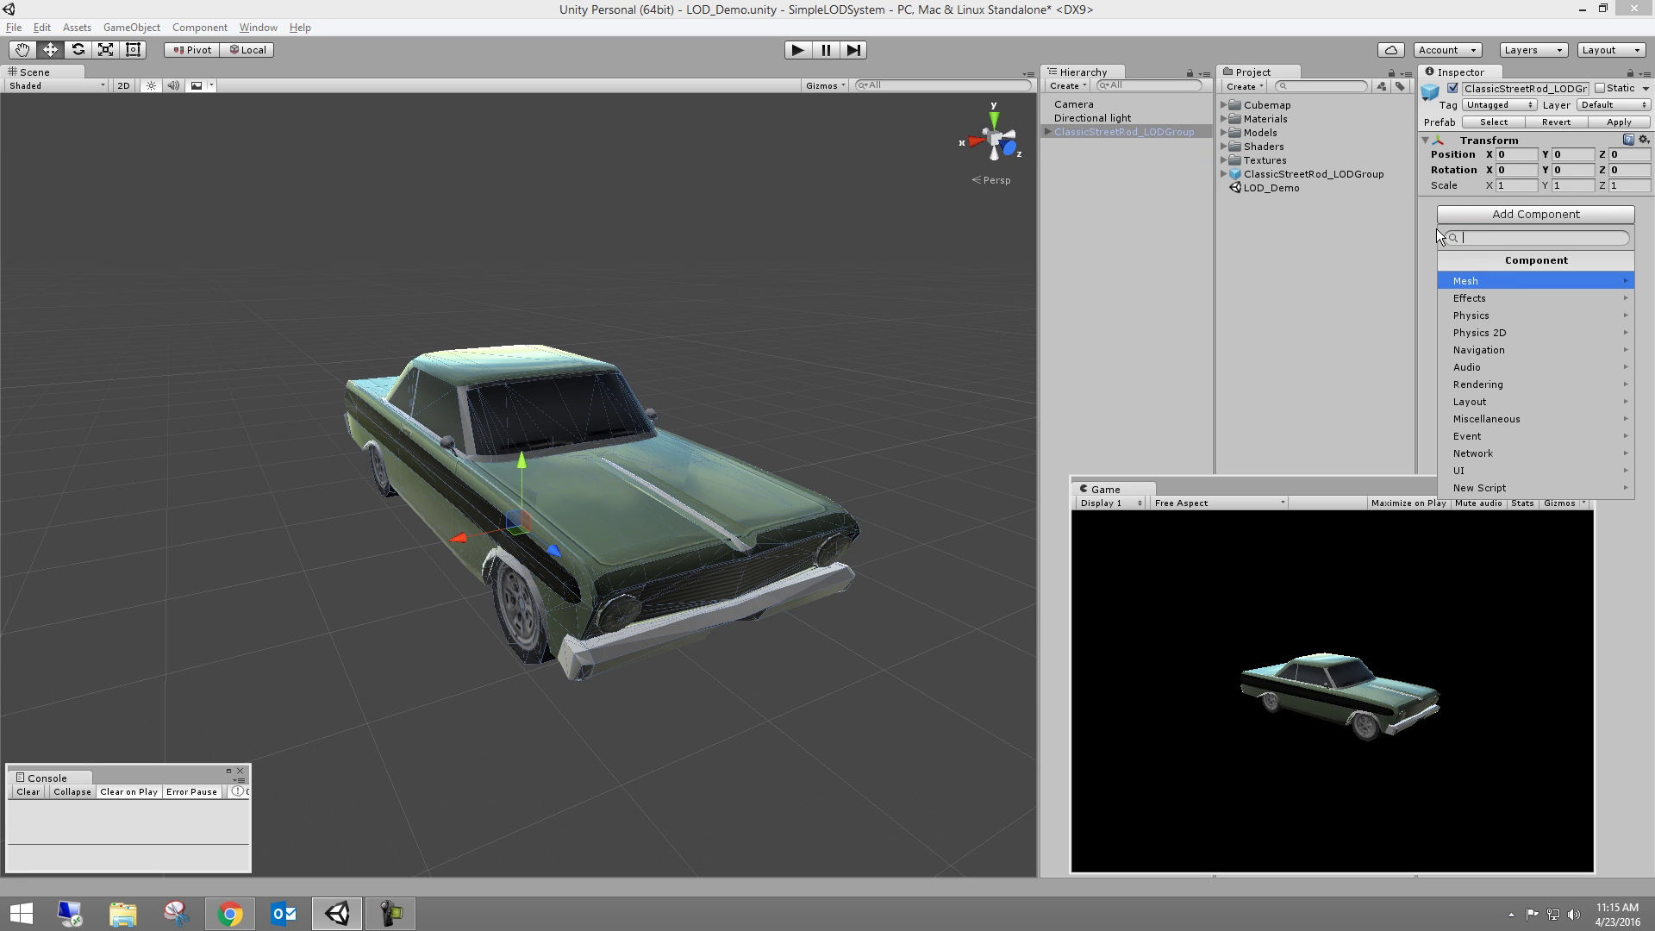
type("LOD")
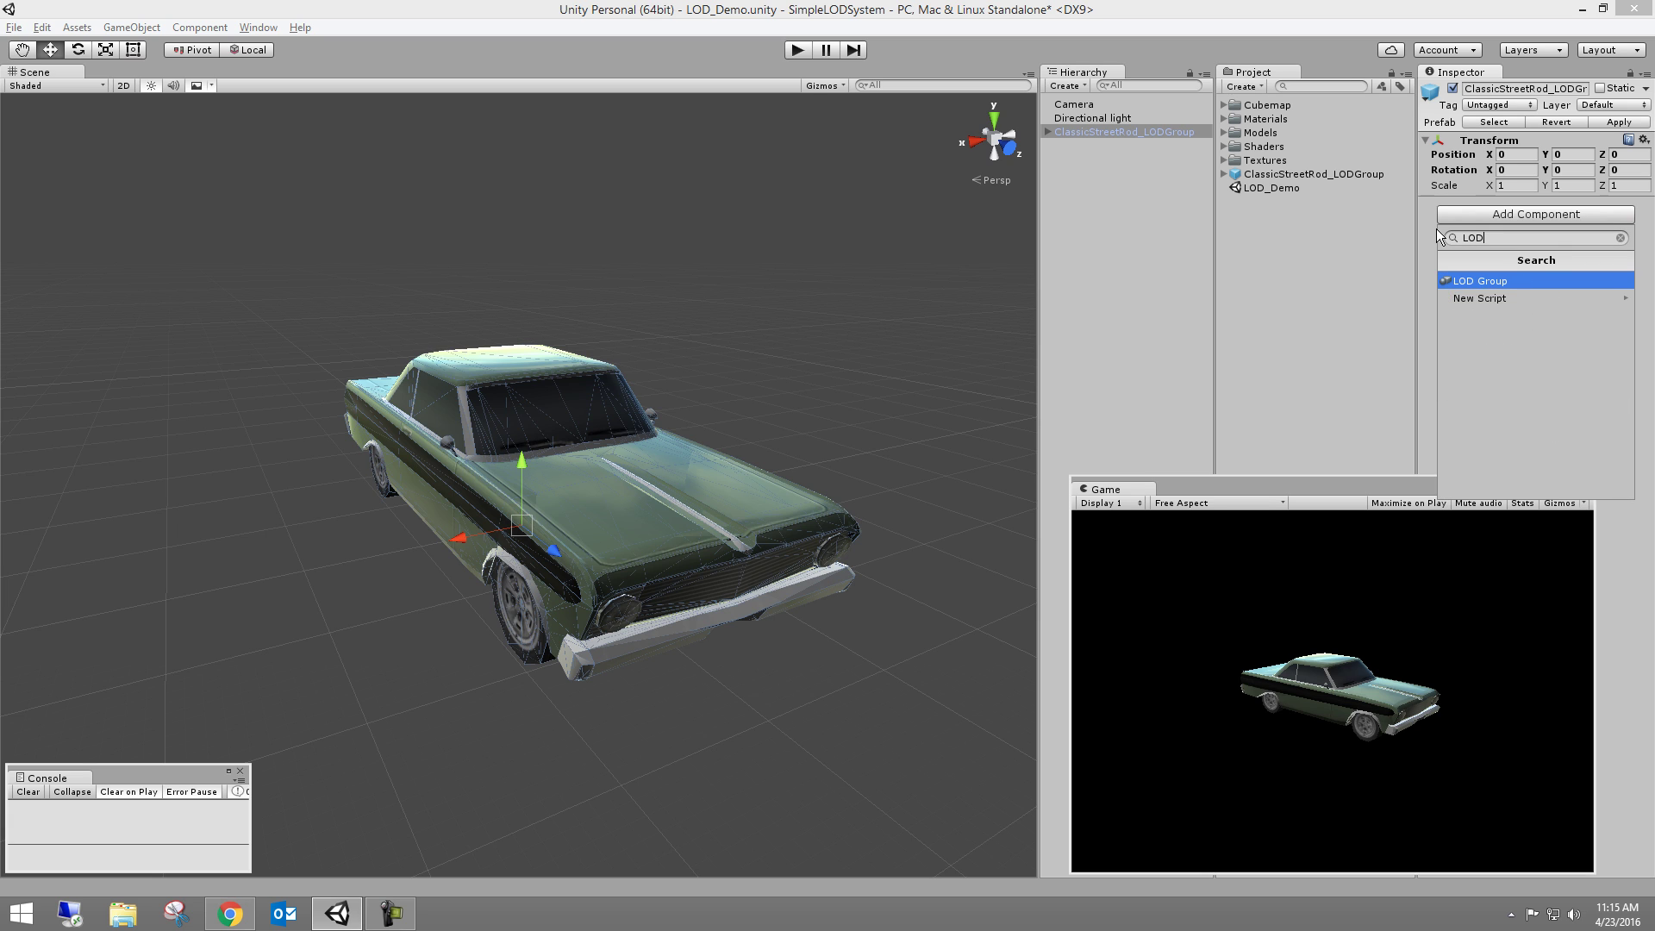
left_click(1466, 280)
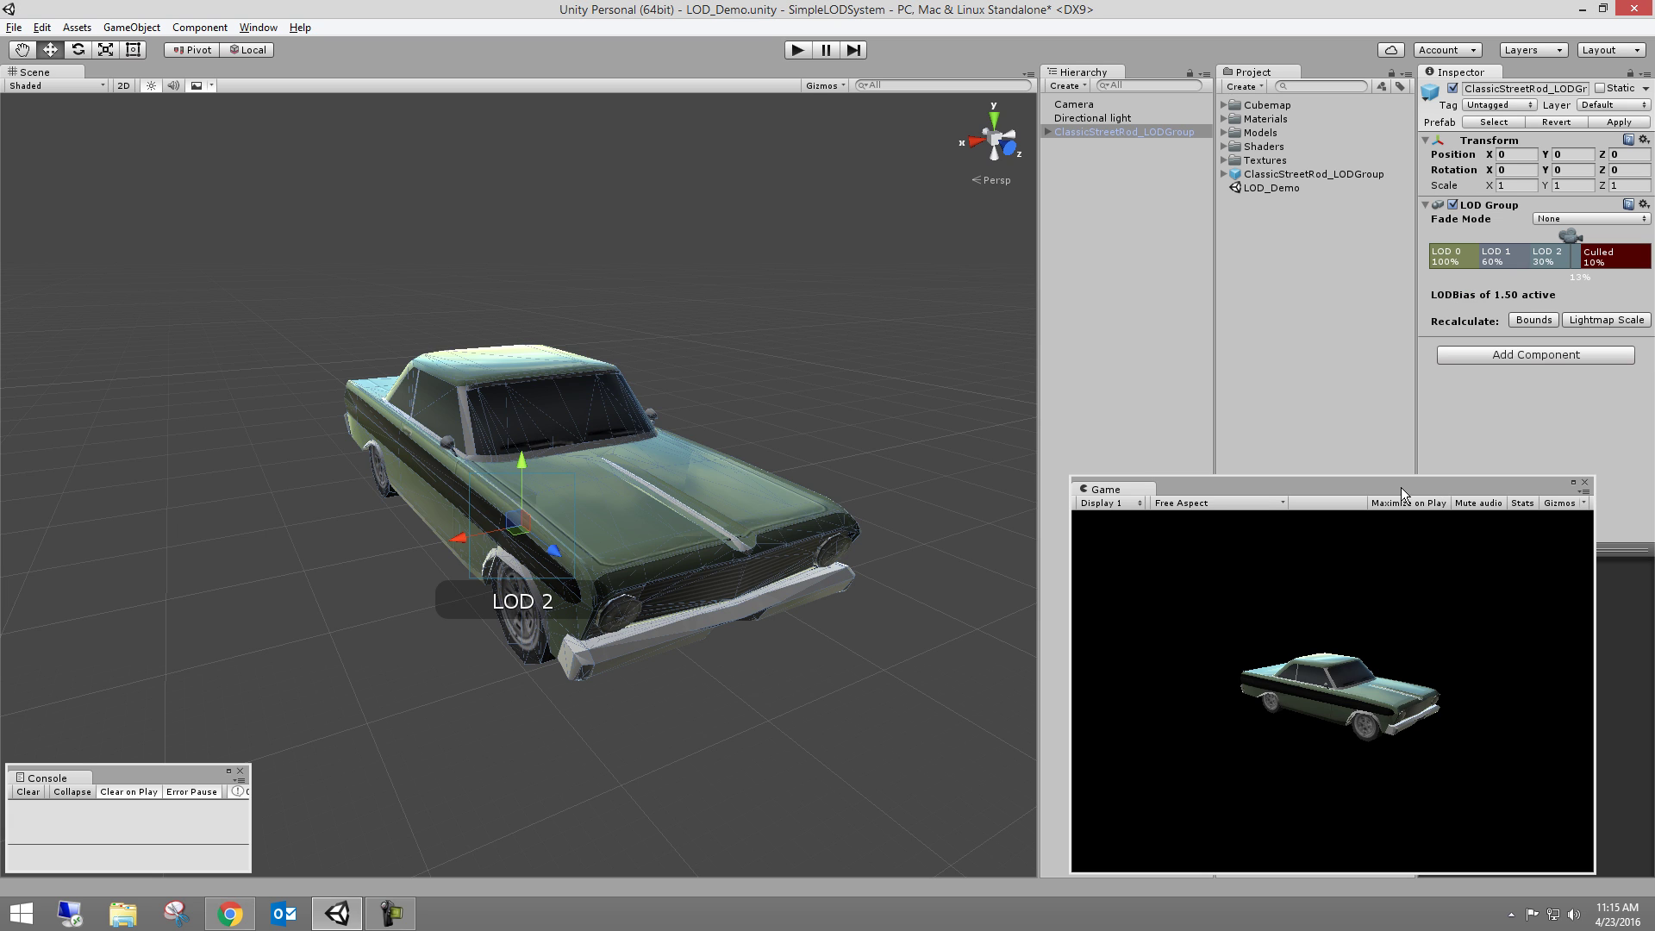
left_click_drag(1403, 488, 1205, 877)
- Examine how the car's active LOD level changes with viewing distance in the Scene view
left_click_drag(692, 548, 431, 602, "alt")
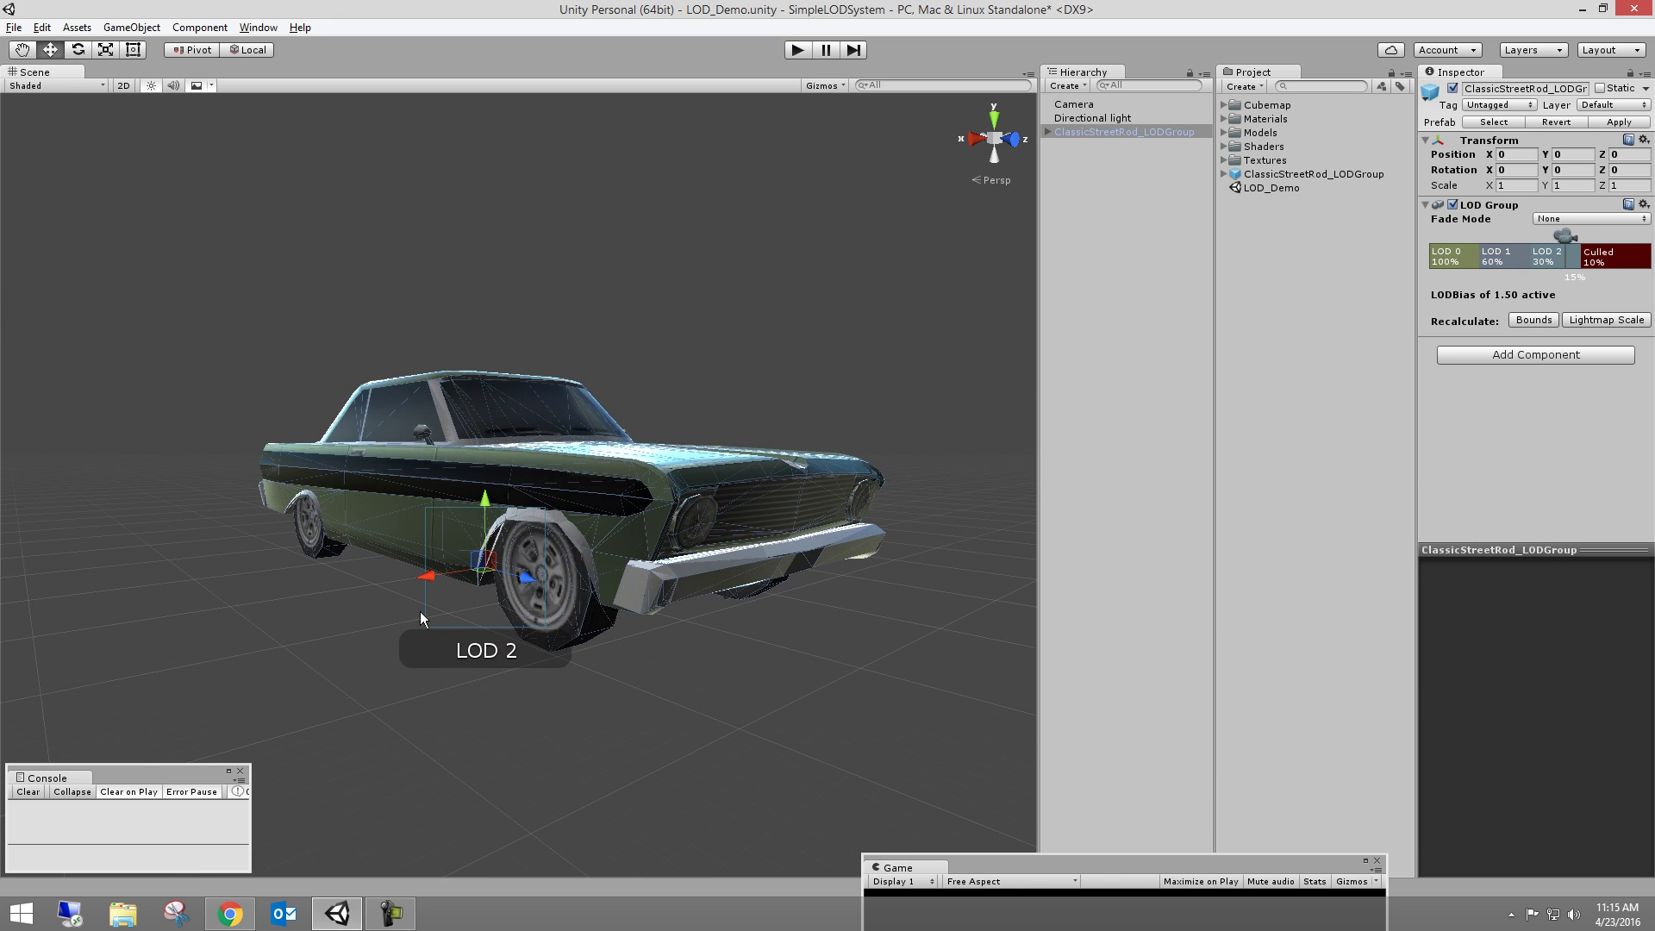
scroll(677, 459, "down", 3)
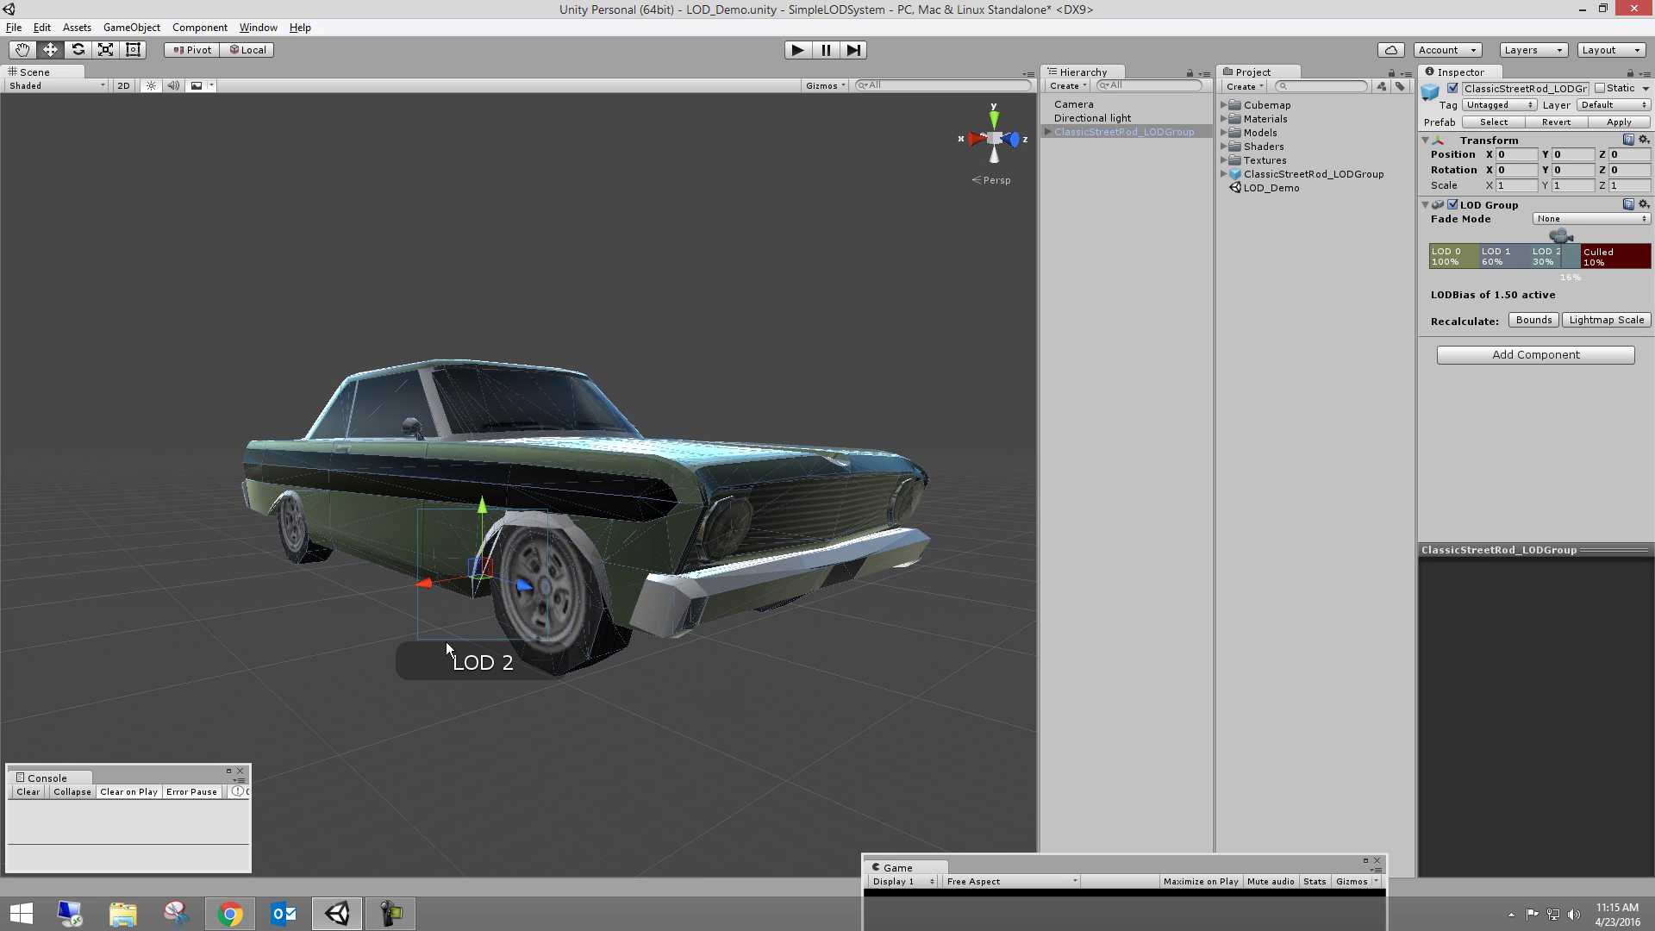
left_click_drag(677, 459, 687, 458, "alt")
right_click_drag(716, 484, 594, 411, "alt")
right_click_drag(781, 492, 725, 470, "alt")
scroll(725, 471, "down", 5)
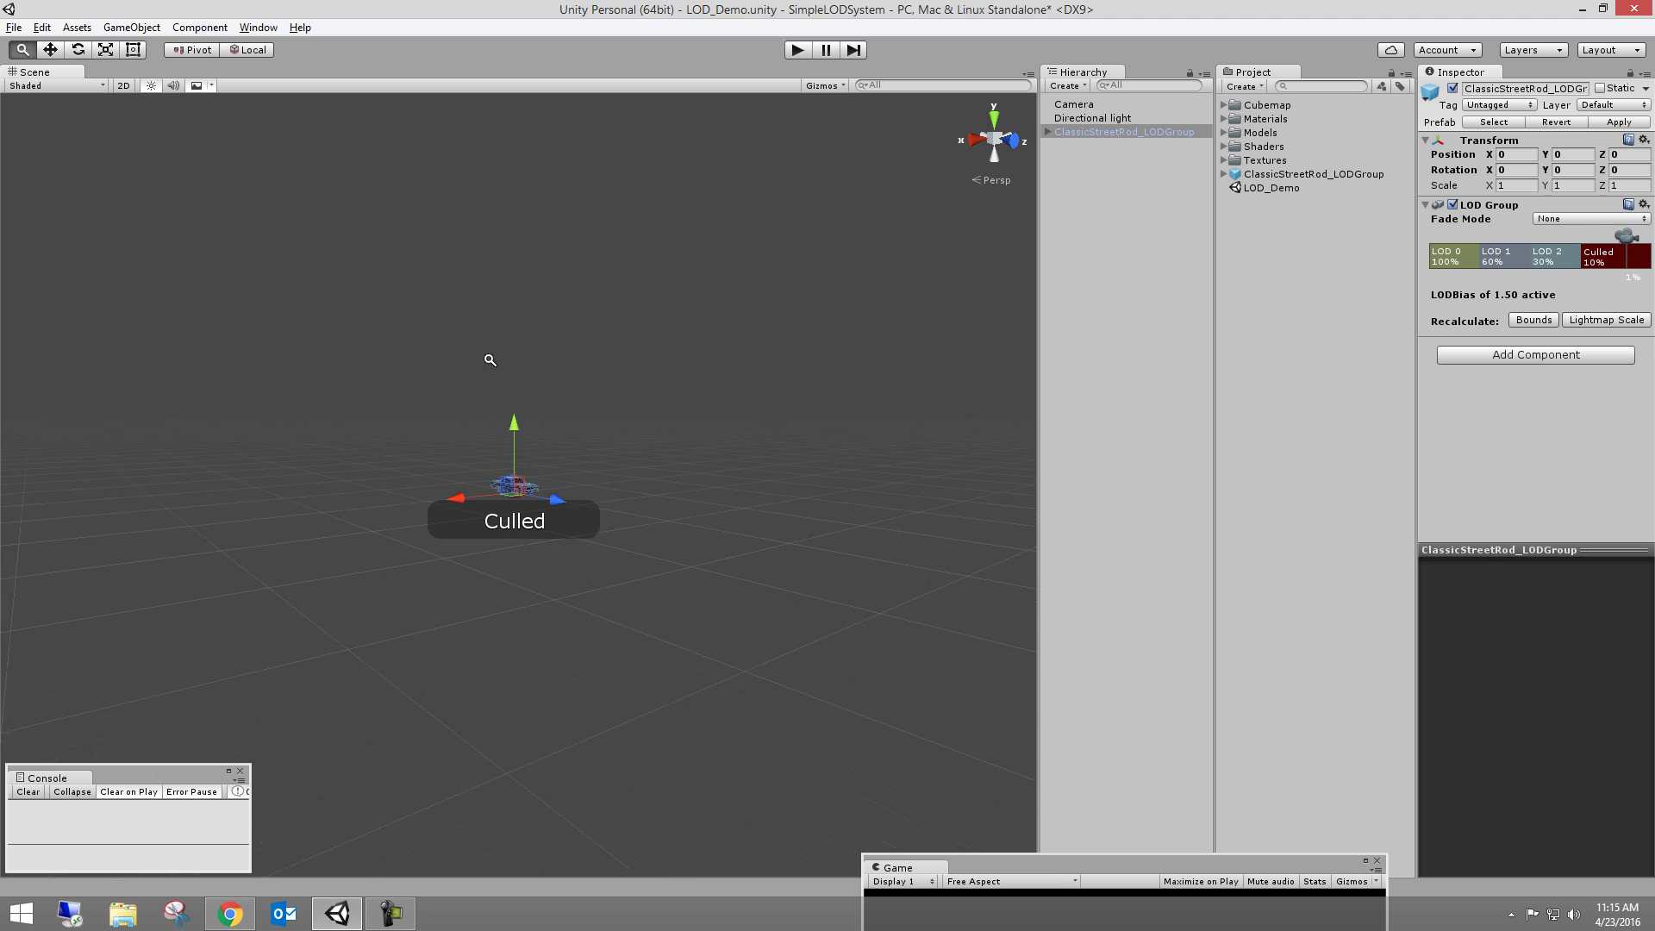
scroll(525, 385, "up", 8)
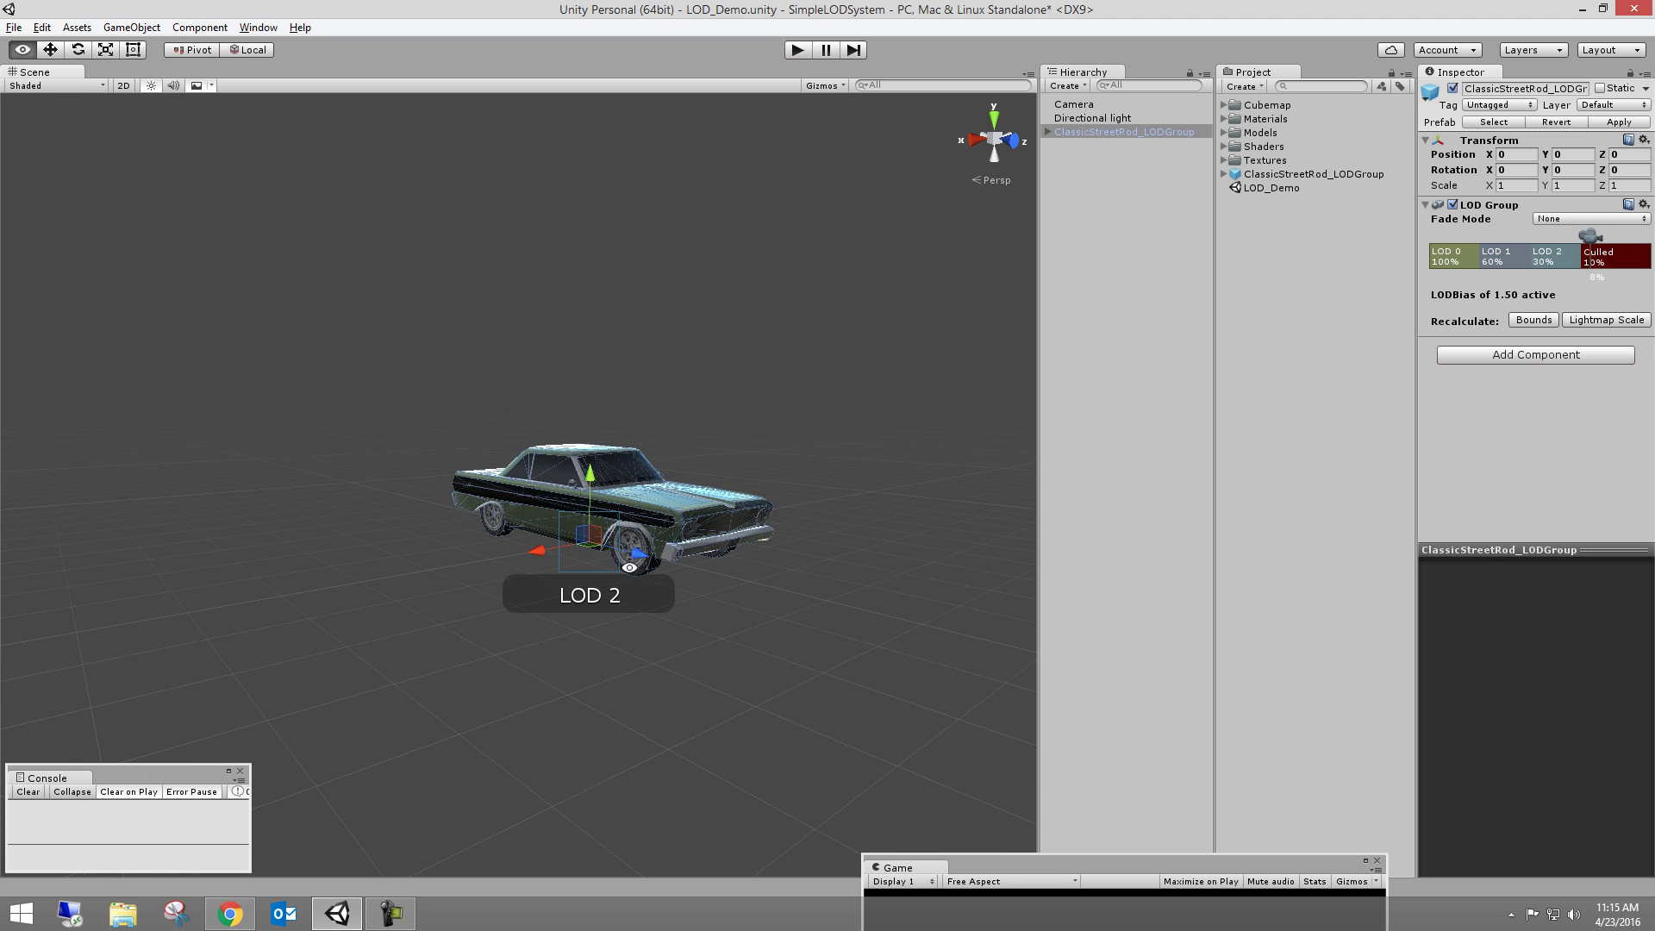
scroll(537, 441, "up", 10)
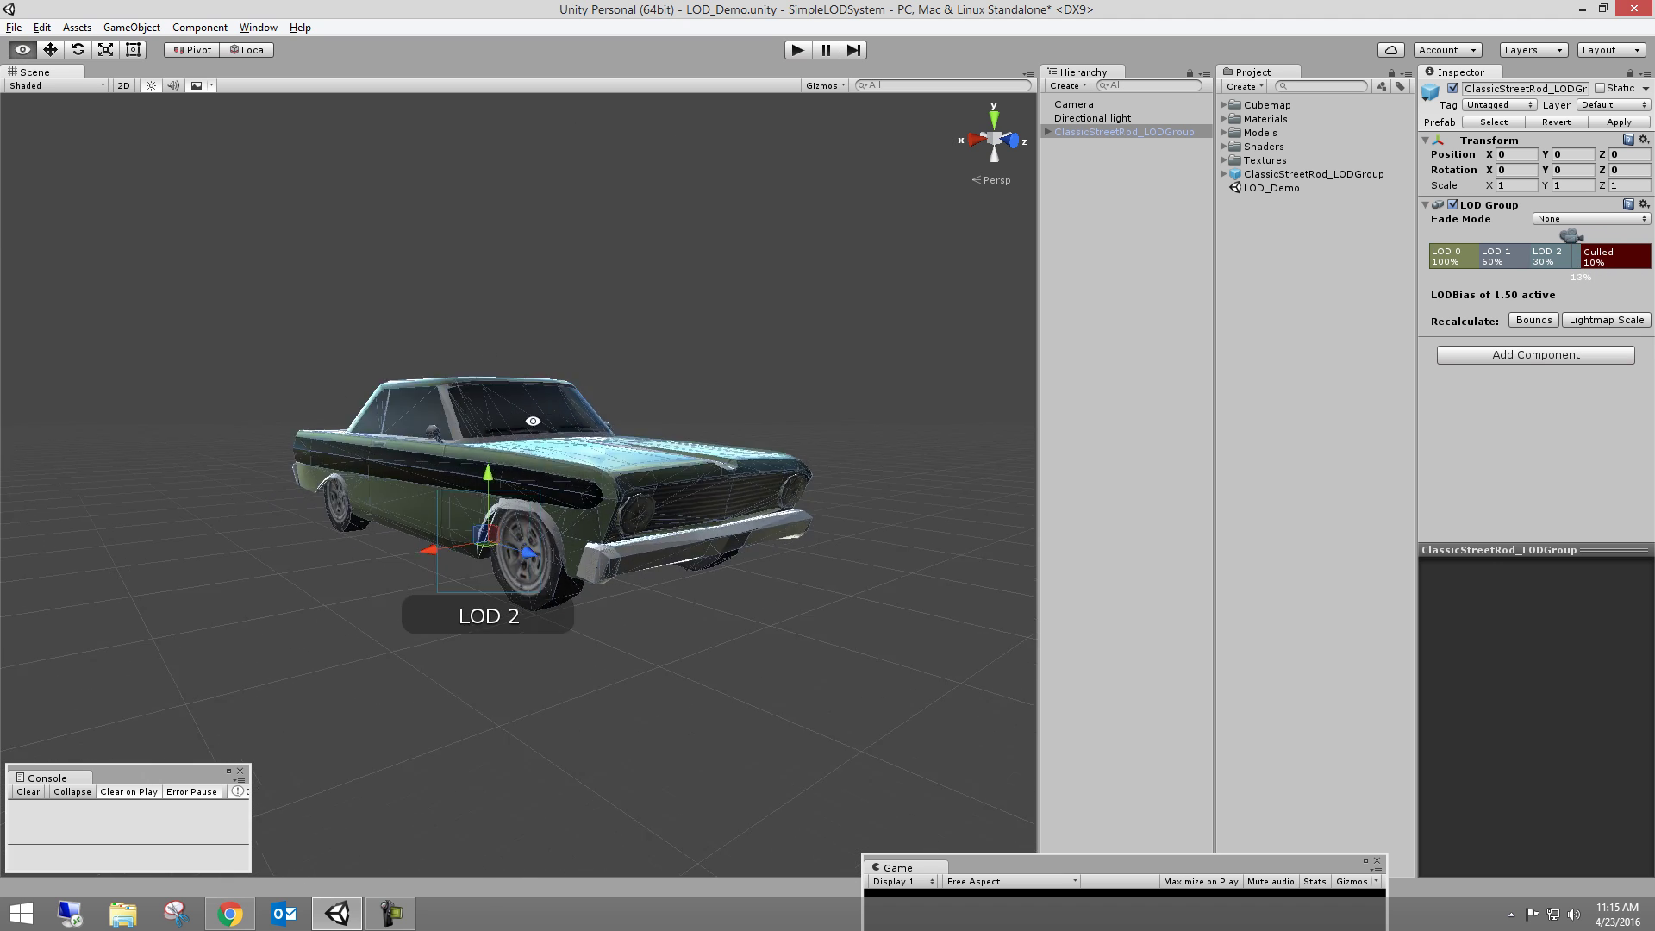
scroll(607, 491, "up", 5)
scroll(603, 569, "up", 8)
mouse_move(944, 708)
right_mouse_down("alt")
mouse_move(868, 684)
mouse_move(569, 451)
mouse_move(618, 451)
mouse_move(463, 402)
mouse_move(960, 709)
mouse_move(638, 603)
mouse_move(583, 431)
right_mouse_up("alt")
mouse_move(584, 432)
left_mouse_down("alt")
mouse_move(646, 480)
mouse_move(817, 457)
left_mouse_up("alt")
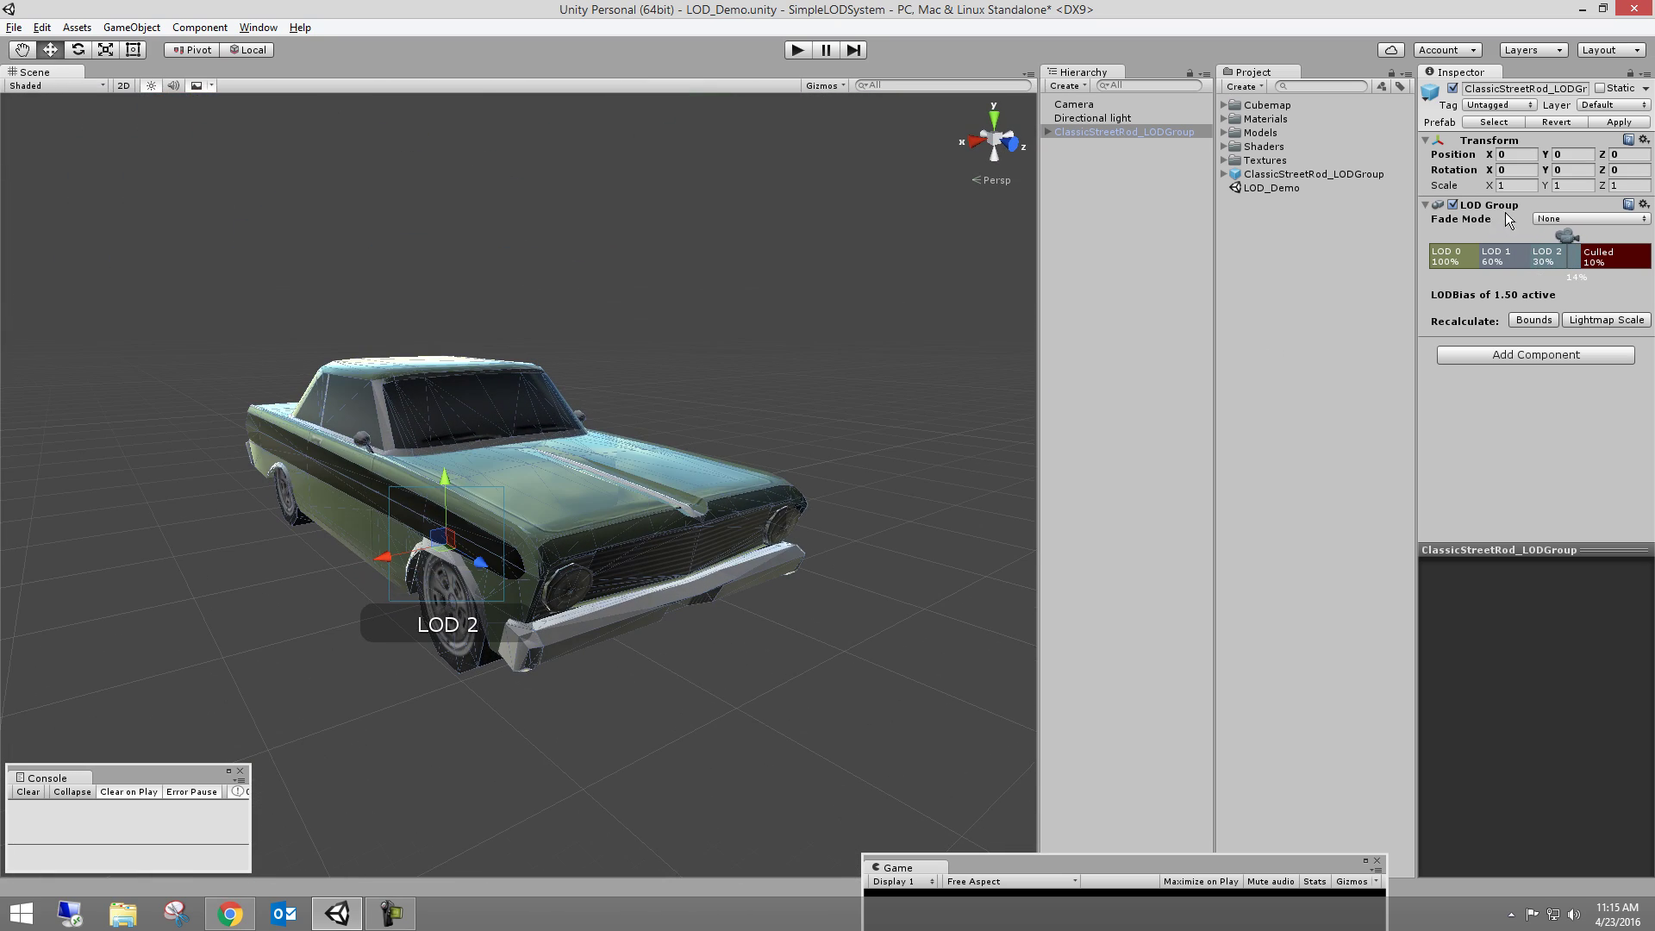
- Widen the Inspector and assign the ClassicStreetRod_LOD0 model to the LOD 0 level of the LOD Group
left_click_drag(1414, 305, 1395, 307)
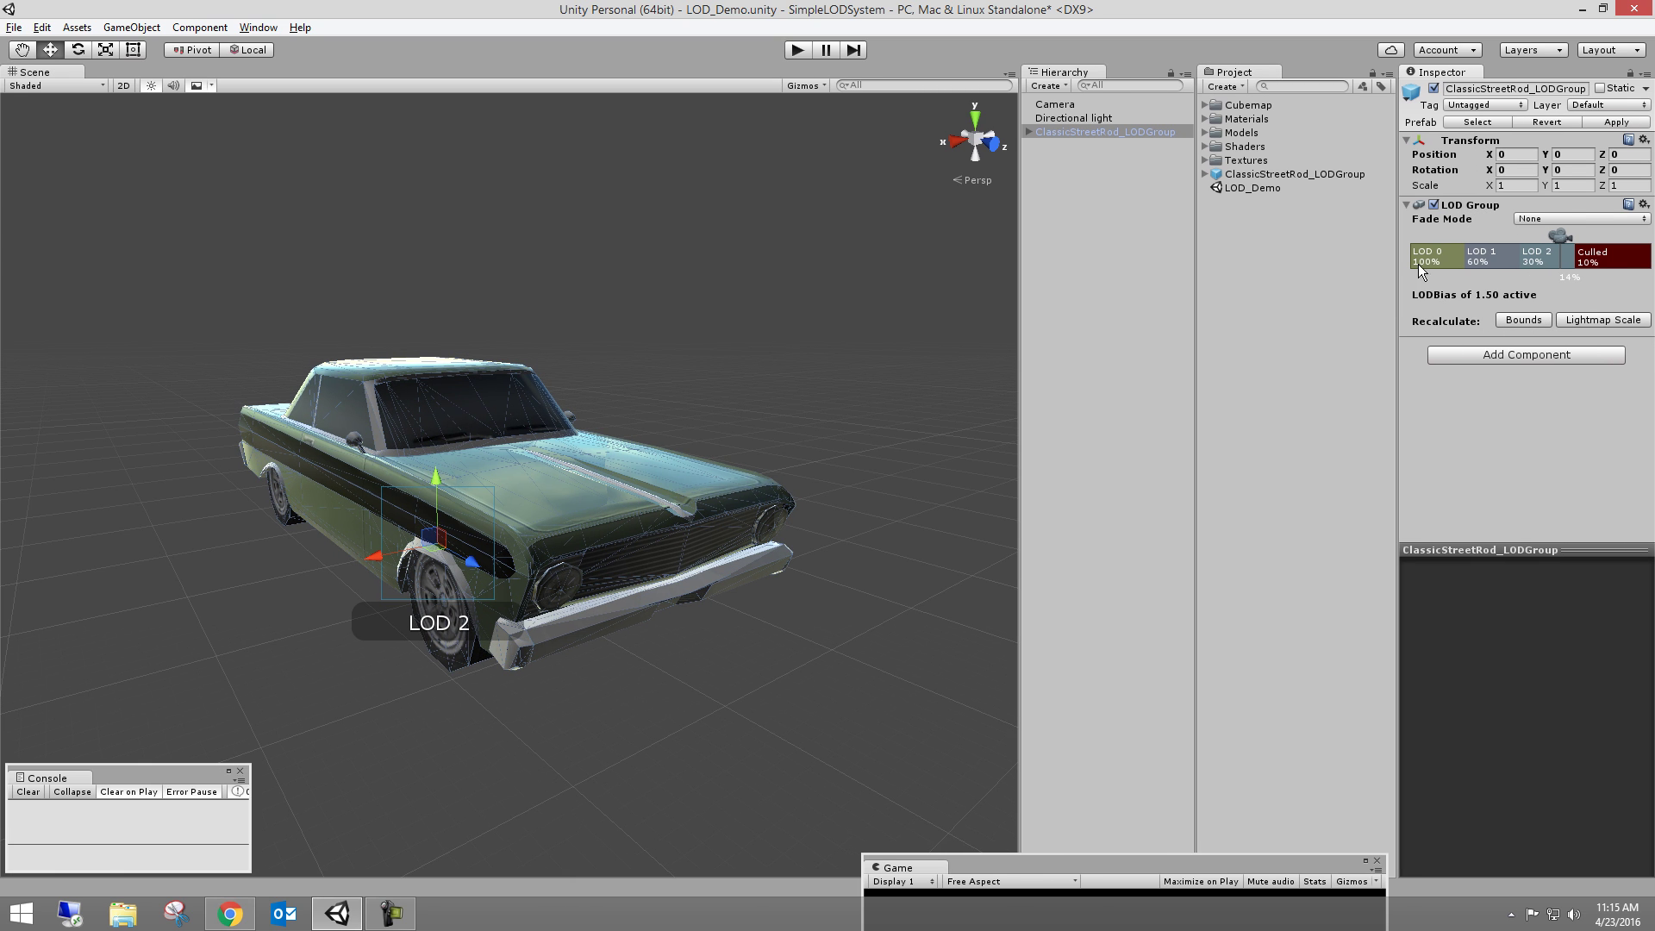
left_click(1029, 131)
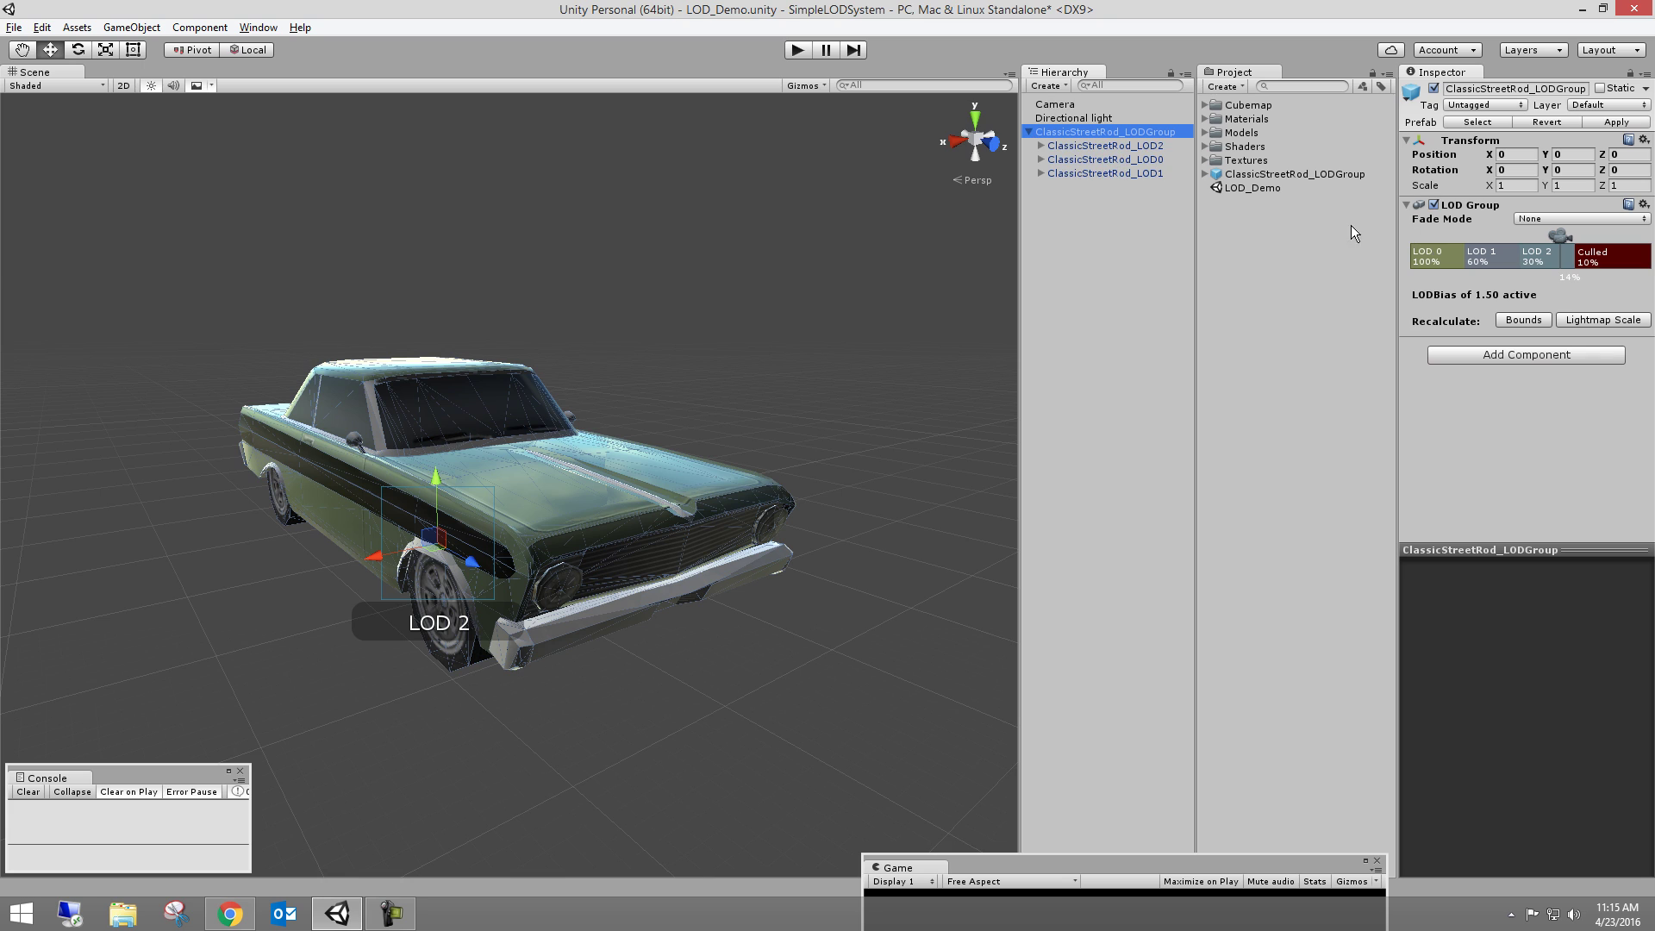
left_click(1438, 257)
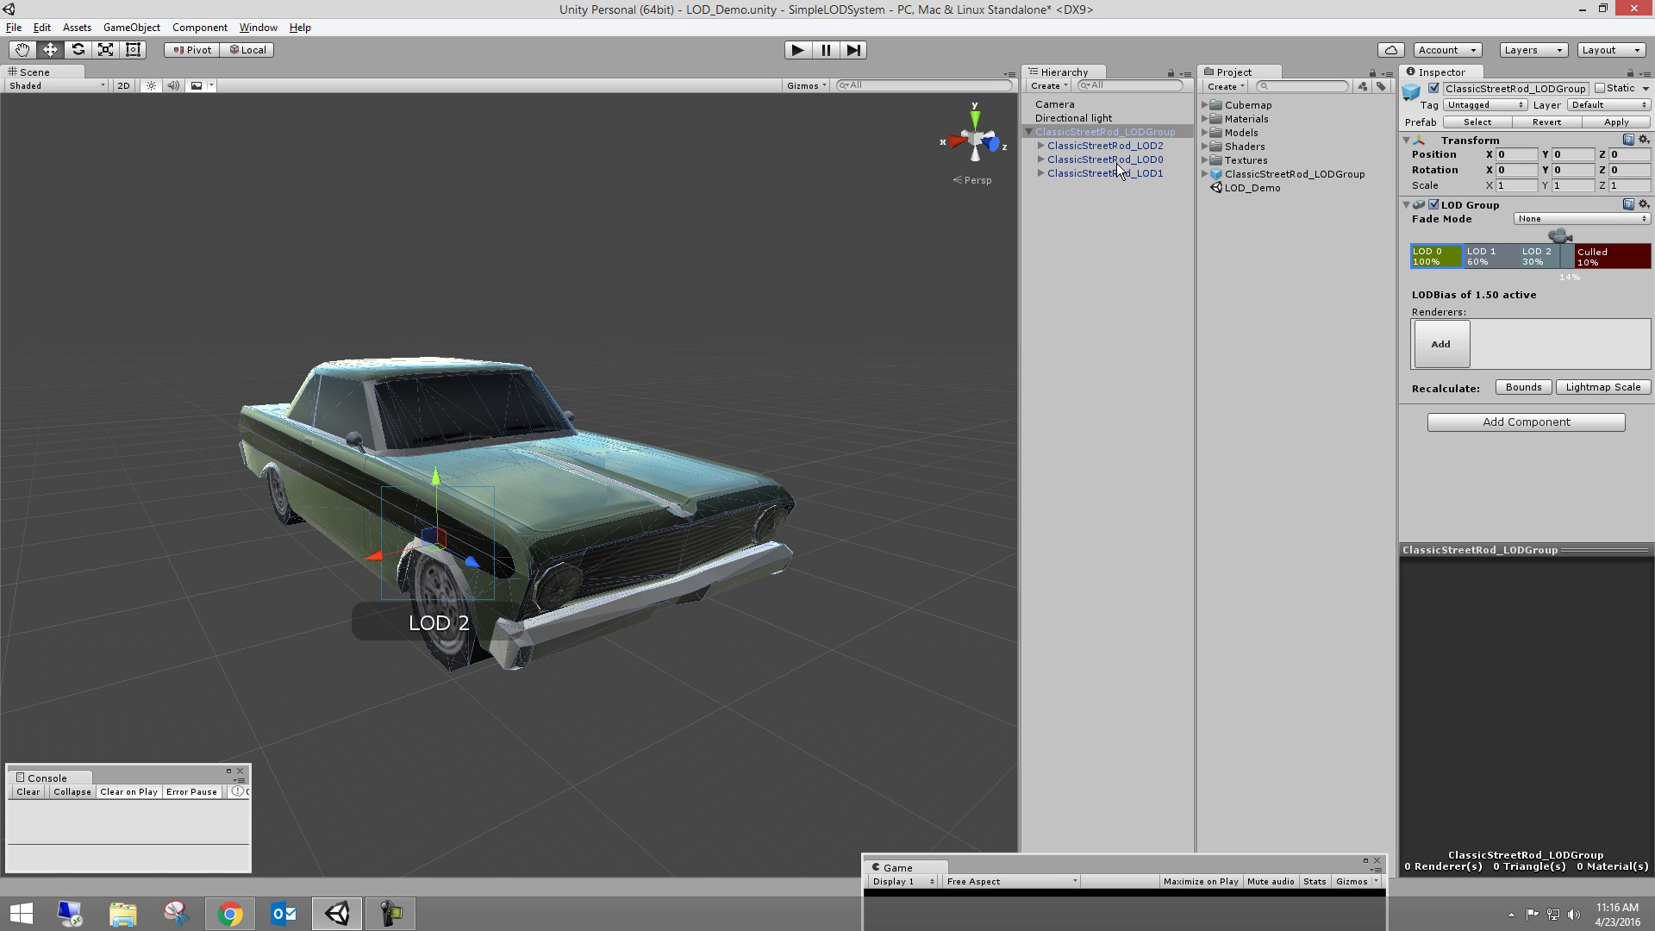
left_click_drag(1117, 162, 1449, 350)
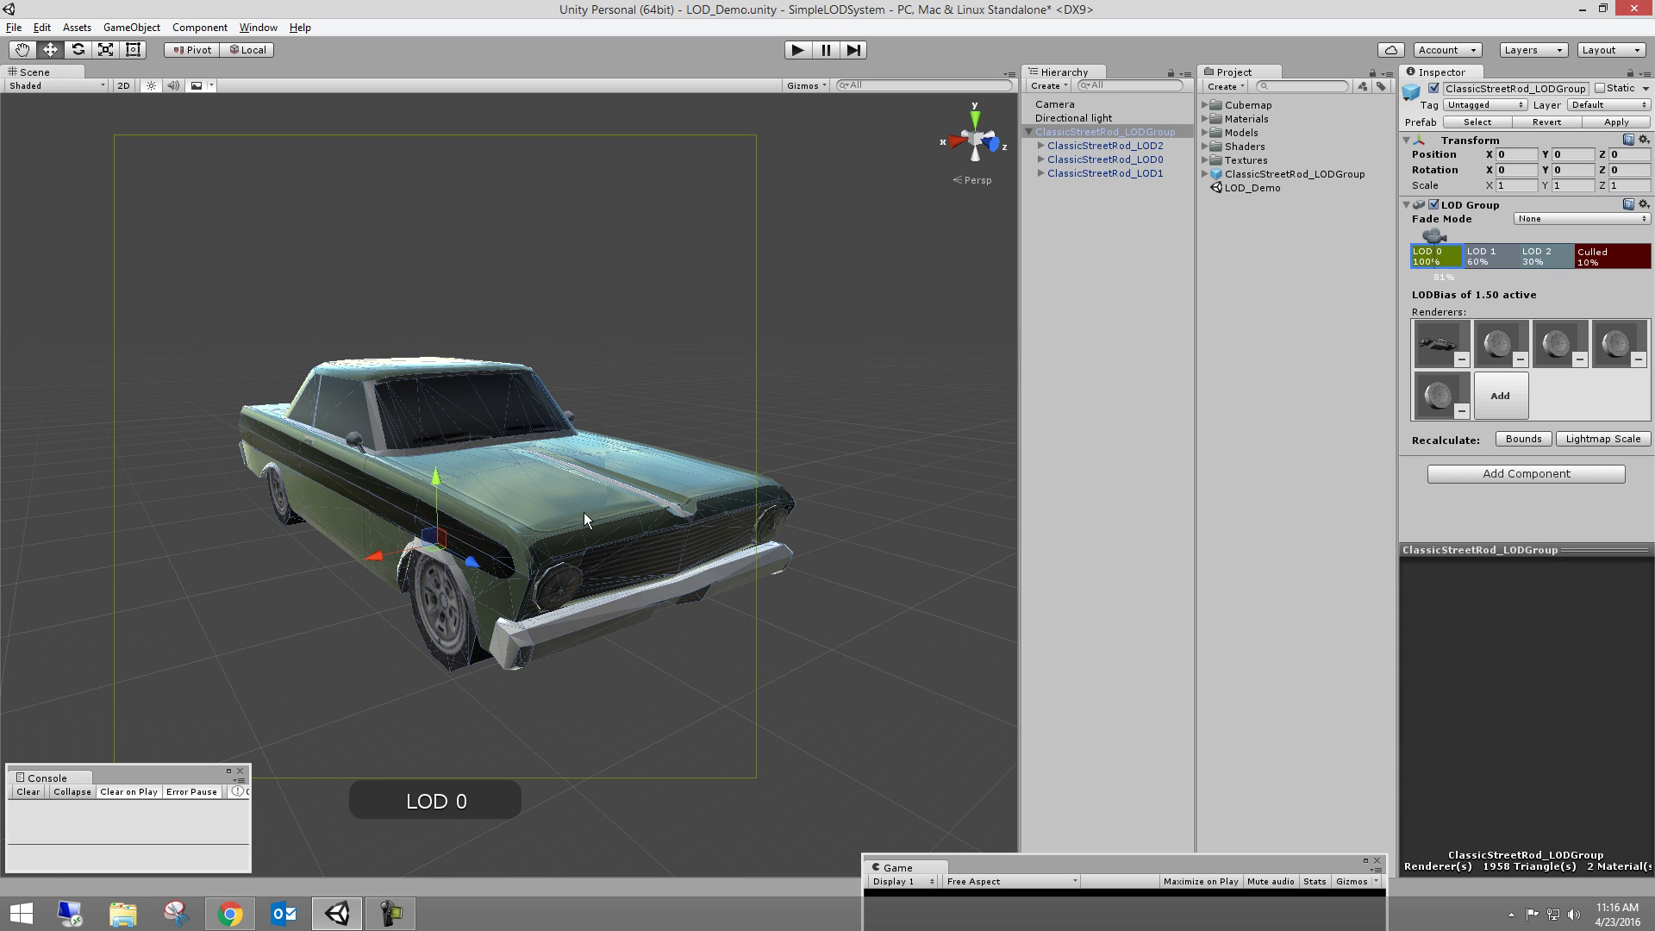
- Try rotating the FR_Wheel of ClassicStreetRod_LOD0, undo the rotation and reselect ClassicStreetRod_LODGroup
left_click(498, 618)
key("e")
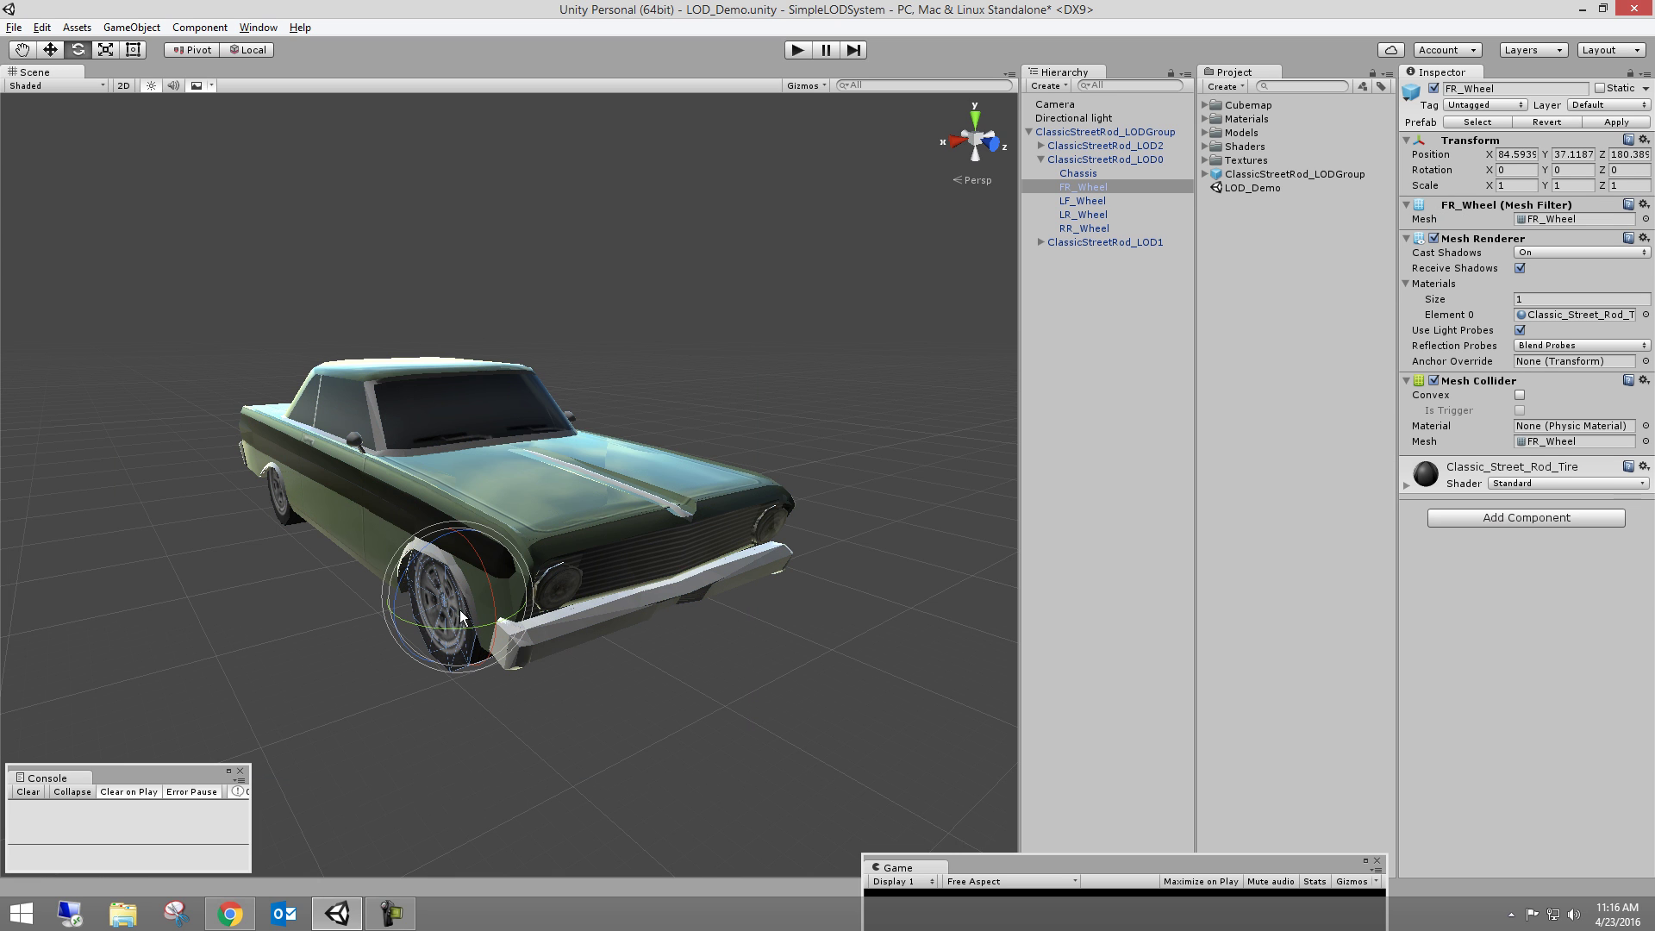
left_click_drag(457, 627, 412, 624)
key("ctrl+z")
left_click(1042, 160)
left_click(1088, 132)
- Review the renderer lists of the LOD 0, LOD 1 and LOD 2 levels in the LOD Group
left_click(1438, 257)
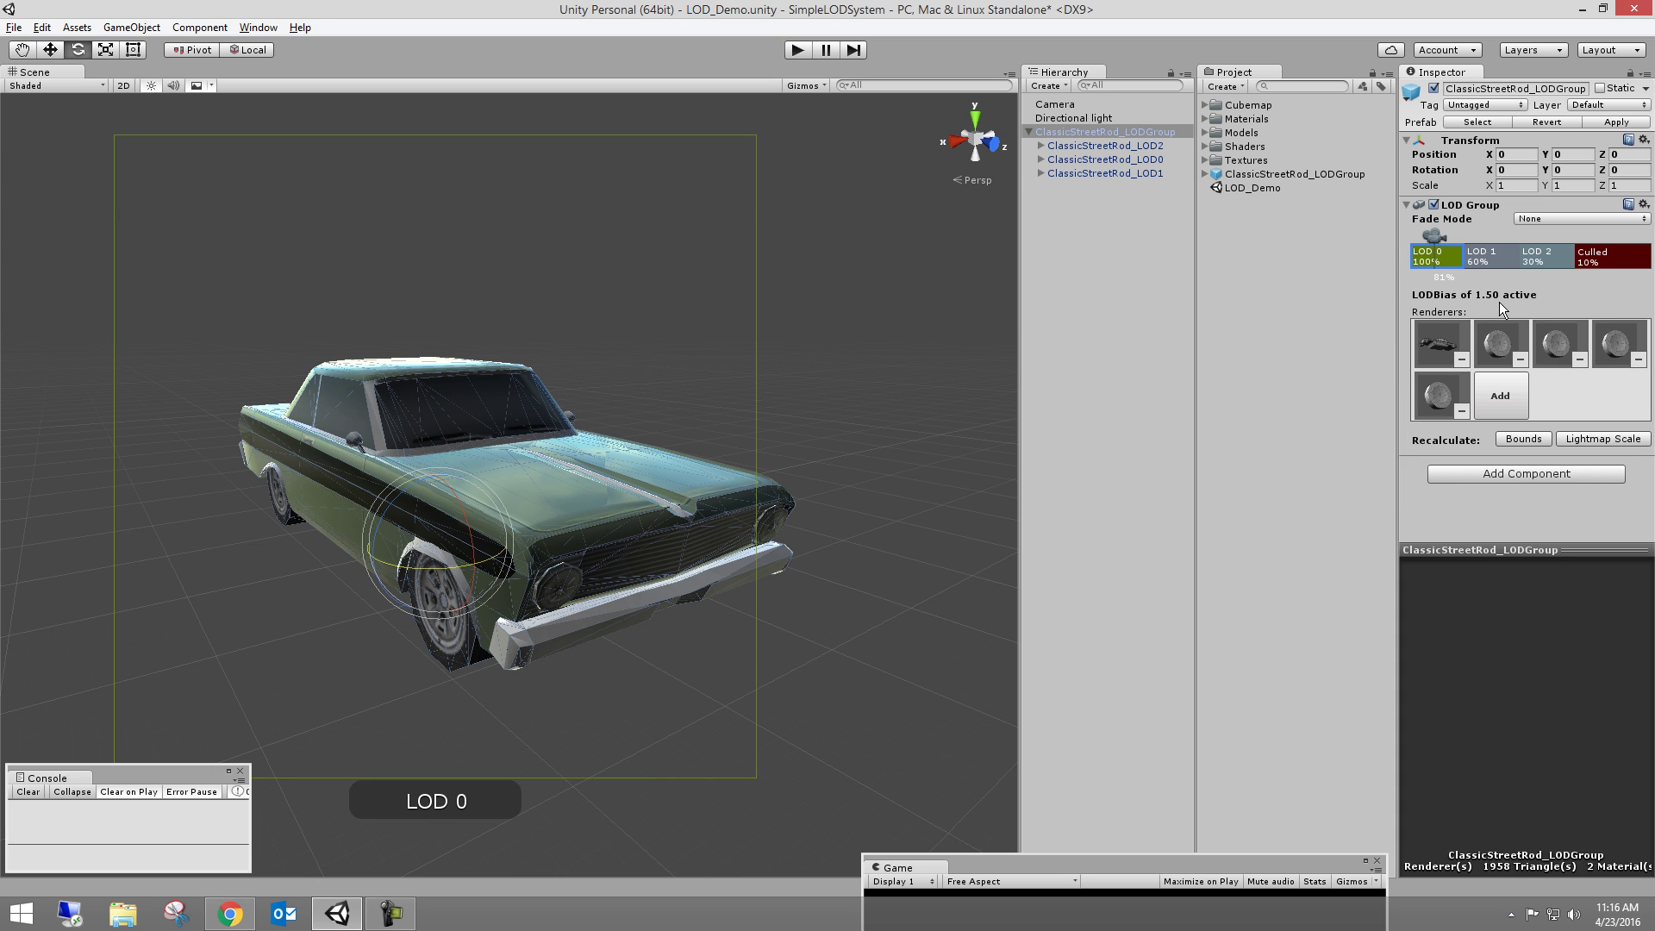
left_click(1484, 259)
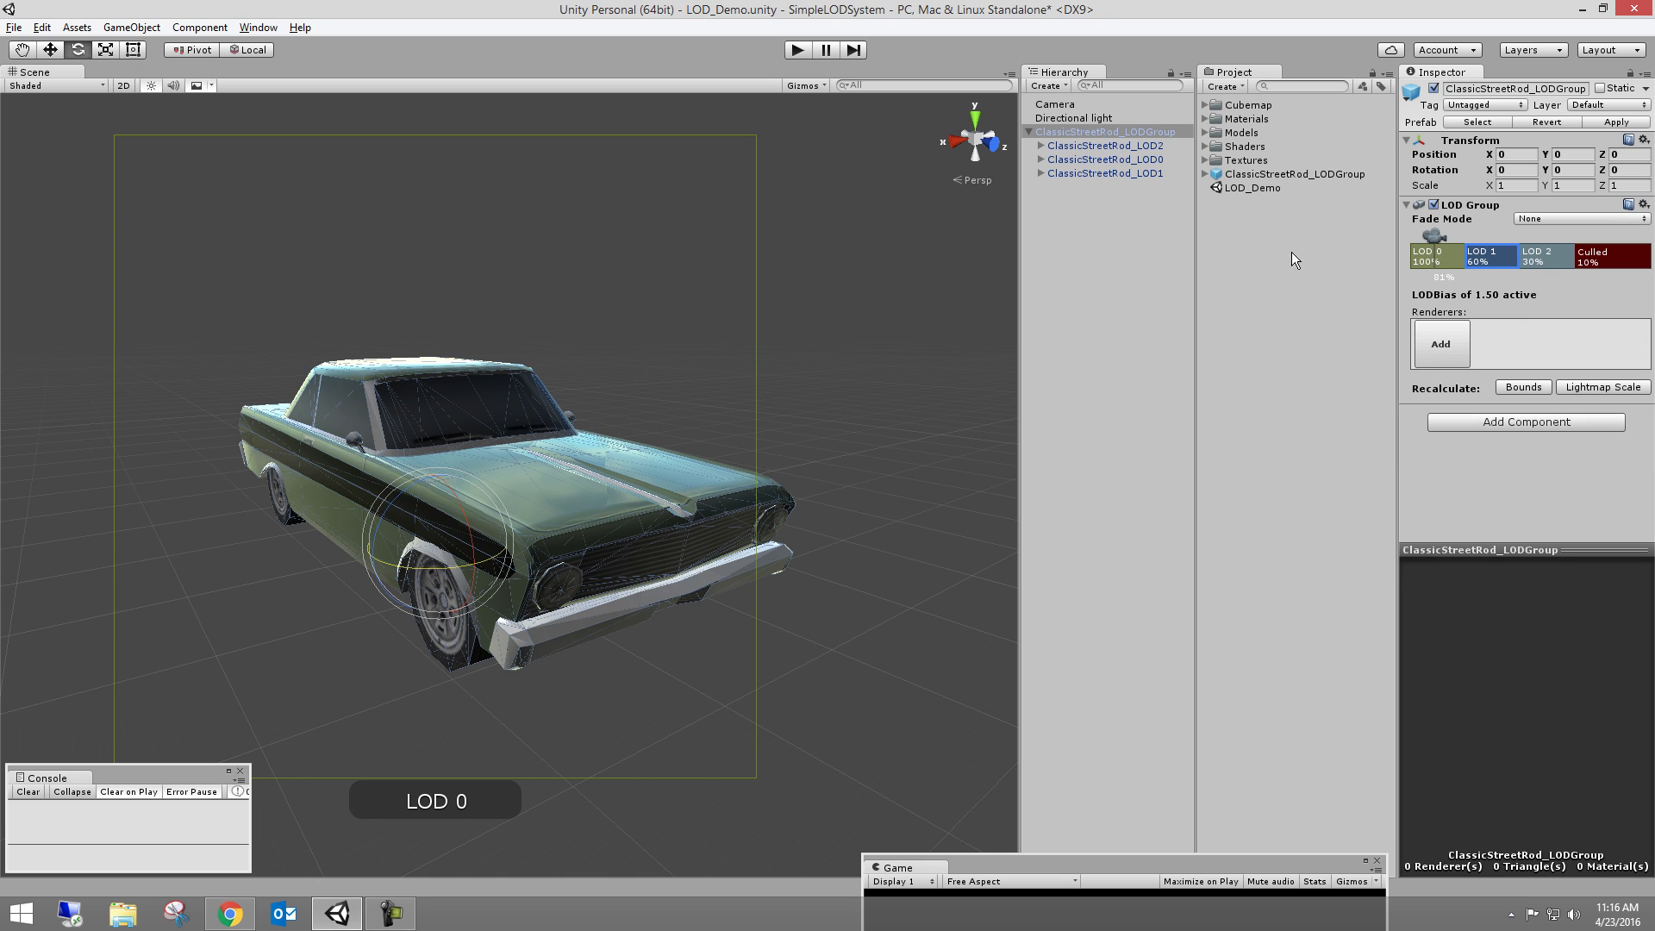
left_click_drag(1131, 173, 1491, 259)
left_click(1530, 257)
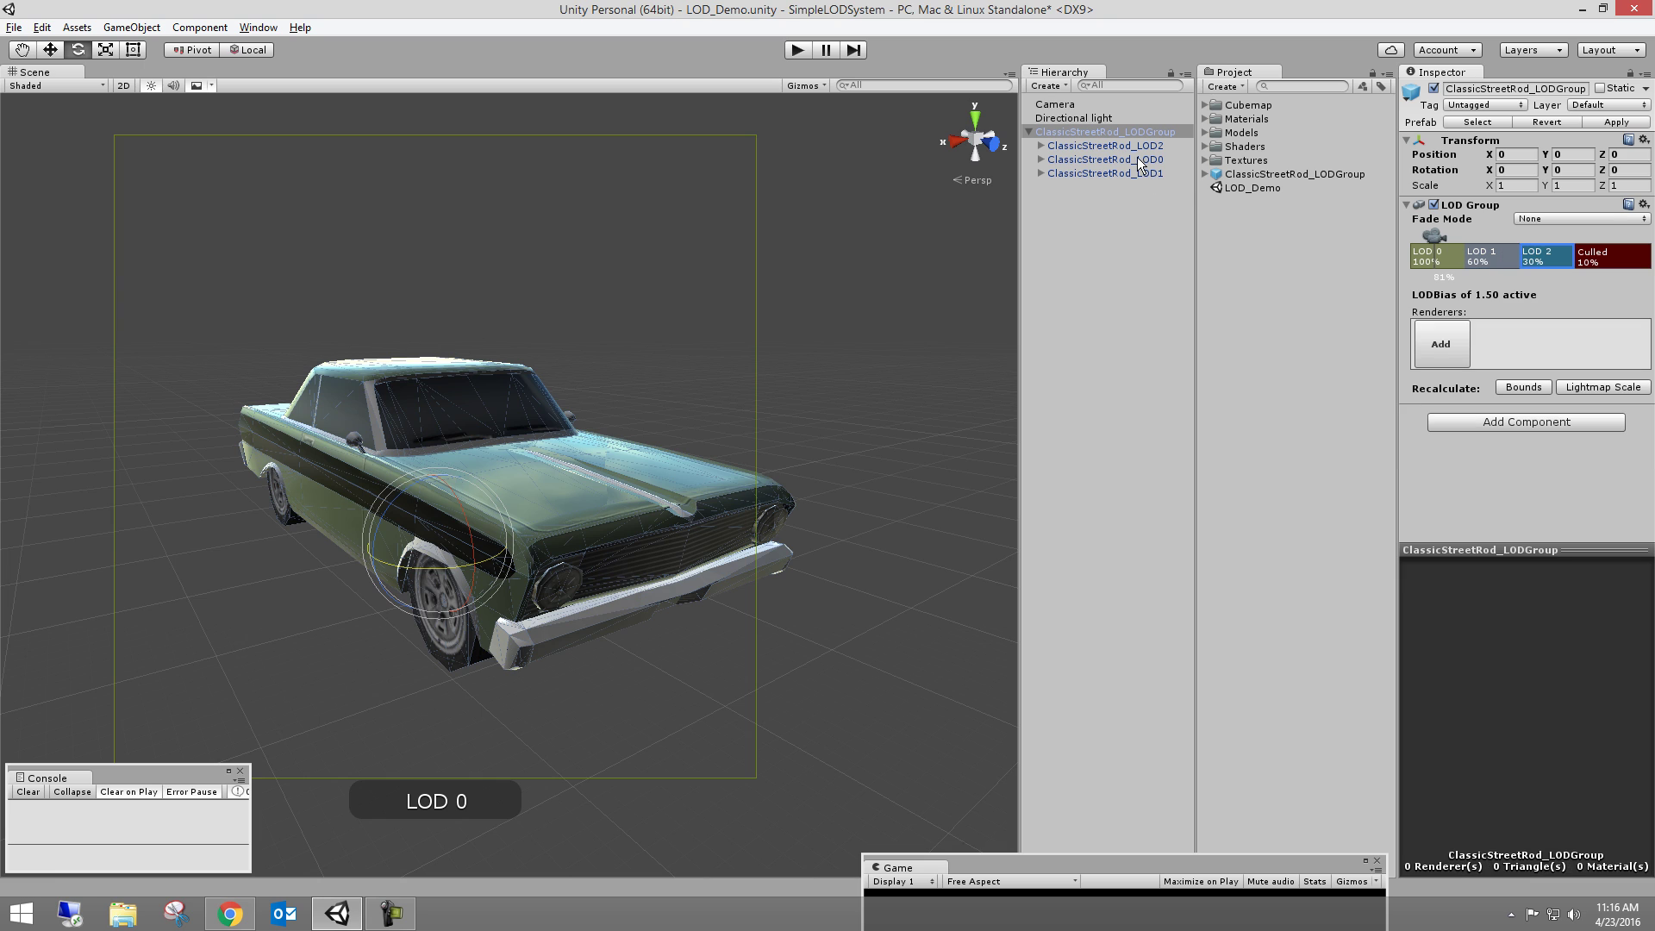
left_click_drag(1129, 146, 1293, 9)
left_click(1430, 257)
left_click(1492, 257)
left_click(1545, 255)
left_click_drag(1131, 150, 1490, 346)
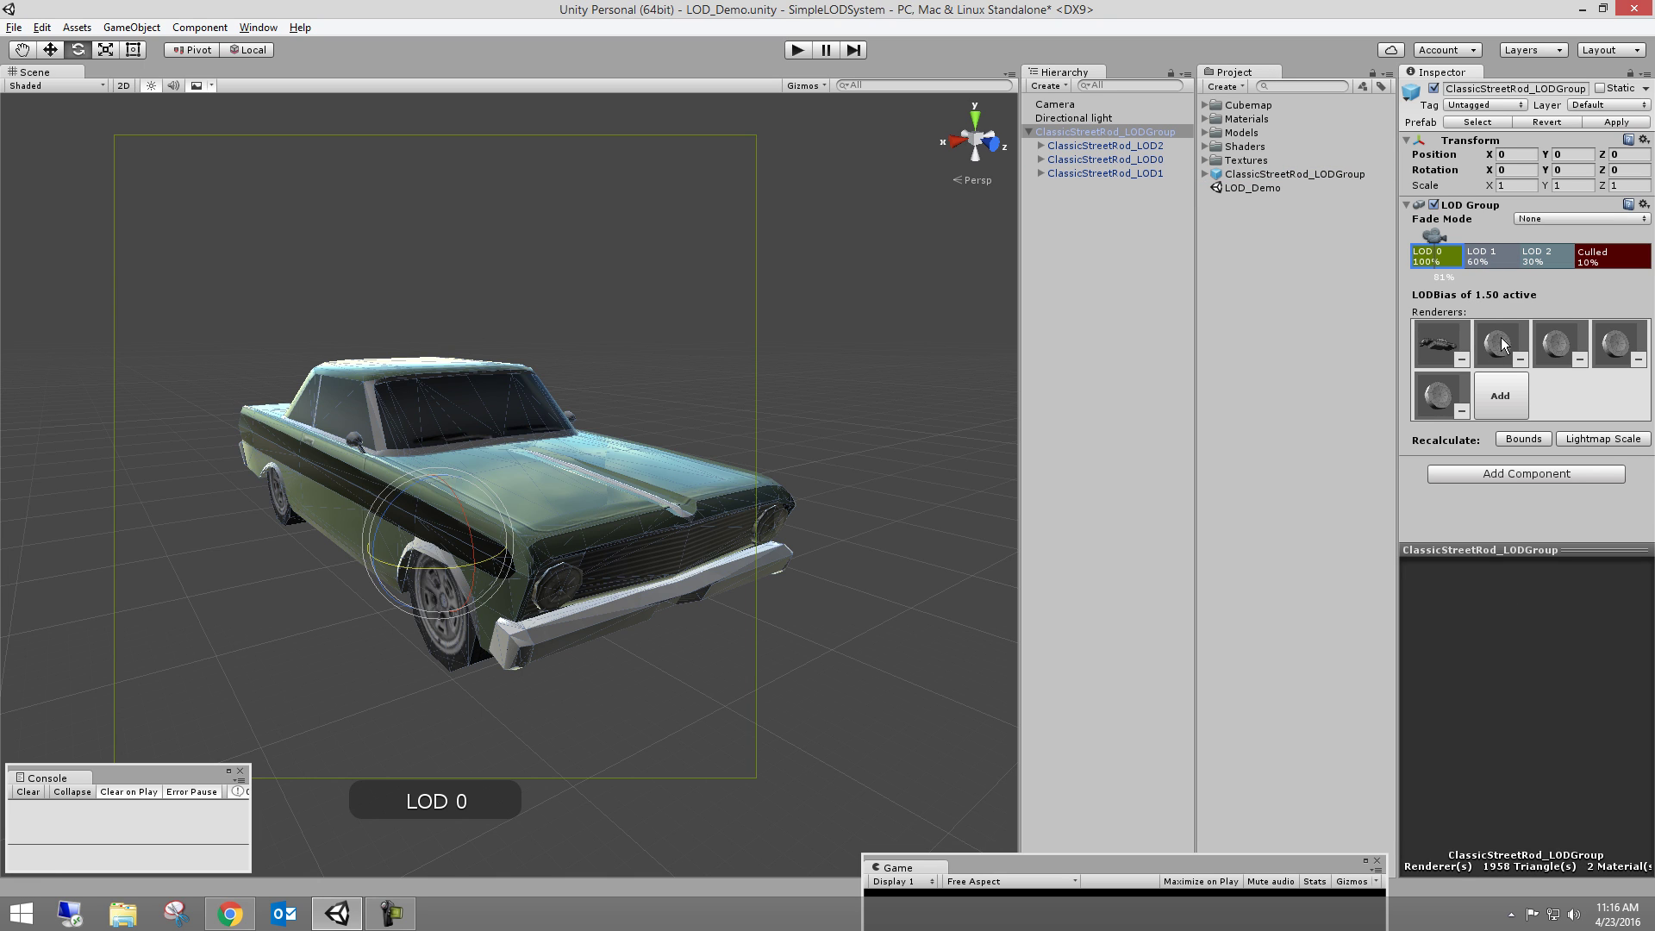
left_click(1531, 261)
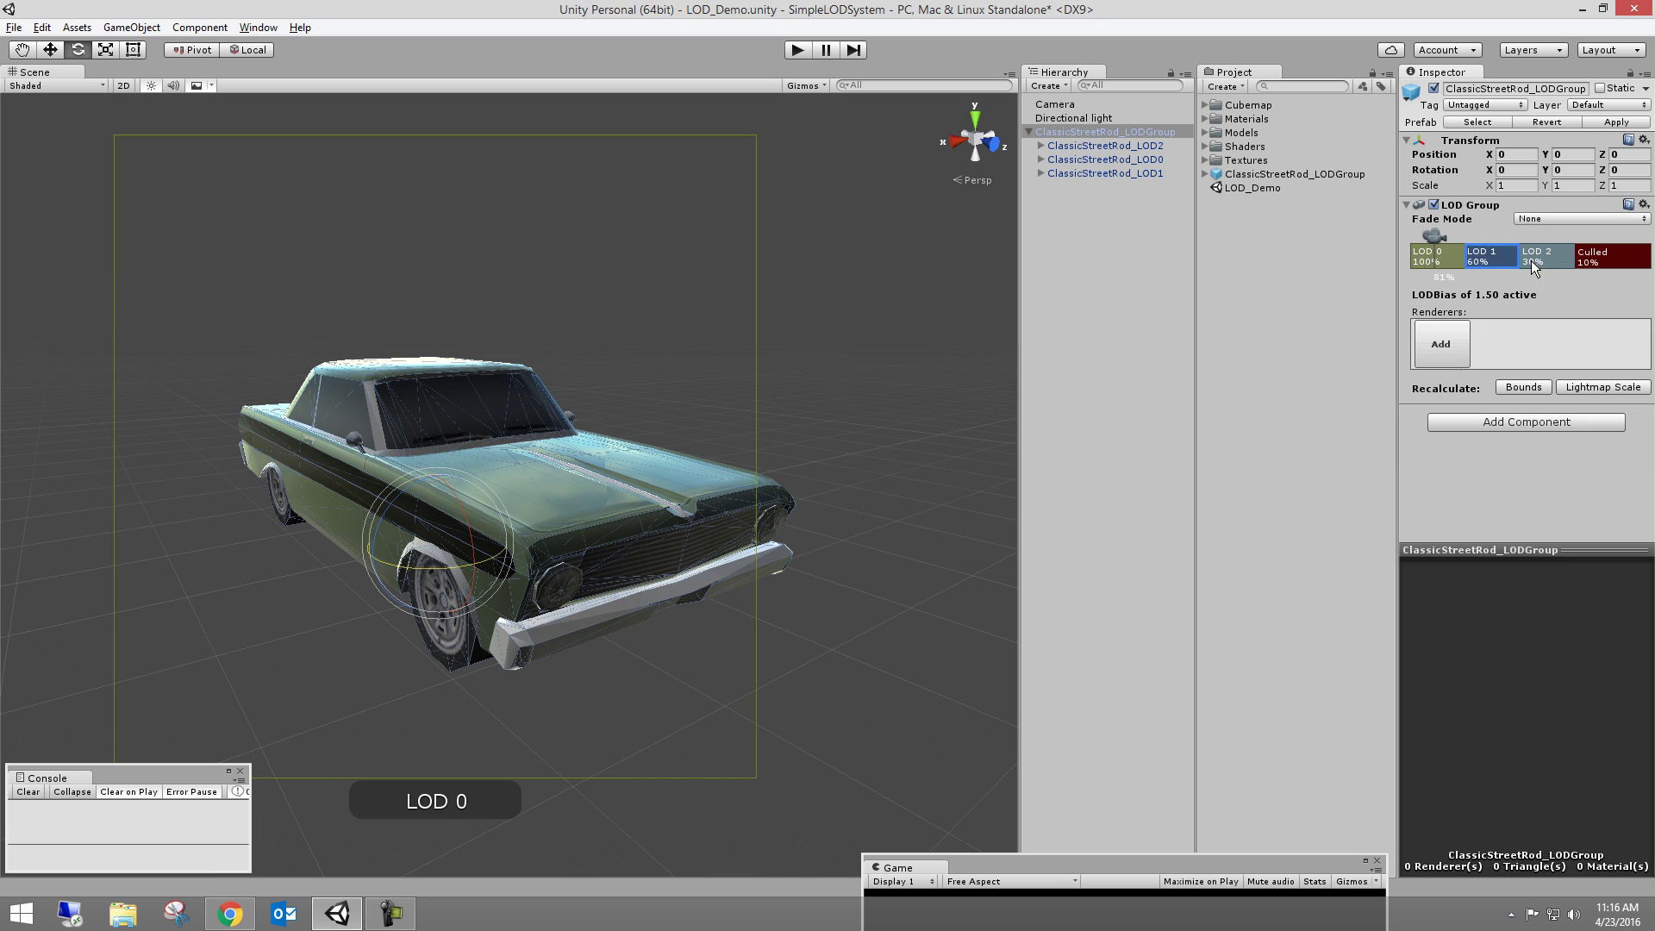
- Remove all renderers from the LOD 0 level and reassign the ClassicStreetRod_LOD0 model to it
left_click(1431, 260)
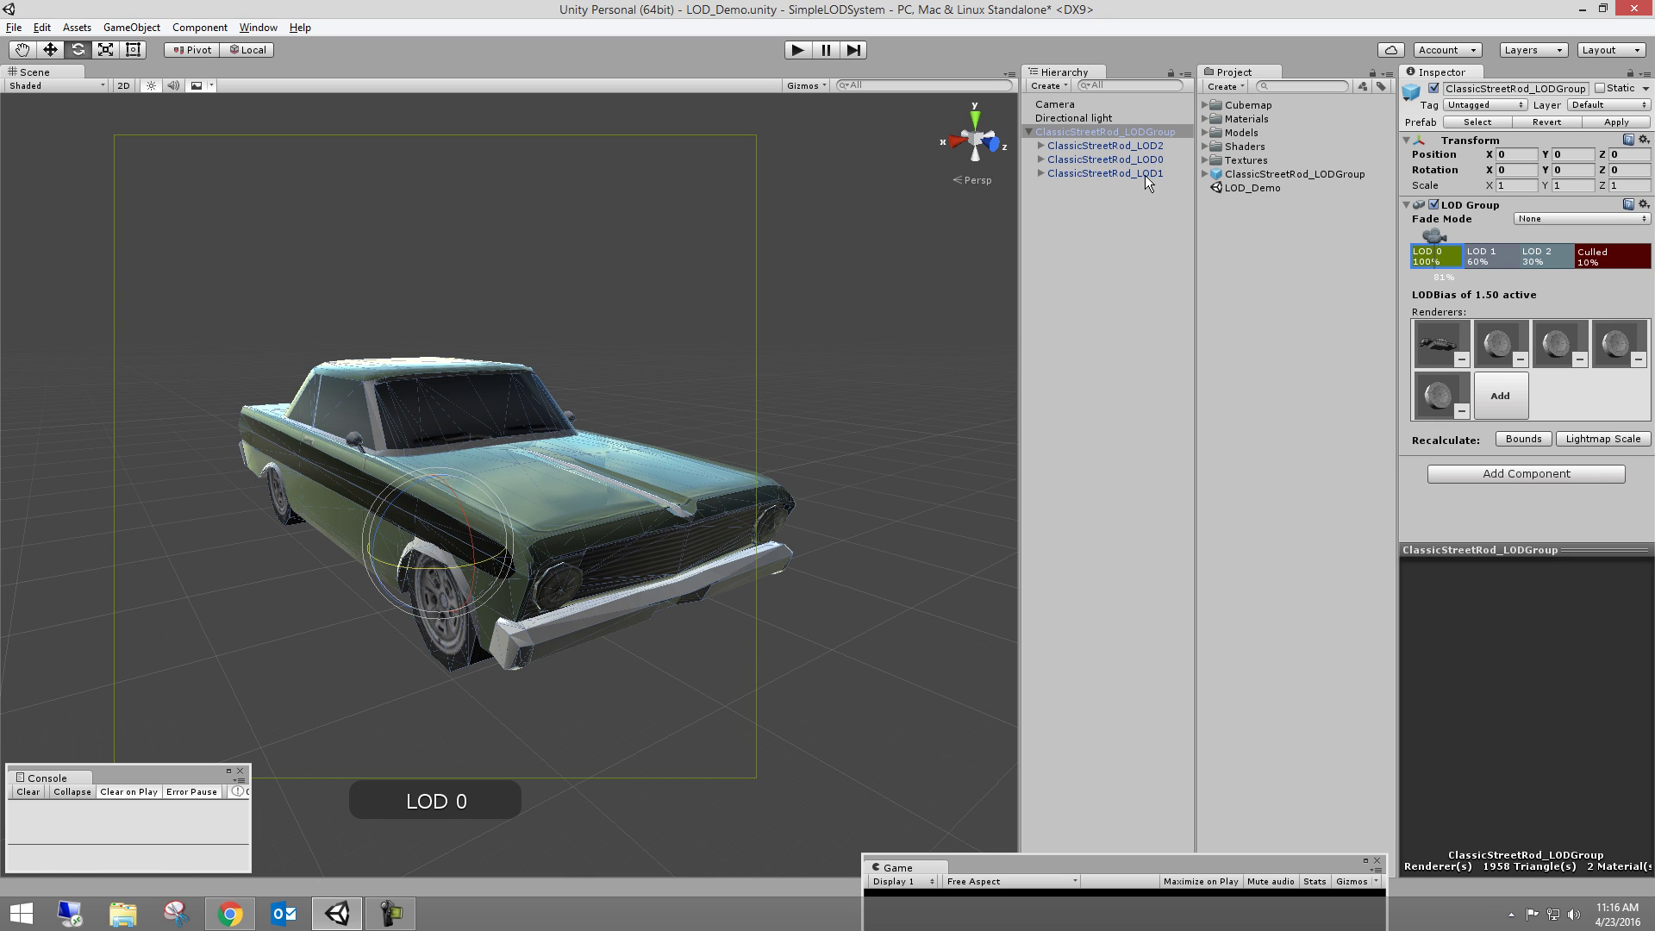
left_click(1461, 360)
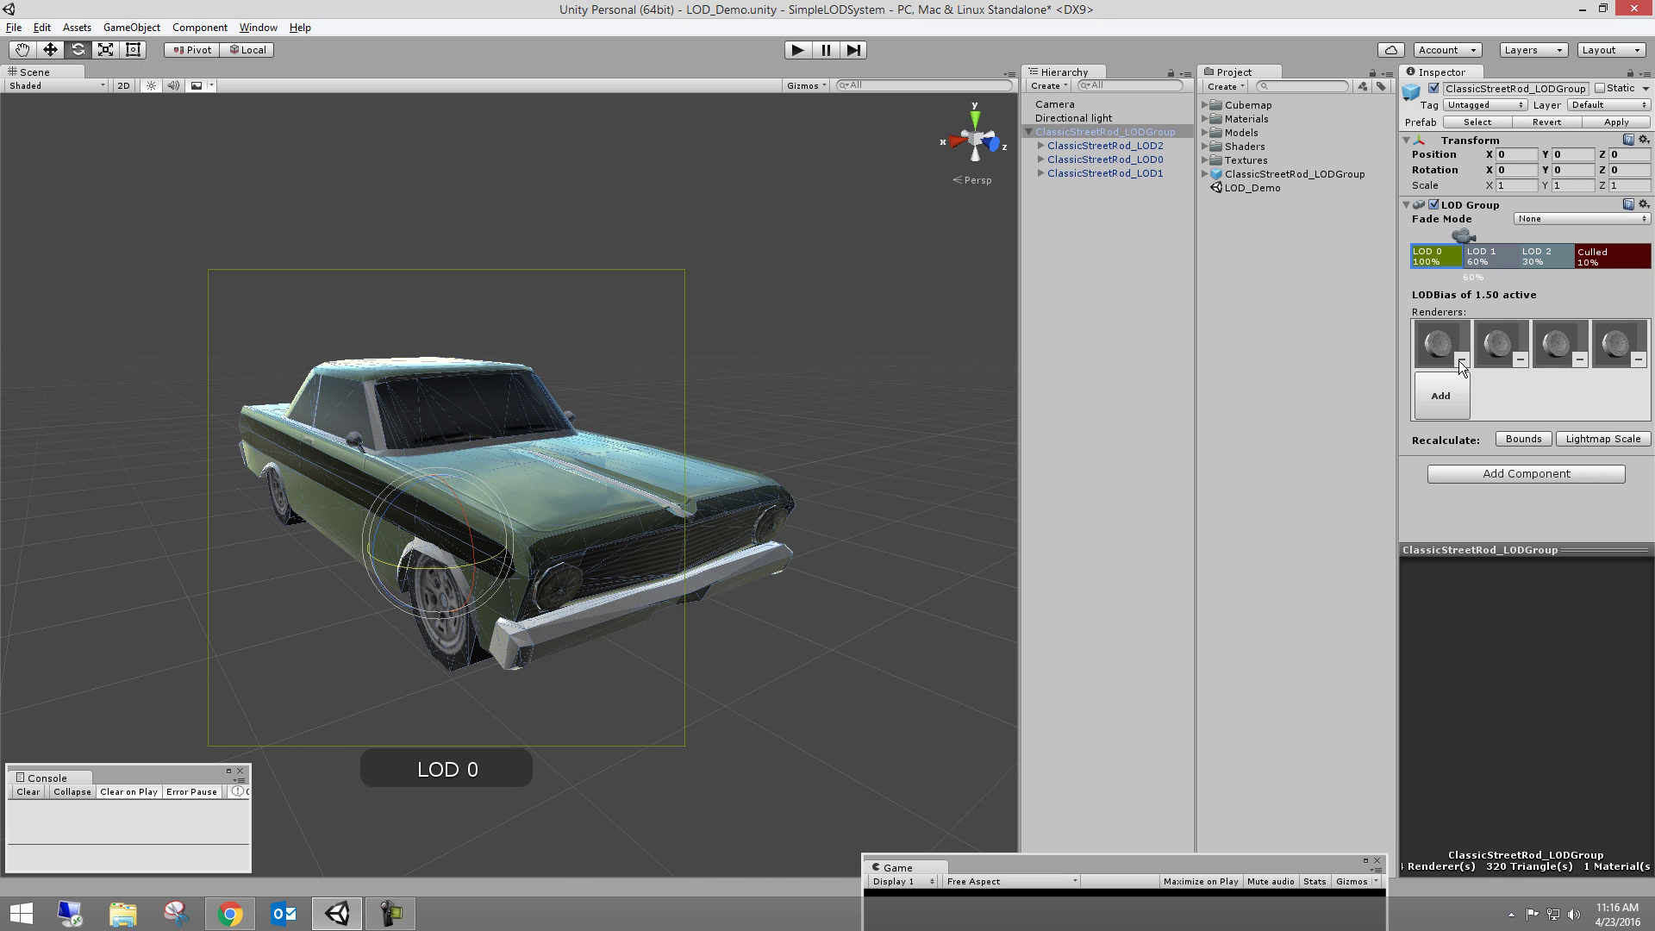
left_click(1461, 360)
left_click(1463, 360)
left_click(1463, 360)
left_click(1463, 360)
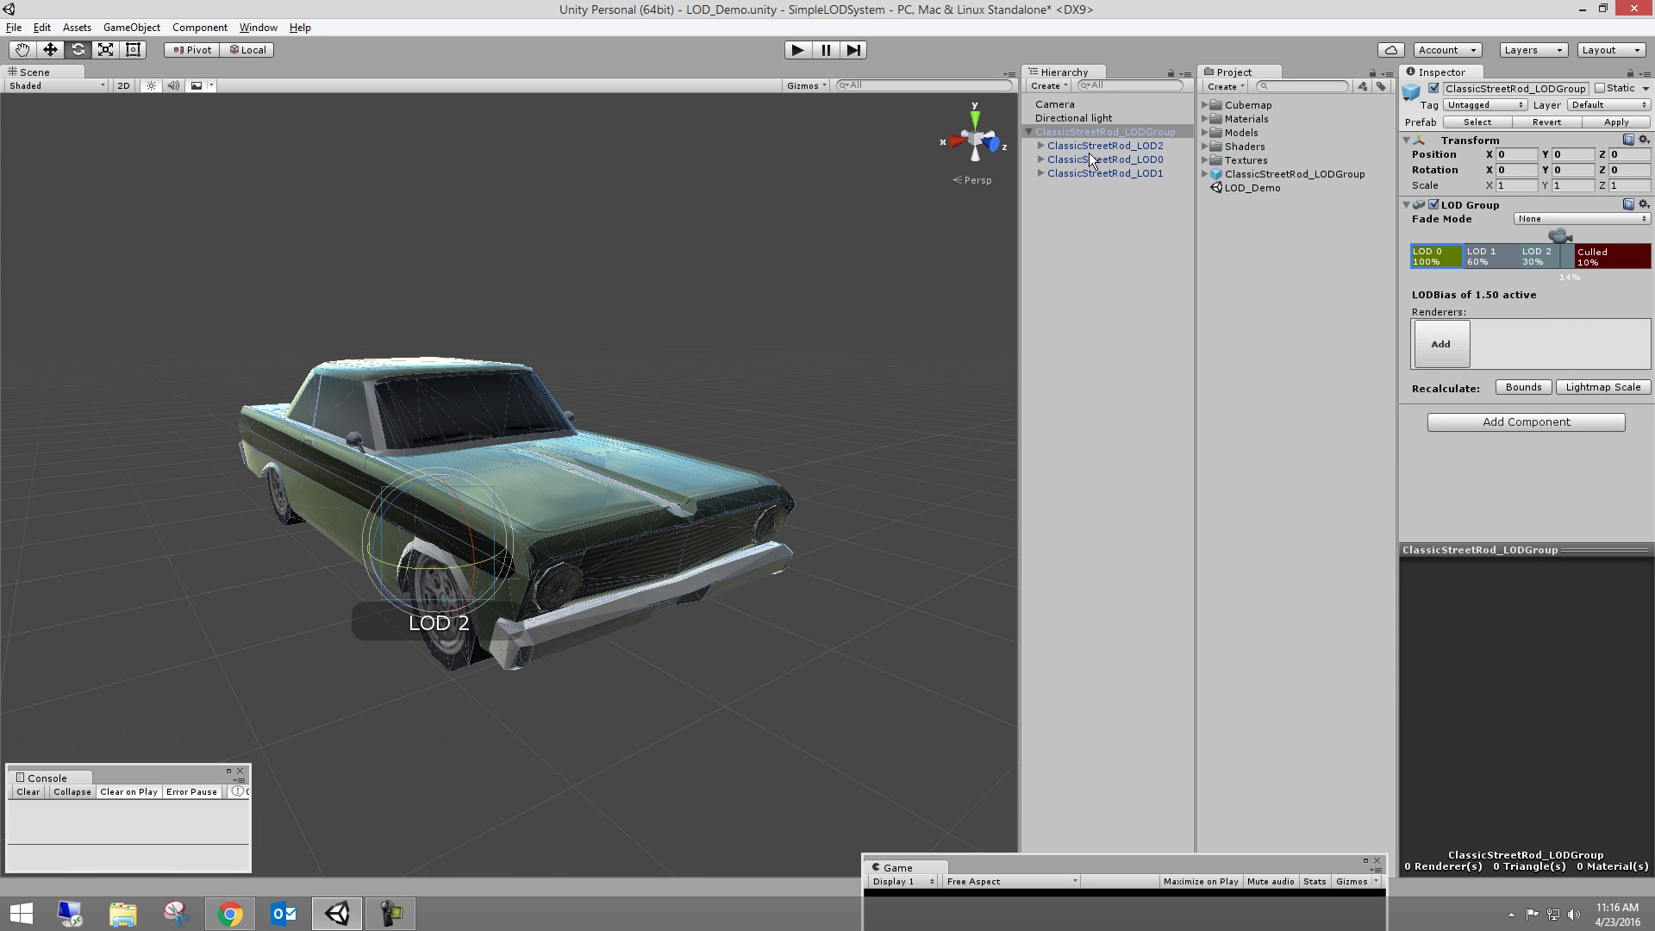
left_click(1435, 347)
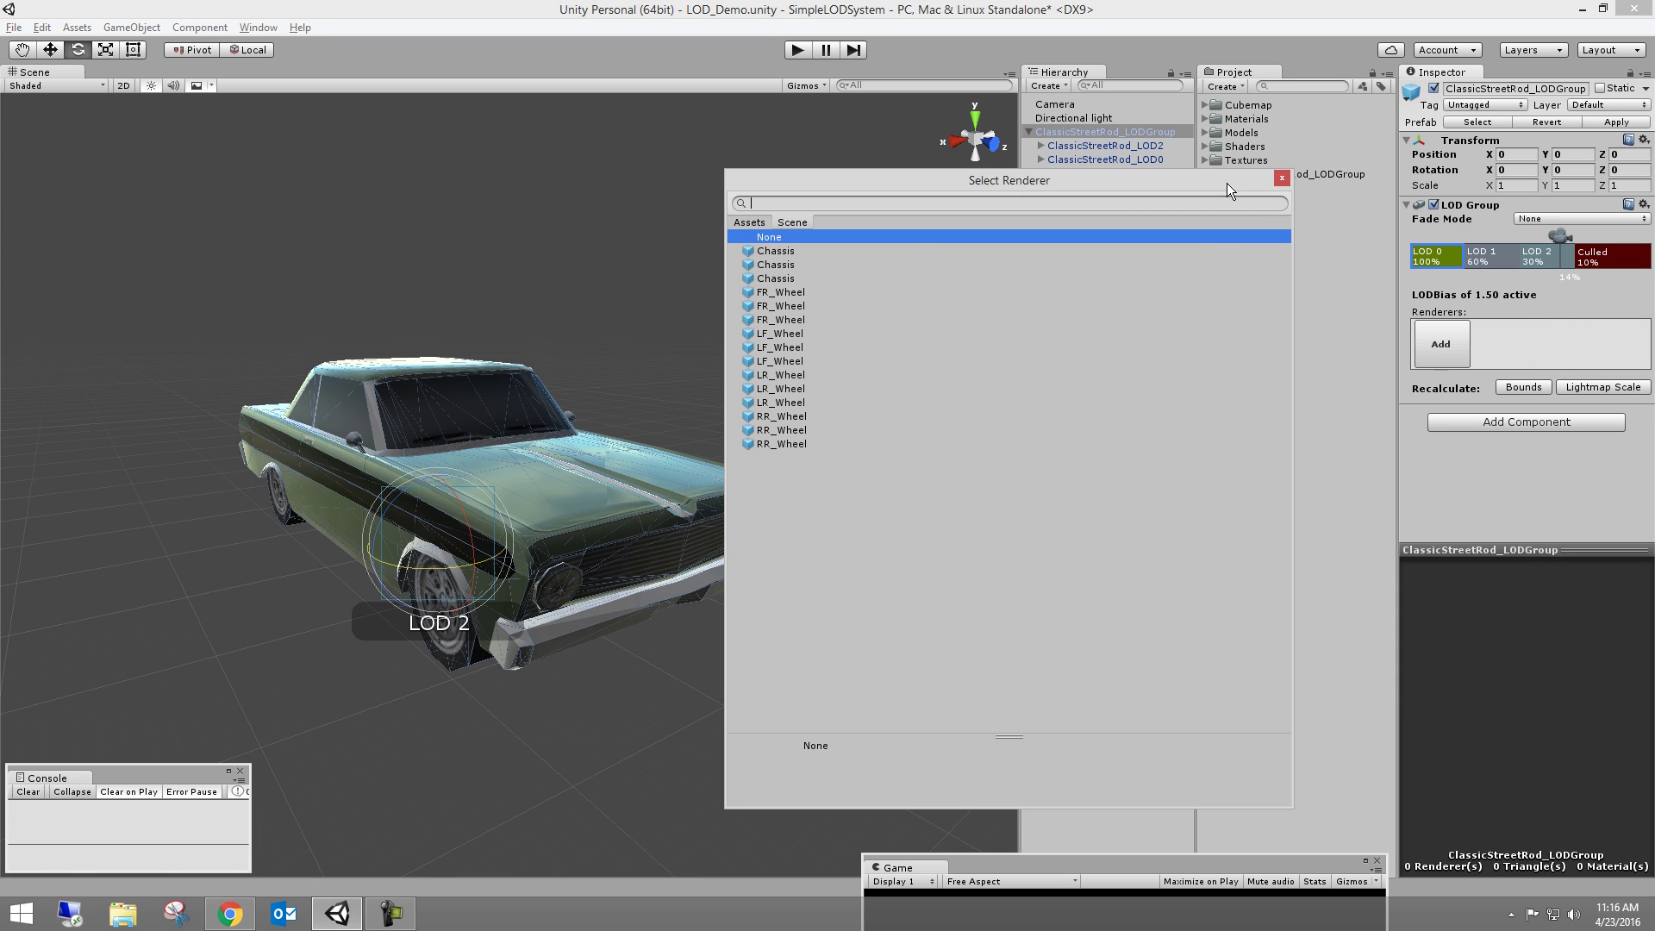
key("Escape")
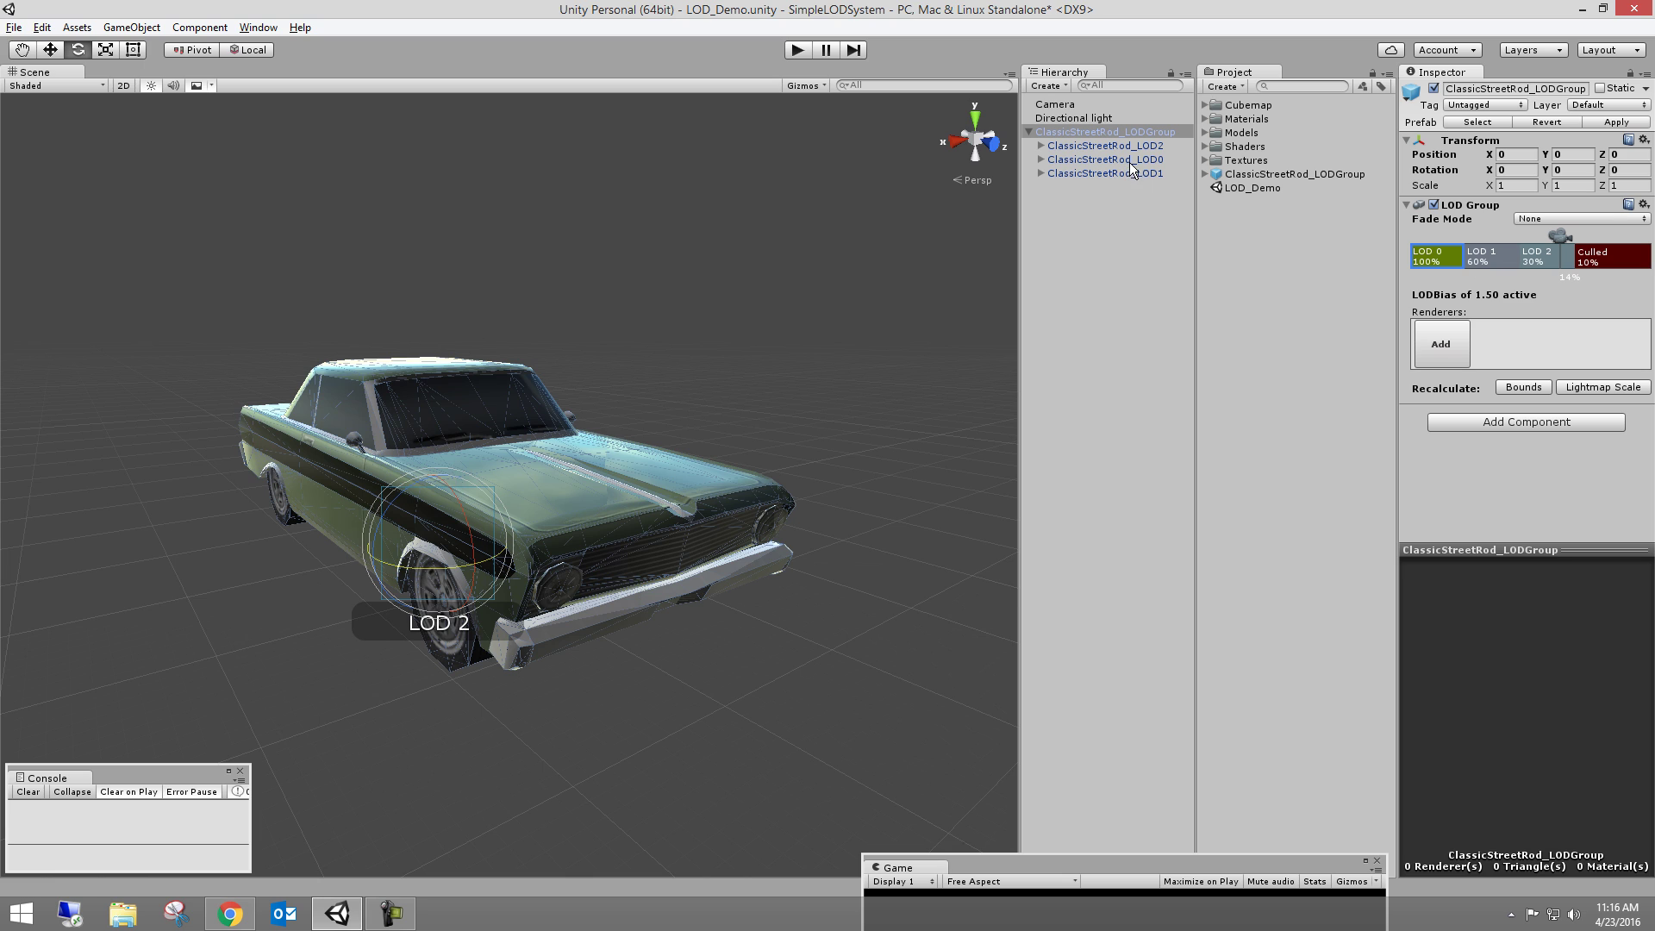
left_click_drag(1129, 162, 1438, 256)
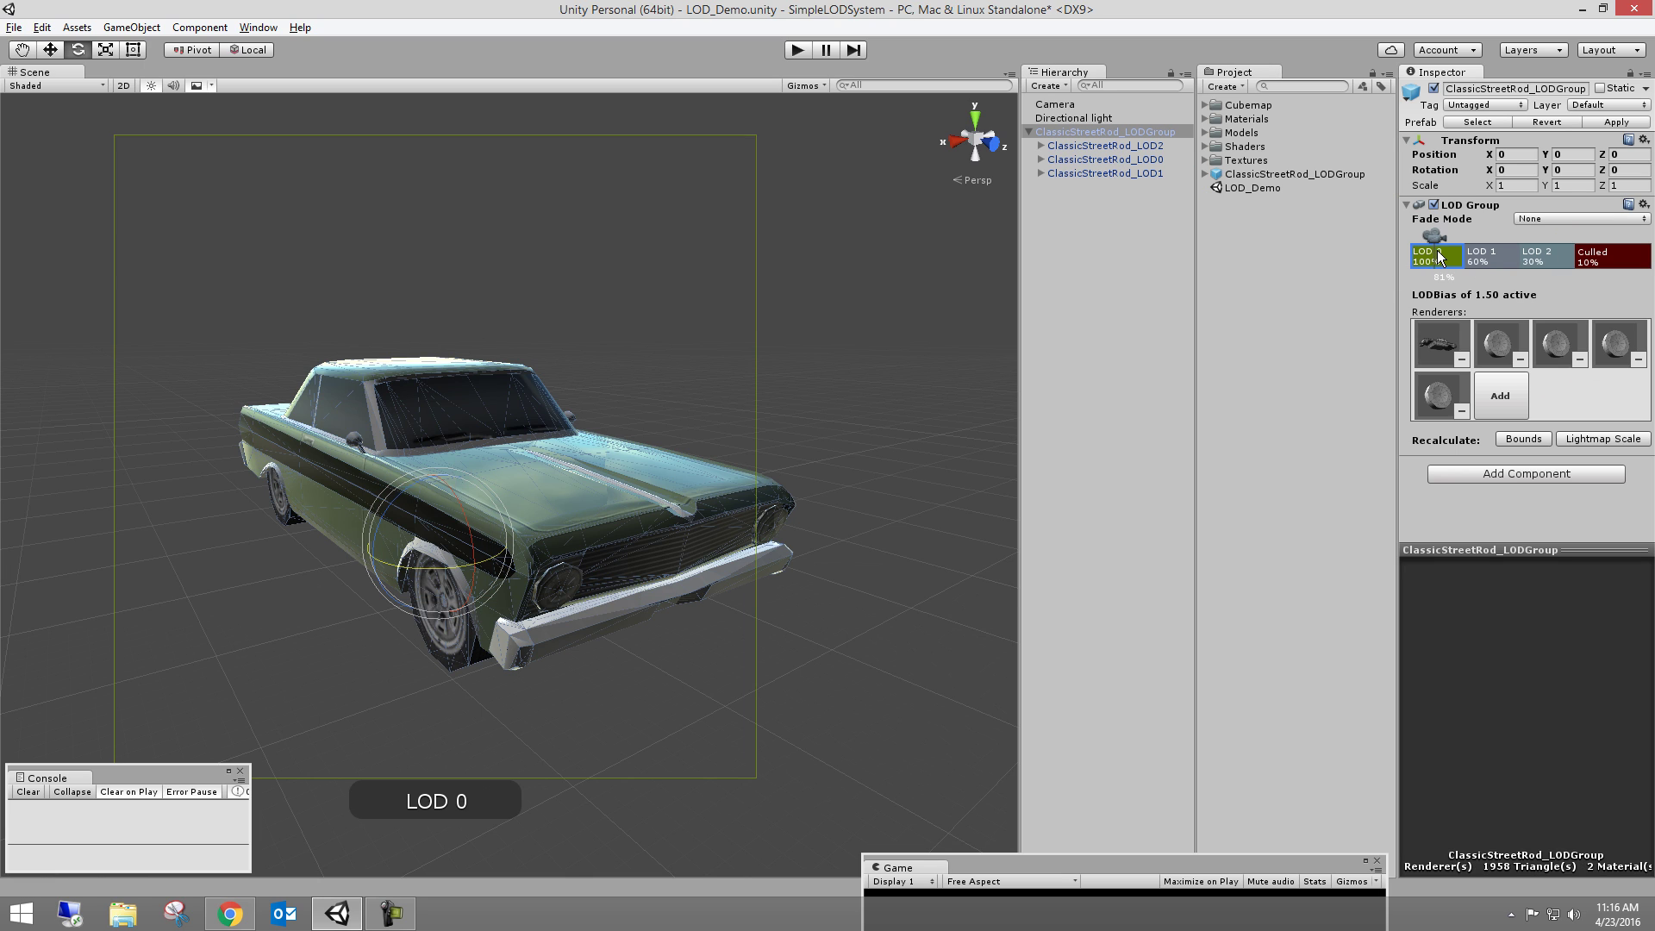
- Assign ClassicStreetRod_LOD1 to the LOD 1 level and ClassicStreetRod_LOD2 to the LOD 2 level
left_click(1484, 259)
left_click_drag(1150, 174, 1491, 258)
left_click(1541, 263)
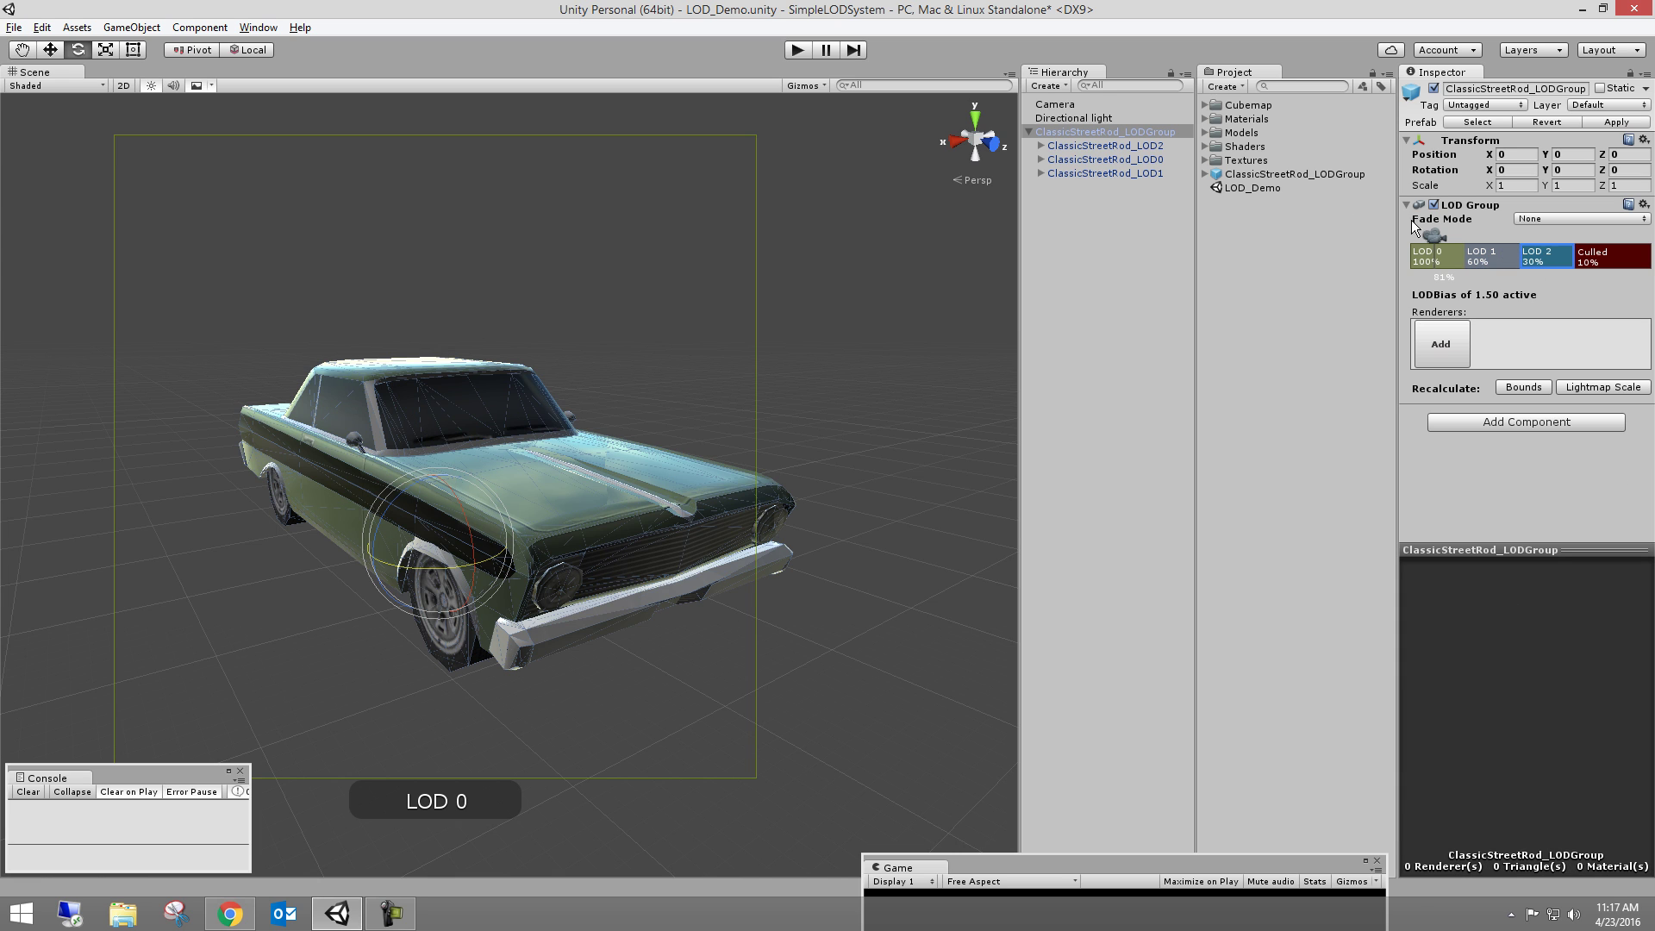
left_click_drag(1152, 147, 1548, 257)
- View the car at different distances with nothing selected and reselect ClassicStreetRod_LODGroup to show its active LOD level
scroll(713, 343, "down", 6)
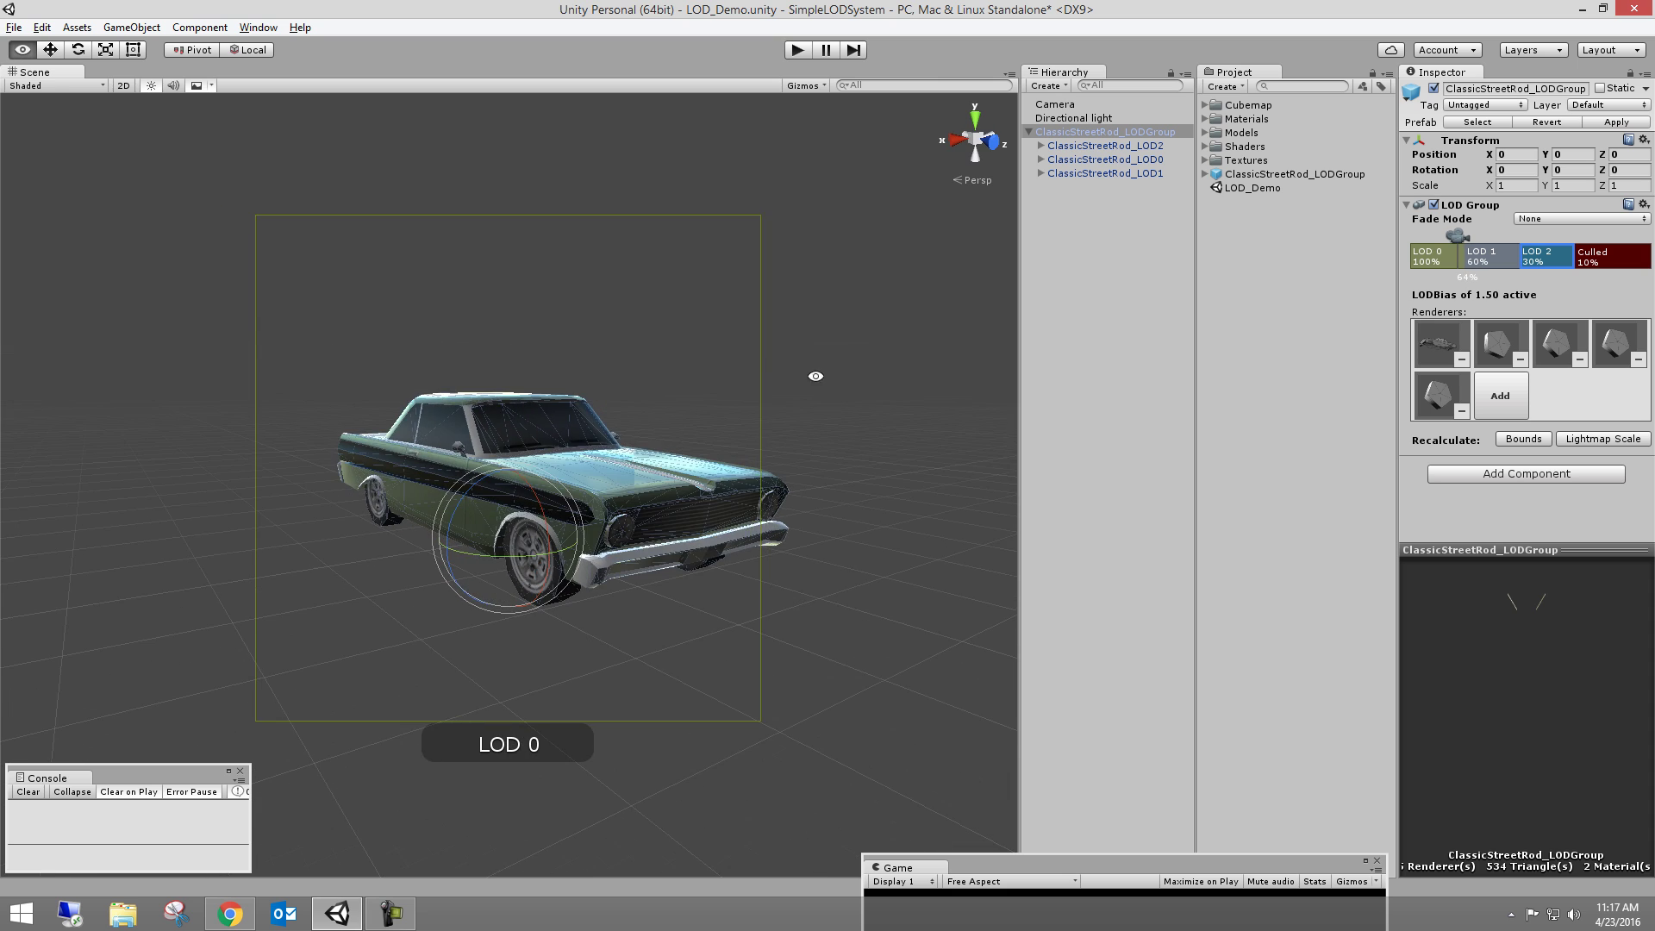
scroll(689, 362, "up", 10)
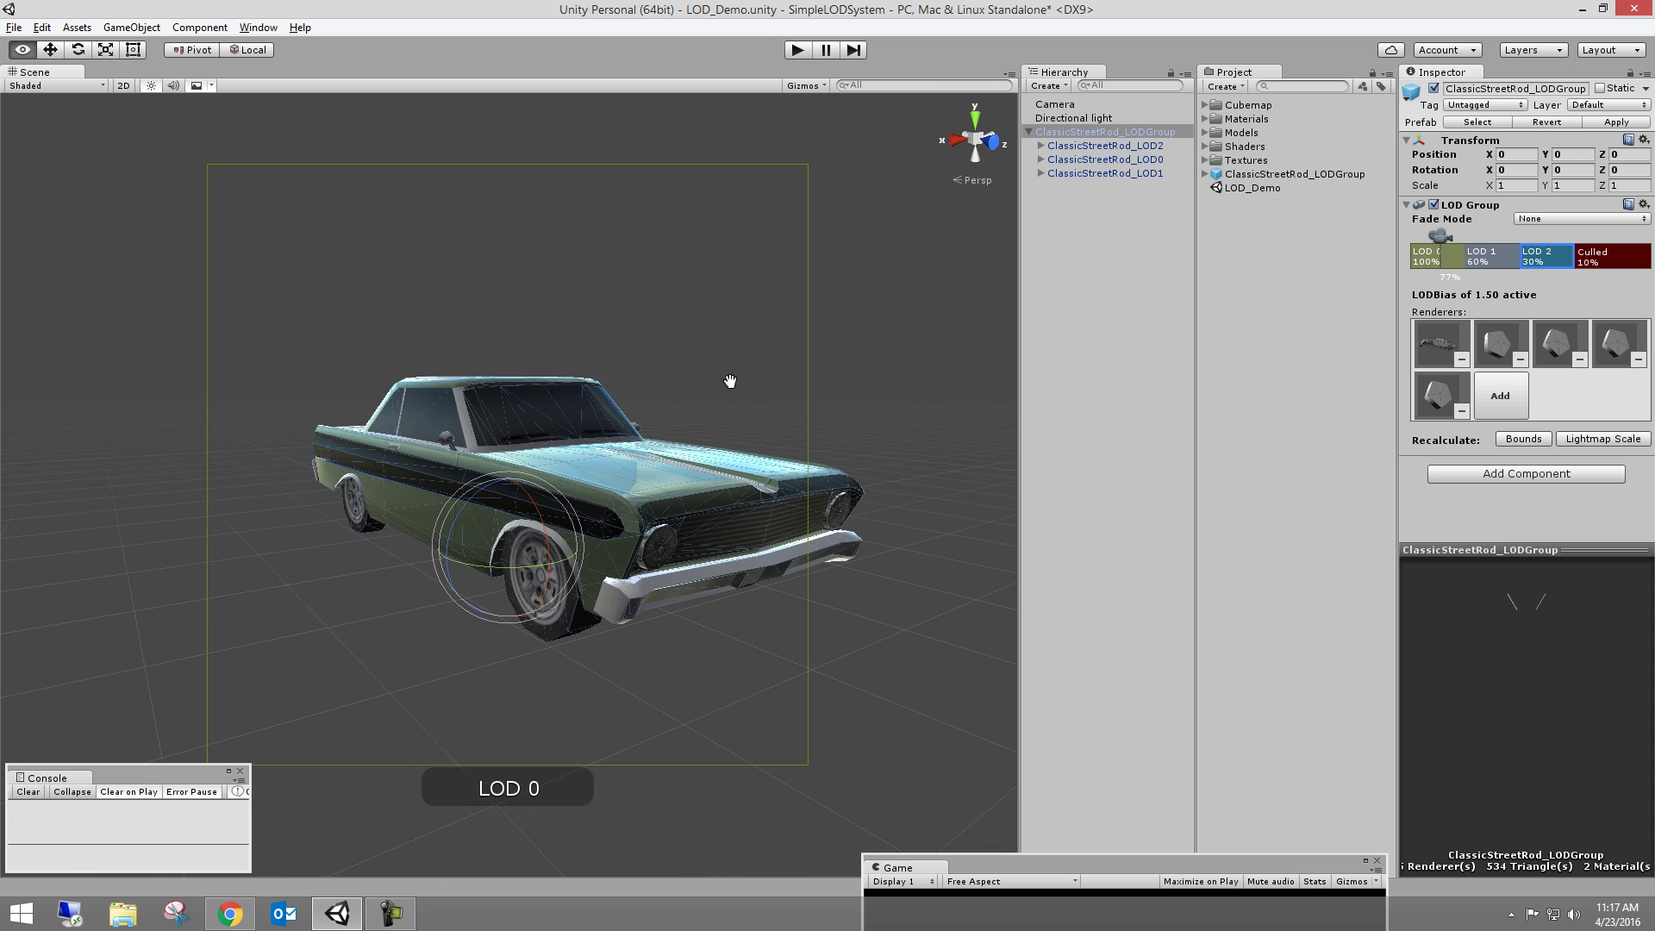
left_click(659, 336)
scroll(659, 336, "down", 3)
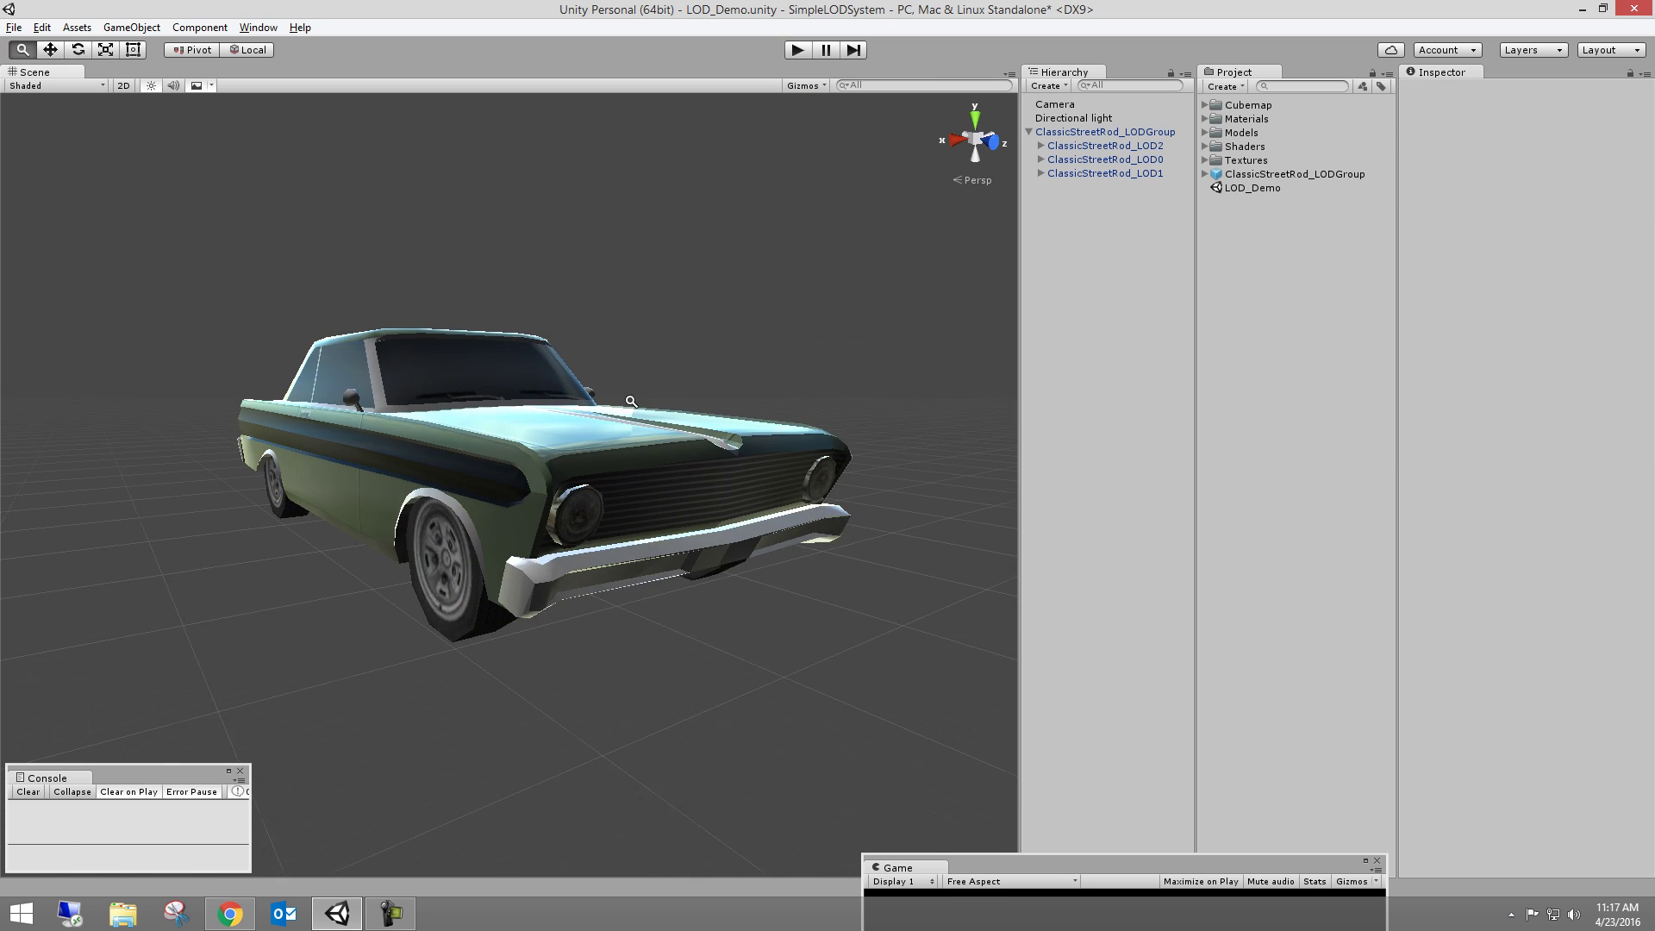
left_click(1079, 133)
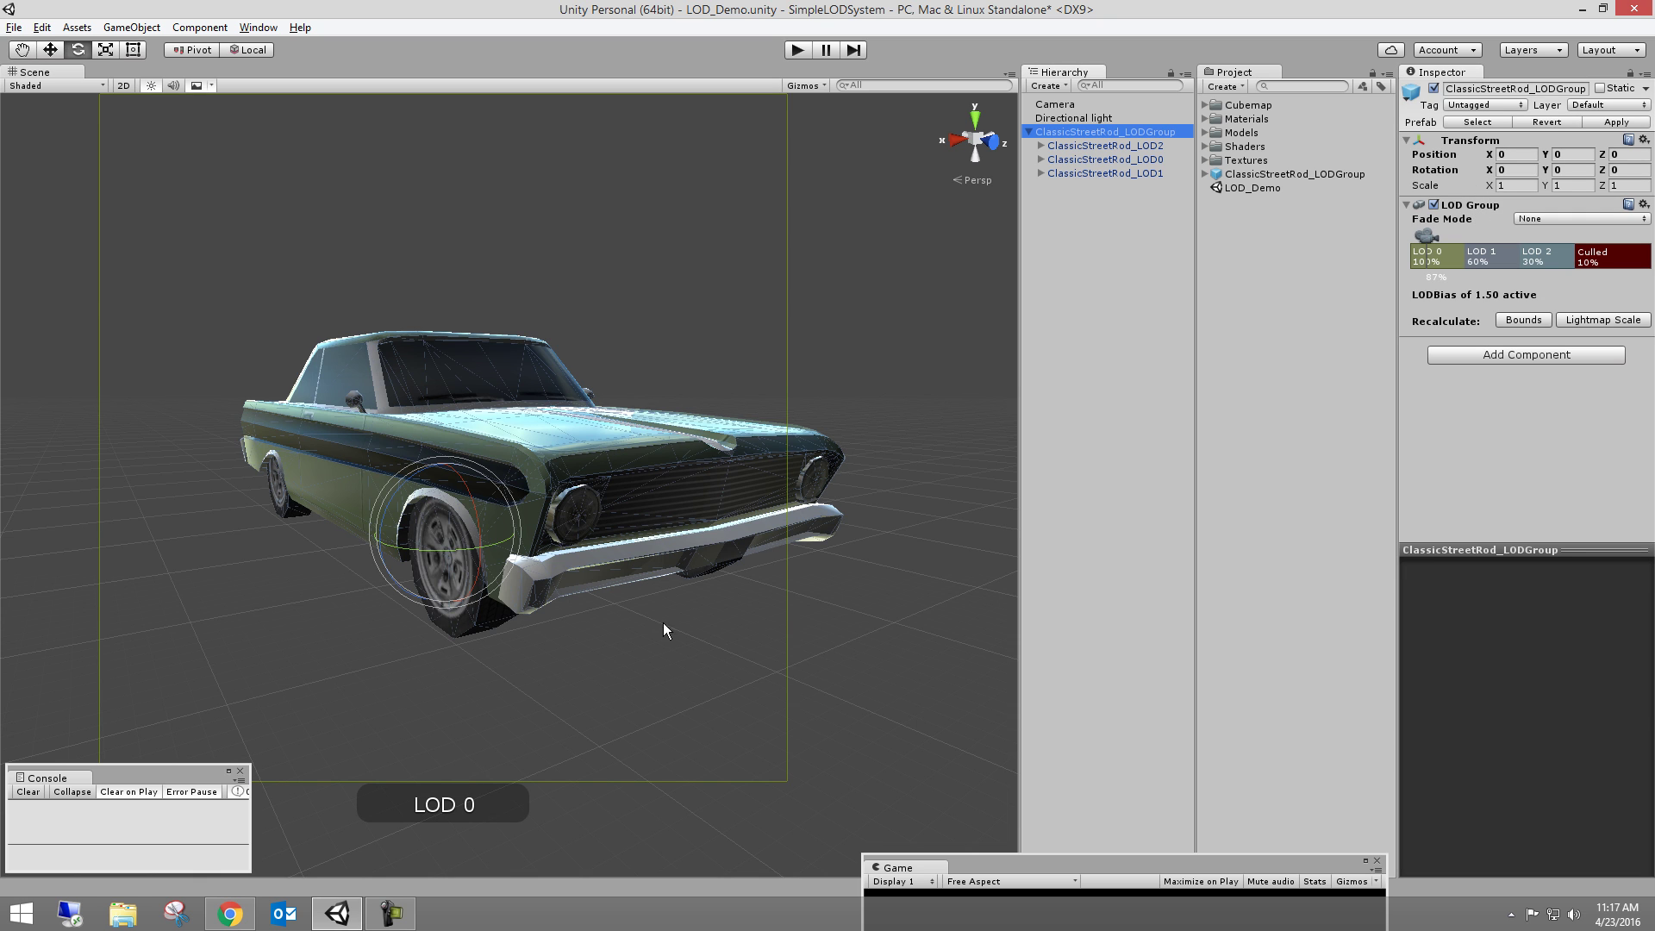
- Examine how the selected car switches between LOD levels at close, medium and far distances
left_click_drag(664, 623, 594, 755, "alt")
right_click_drag(594, 754, 621, 431, "alt")
left_click_drag(621, 432, 712, 462, "alt")
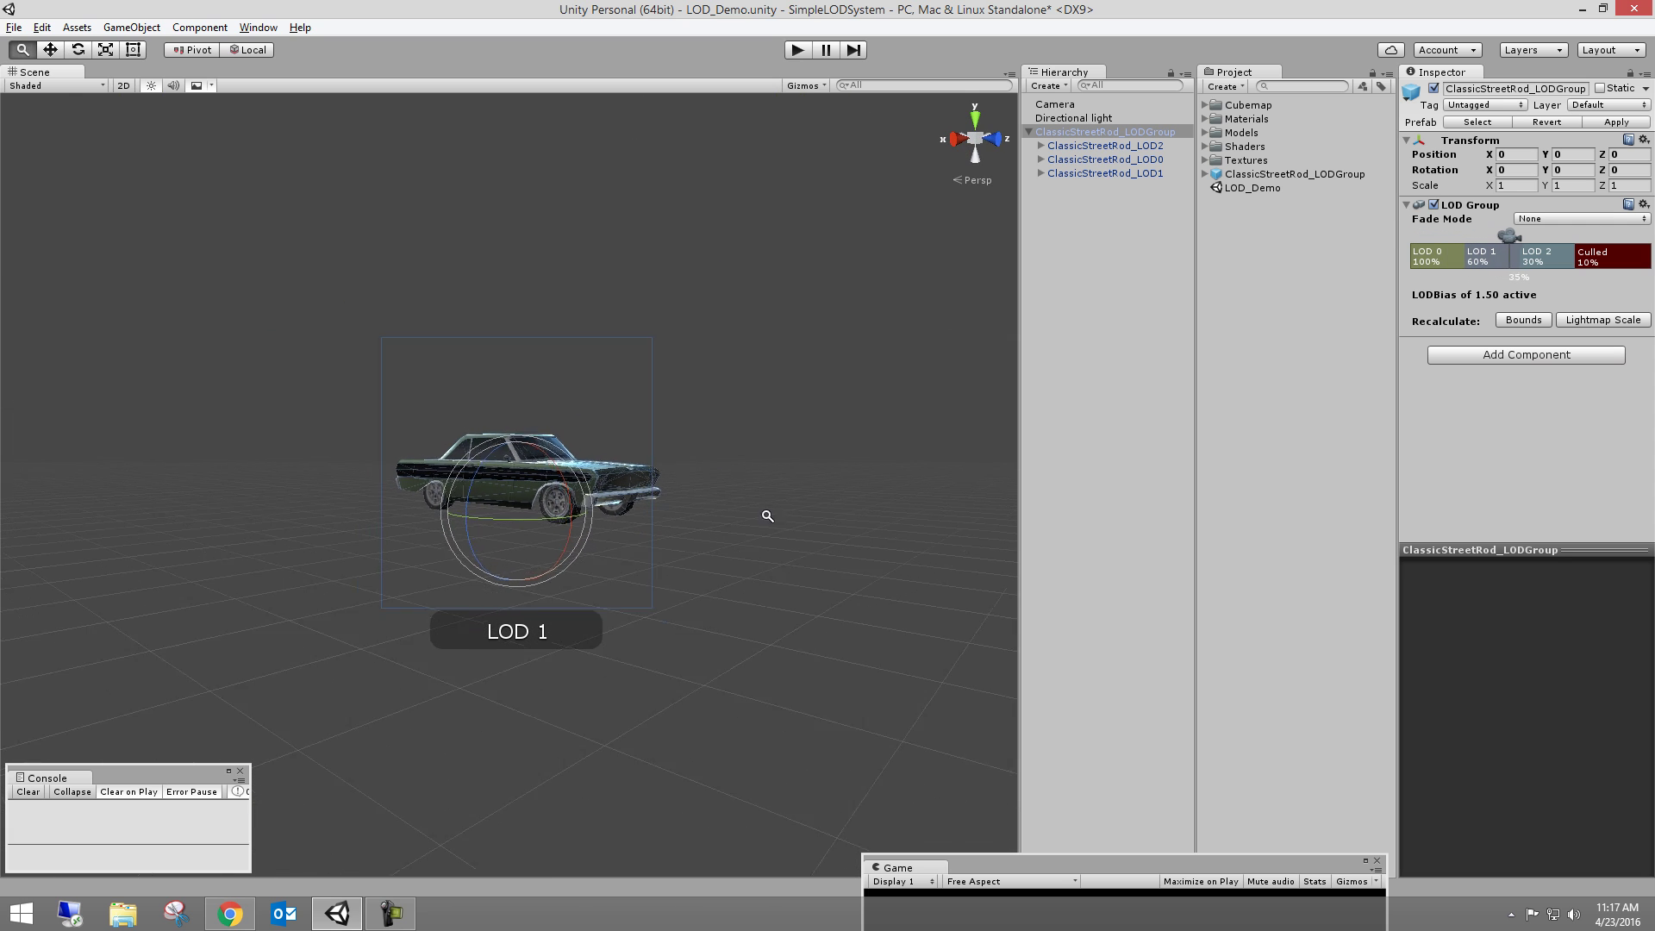
mouse_move(767, 515)
right_mouse_down("alt")
mouse_move(506, 274)
mouse_move(339, 230)
right_mouse_up("alt")
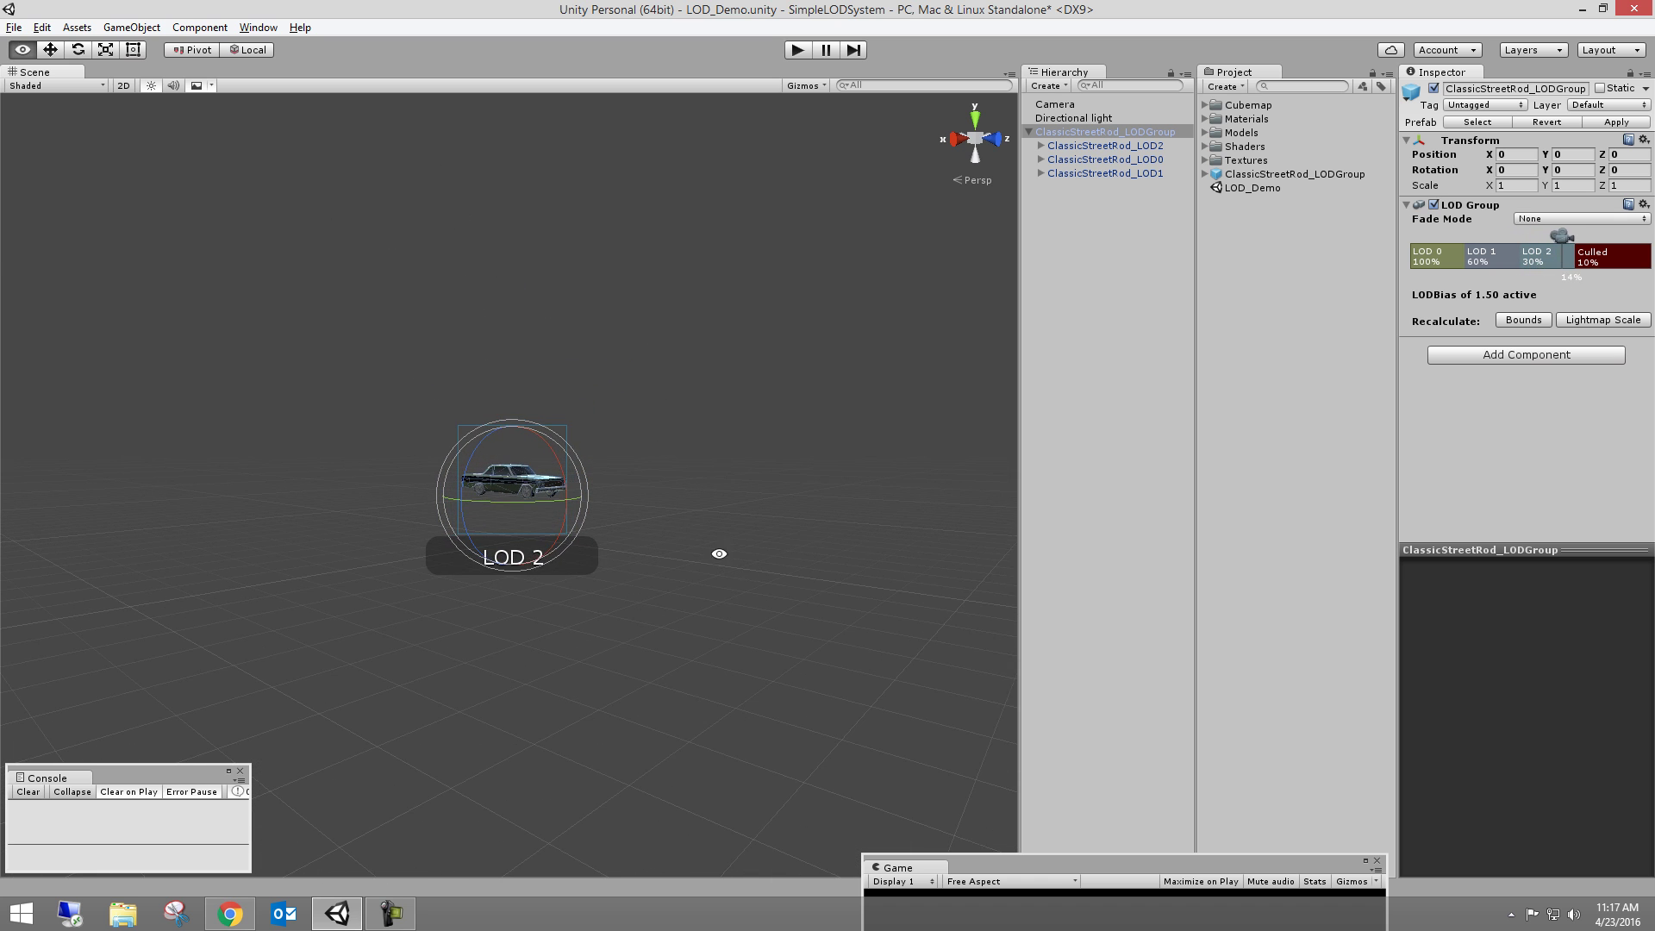
right_click_drag(745, 573, 691, 492, "alt")
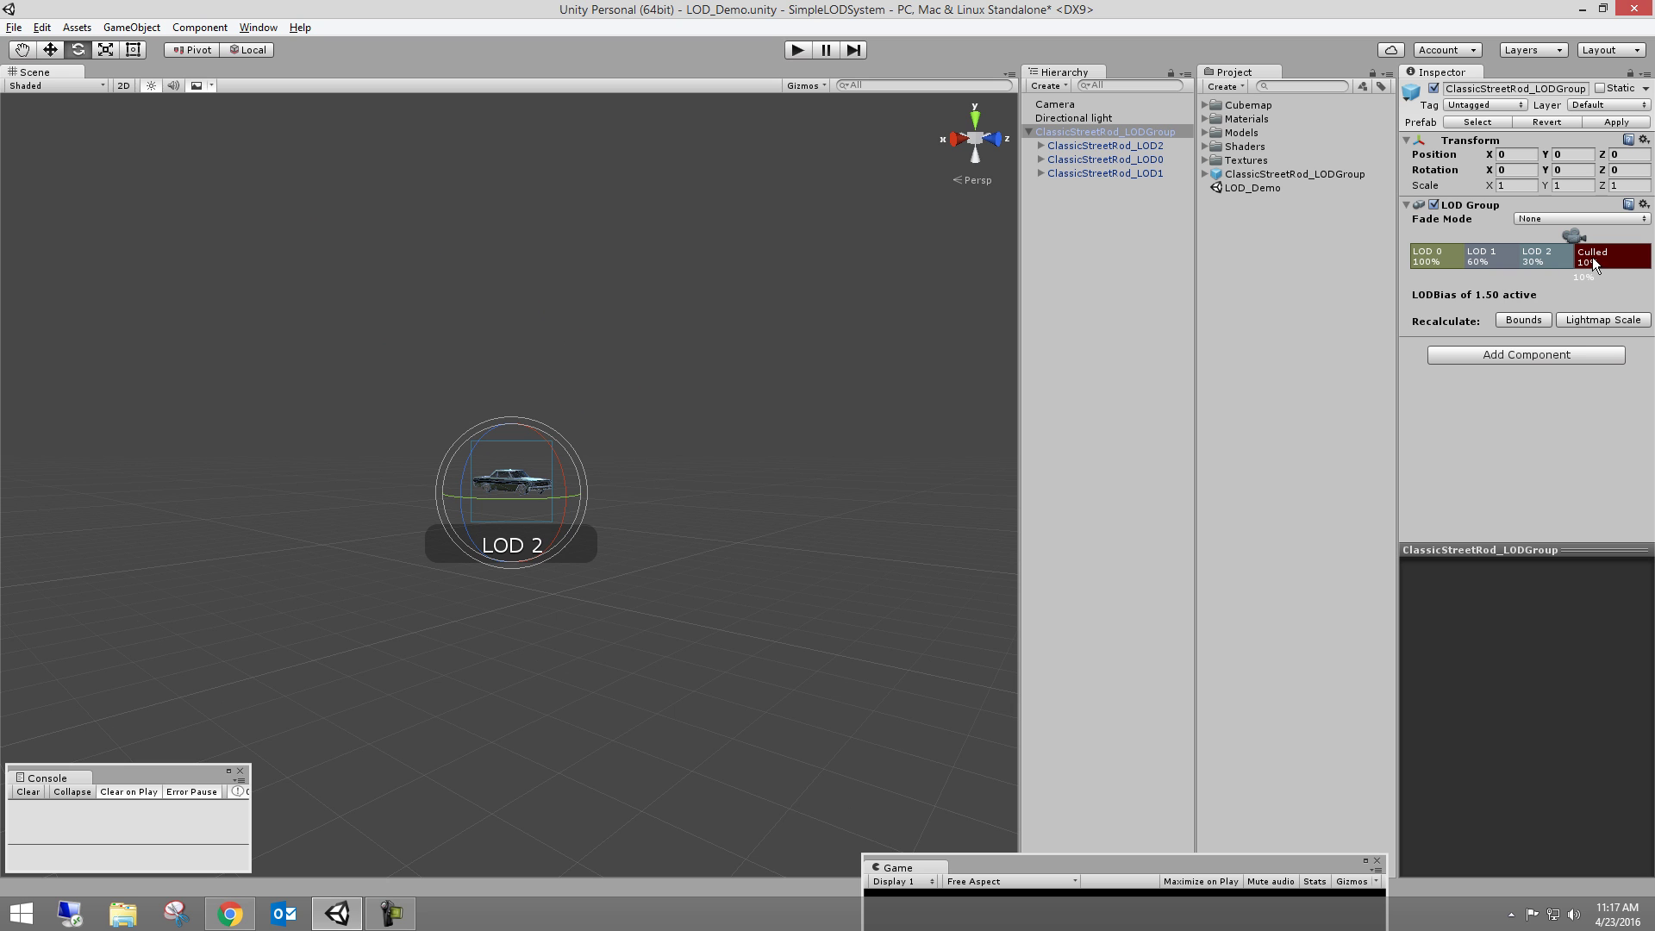
mouse_move(742, 543)
right_mouse_down("alt")
mouse_move(624, 437)
mouse_move(546, 324)
mouse_move(763, 591)
right_mouse_up("alt")
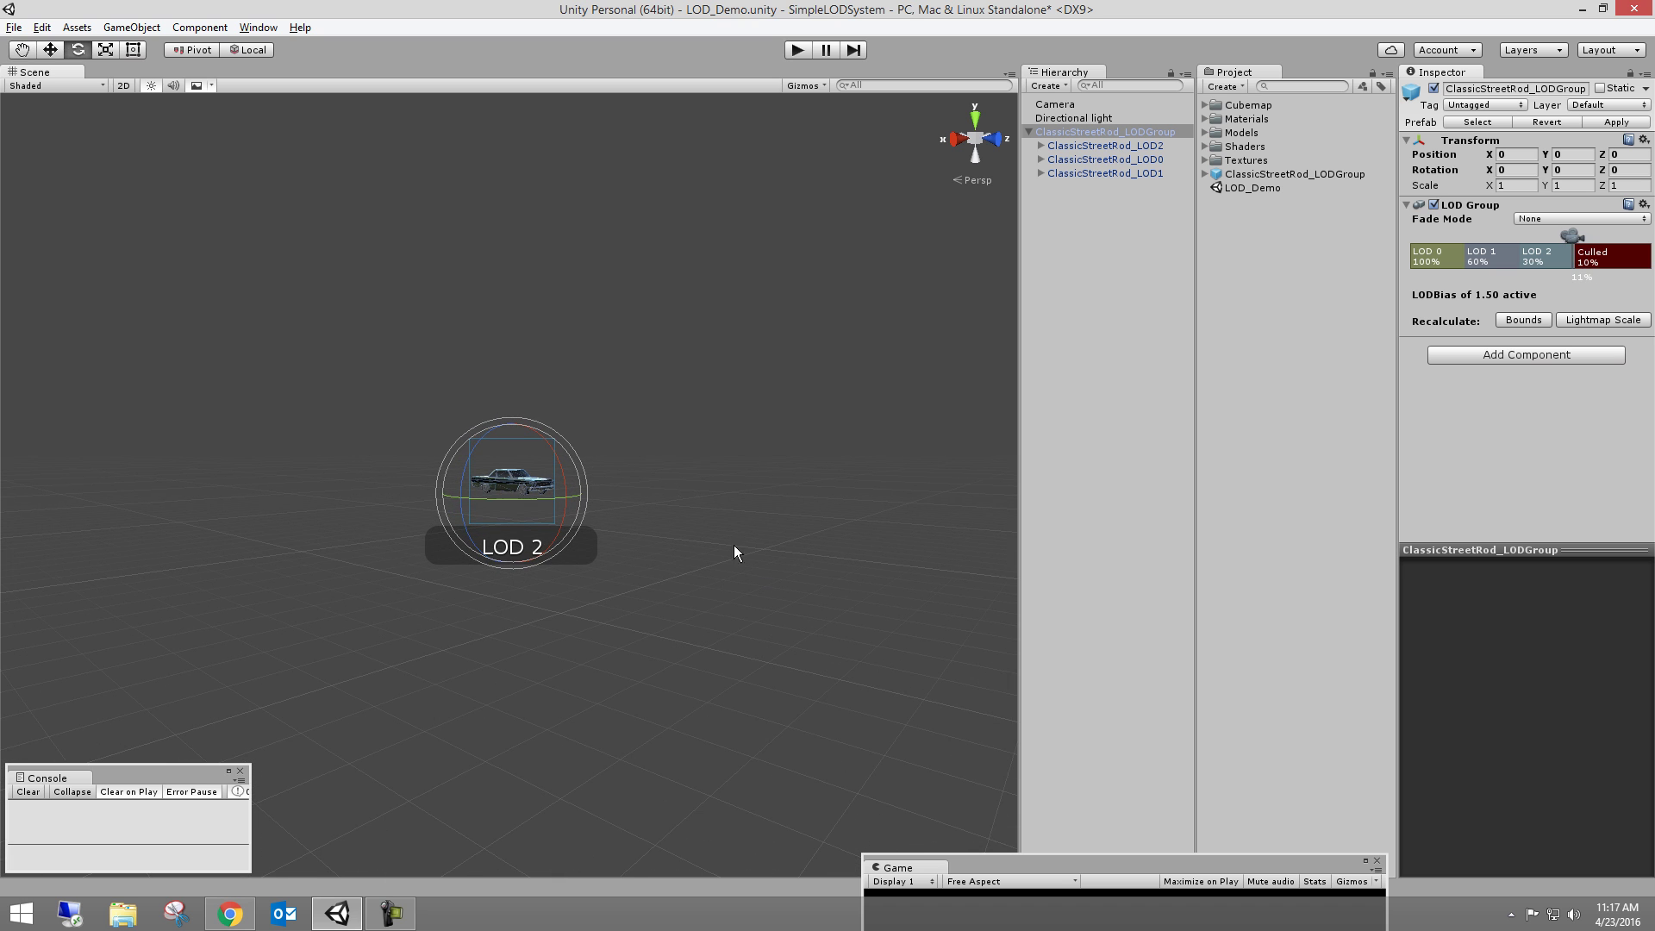
mouse_move(654, 489)
right_mouse_down("alt")
mouse_move(632, 494)
mouse_move(941, 758)
right_mouse_up("alt")
mouse_move(753, 489)
right_mouse_down("alt")
mouse_move(831, 580)
mouse_move(747, 436)
mouse_move(840, 602)
mouse_move(857, 676)
mouse_move(713, 521)
mouse_move(974, 896)
mouse_move(1048, 43)
mouse_move(1104, 195)
mouse_move(843, 204)
mouse_move(726, 183)
right_mouse_up("alt")
mouse_move(844, 490)
right_mouse_down("alt")
mouse_move(728, 413)
mouse_move(650, 302)
mouse_move(602, 178)
mouse_move(824, 480)
mouse_move(595, 323)
mouse_move(425, 163)
mouse_move(599, 303)
mouse_move(701, 428)
mouse_move(813, 495)
right_mouse_up("alt")
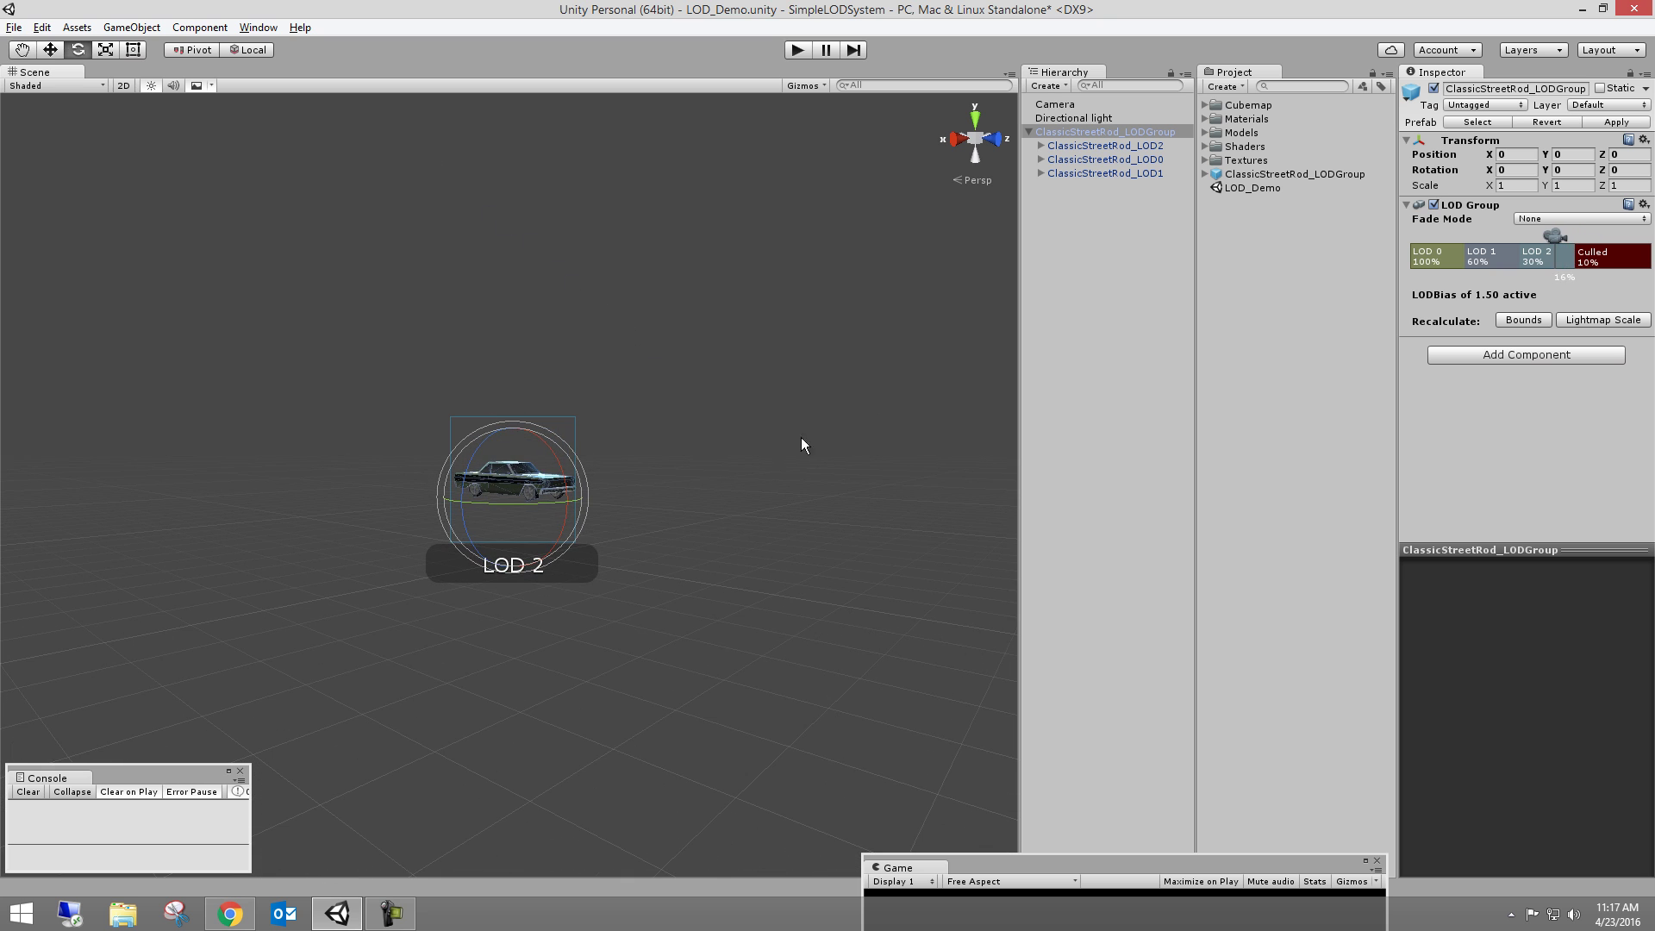
- Set the LOD Group's fade mode to Cross Fade and check the car from farther away with nothing selected
left_click(1543, 219)
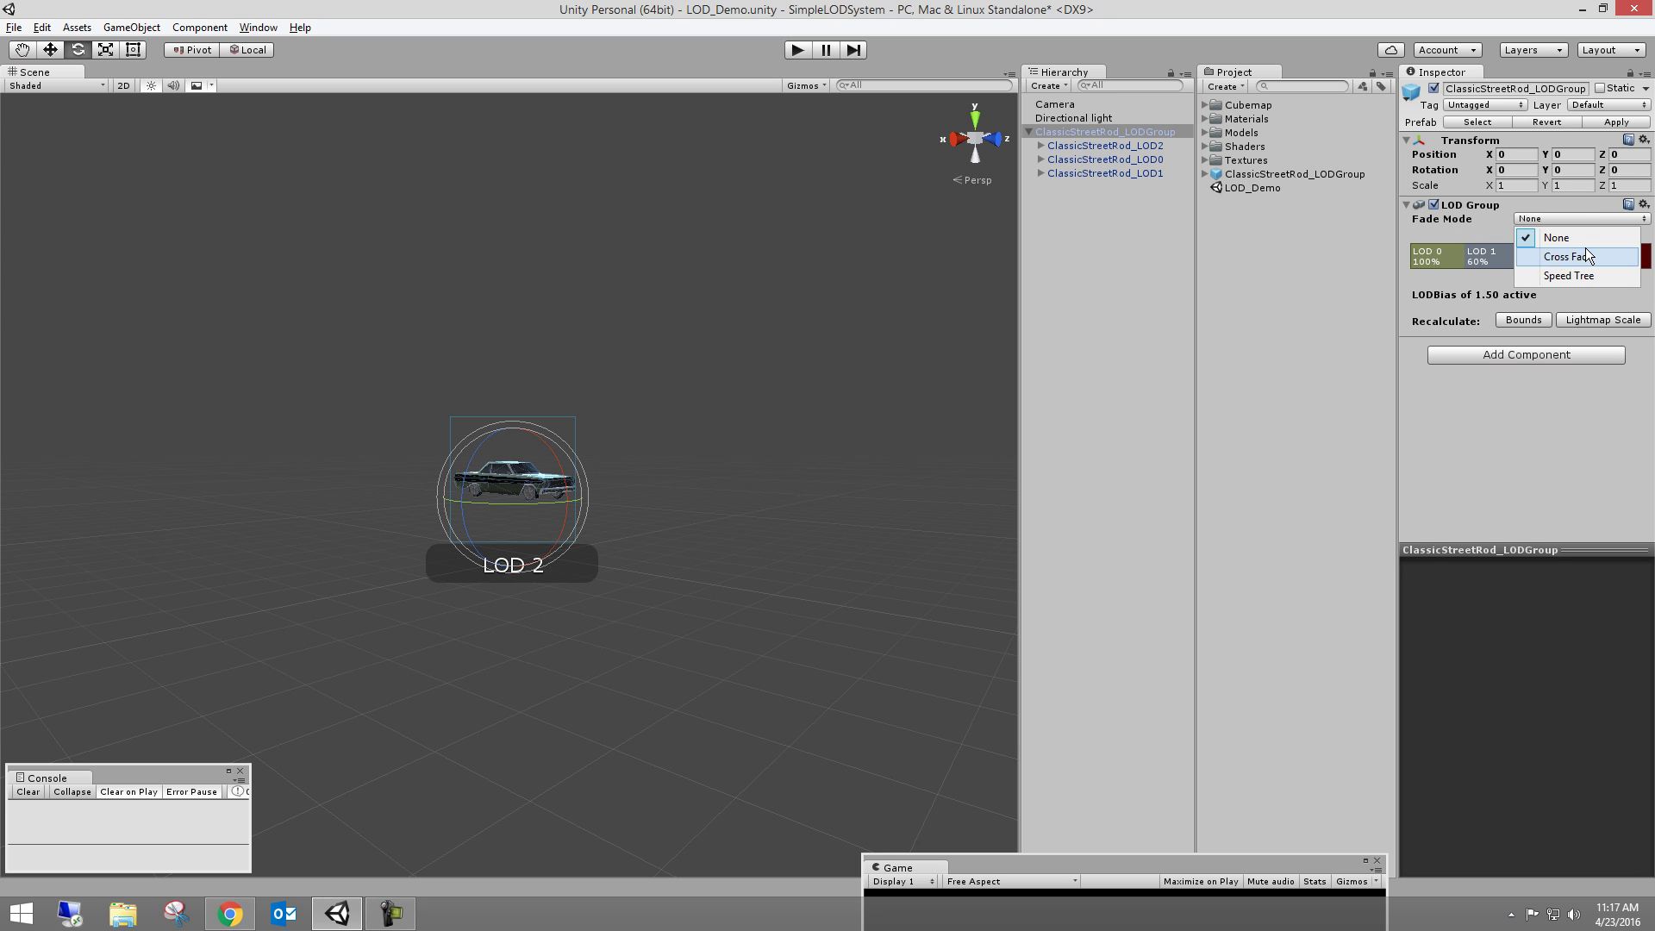
left_click(1569, 256)
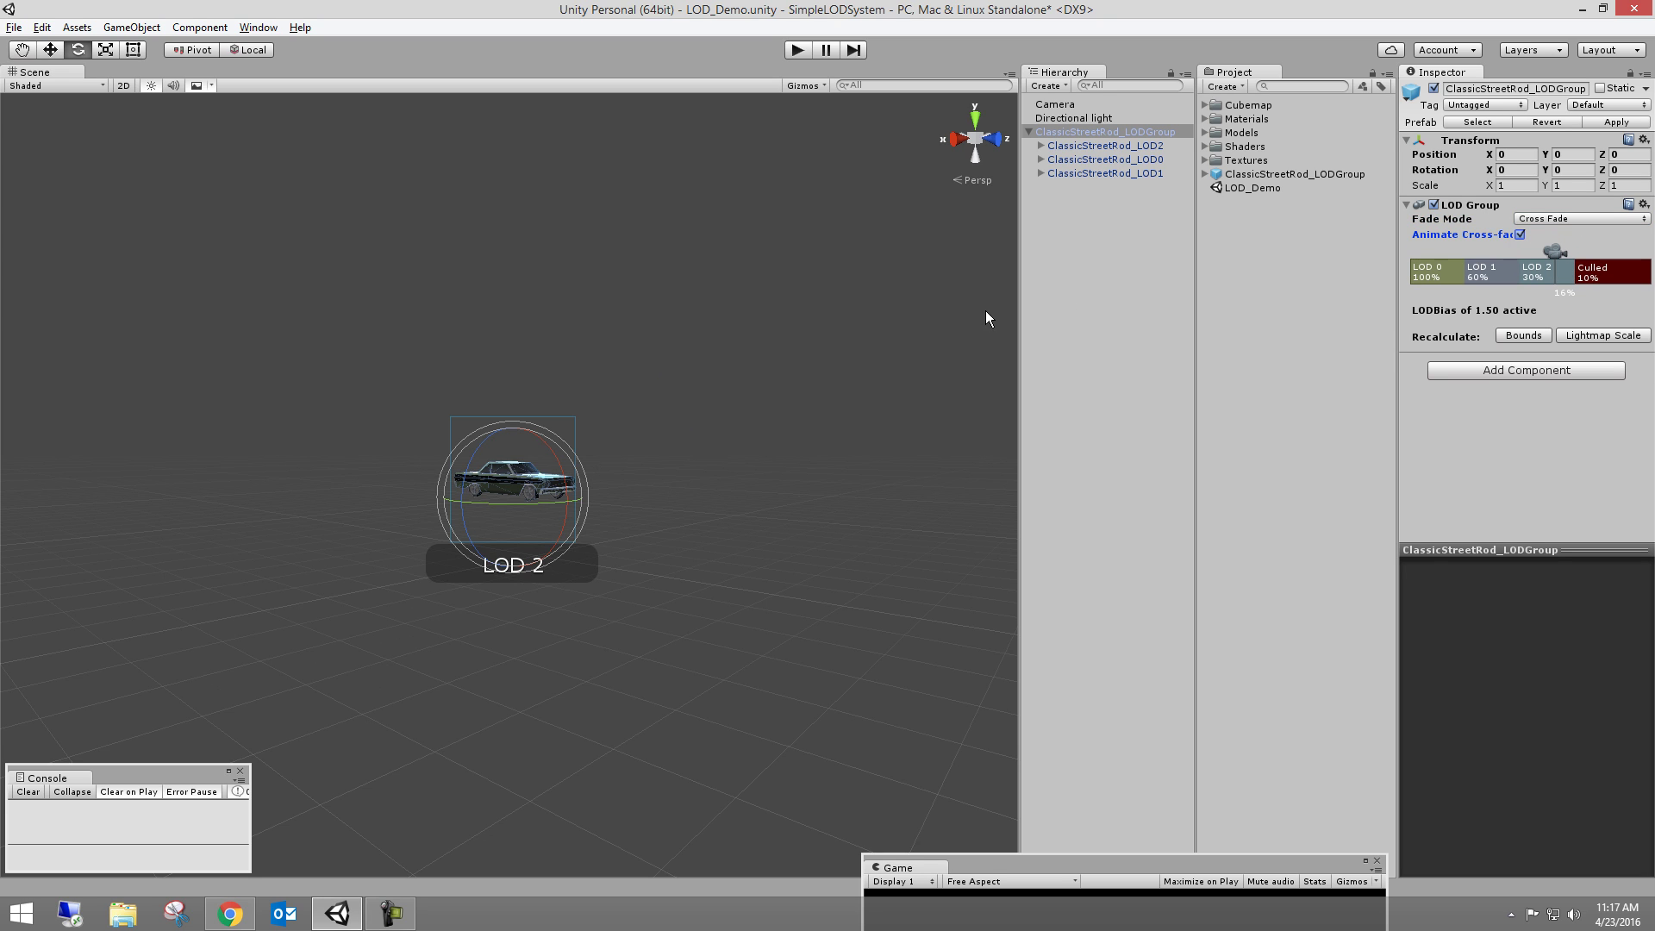
left_click(1234, 345)
right_click_drag(948, 345, 677, 344, "alt")
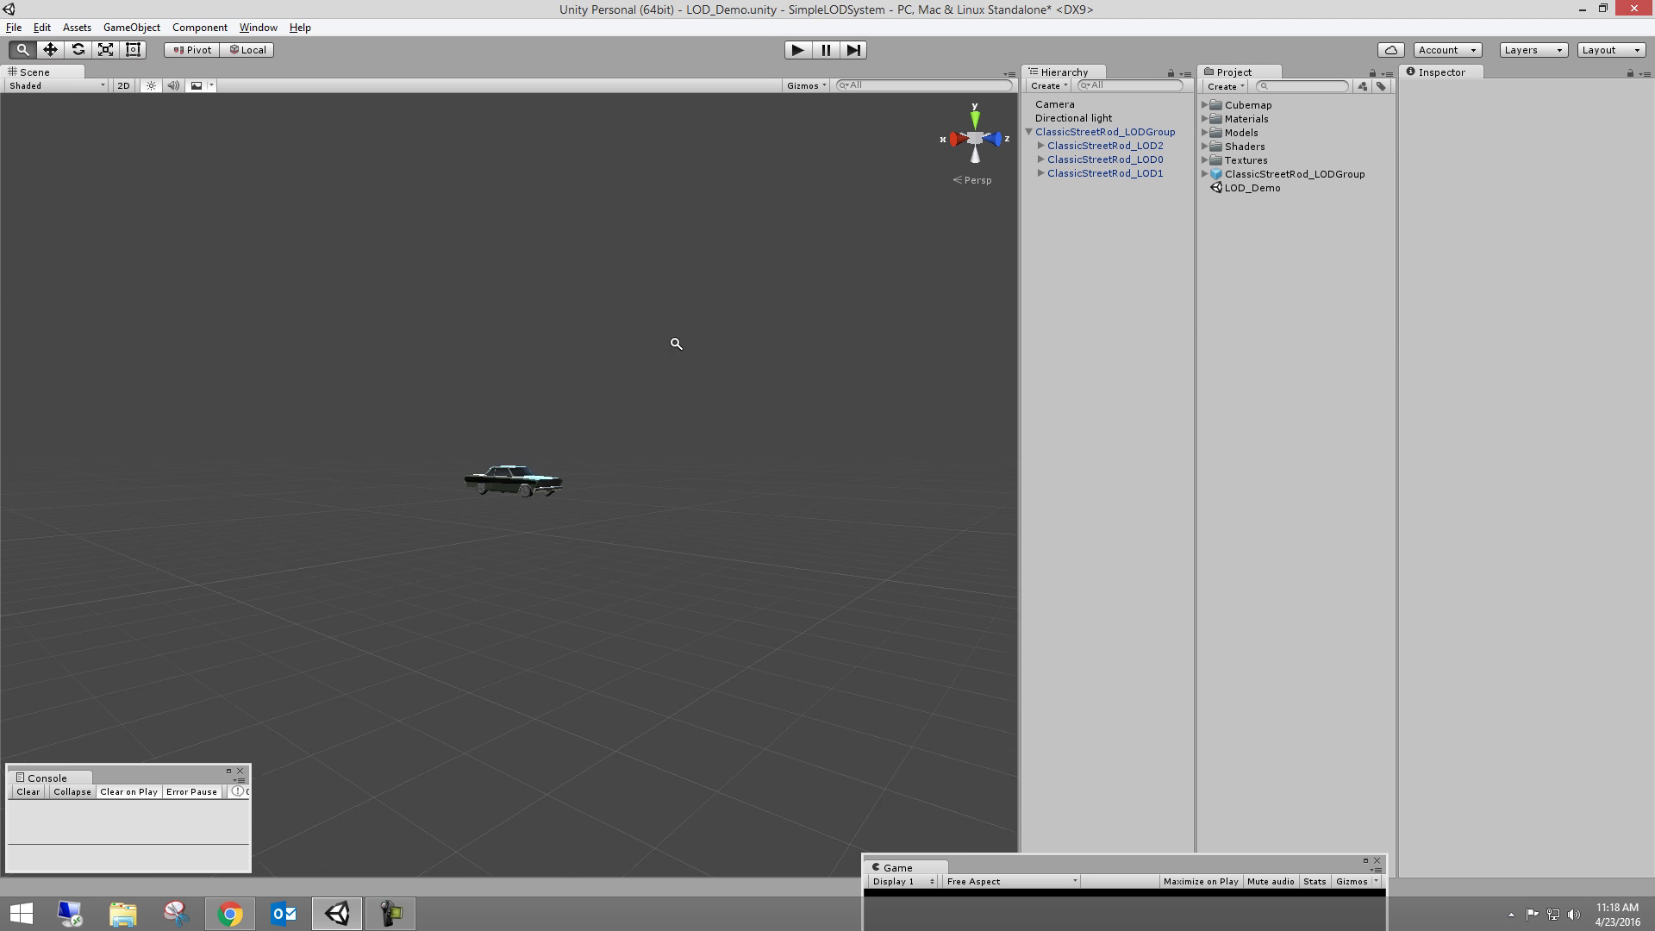
right_click_drag(1021, 534, 779, 530, "alt")
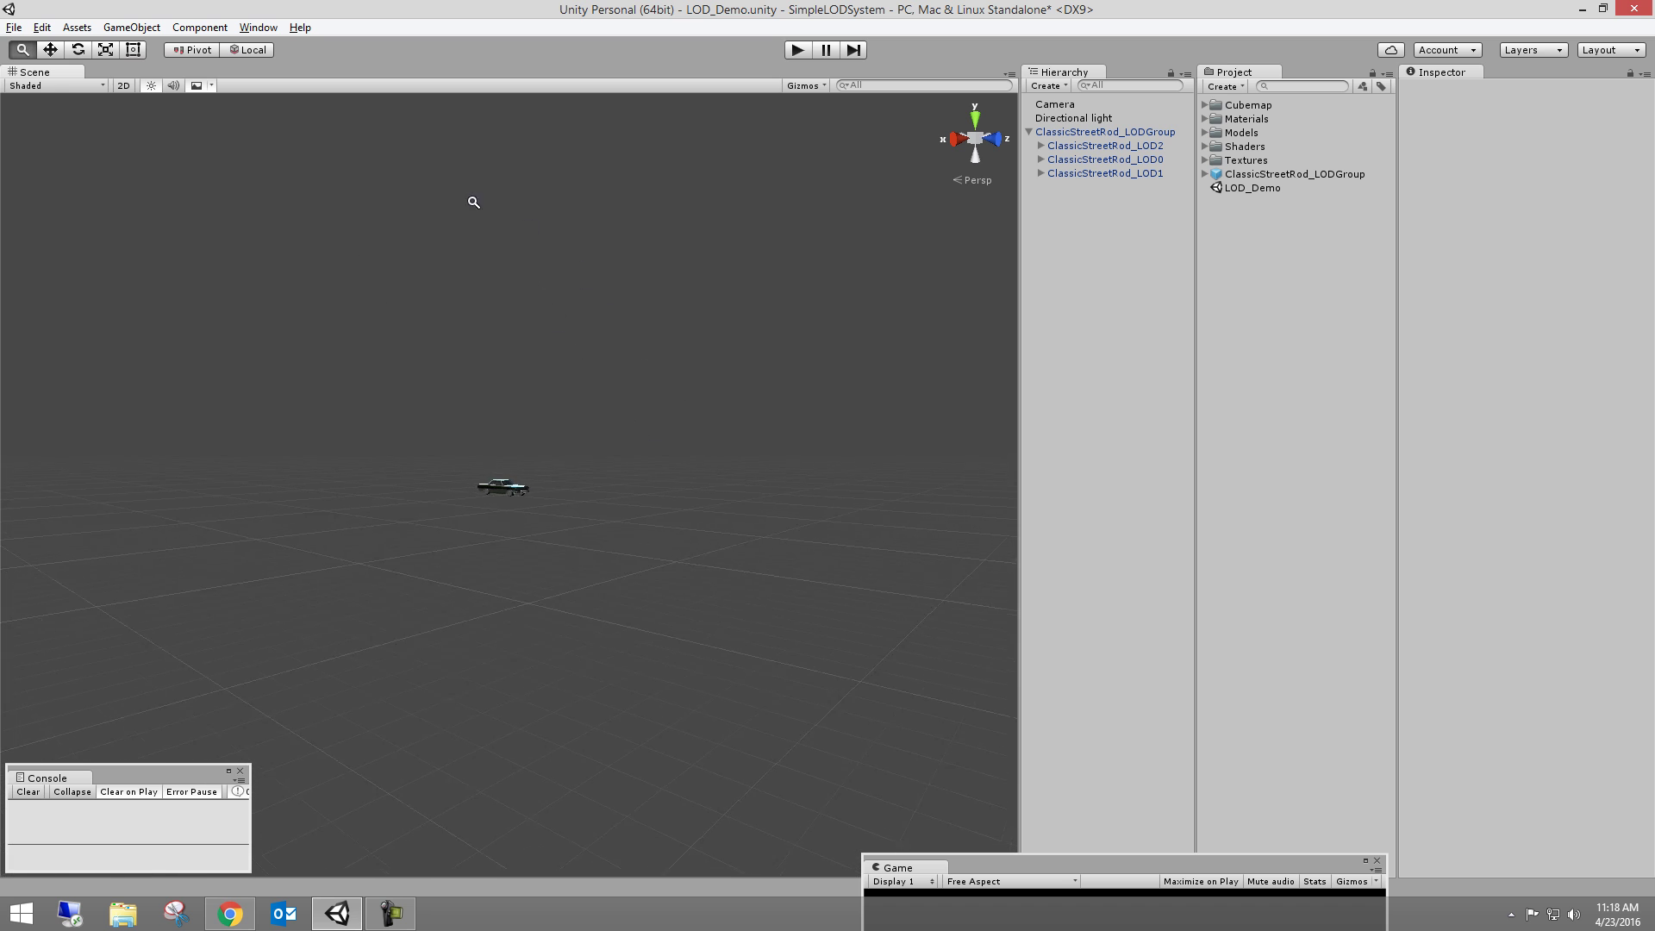
left_click(1069, 134)
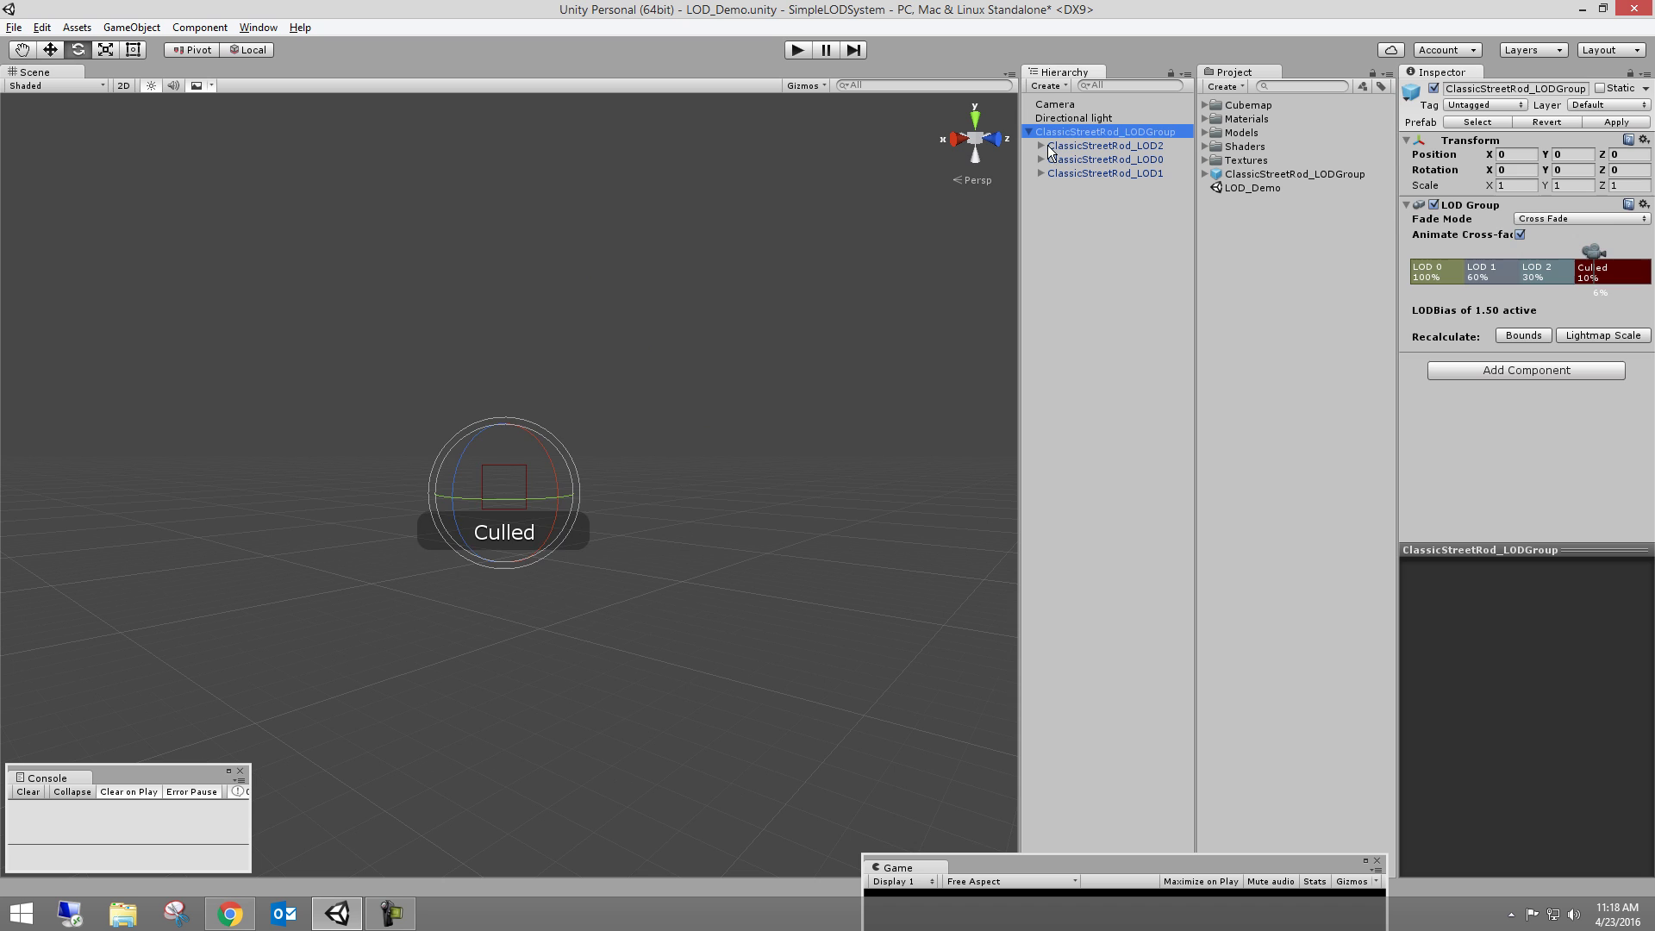
- Examine the cross-fade transitions between the LOD levels at varying distances with ClassicStreetRod_LODGroup selected
right_click_drag(1031, 588, 1069, 617, "alt")
right_click_drag(672, 425, 1112, 698, "alt")
right_click_drag(786, 549, 679, 466, "alt")
middle_click_drag(679, 466, 698, 464)
right_click_drag(699, 464, 732, 521, "alt")
middle_click_drag(744, 479, 743, 488)
mouse_move(743, 488)
right_mouse_down("alt")
mouse_move(753, 473)
mouse_move(693, 469)
mouse_move(654, 428)
mouse_move(1078, 676)
mouse_move(970, 676)
mouse_move(805, 561)
mouse_move(868, 629)
mouse_move(776, 680)
mouse_move(827, 605)
mouse_move(764, 477)
mouse_move(672, 380)
mouse_move(683, 400)
right_mouse_up("alt")
mouse_move(742, 497)
right_mouse_down("alt")
mouse_move(650, 422)
mouse_move(557, 259)
mouse_move(583, 314)
right_mouse_up("alt")
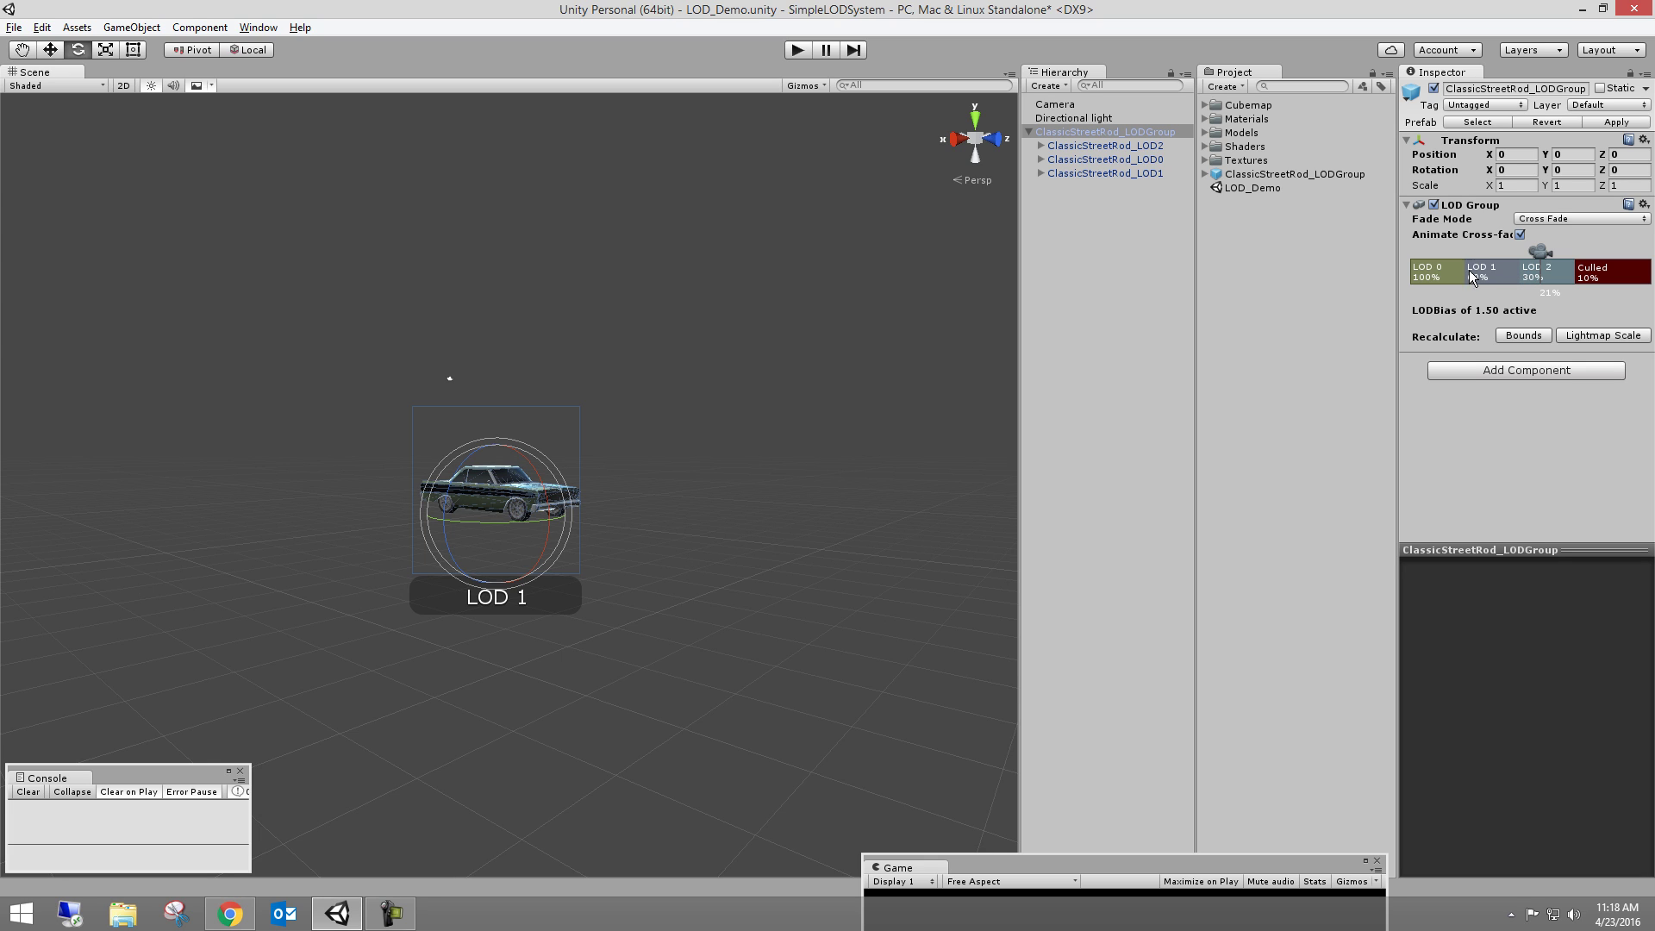
- Set the LOD 2 threshold to 35% and check the switch from LOD 1 to LOD 2
left_click_drag(1522, 274, 1510, 274)
mouse_move(955, 356)
right_mouse_down("alt")
mouse_move(899, 369)
mouse_move(768, 273)
mouse_move(797, 305)
mouse_move(750, 282)
mouse_move(809, 333)
mouse_move(883, 457)
mouse_move(1130, 681)
mouse_move(887, 455)
right_mouse_up("alt")
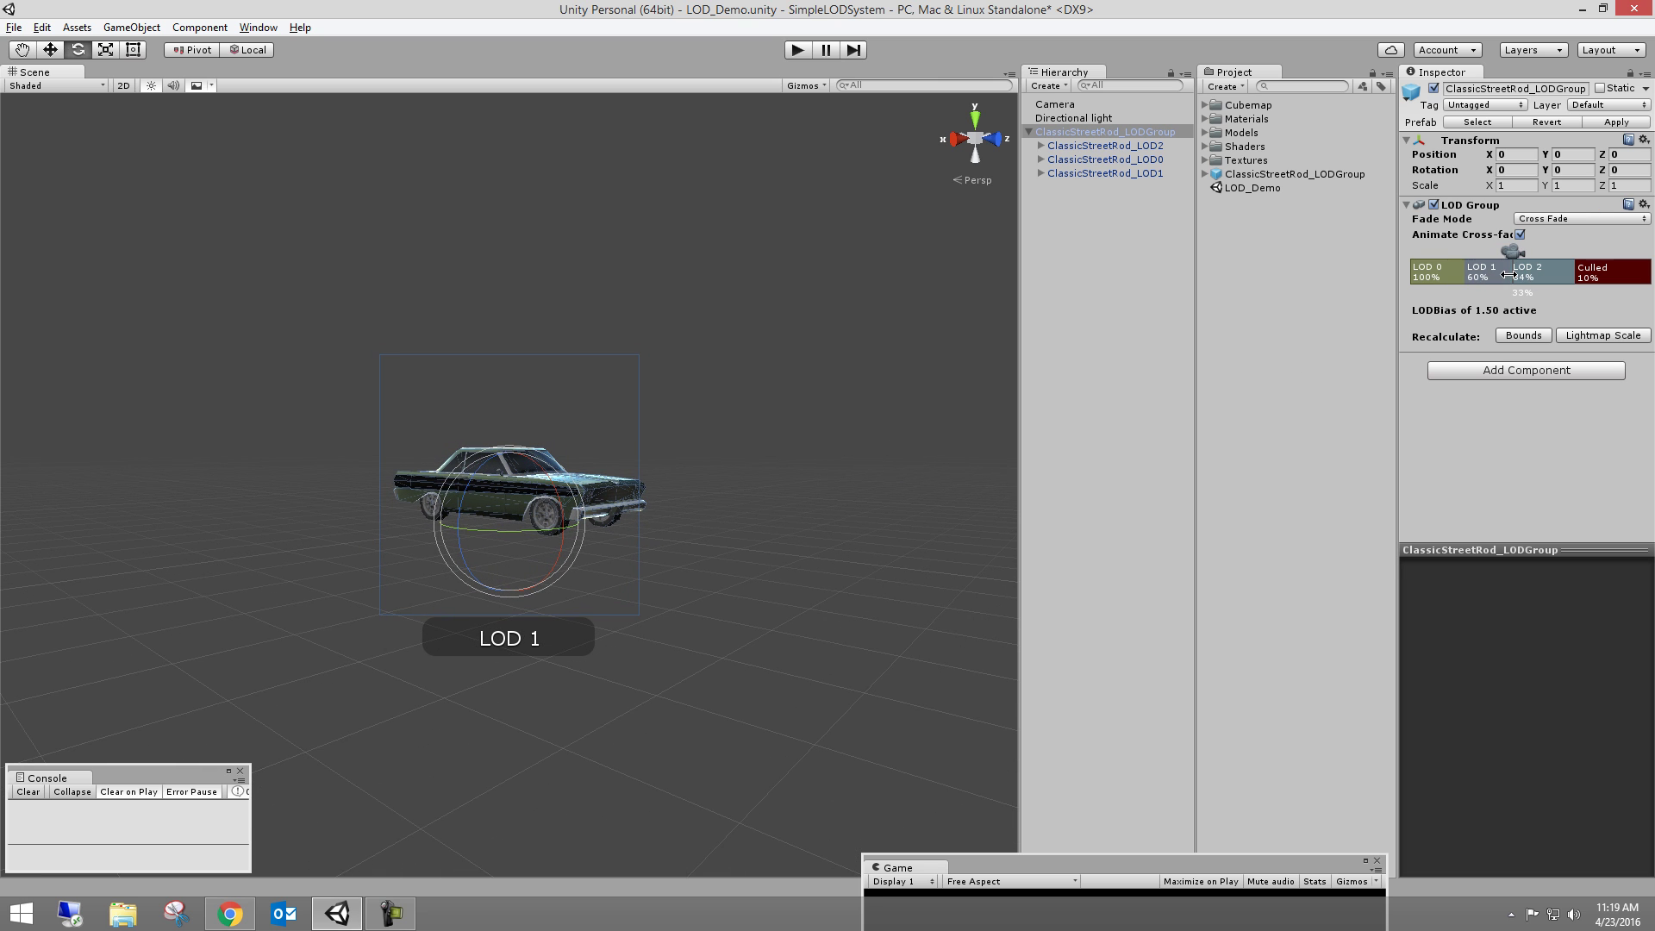
mouse_move(1511, 273)
left_mouse_down()
mouse_move(1528, 272)
mouse_move(1508, 271)
left_mouse_up()
right_click_drag(767, 414, 711, 391, "alt")
mouse_move(489, 330)
right_mouse_down("alt")
mouse_move(831, 581)
mouse_move(758, 528)
mouse_move(594, 351)
right_mouse_up("alt")
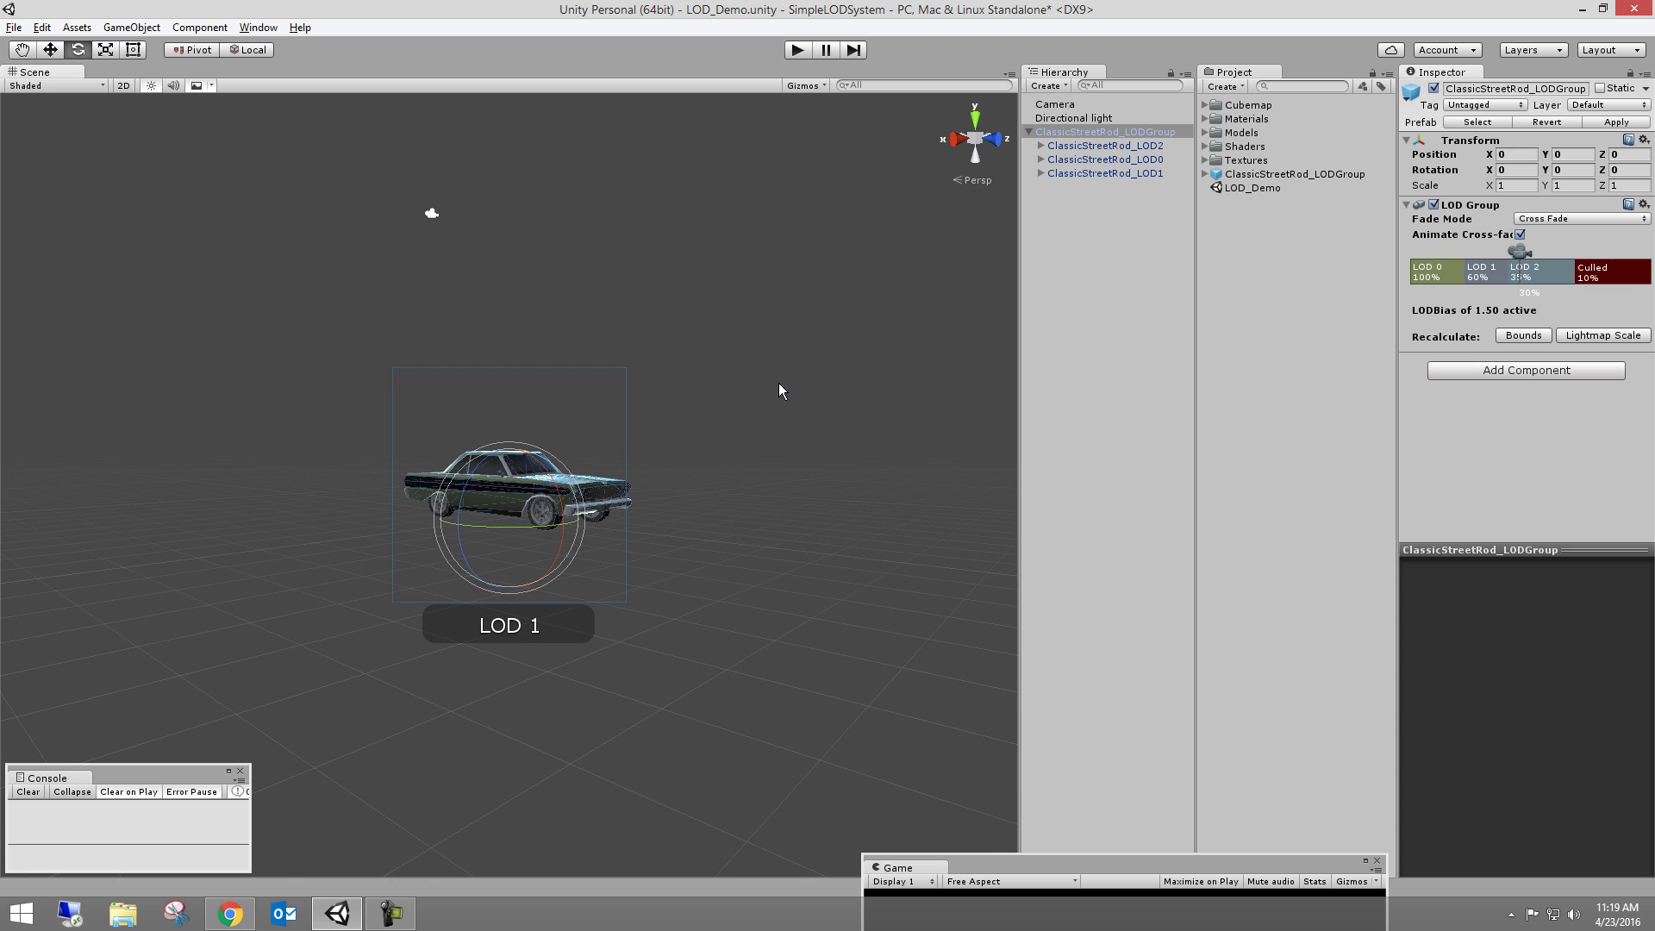
- Set the Culled threshold of the LOD Group to 3%
left_click_drag(1577, 272, 1542, 272)
mouse_move(741, 337)
right_mouse_down("alt")
mouse_move(691, 270)
mouse_move(742, 292)
mouse_move(728, 344)
mouse_move(606, 247)
mouse_move(793, 345)
right_mouse_up("alt")
mouse_move(1541, 272)
left_mouse_down()
mouse_move(1628, 276)
mouse_move(1610, 275)
left_mouse_up()
- Examine the car at far distances with nothing selected, and reselect ClassicStreetRod_LODGroup to show its active level
left_click(591, 293)
right_click_drag(735, 350, 735, 350, "alt")
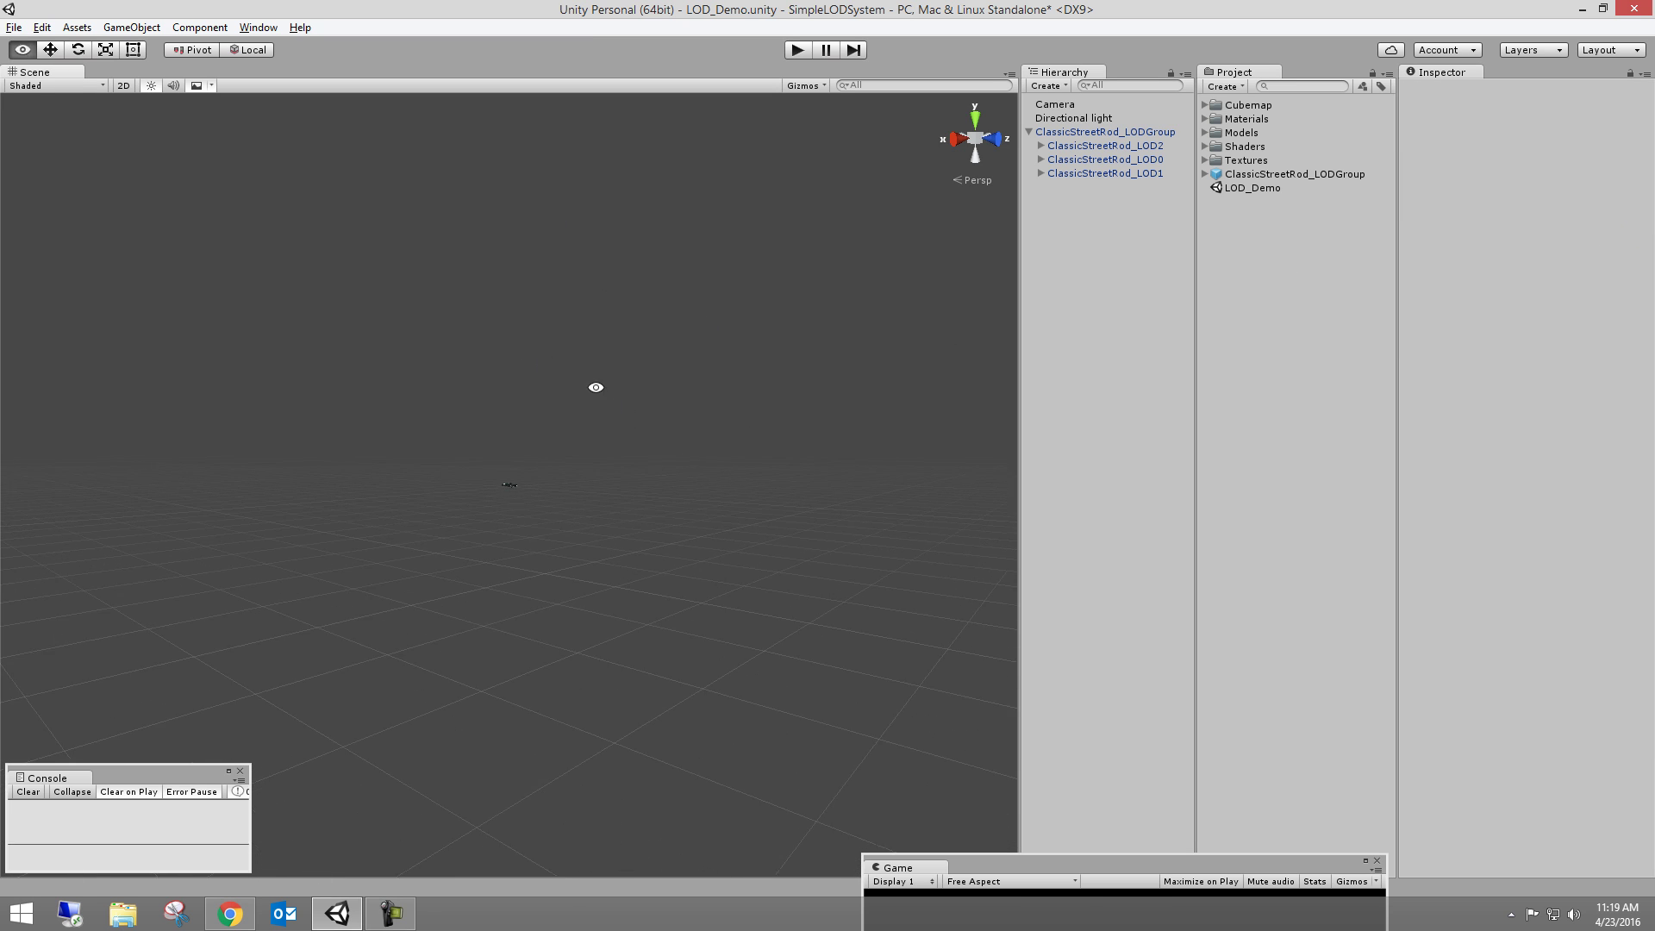
key("e")
right_click_drag(547, 385, 638, 419, "alt")
right_click_drag(714, 471, 713, 471, "alt")
right_click_drag(487, 343, 500, 354, "alt")
scroll(784, 466, "up", 4)
left_click(1098, 133)
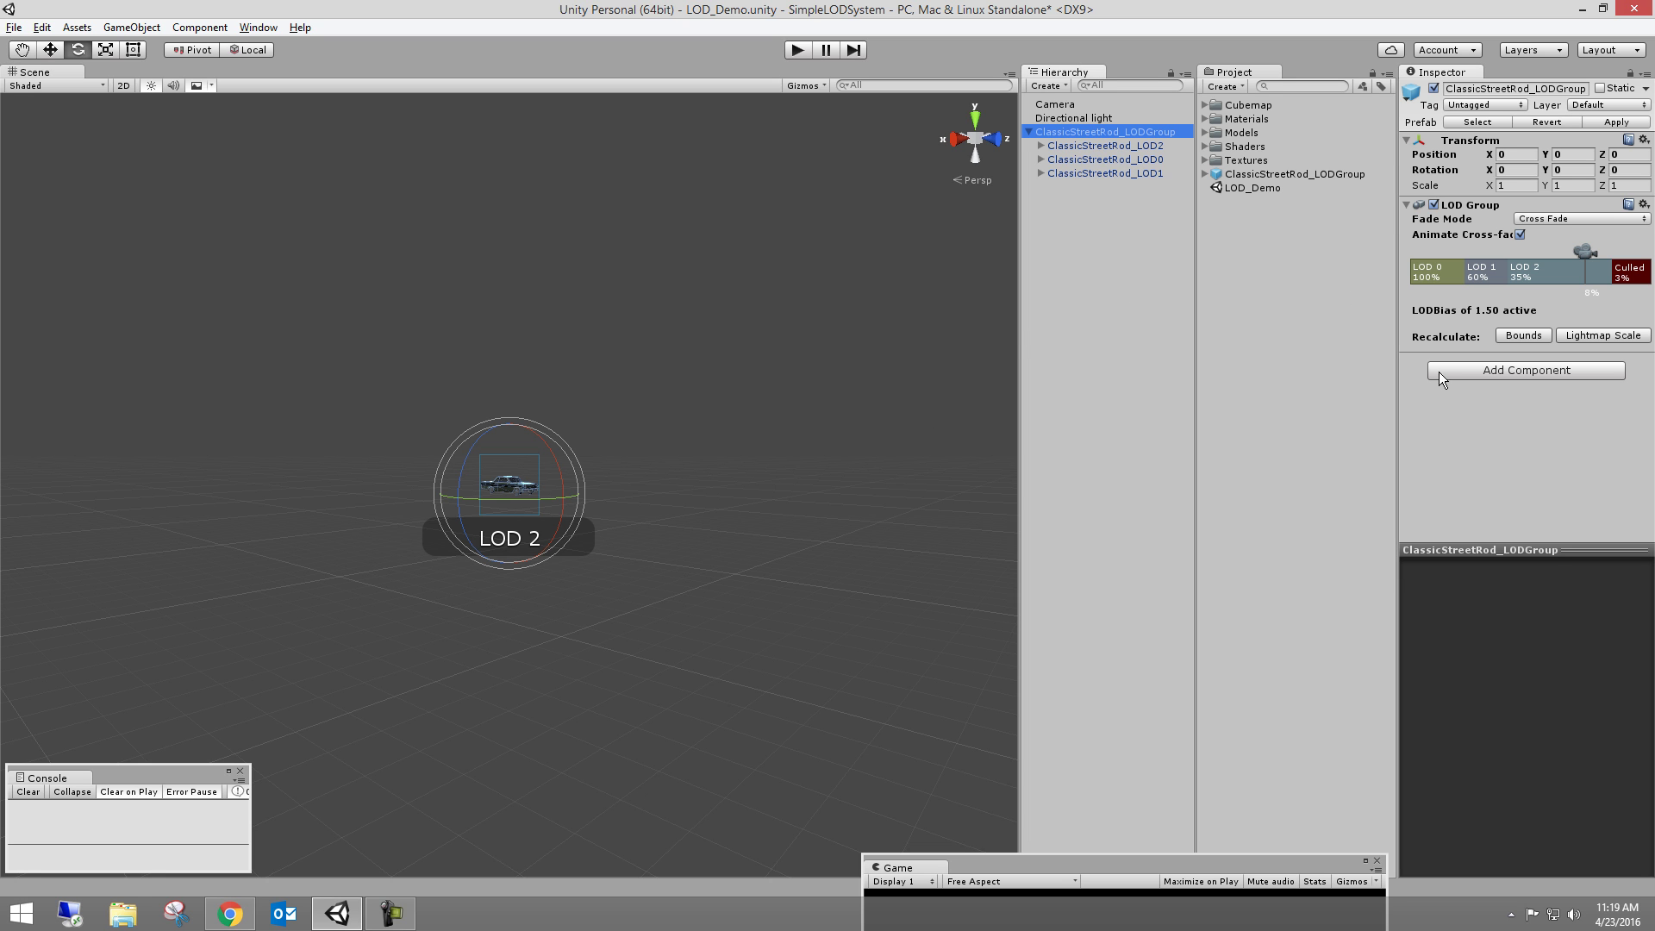
- Preview the LOD distances along the LOD bar and insert an additional level before the last one at 10%
left_click_drag(1592, 256, 1549, 259)
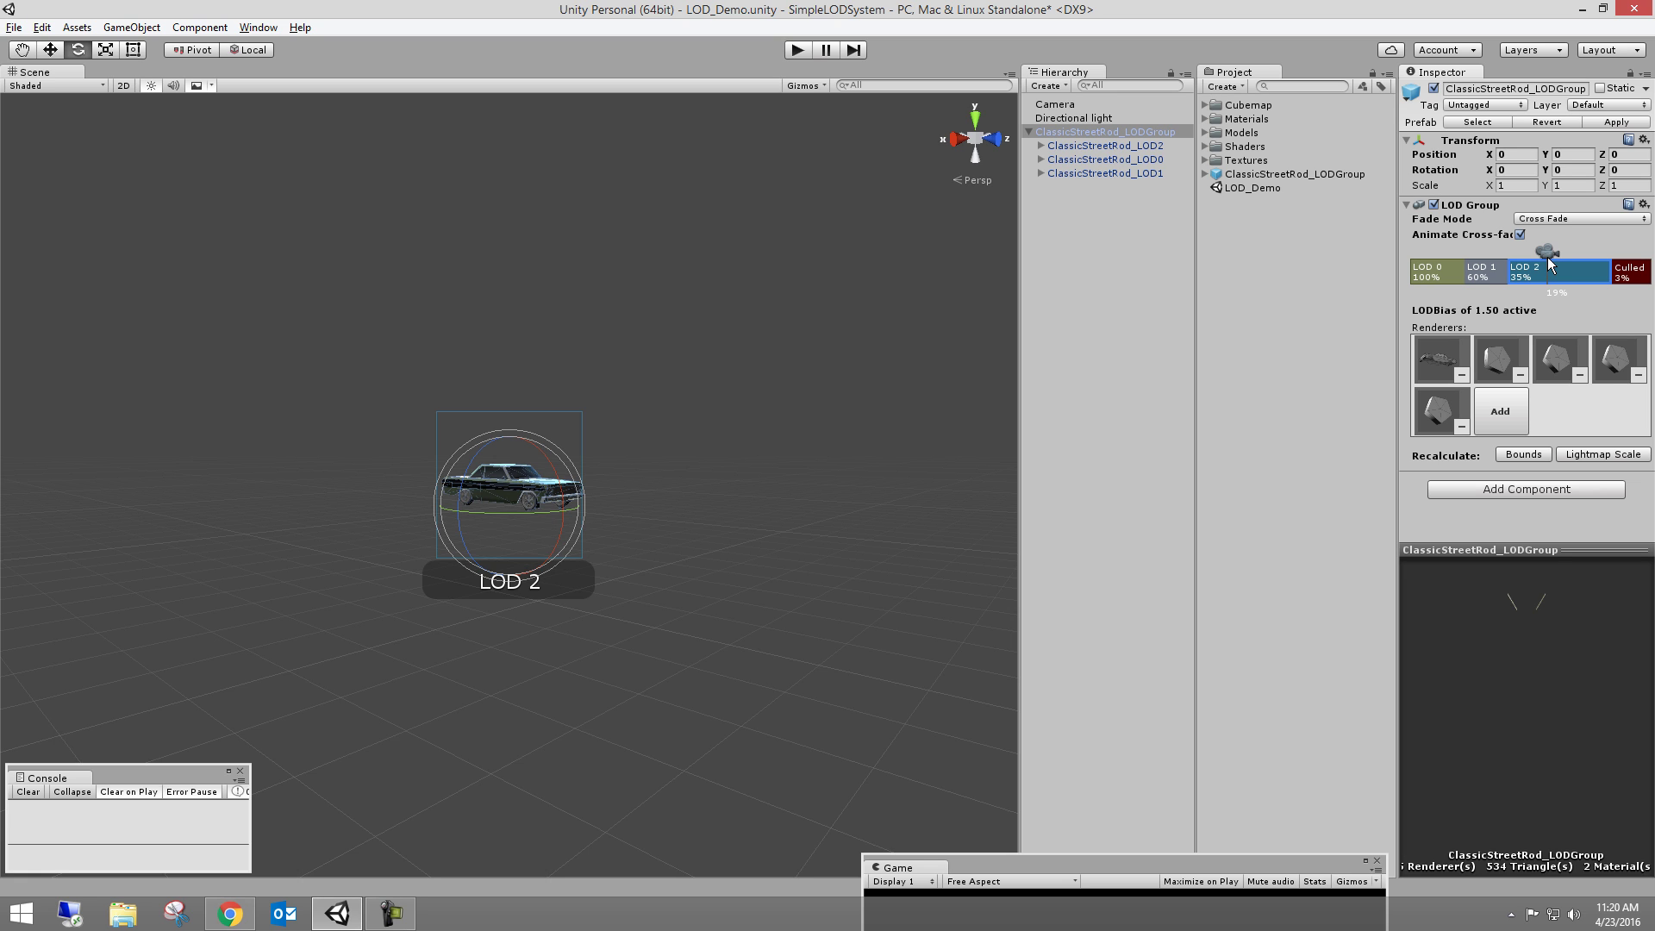
left_click_drag(1551, 256, 1611, 279)
right_click(1601, 276)
left_click(1601, 288)
right_click(1587, 276)
left_click(1592, 312)
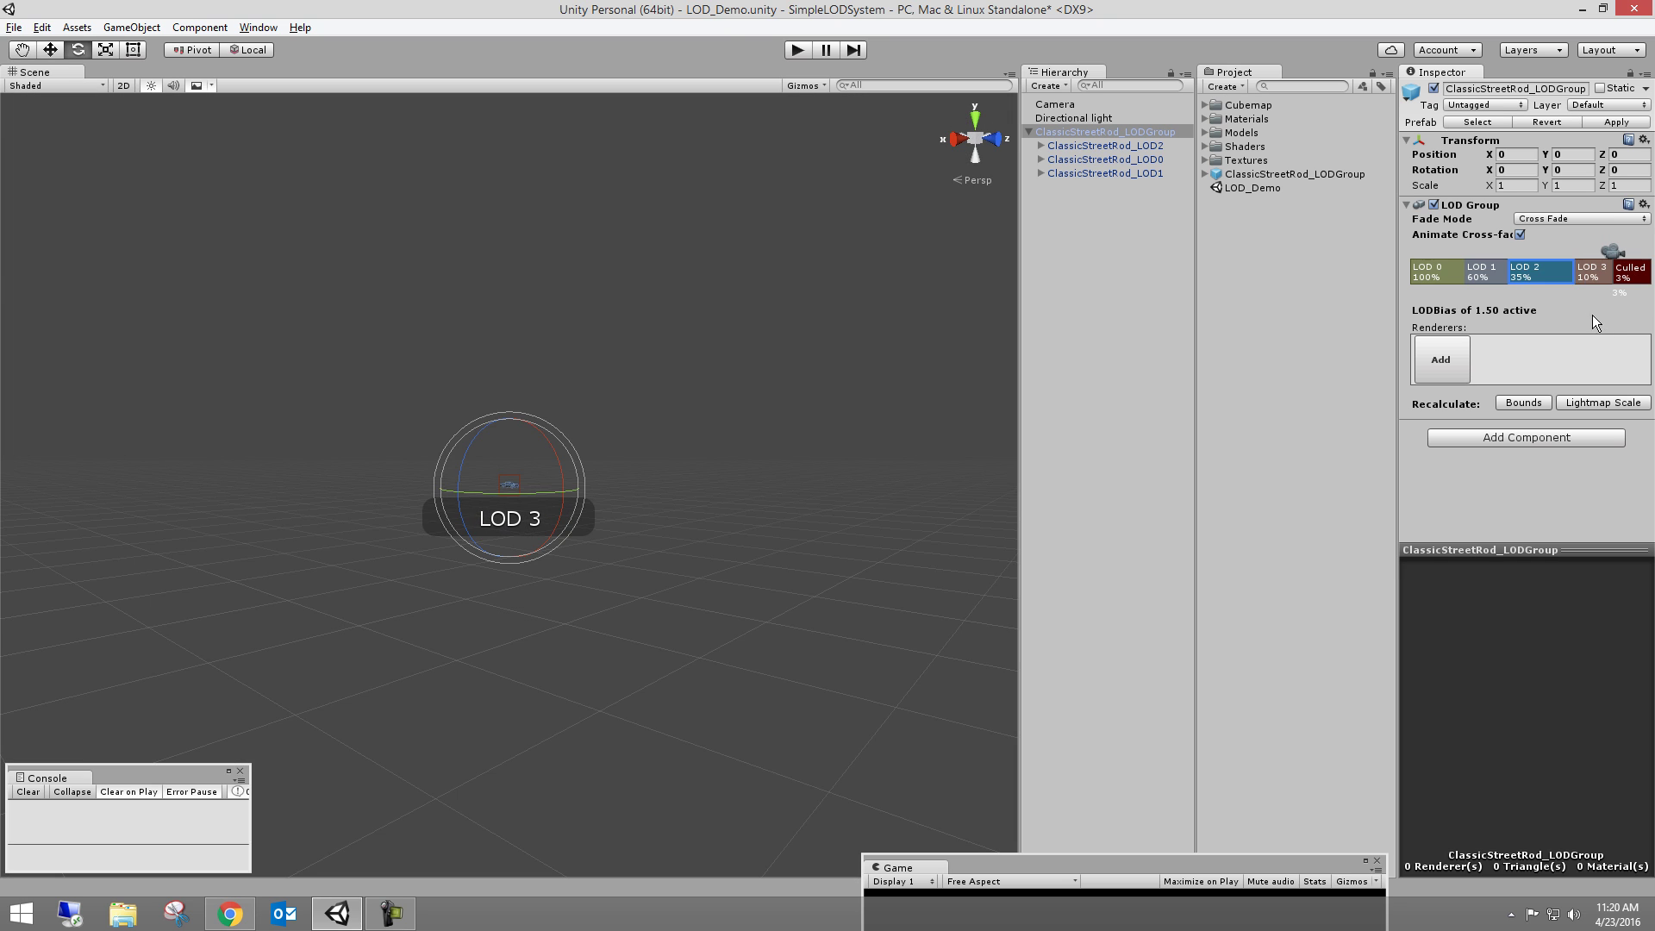
- Set the LOD 3 threshold to 6% and the Culled threshold to 1%, and check the result in the scene
left_click(1595, 274)
left_click_drag(1577, 272, 1629, 273)
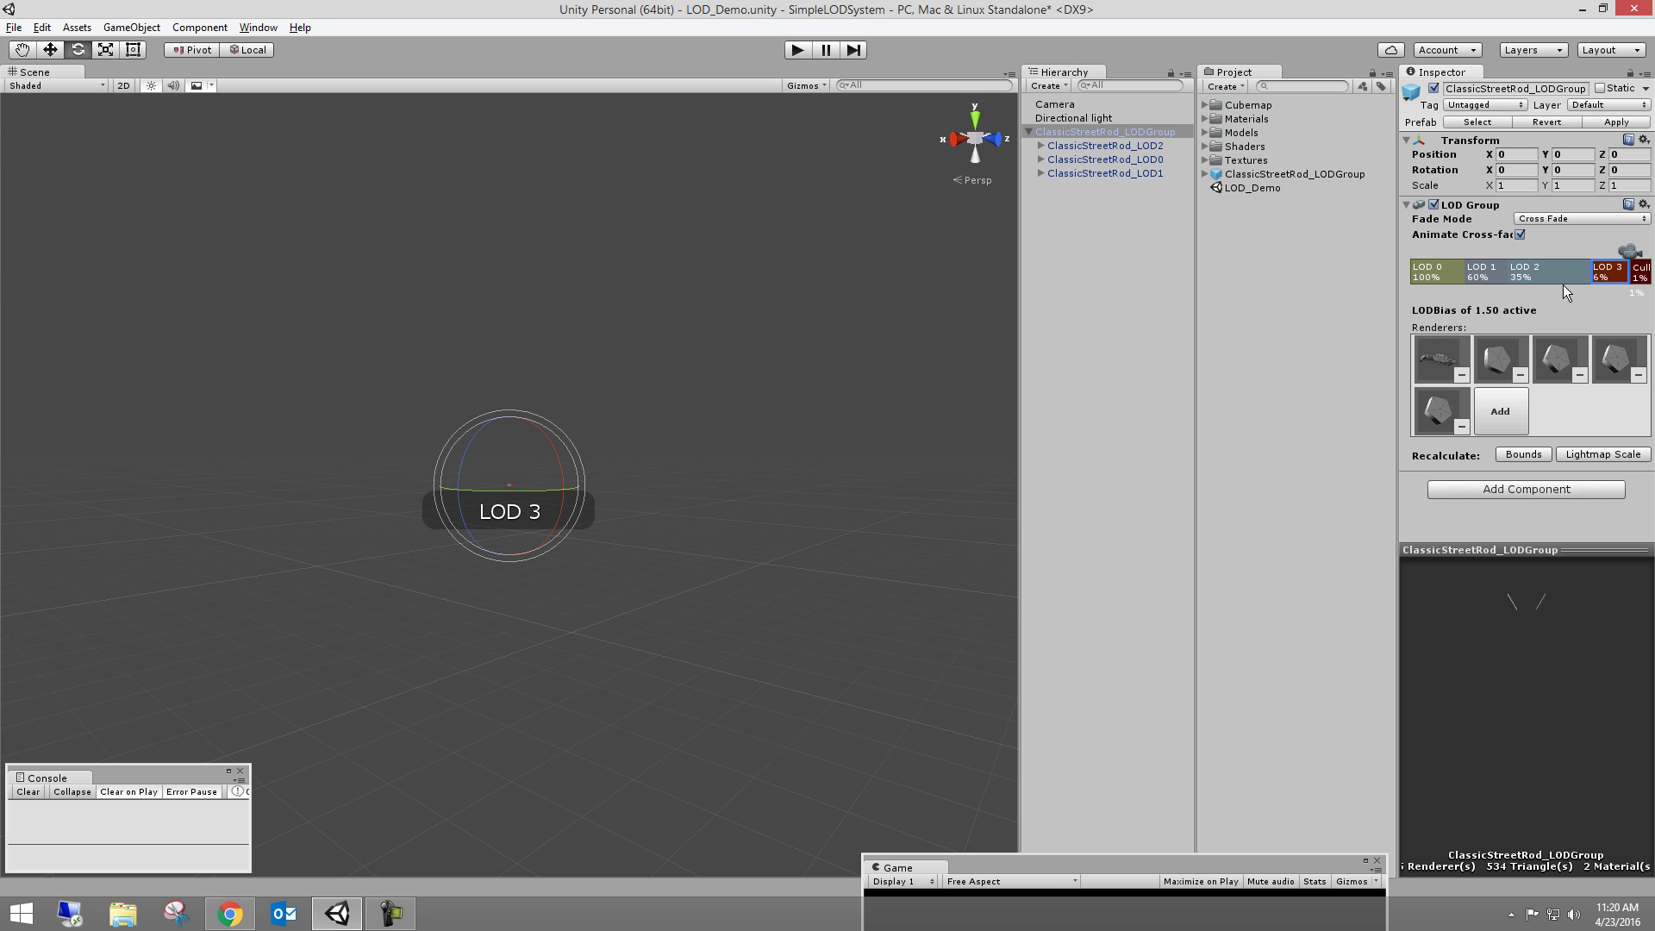
left_click(747, 402)
right_click_drag(748, 402, 668, 401, "alt")
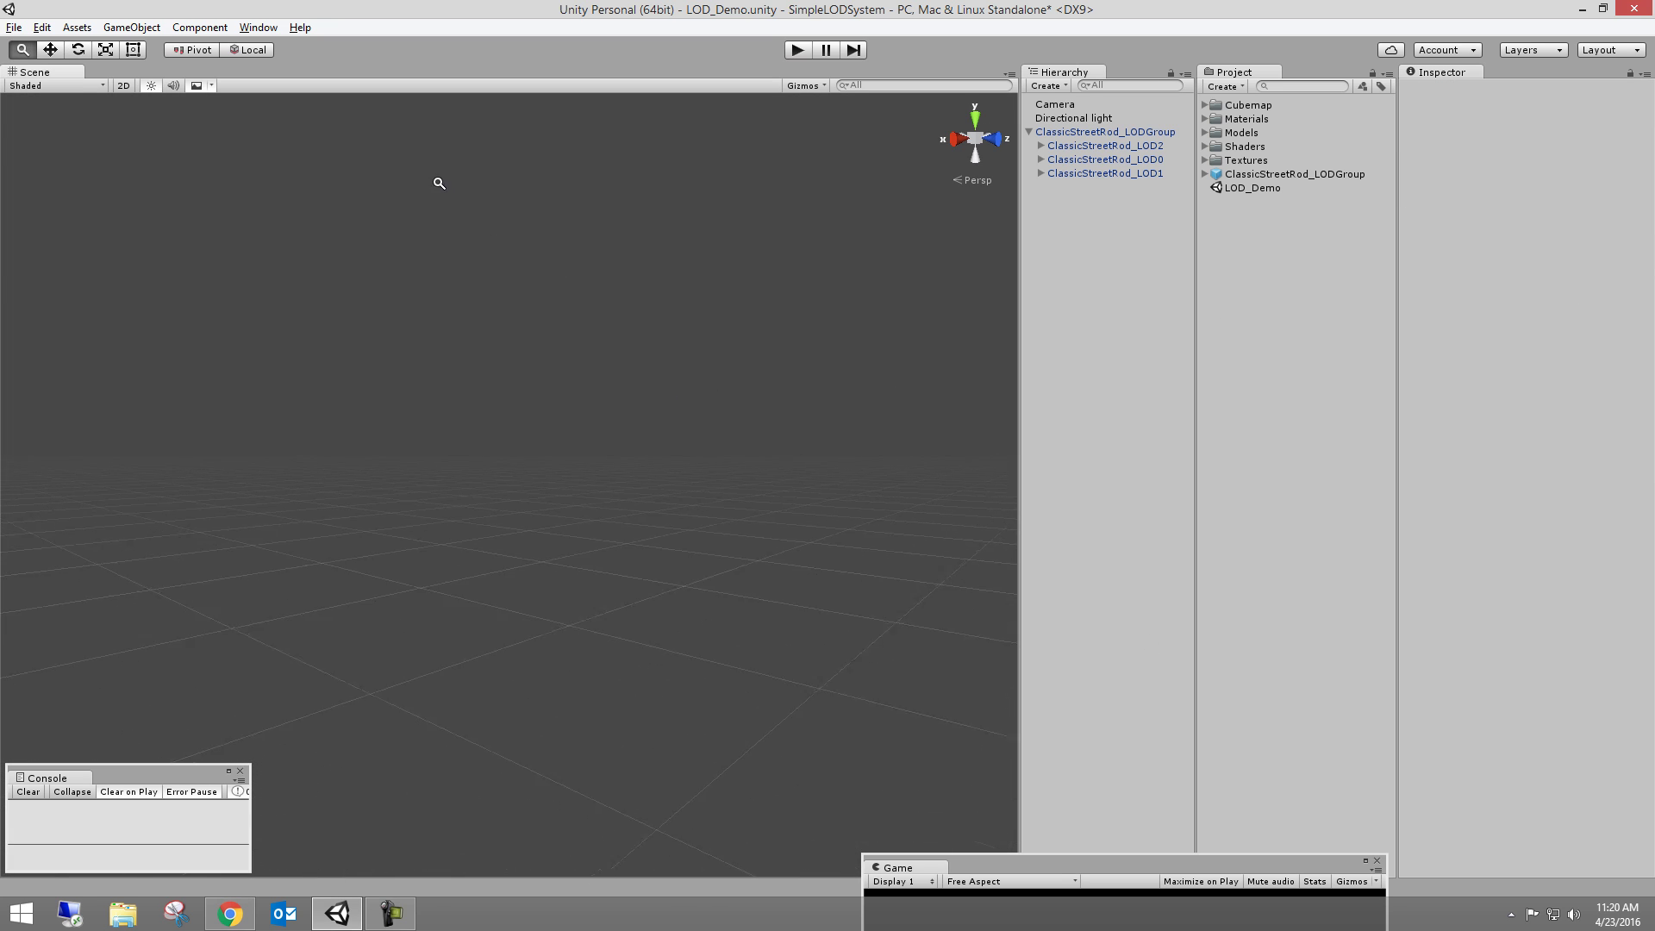
key("e")
left_click(1077, 131)
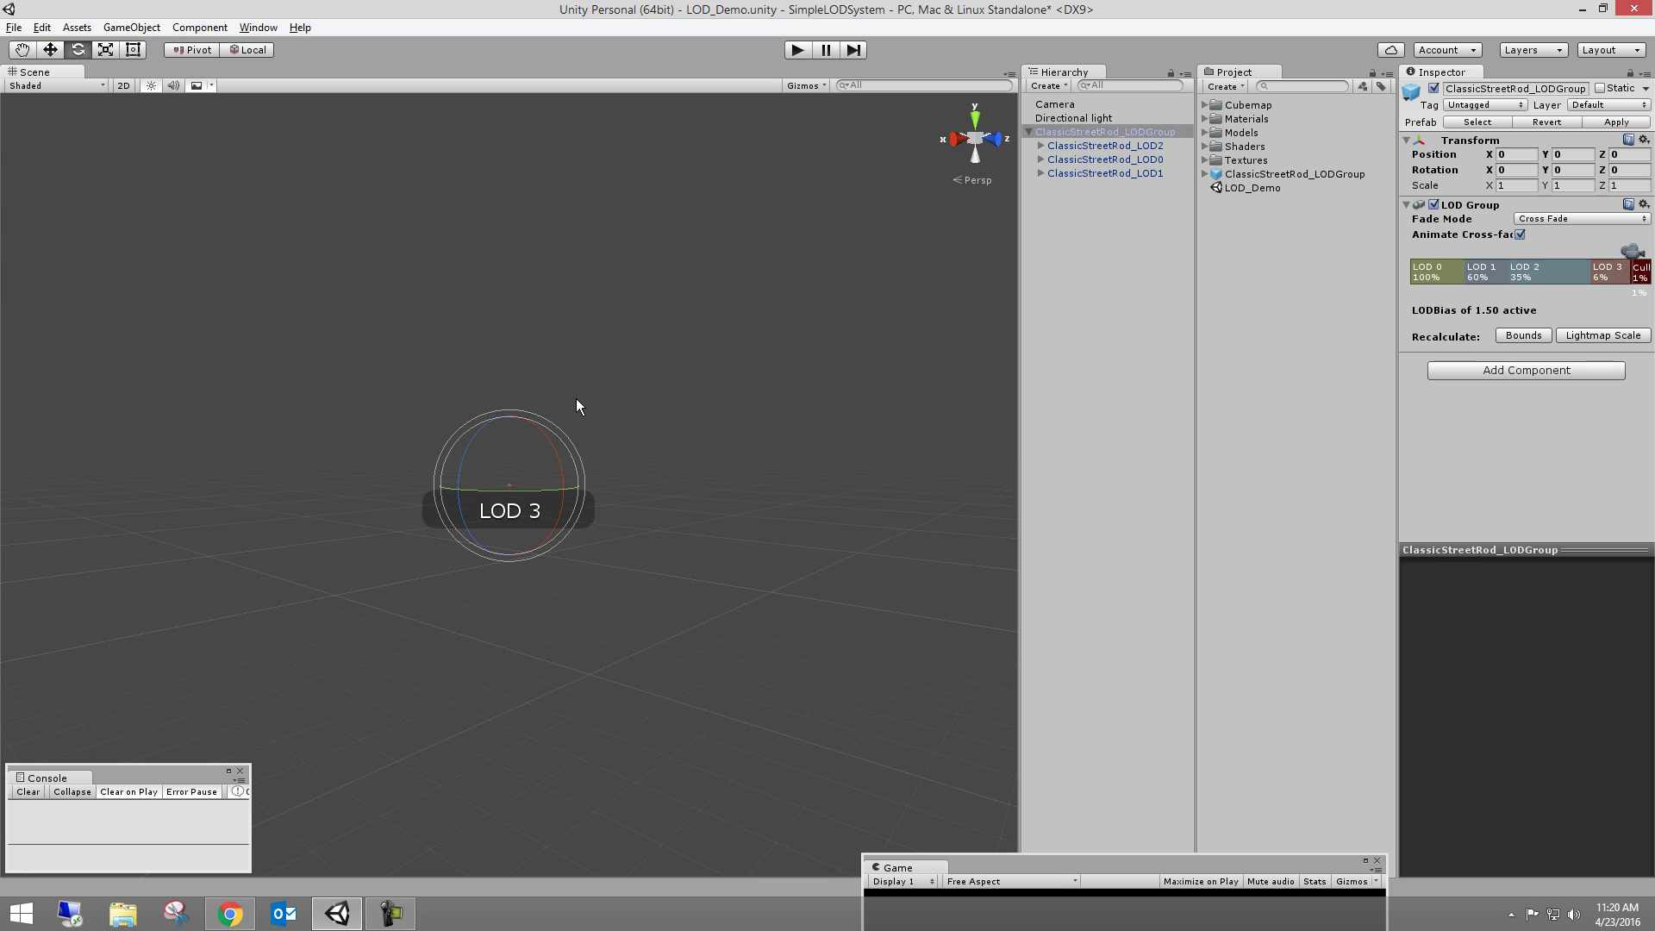
- View the car at several distances and check the renderer lists of the LOD 1, LOD 2 and LOD 3 levels
left_click(597, 416)
right_click_drag(573, 402, 921, 601, "alt")
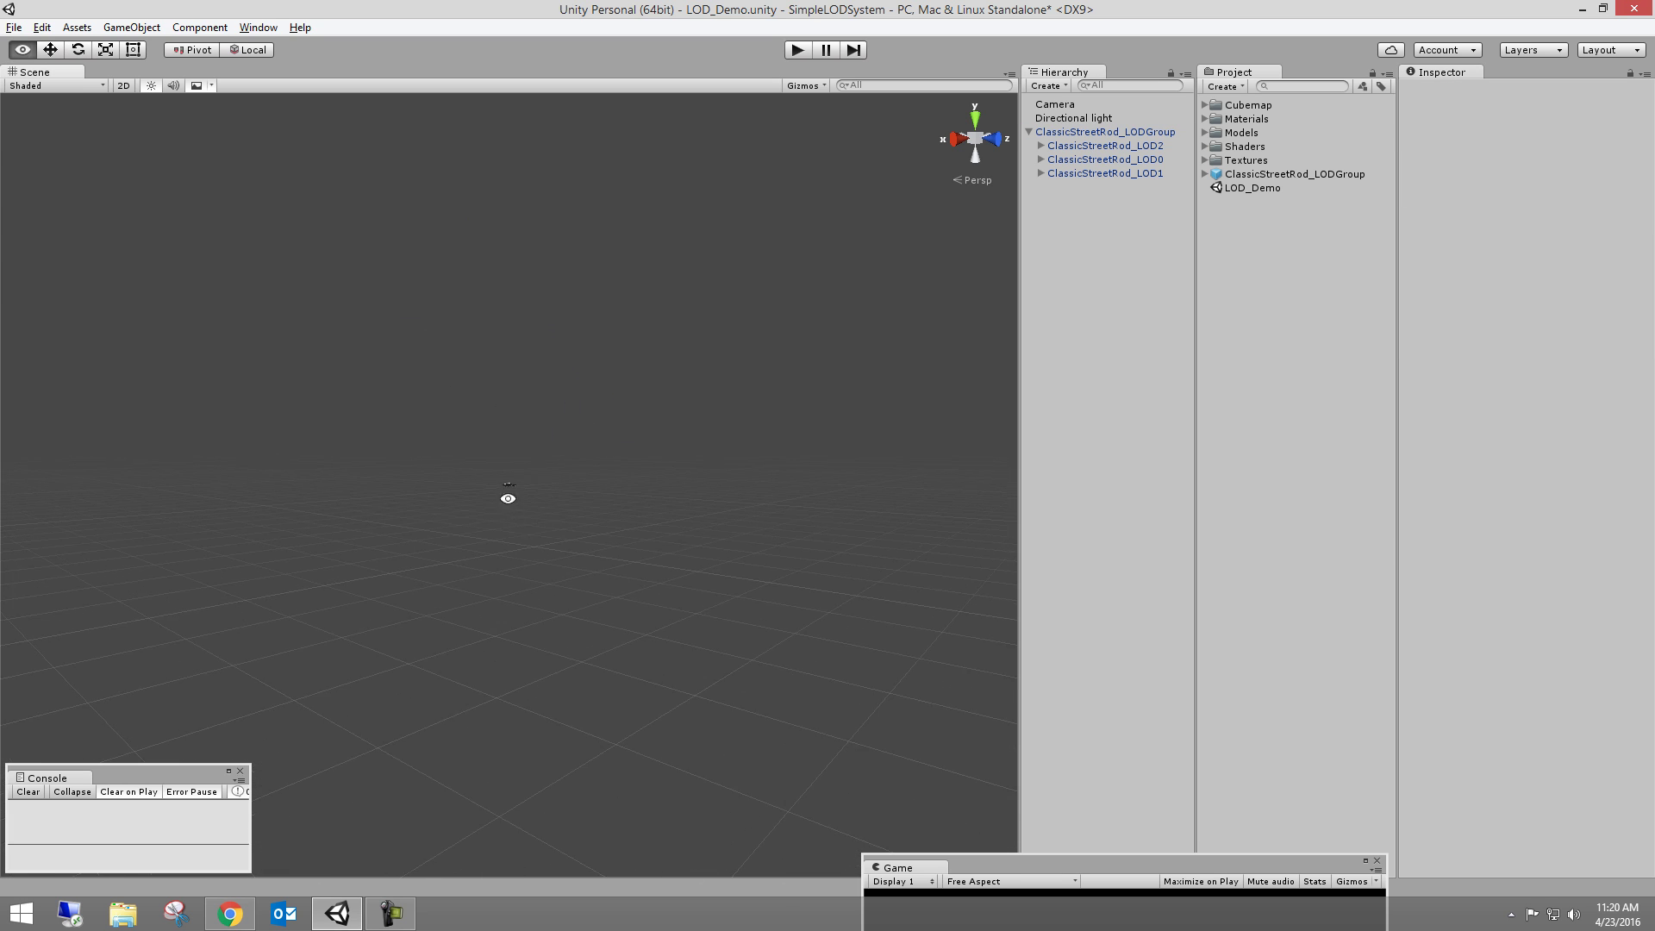
left_click_drag(861, 558, 962, 210, "alt")
left_click(1104, 131)
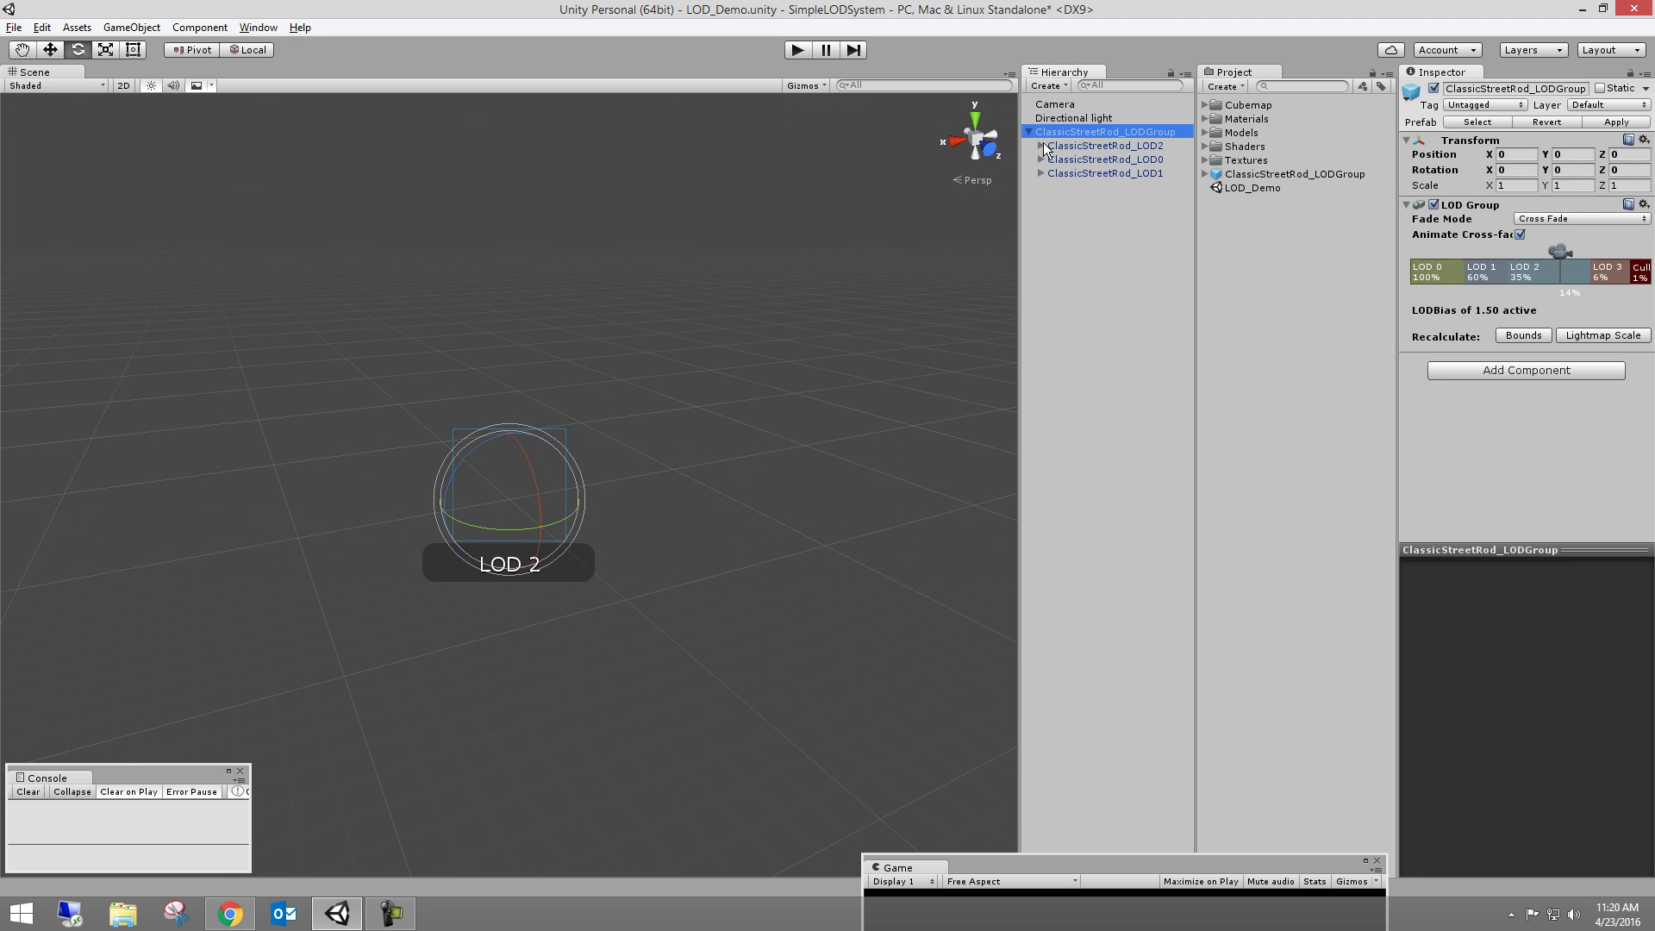
left_click_drag(528, 399, 762, 493, "alt")
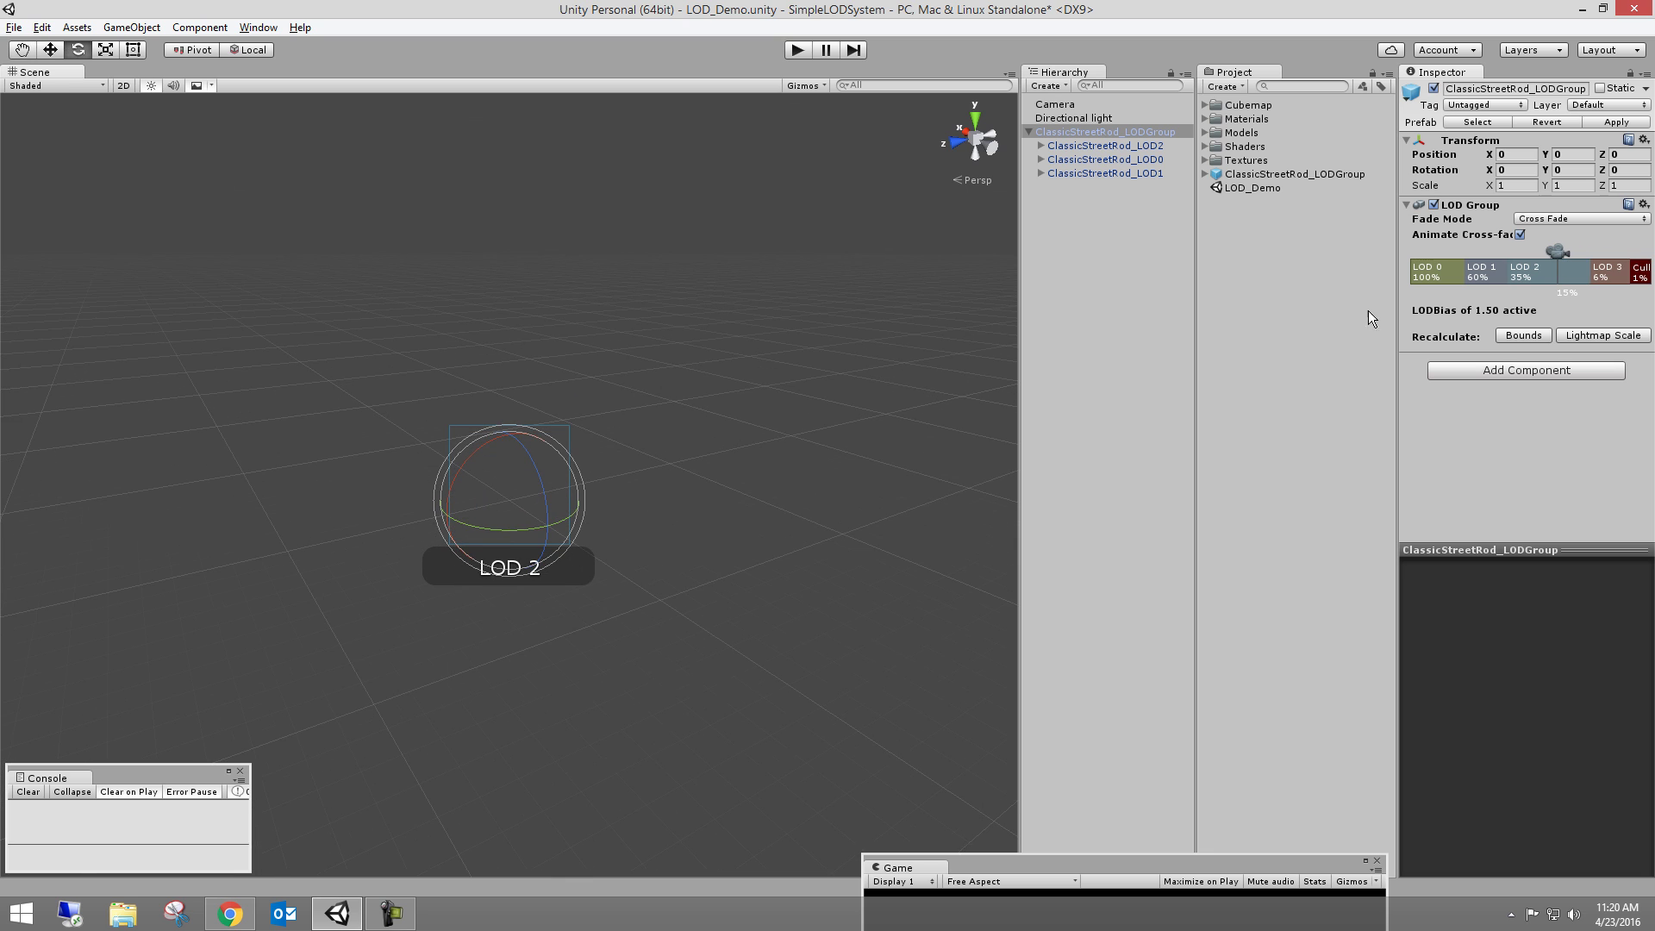
left_click(1524, 276)
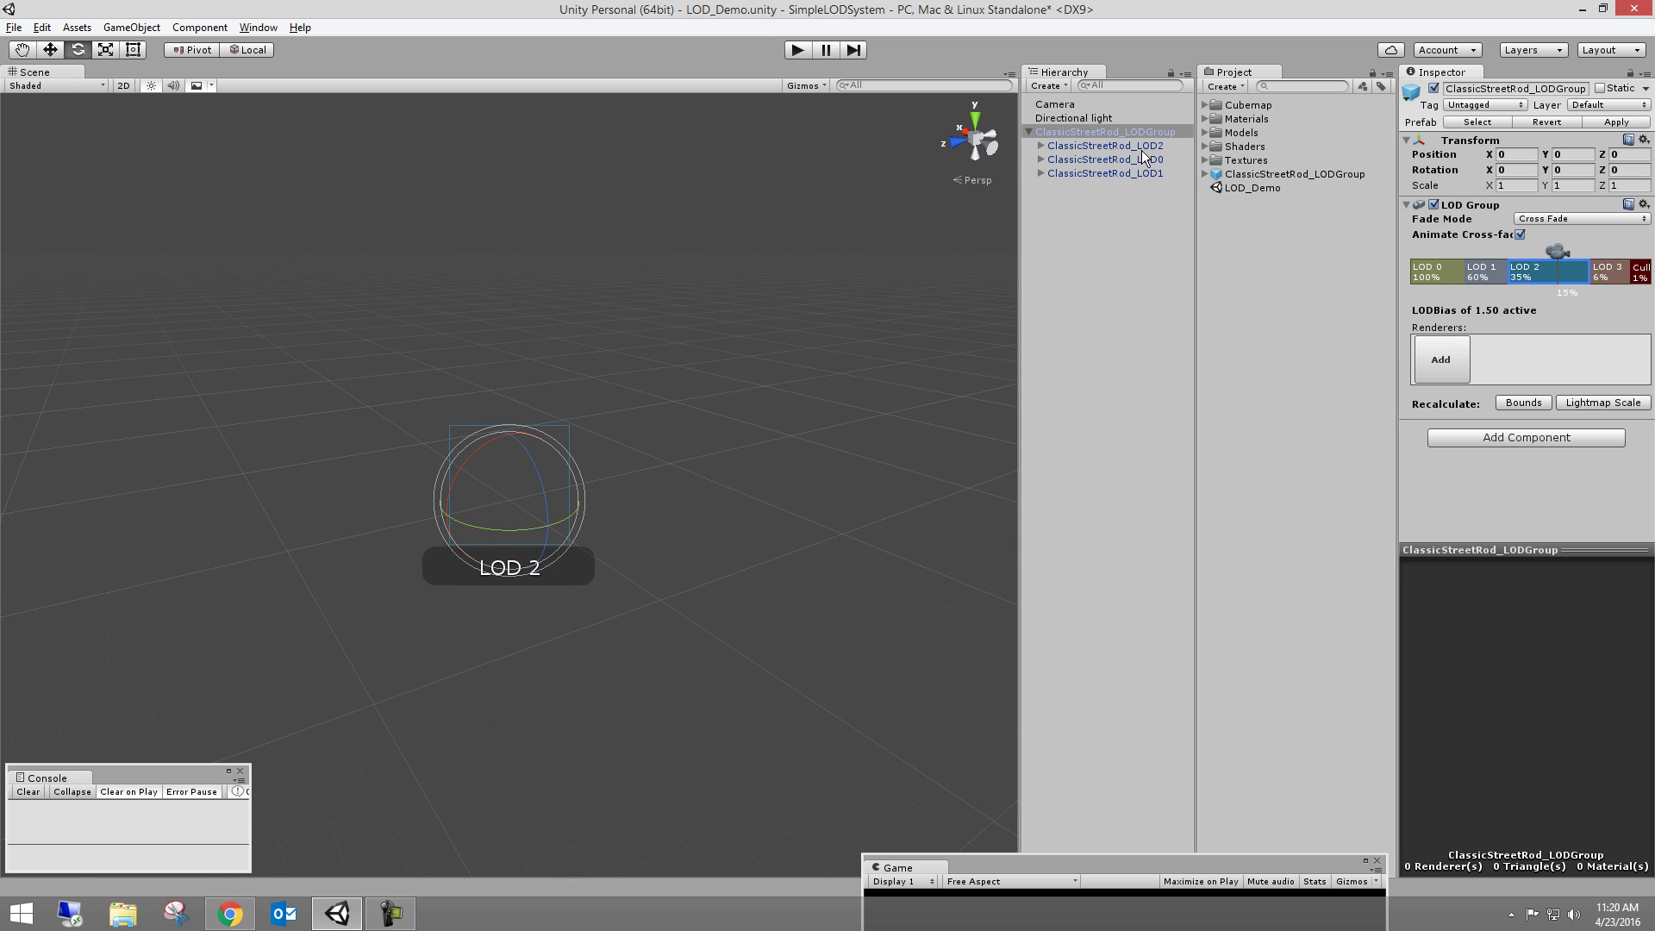
left_click_drag(1528, 274, 1528, 274)
left_click(1483, 271)
left_click(1607, 272)
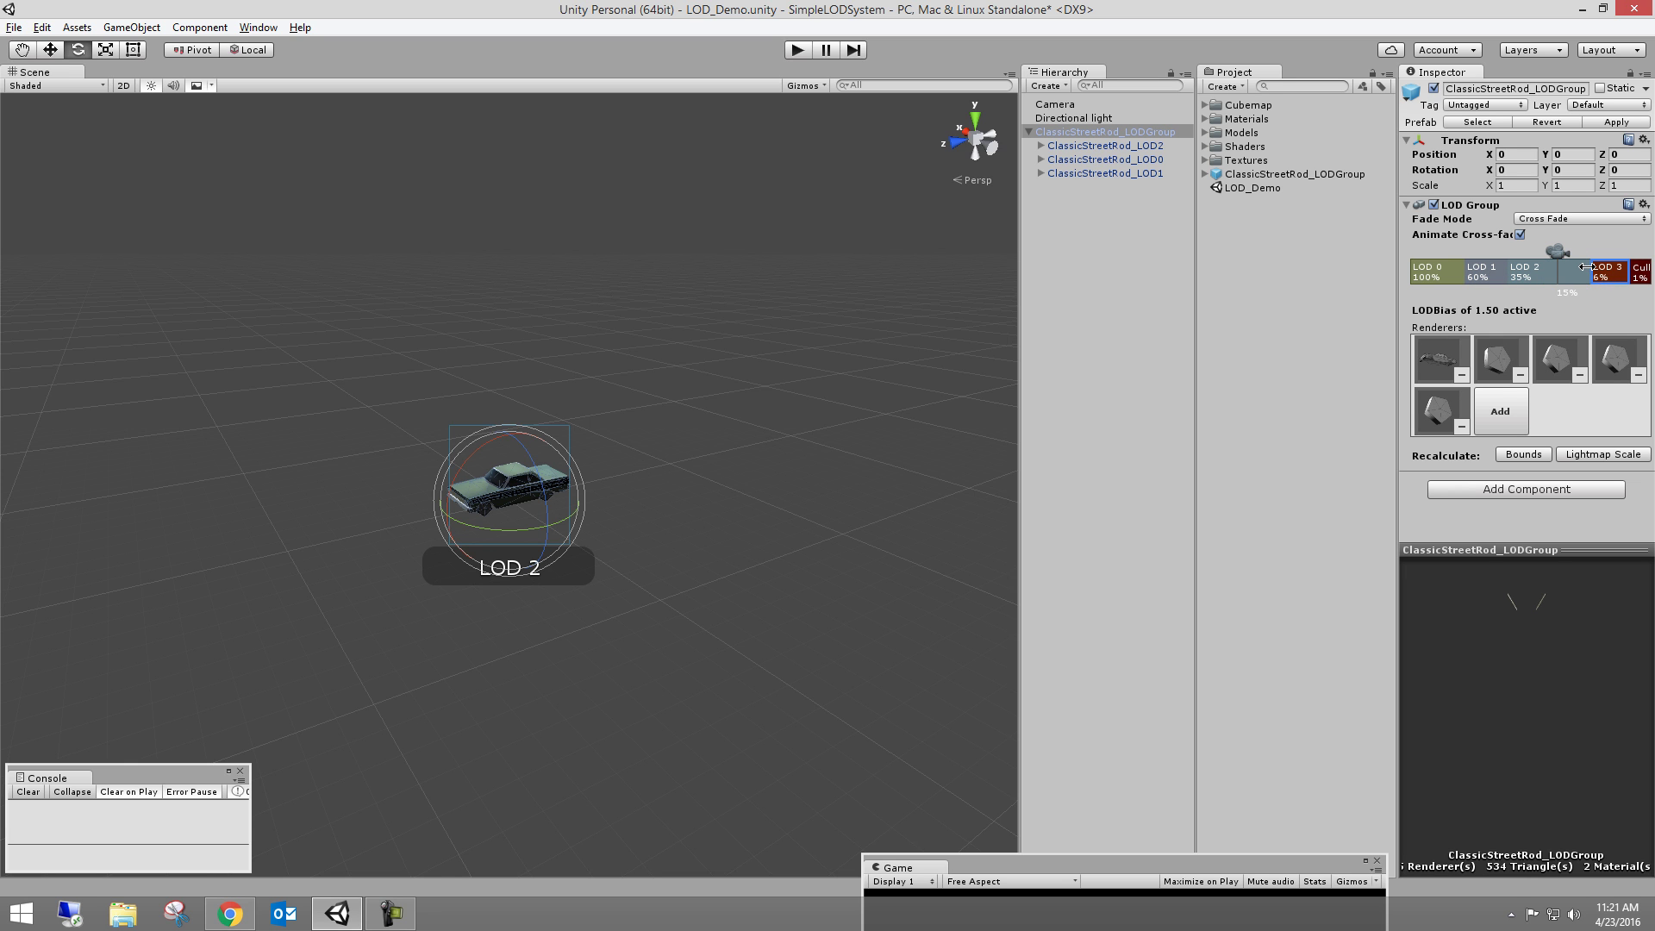
left_click_drag(1558, 255, 1600, 259)
- Add a 3D cube to the scene at the car's location
left_click(635, 334)
left_click_drag(666, 411, 639, 379, "alt")
right_click_drag(640, 379, 636, 376, "alt")
scroll(637, 376, "up", 10)
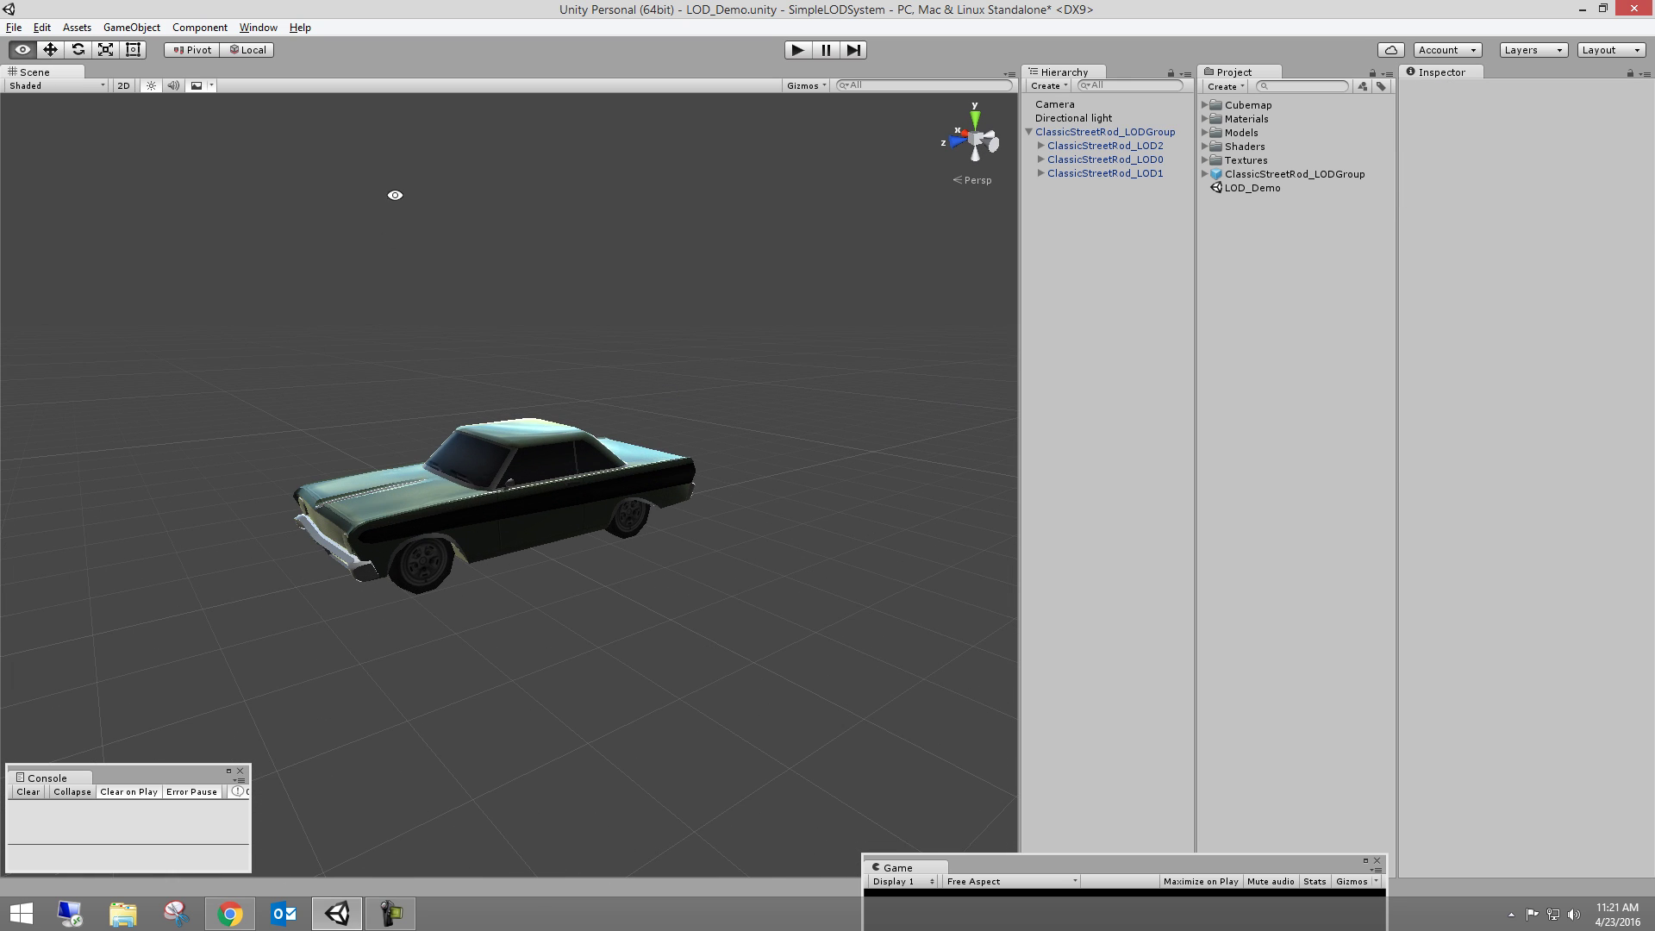
left_click(130, 29)
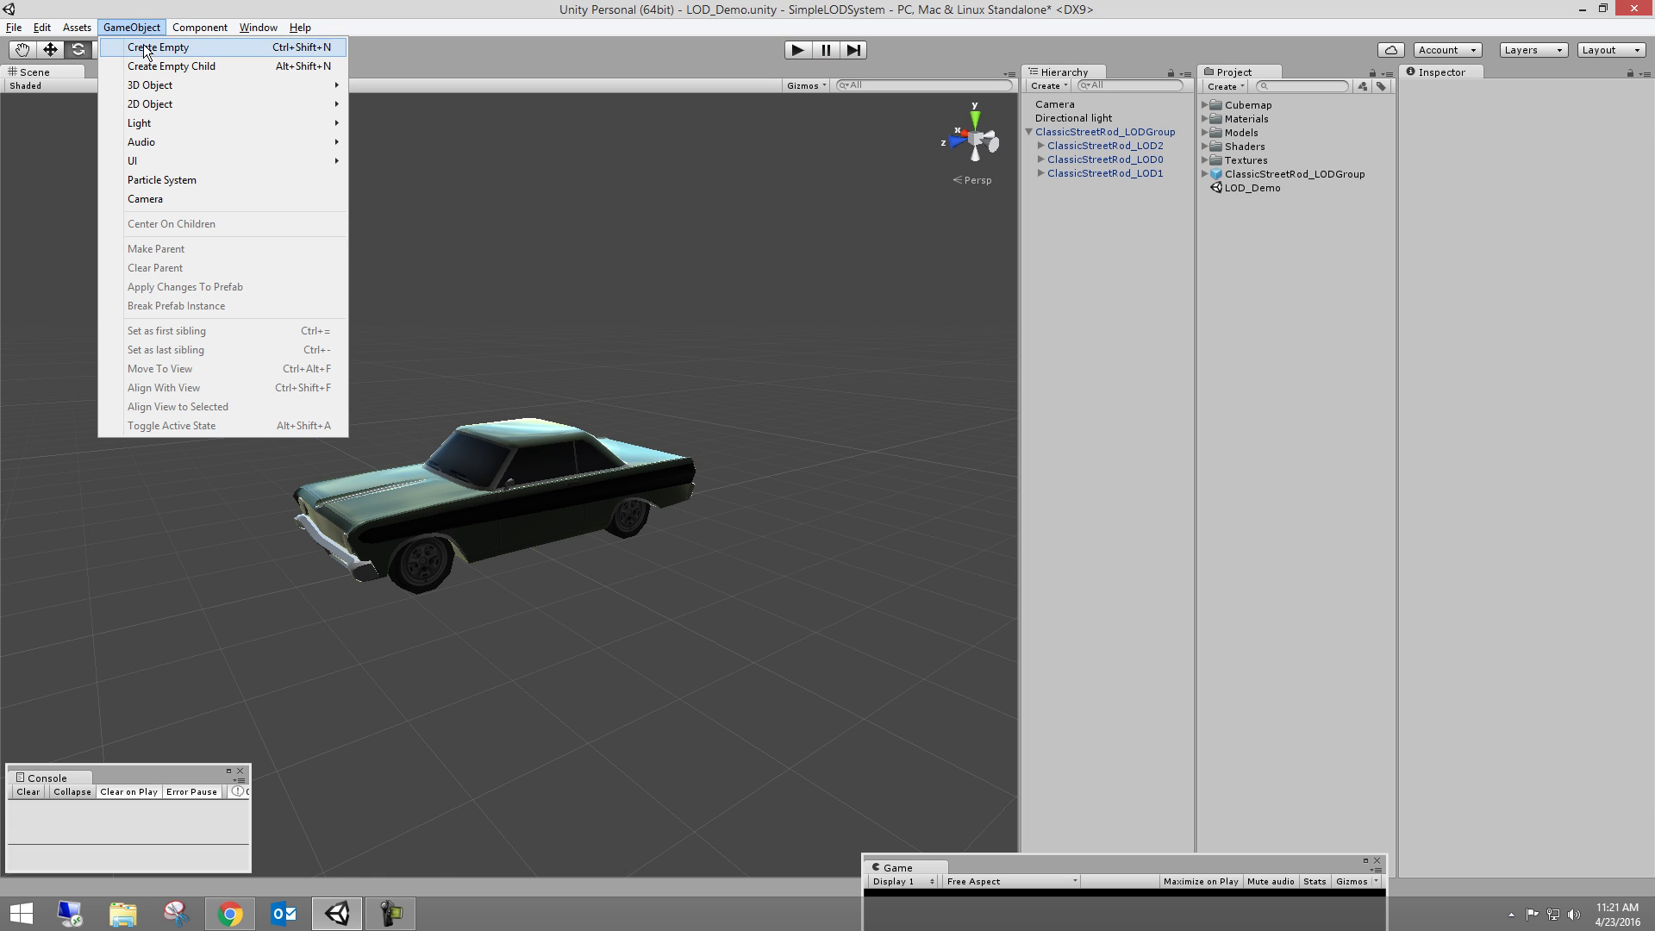
mouse_move(159, 86)
left_click(386, 85)
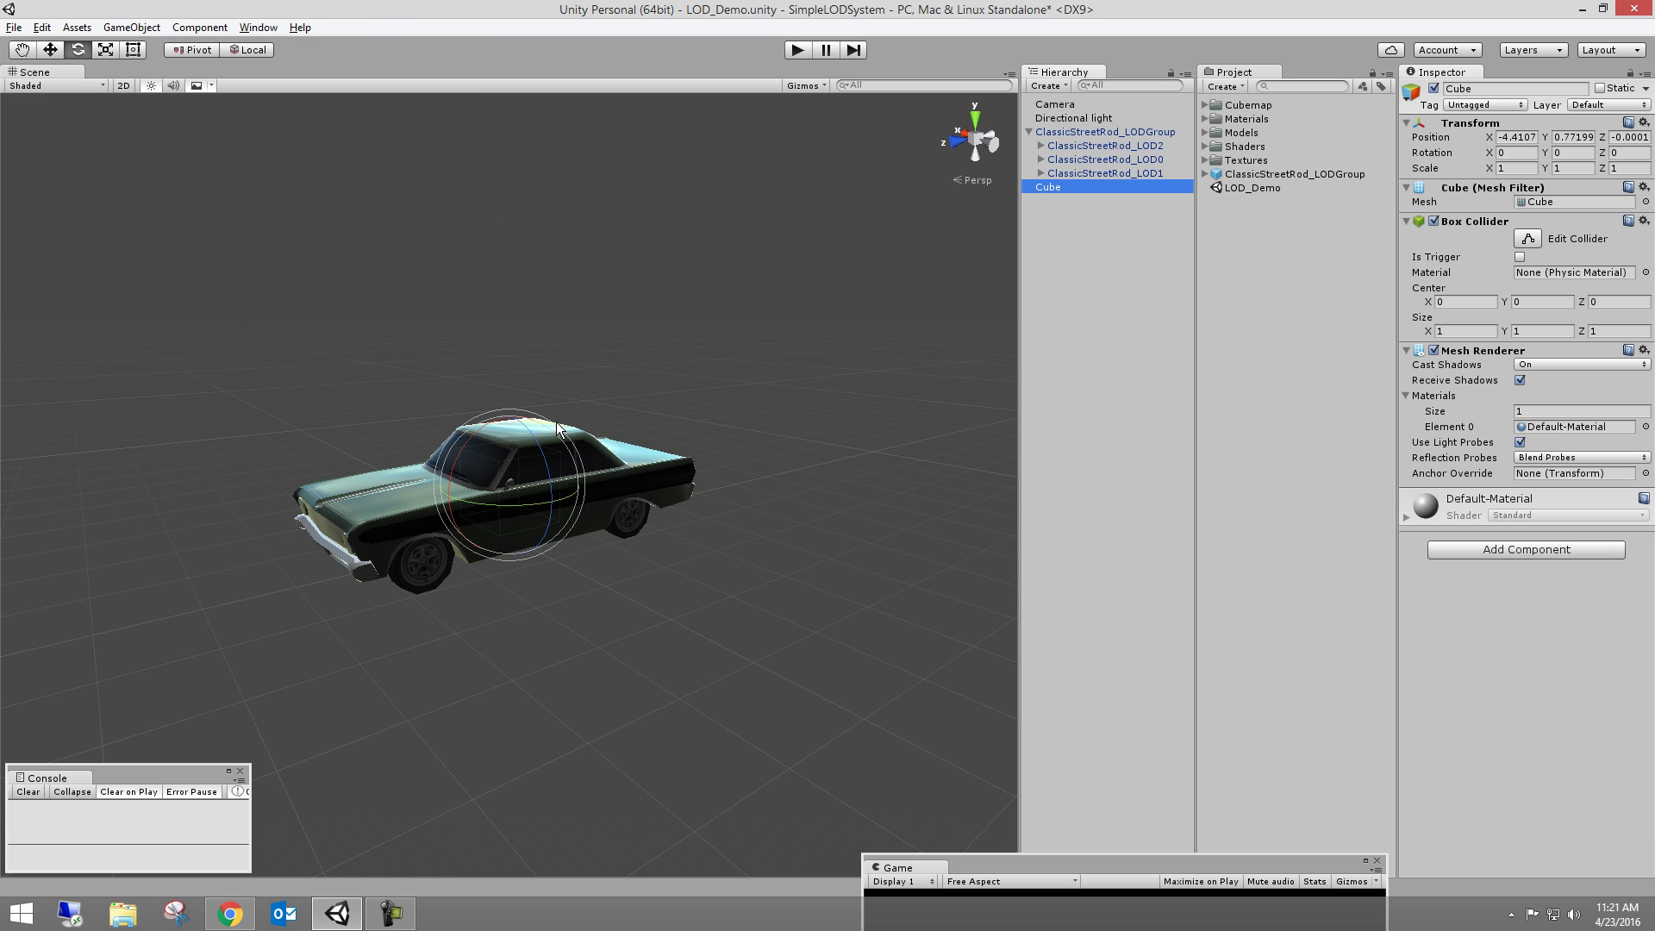
- Scale the cube to about 1.98 × 1.33 × 5.34 so that it roughly encloses the car body
left_click_drag(493, 467, 569, 487, "alt")
key("r")
left_click_drag(510, 416, 512, 428)
mouse_move(436, 469)
left_mouse_down("alt")
mouse_move(552, 513)
mouse_move(465, 474)
left_mouse_up("alt")
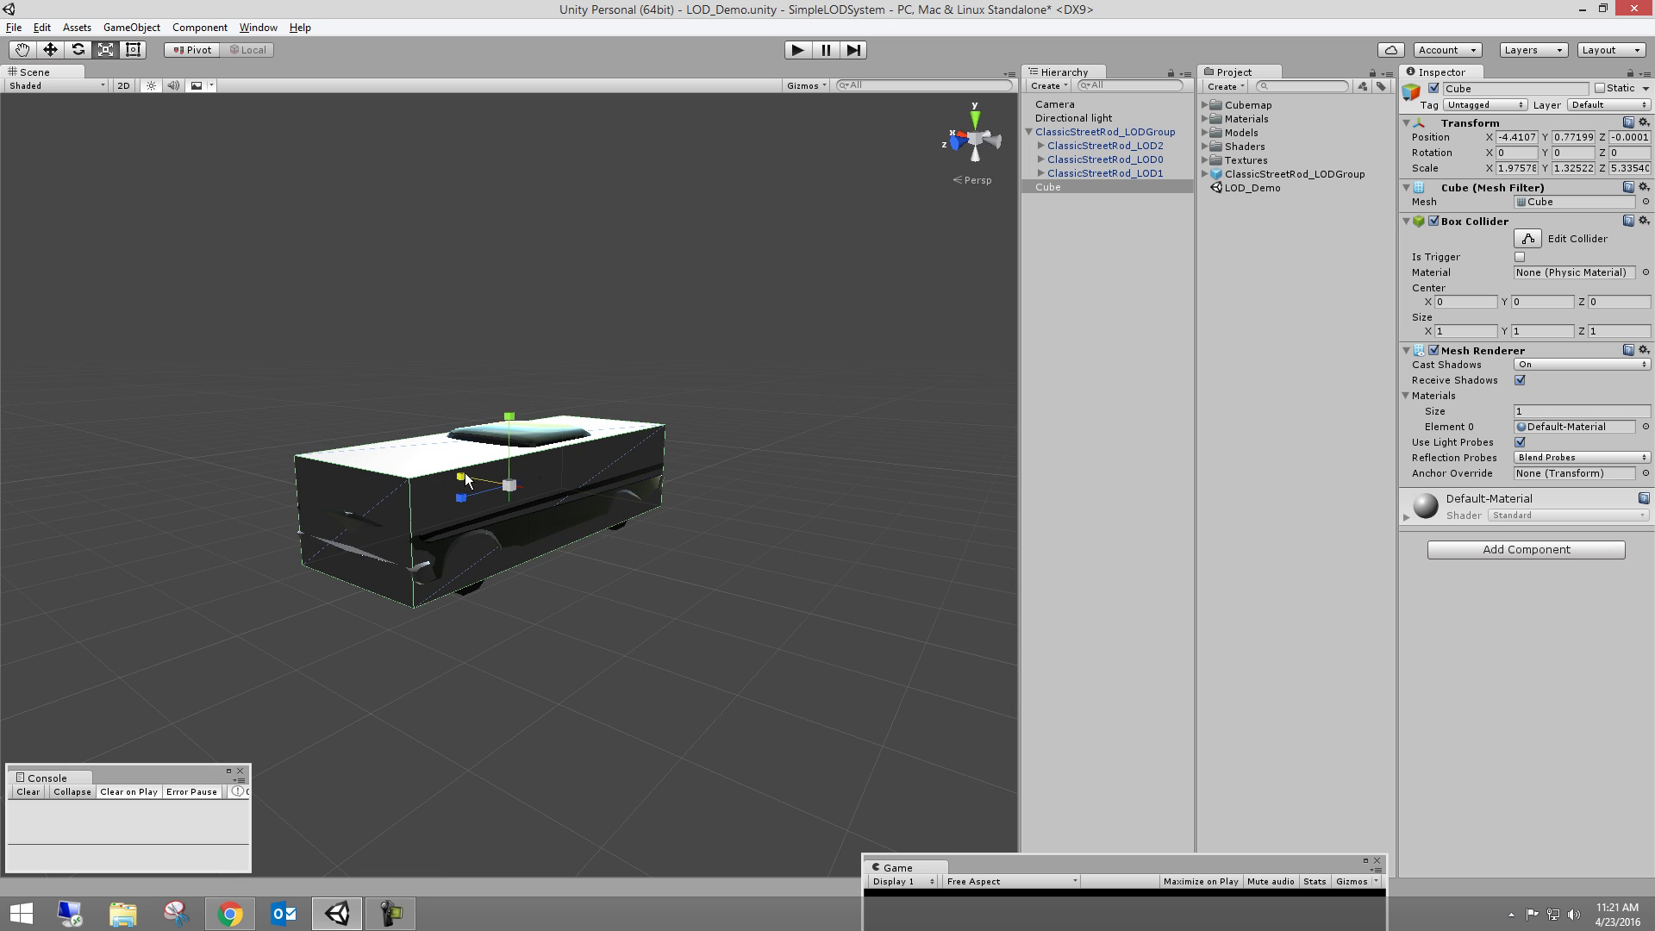
- Remove the Box Collider component from the cube
right_click(1463, 219)
left_click(1508, 292)
scroll(856, 370, "up", 3)
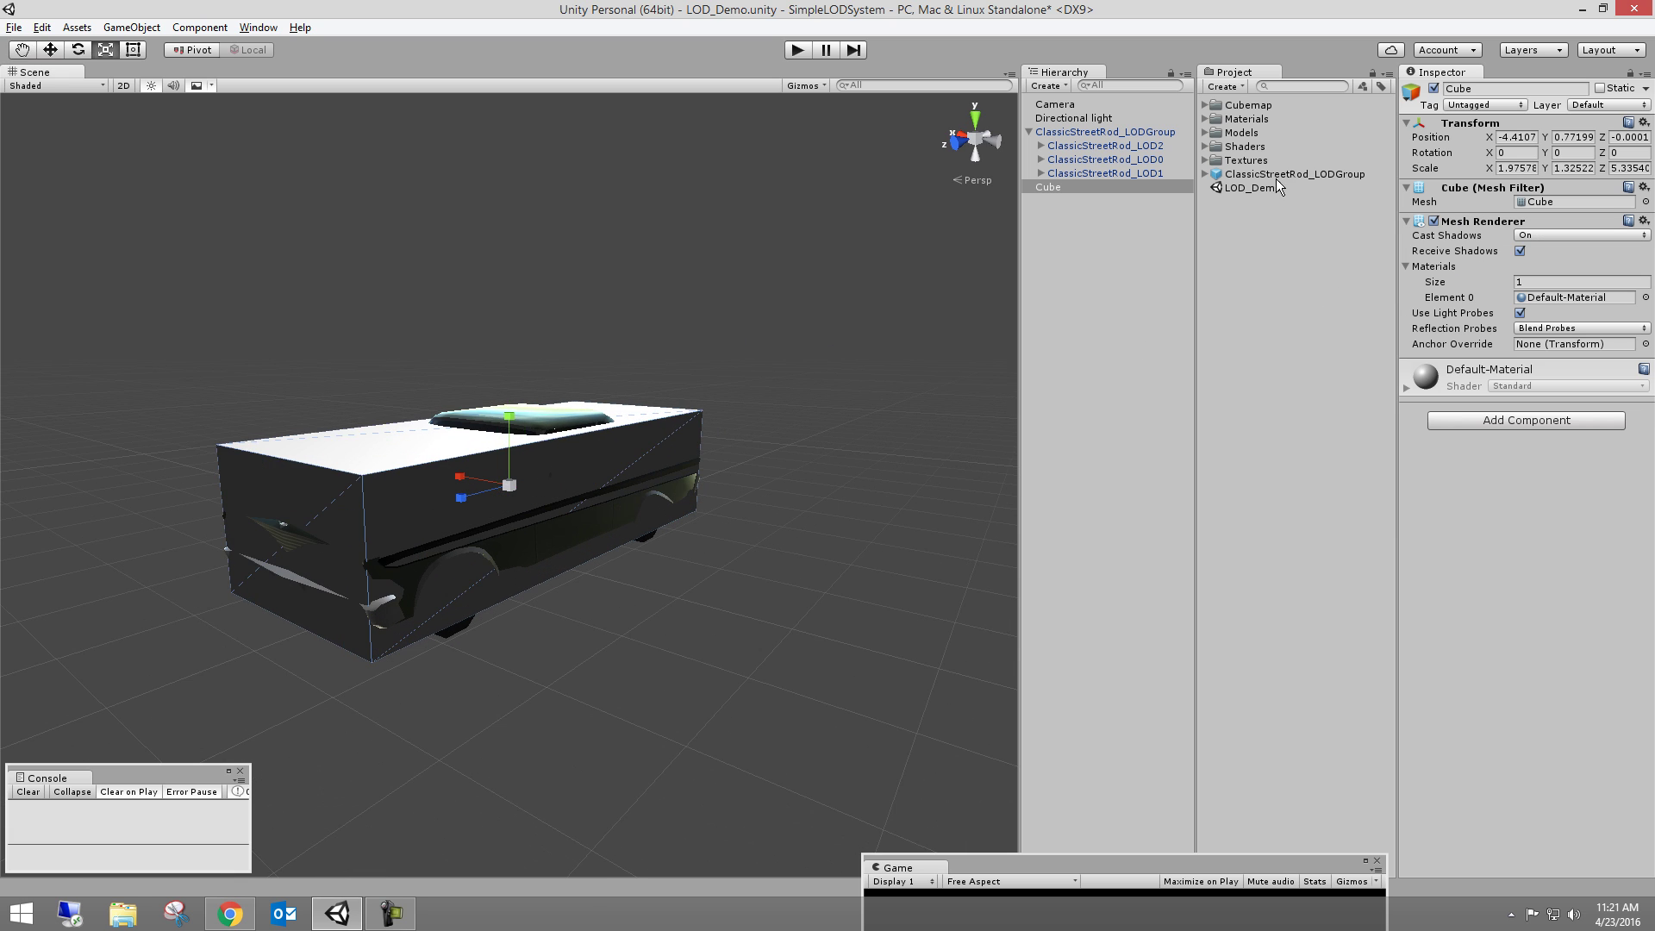
- Apply the Classic_Street_Rod_Mat material to the cube and inspect it from several sides
left_click(1206, 133)
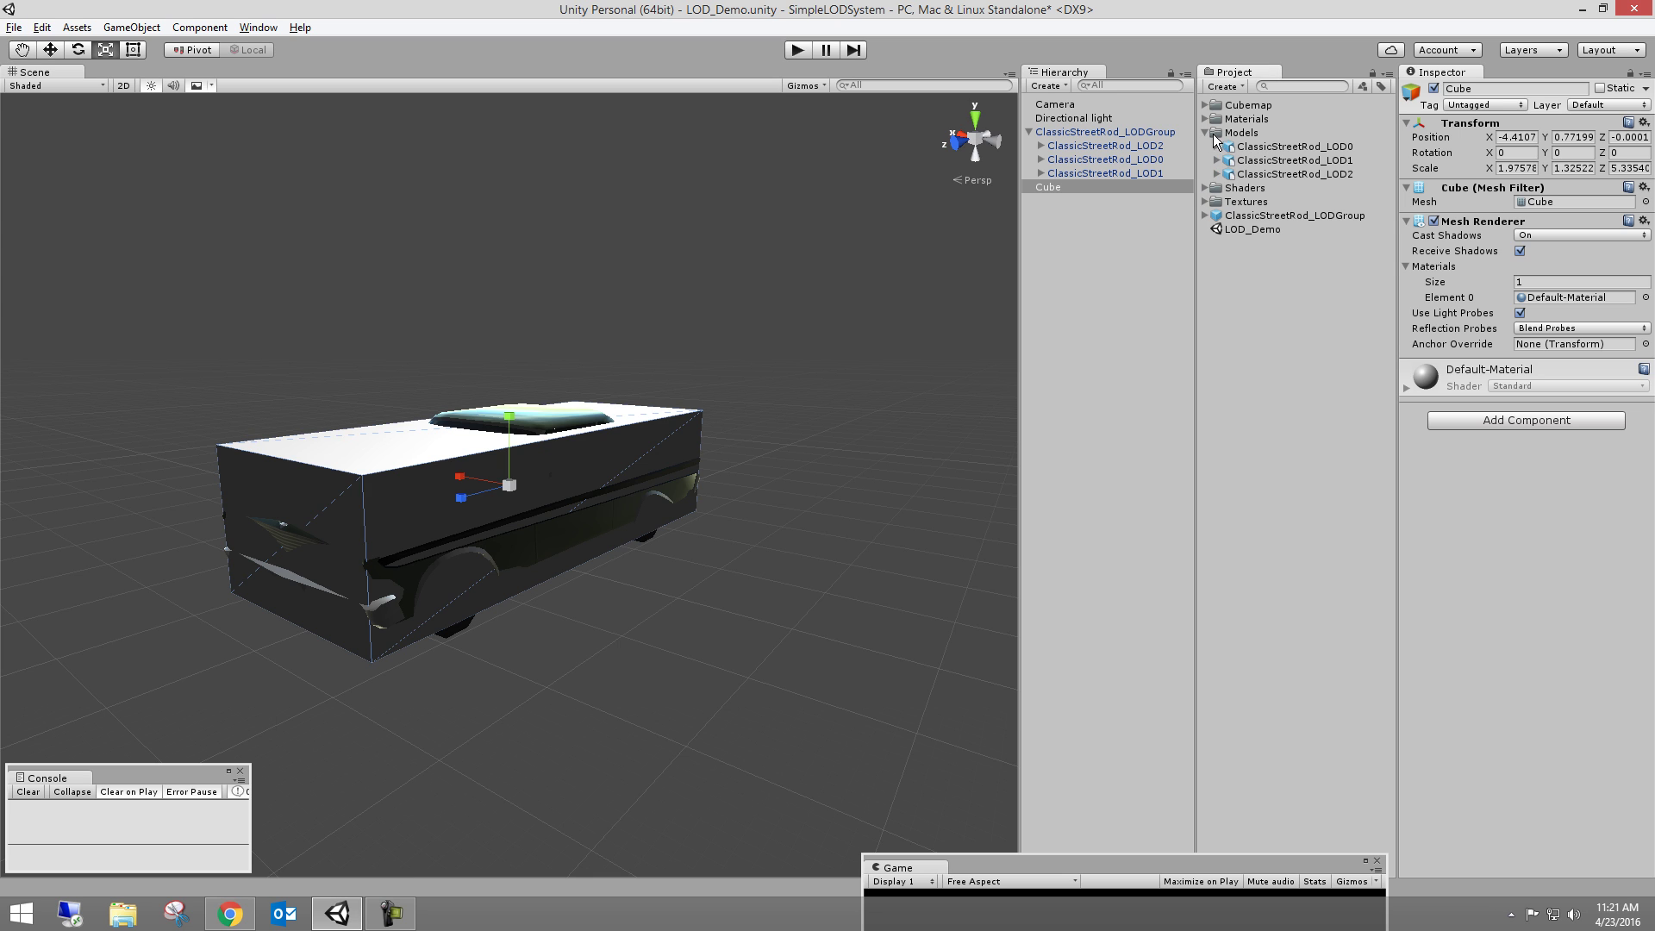
left_click(1205, 119)
left_click(1206, 160)
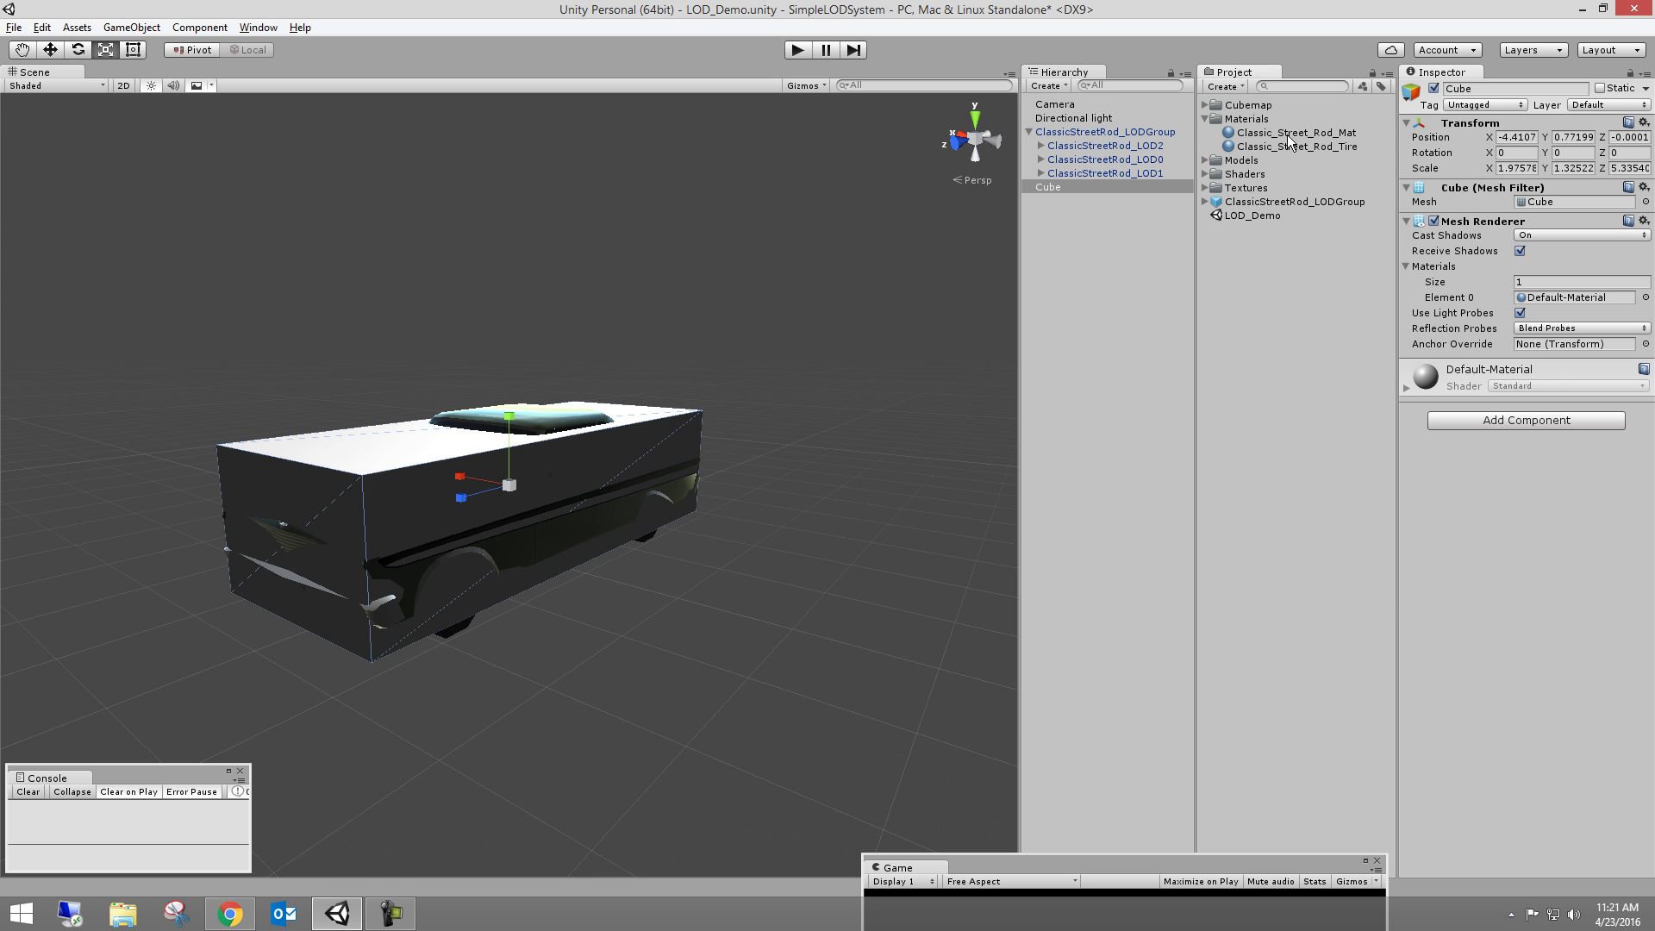
left_click_drag(1287, 134, 464, 463)
right_click_drag(535, 396, 764, 529, "alt")
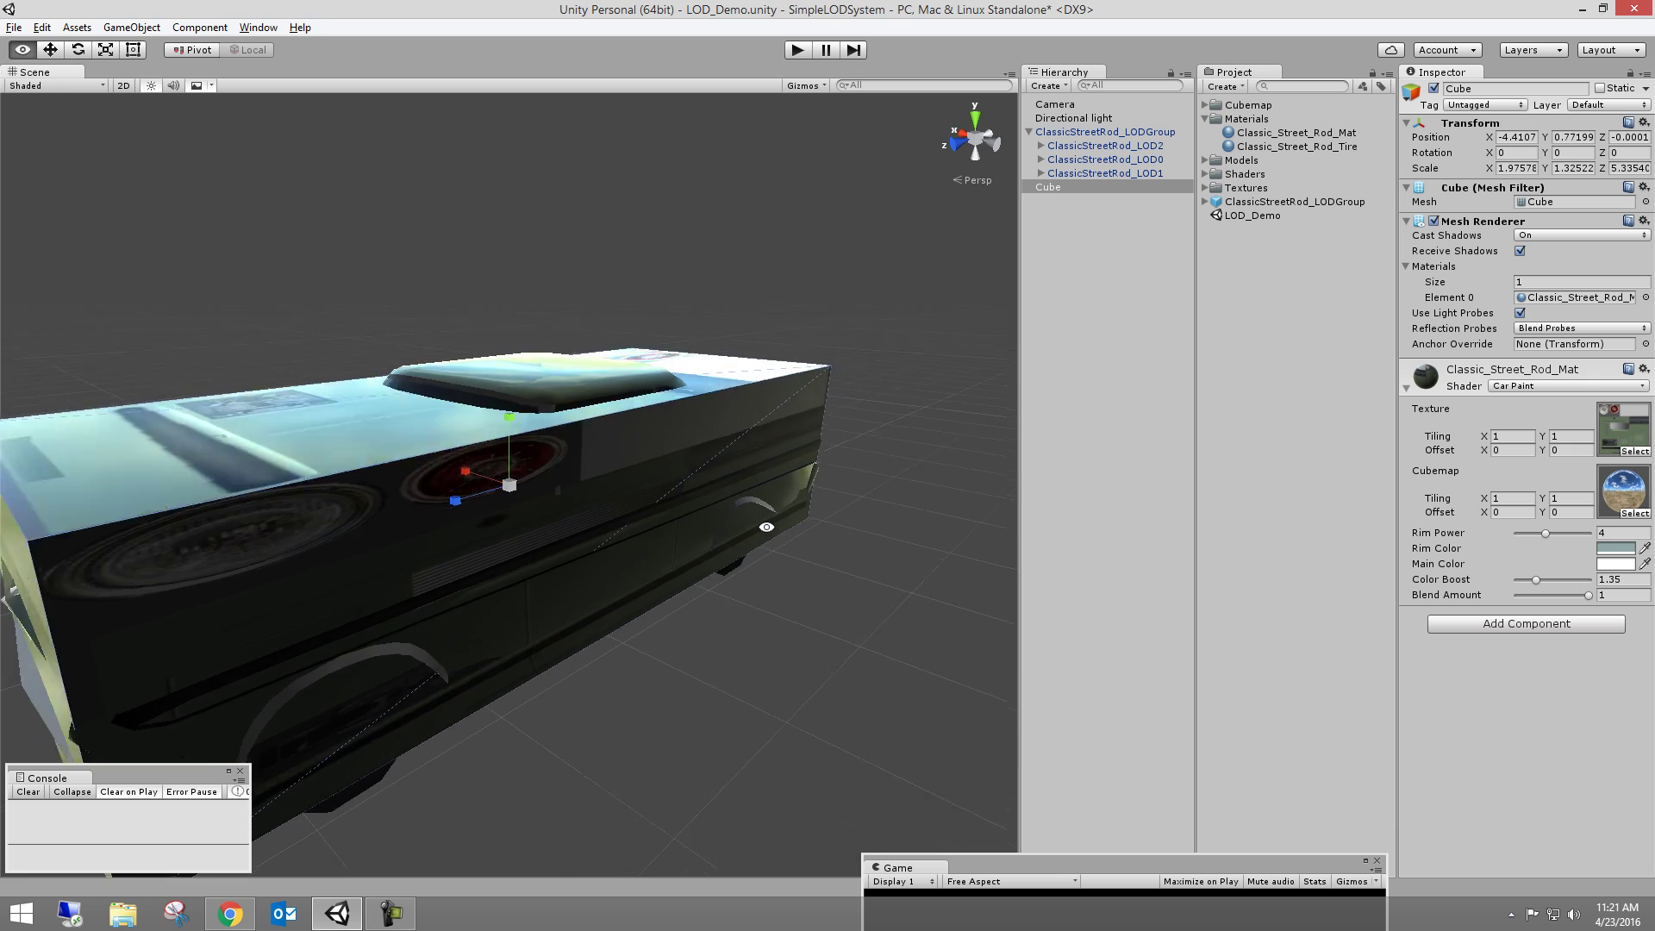
left_click_drag(764, 529, 933, 474, "alt")
left_click_drag(590, 415, 711, 438, "alt")
left_click_drag(534, 546, 581, 440, "alt")
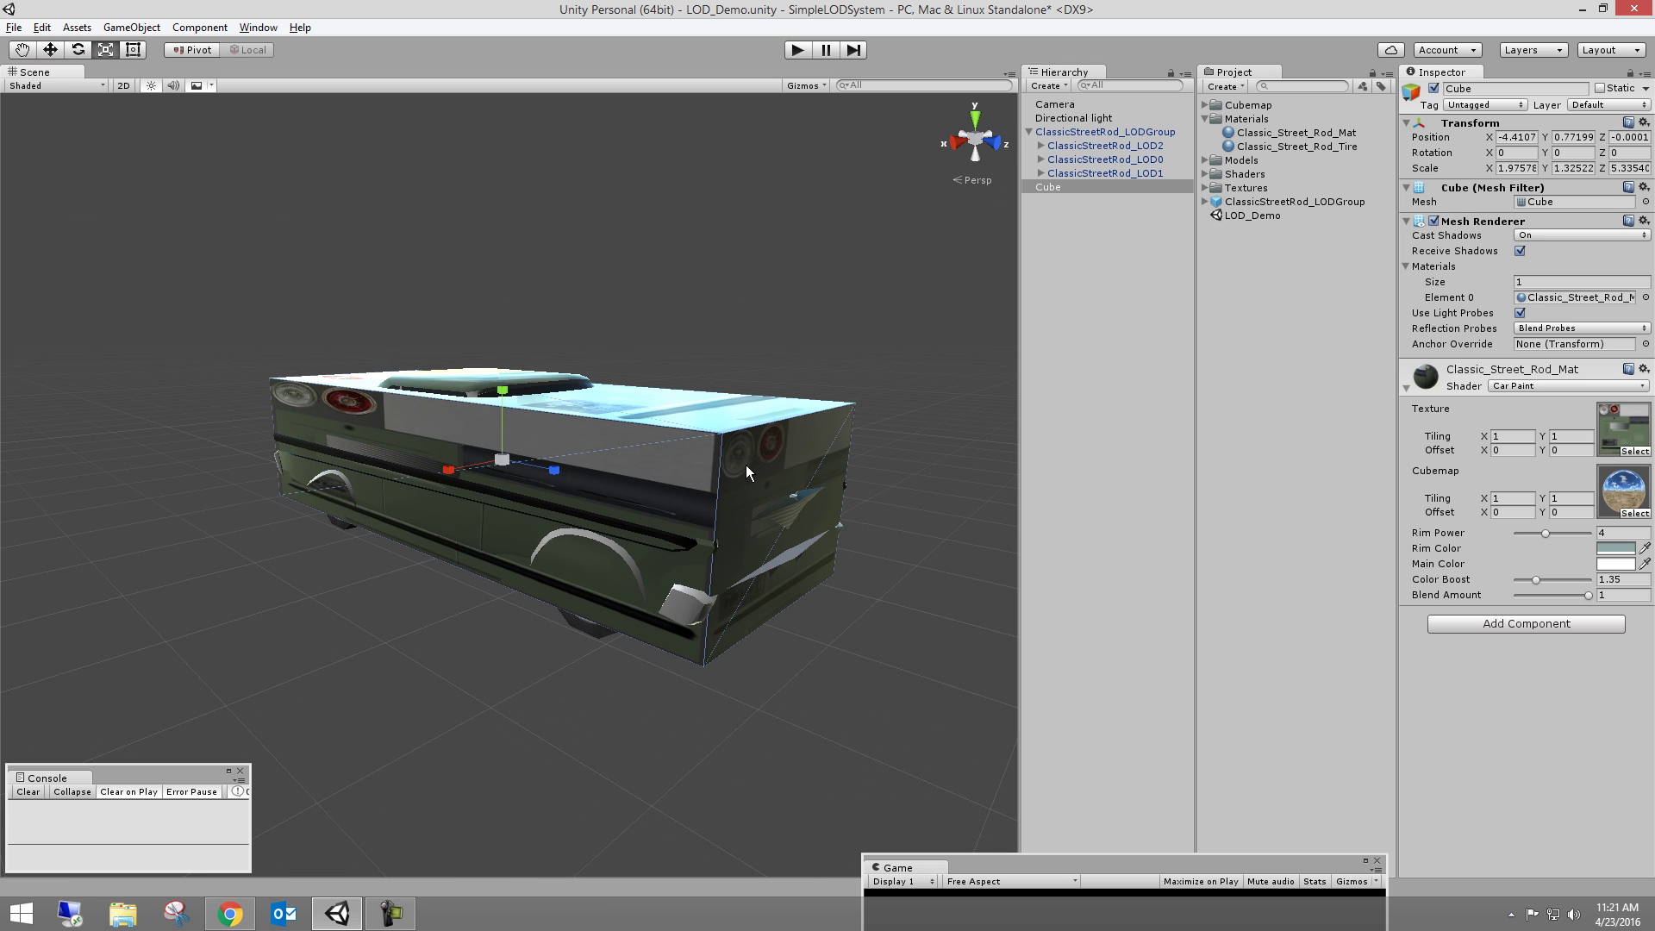
left_click_drag(825, 381, 431, 405, "alt")
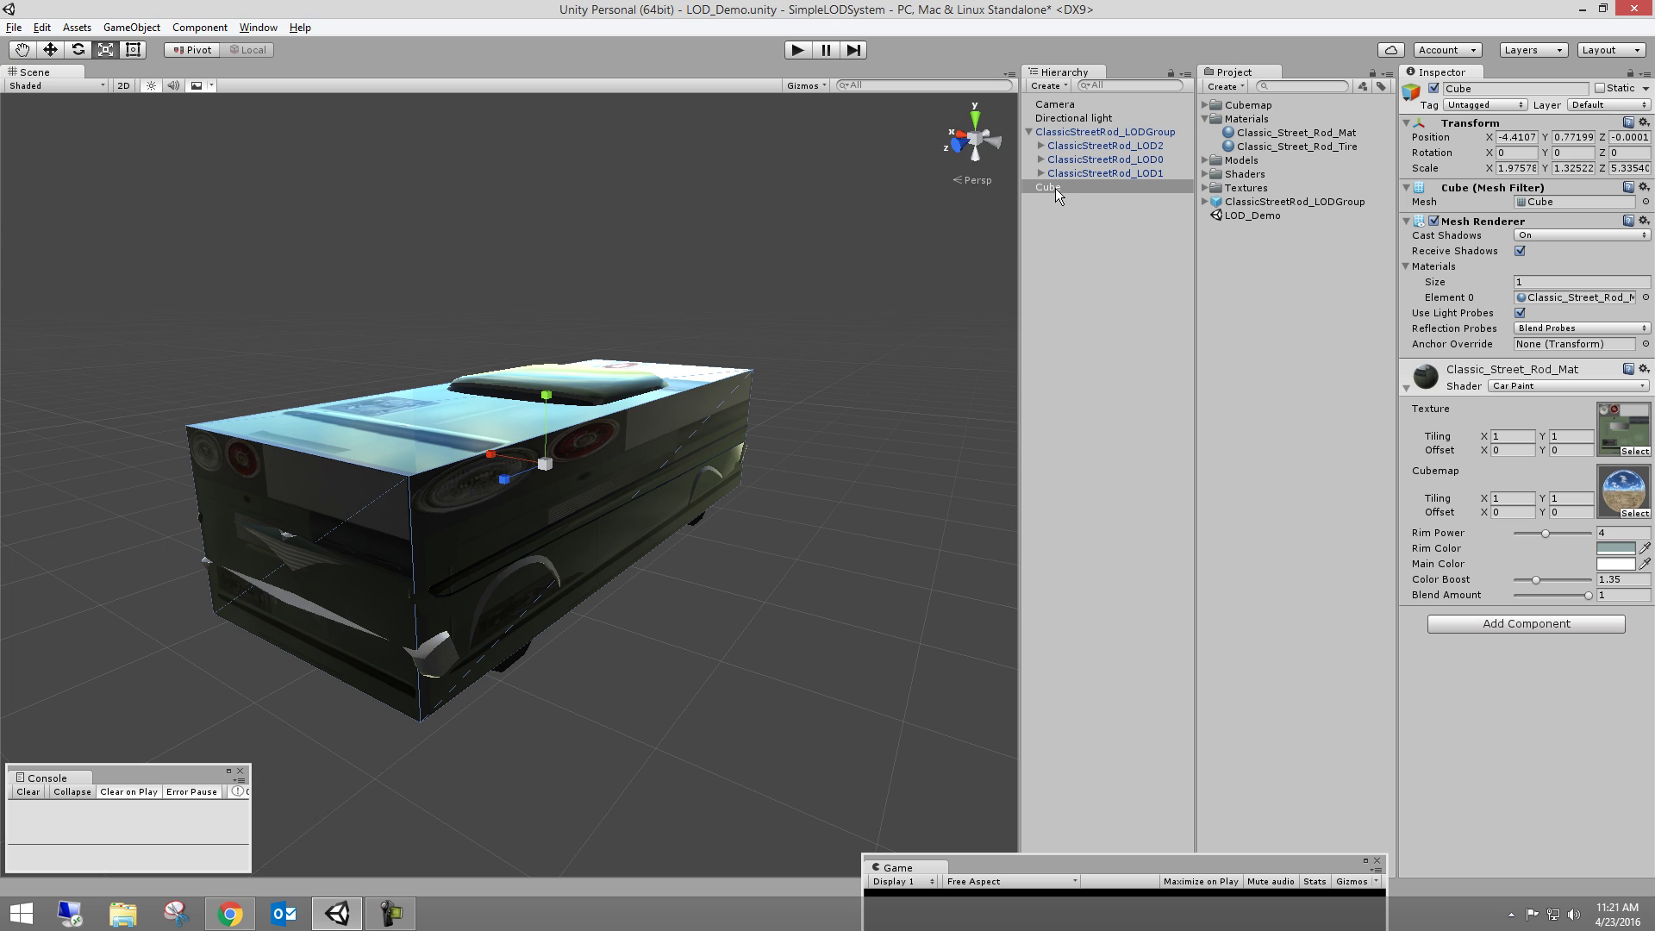
- Make the cube a child of ClassicStreetRod_LODGroup and rename it LOD3
left_click_drag(1056, 188, 1090, 137)
left_click(1085, 189)
type("LOD3")
key("Return")
- Add the LOD3 cube to the renderers of the group's LOD 3 level and check the car from farther away
left_click(1057, 135)
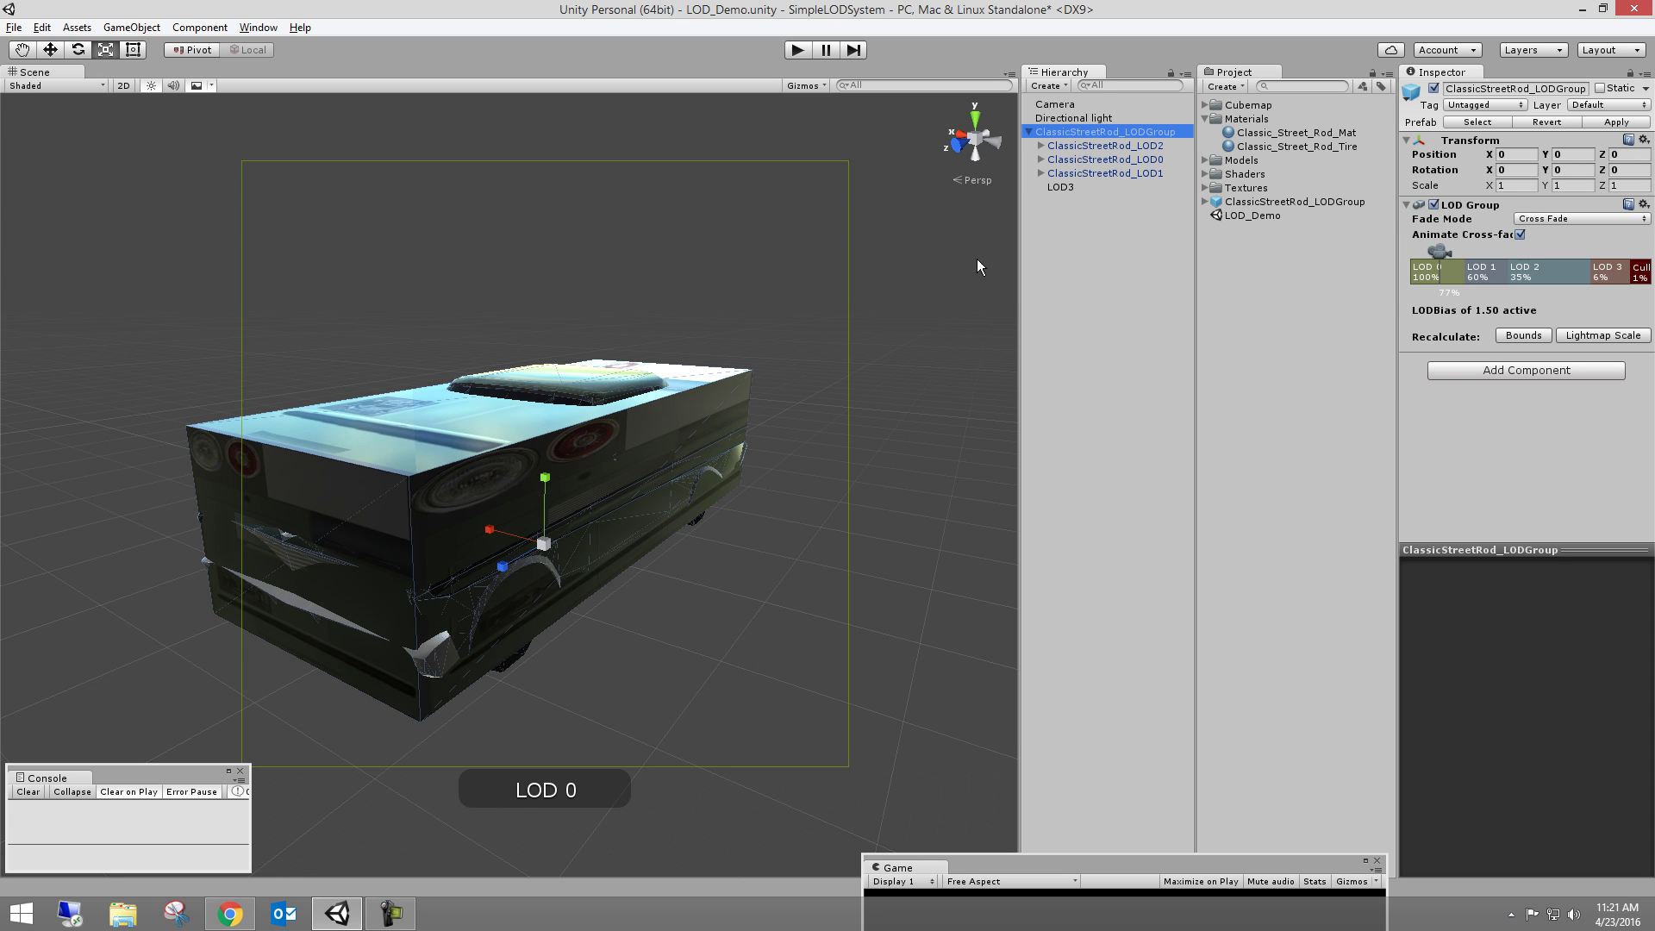
left_click(1602, 274)
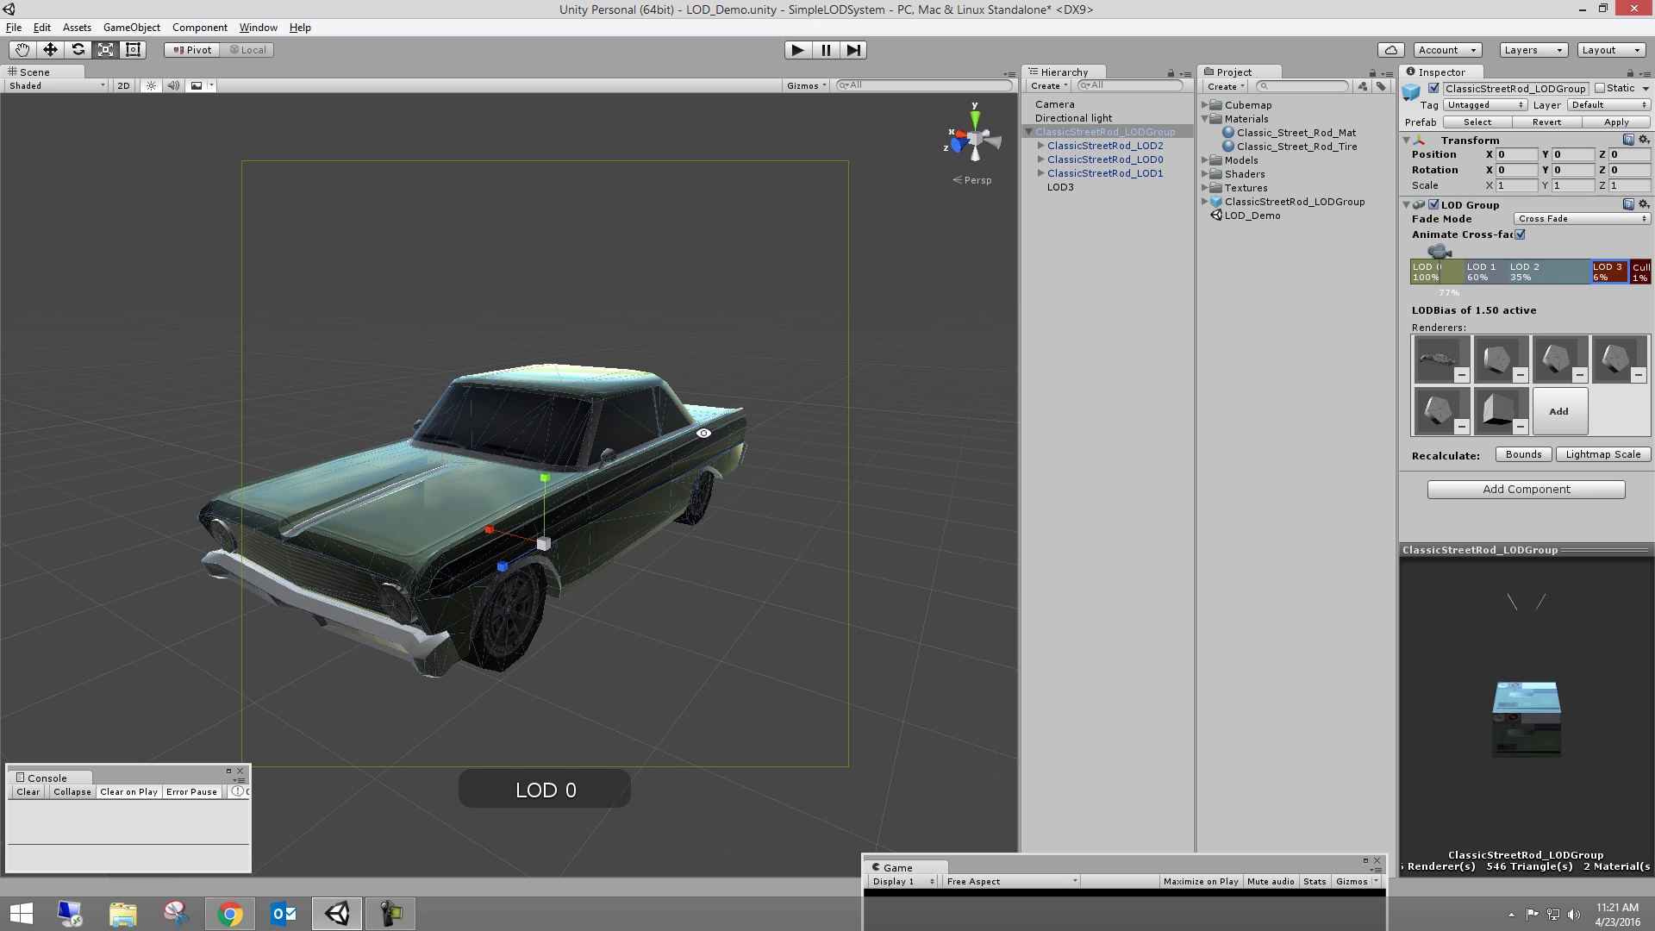
right_click_drag(704, 433, 405, 358, "alt")
left_click_drag(702, 443, 655, 435, "alt")
mouse_move(655, 435)
right_mouse_down("alt")
mouse_move(592, 384)
mouse_move(526, 367)
right_mouse_up("alt")
right_click_drag(773, 465, 707, 405, "alt")
left_click(1084, 382)
right_click_drag(464, 301, 980, 585)
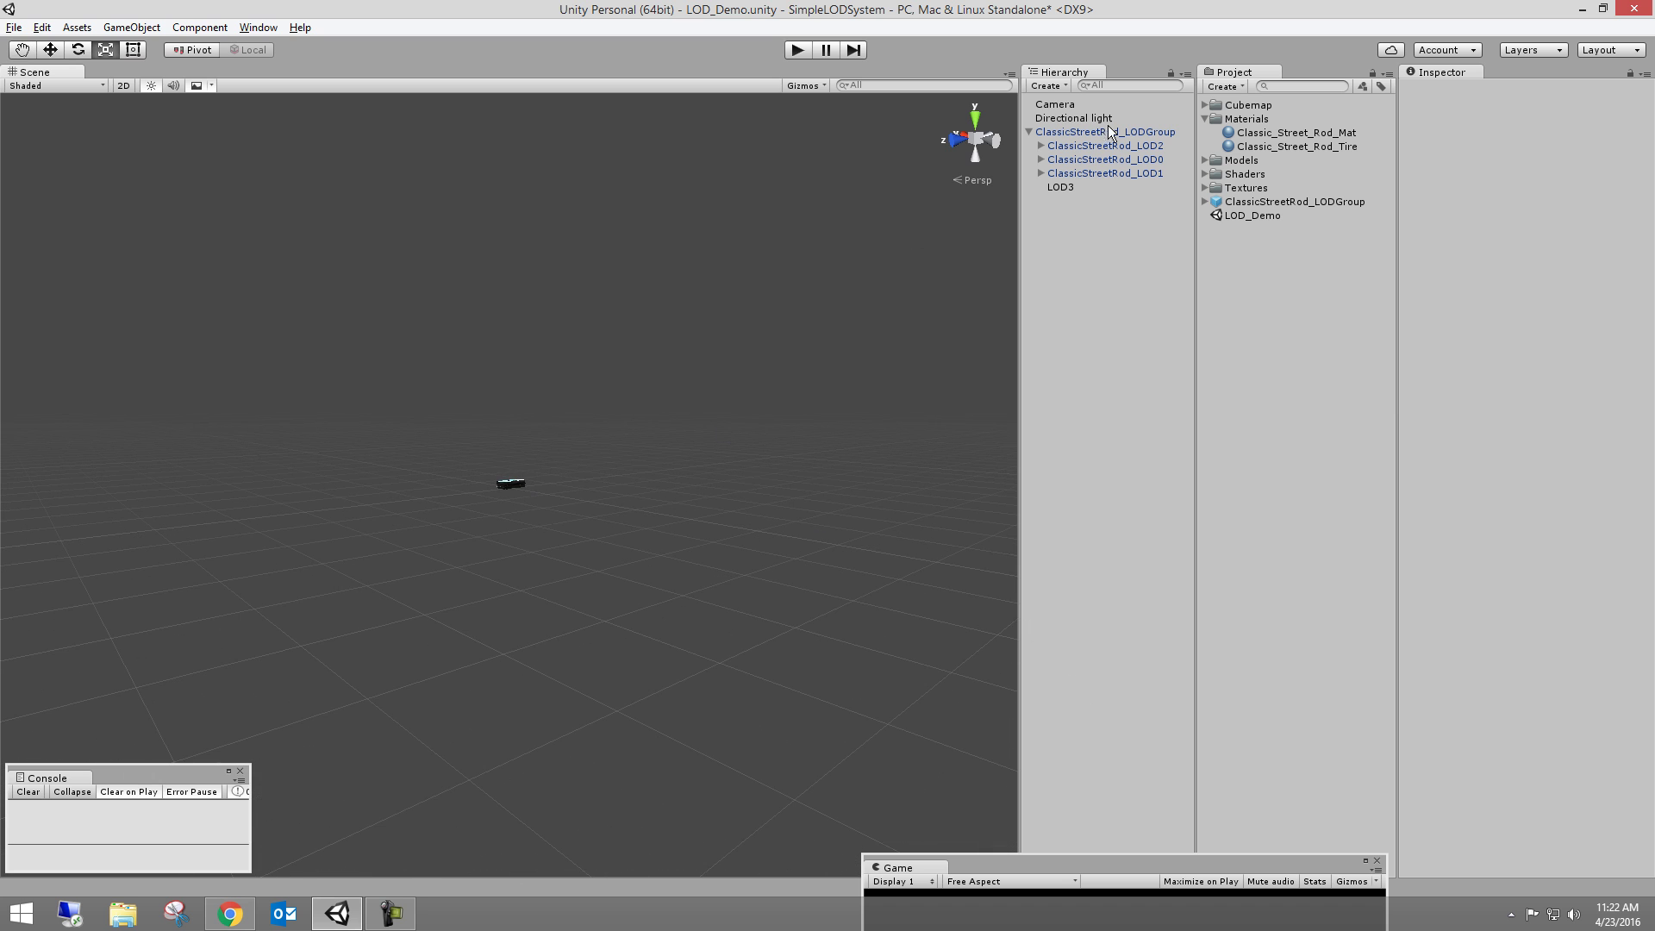
- Lower the LOD group's LOD 3 threshold to about 1% and its Culled threshold to about 0%
left_click(1063, 133)
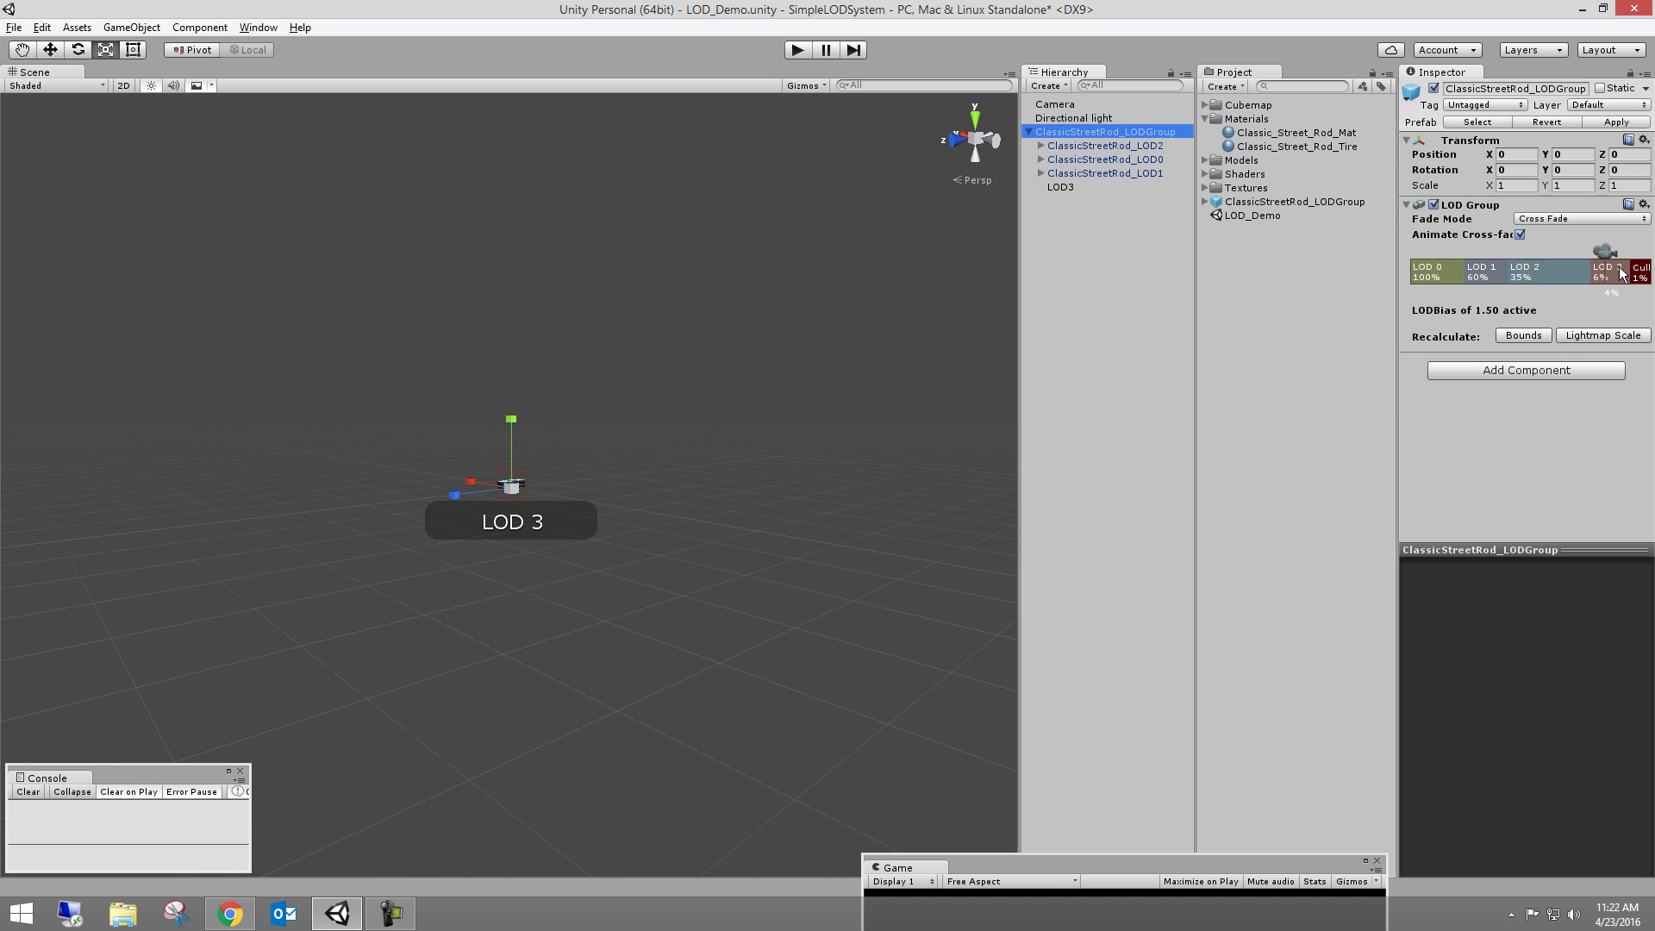
left_click_drag(1589, 270, 1627, 276)
left_click(778, 359)
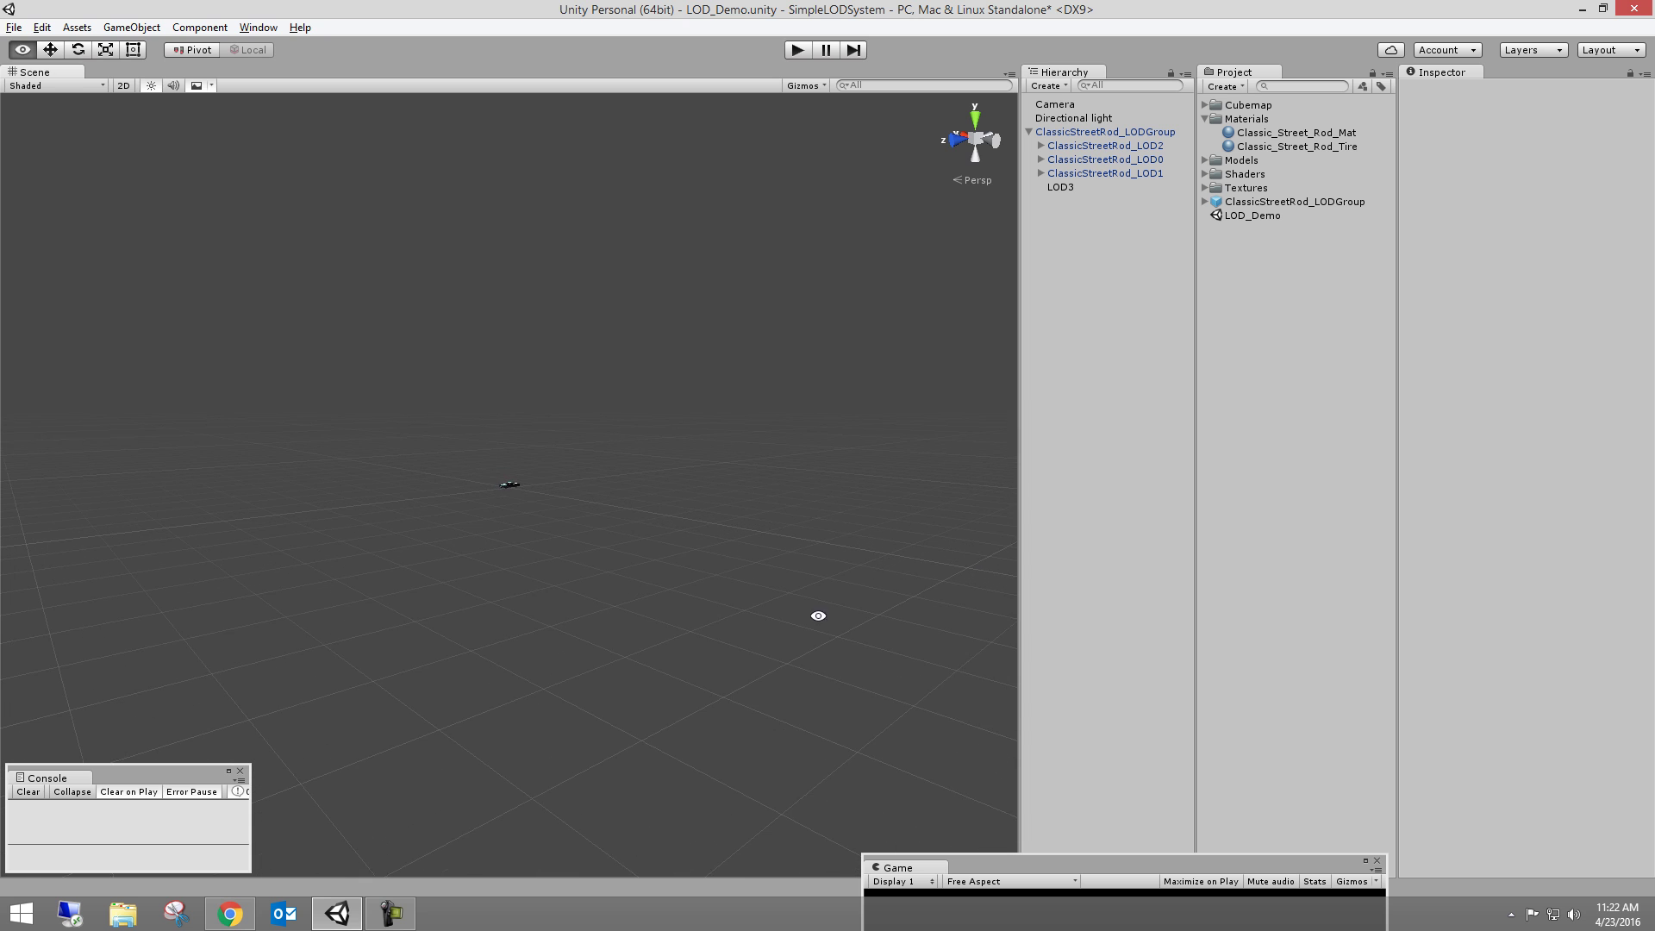
- Examine the car's switch between LOD 2 and the LOD3 cube from far viewing distances and different angles
scroll(686, 553, "up", 10)
left_click(1073, 132)
mouse_move(758, 461)
right_mouse_down("alt")
mouse_move(576, 377)
mouse_move(683, 426)
mouse_move(608, 362)
right_mouse_up("alt")
scroll(713, 395, "down", 3)
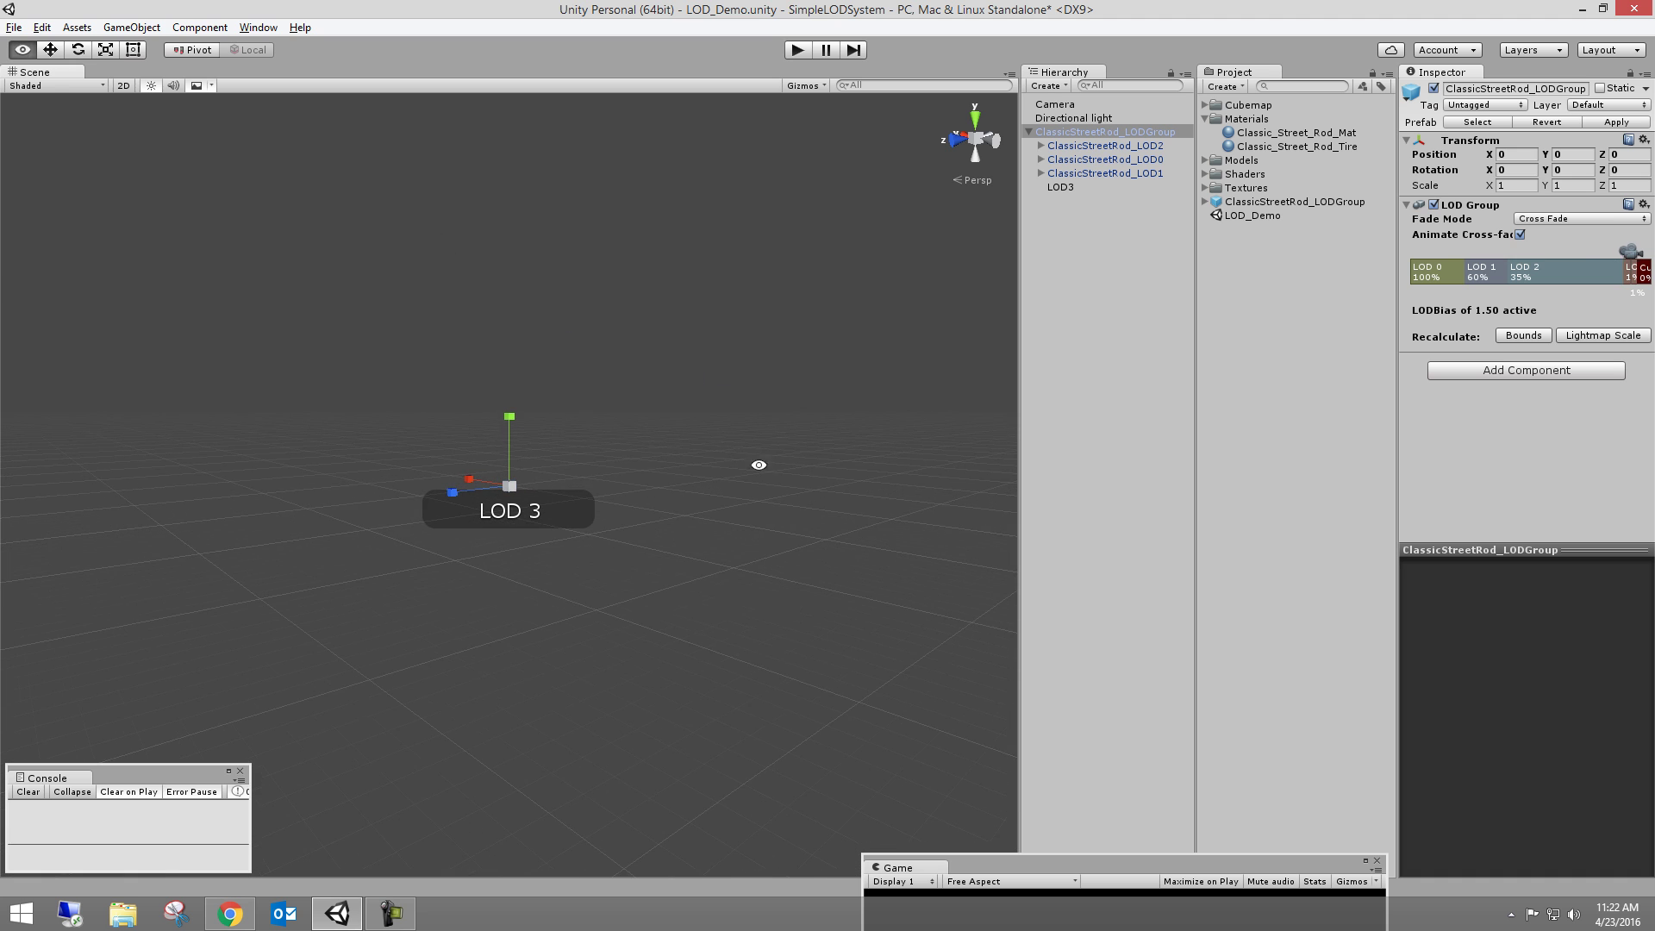
left_click(677, 404)
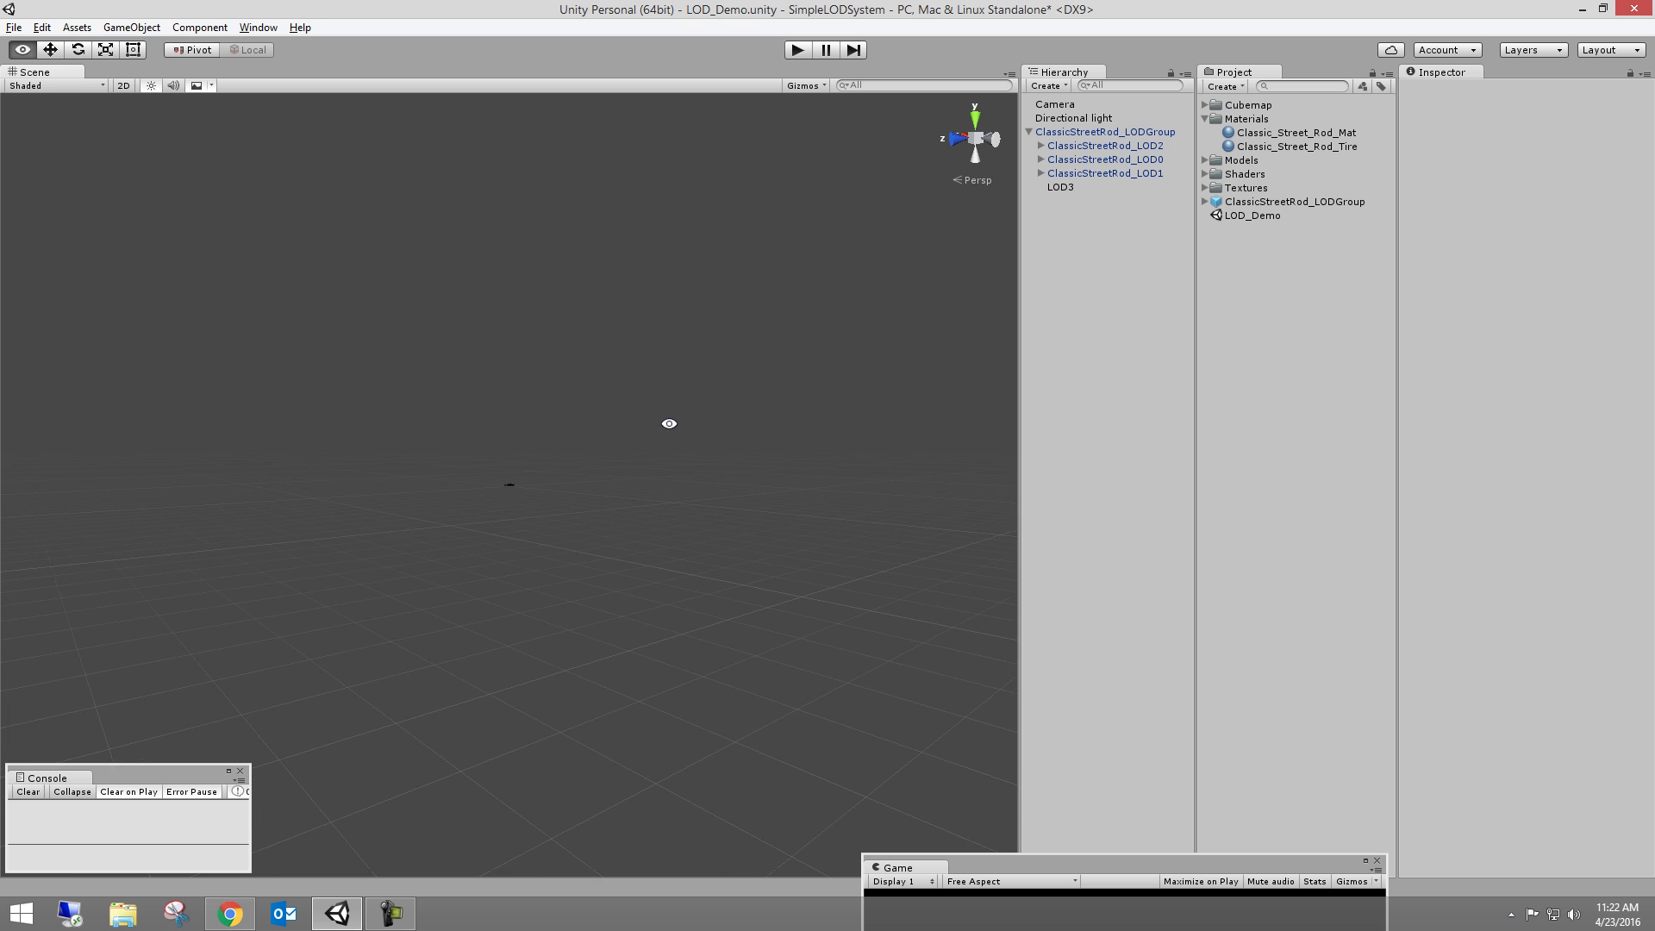
right_click_drag(535, 364, 655, 463, "alt")
right_click_drag(799, 563, 692, 485)
right_click_drag(762, 509, 512, 484)
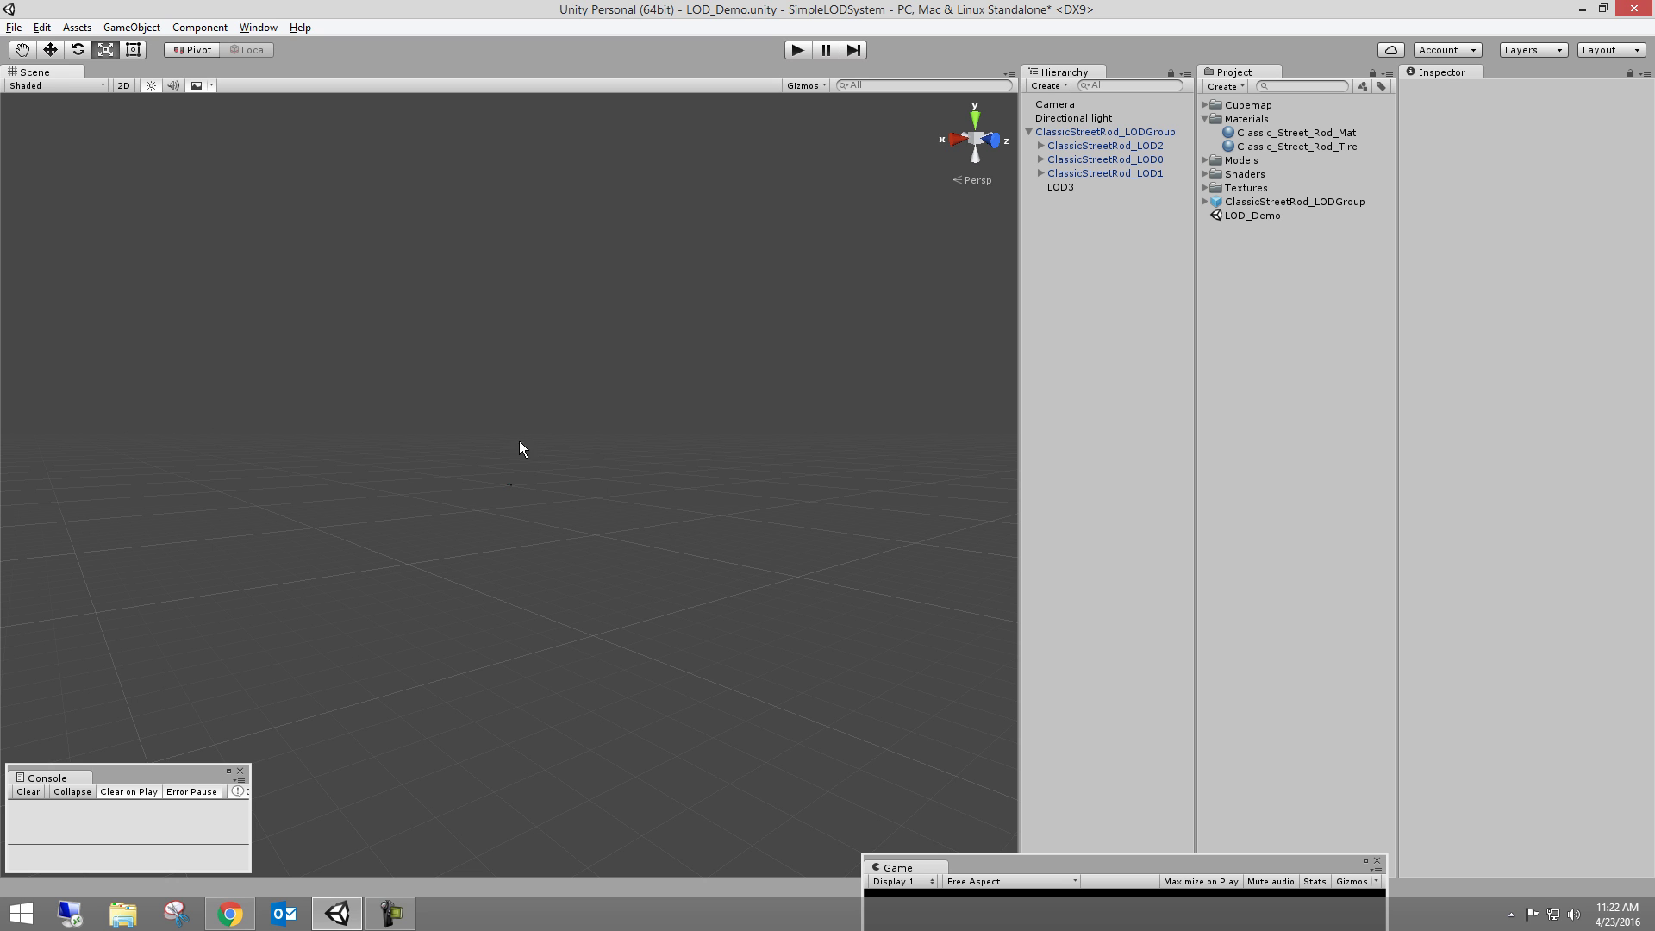
right_click_drag(510, 436, 417, 450)
right_click_drag(607, 497, 622, 507)
middle_click_drag(570, 462, 615, 456)
right_click_drag(518, 399, 740, 448, "alt")
middle_click_drag(695, 444, 667, 471)
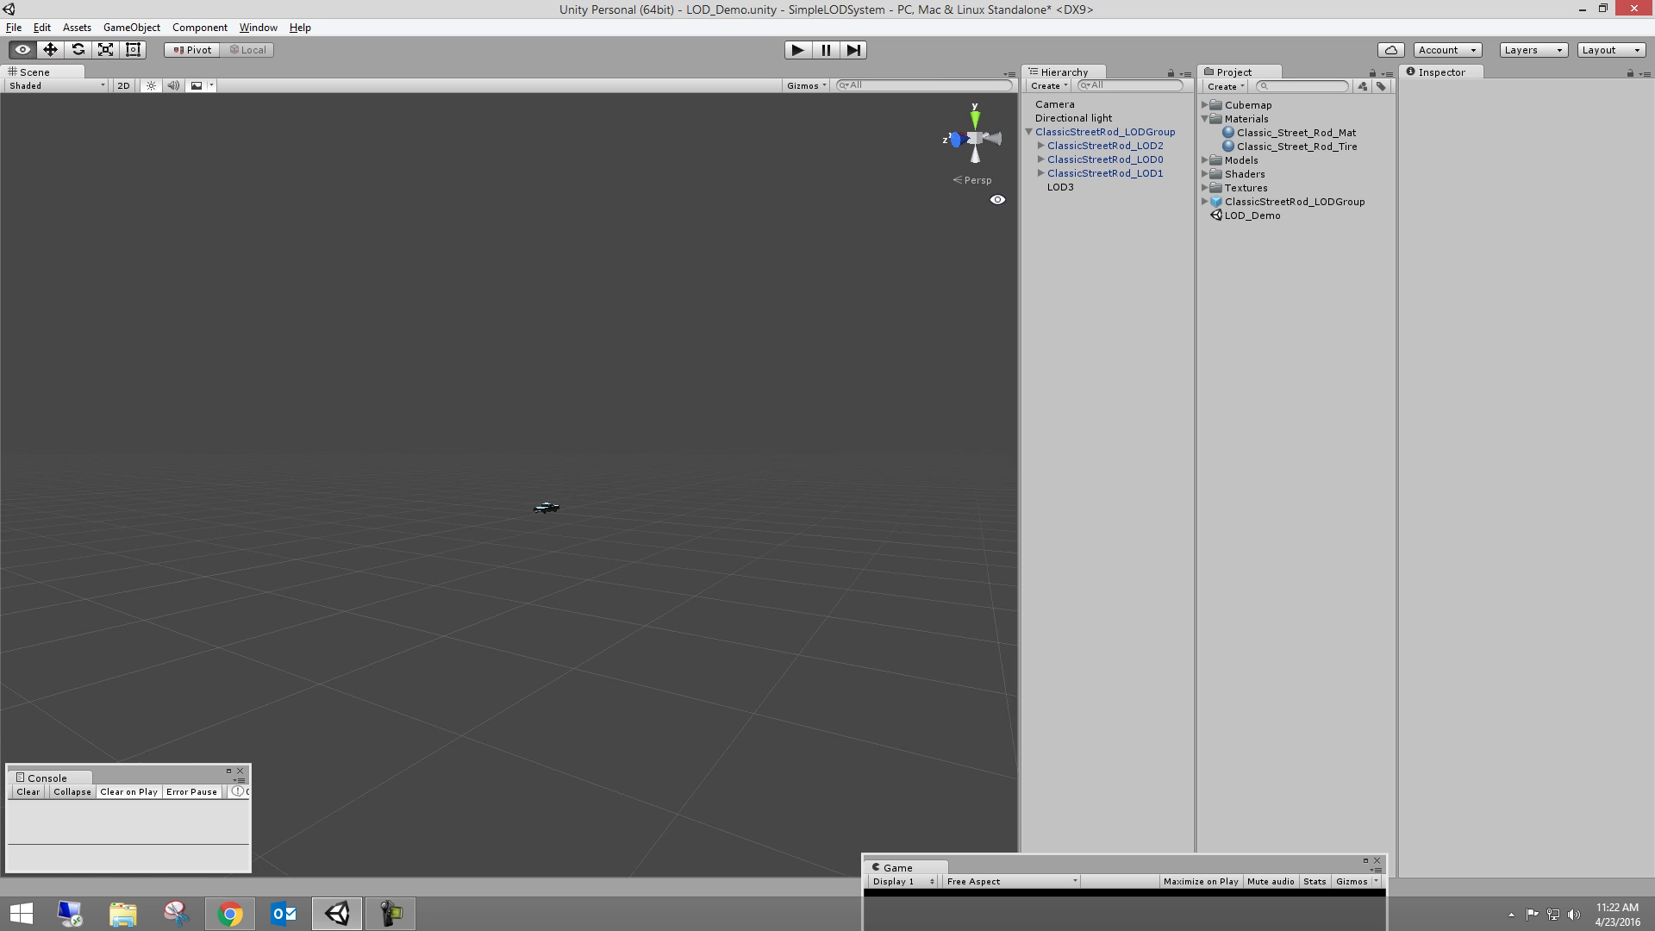
- Check the LOD group's active level close to the car, and compare how the unselected car looks nearer and farther away
left_click(1105, 131)
right_click_drag(842, 414, 586, 466)
left_click_drag(586, 466, 561, 474, "alt")
right_click_drag(561, 474, 617, 423, "alt")
left_click_drag(618, 424, 493, 348, "alt")
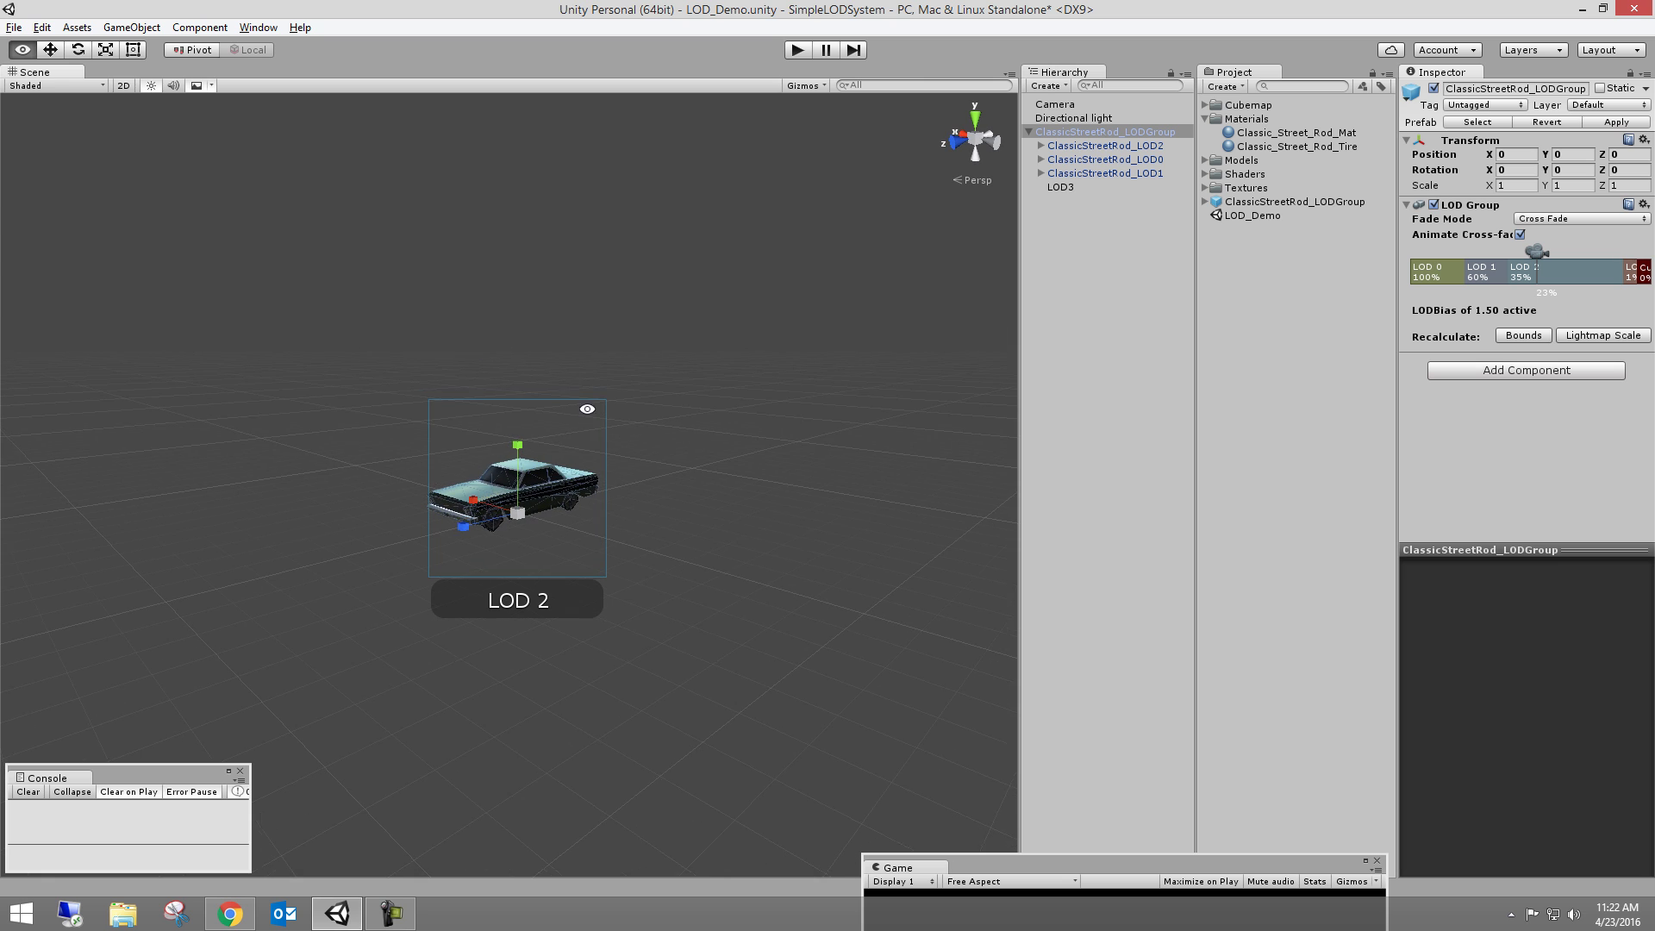
scroll(584, 407, "down", 1)
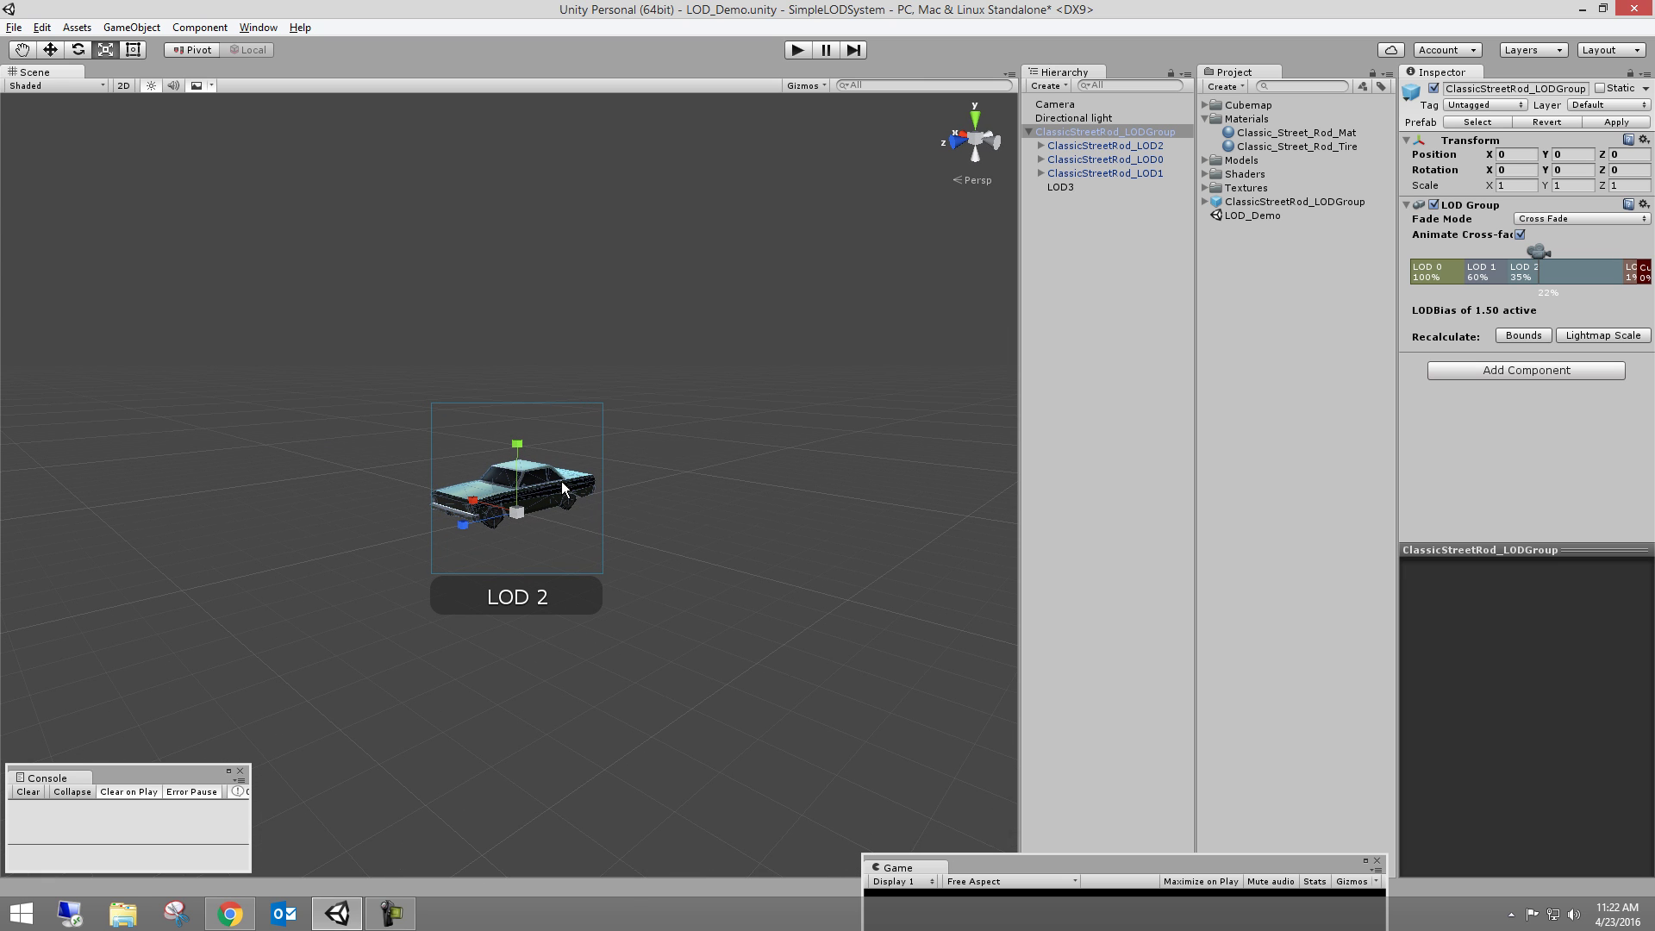
left_click(726, 481)
scroll(668, 475, "down", 3)
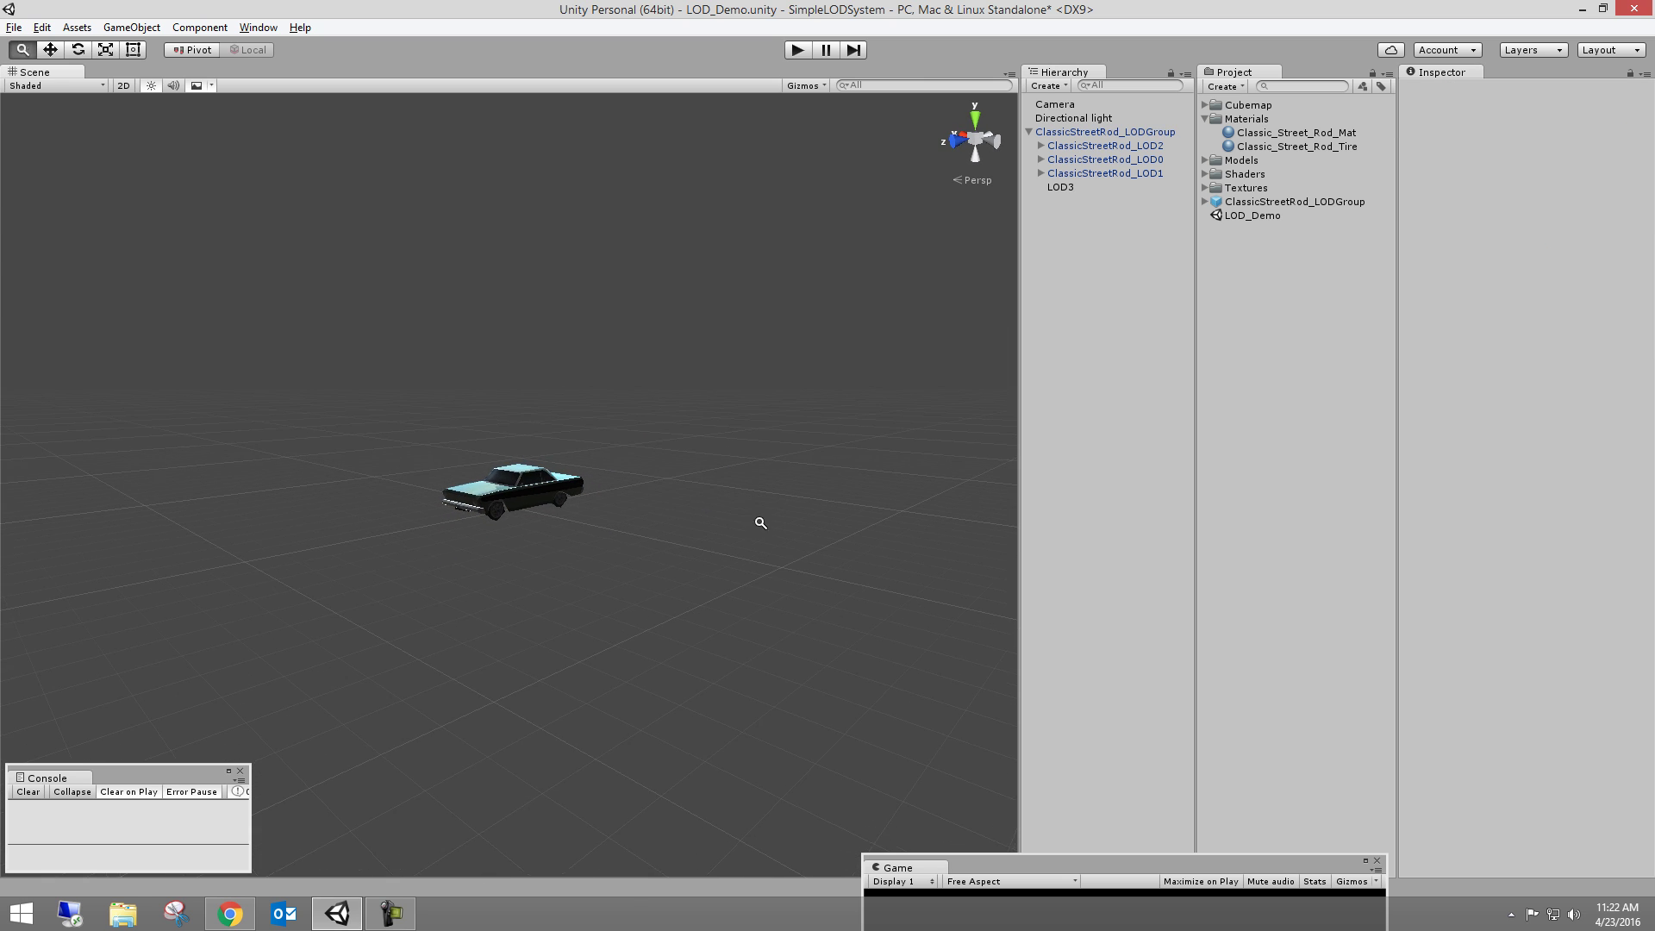
mouse_move(670, 477)
left_mouse_down("alt")
mouse_move(657, 464)
mouse_move(713, 512)
mouse_move(628, 469)
mouse_move(727, 517)
mouse_move(595, 517)
mouse_move(664, 520)
mouse_move(609, 488)
mouse_move(668, 504)
left_mouse_up("alt")
scroll(658, 492, "up", 2)
scroll(757, 446, "down", 4)
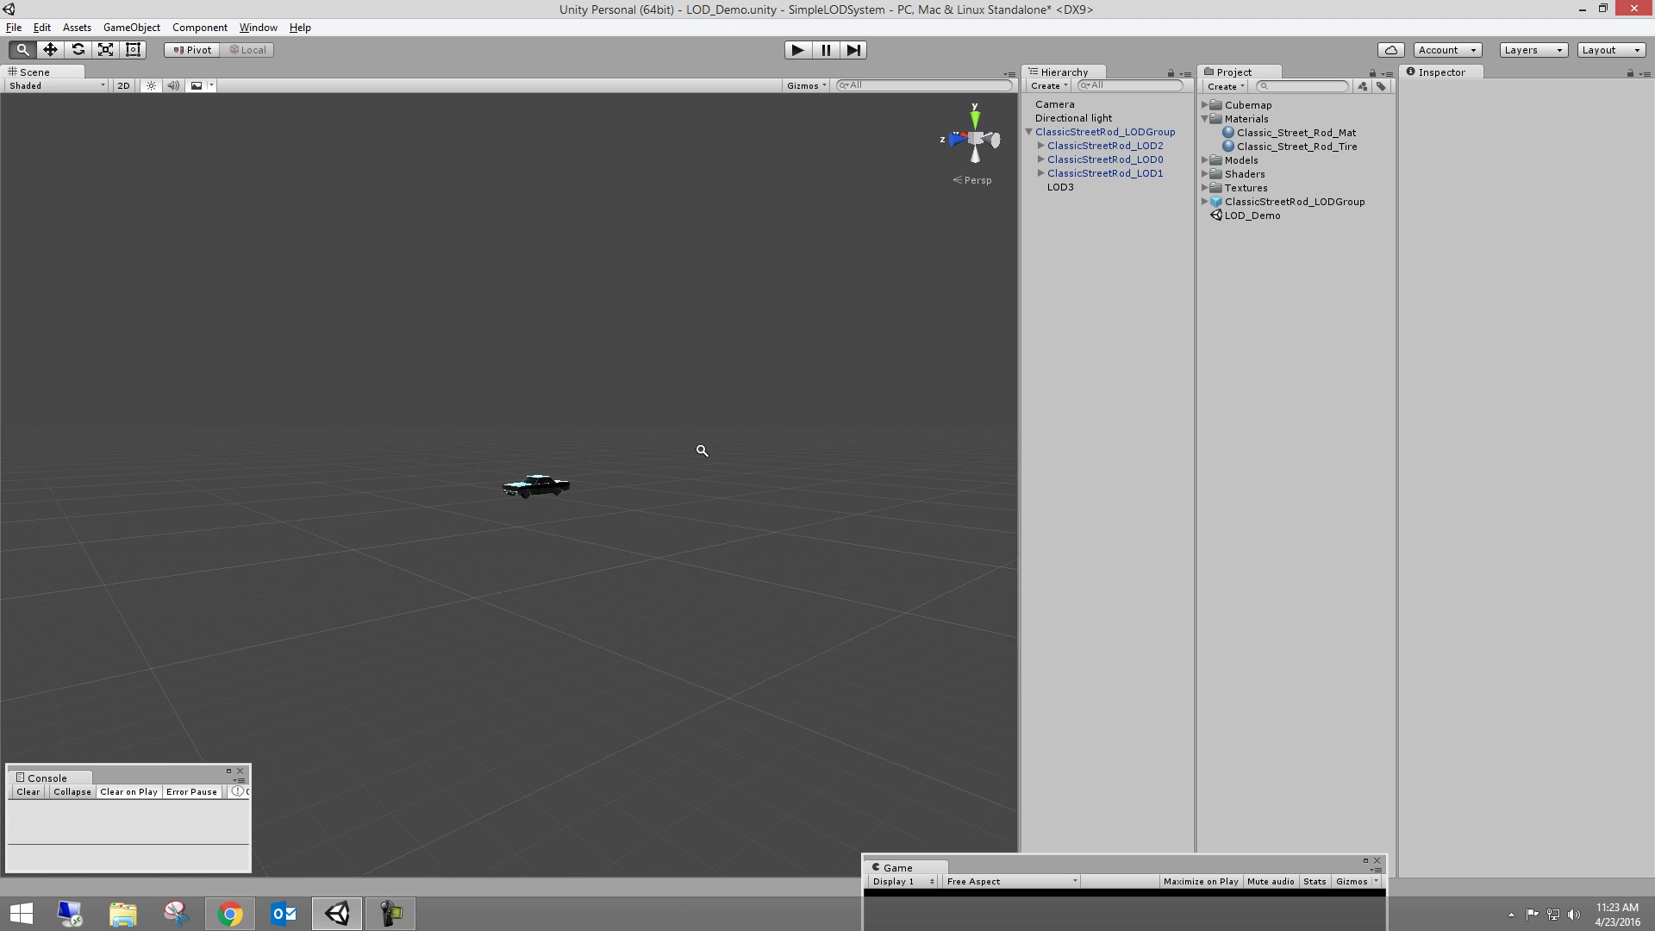
scroll(787, 506, "up", 3)
left_click_drag(794, 506, 768, 563, "alt")
- Bring the Game view fully onto the screen, collapse the LOD group's hierarchy and select the Camera
left_click_drag(1007, 862, 1203, 479)
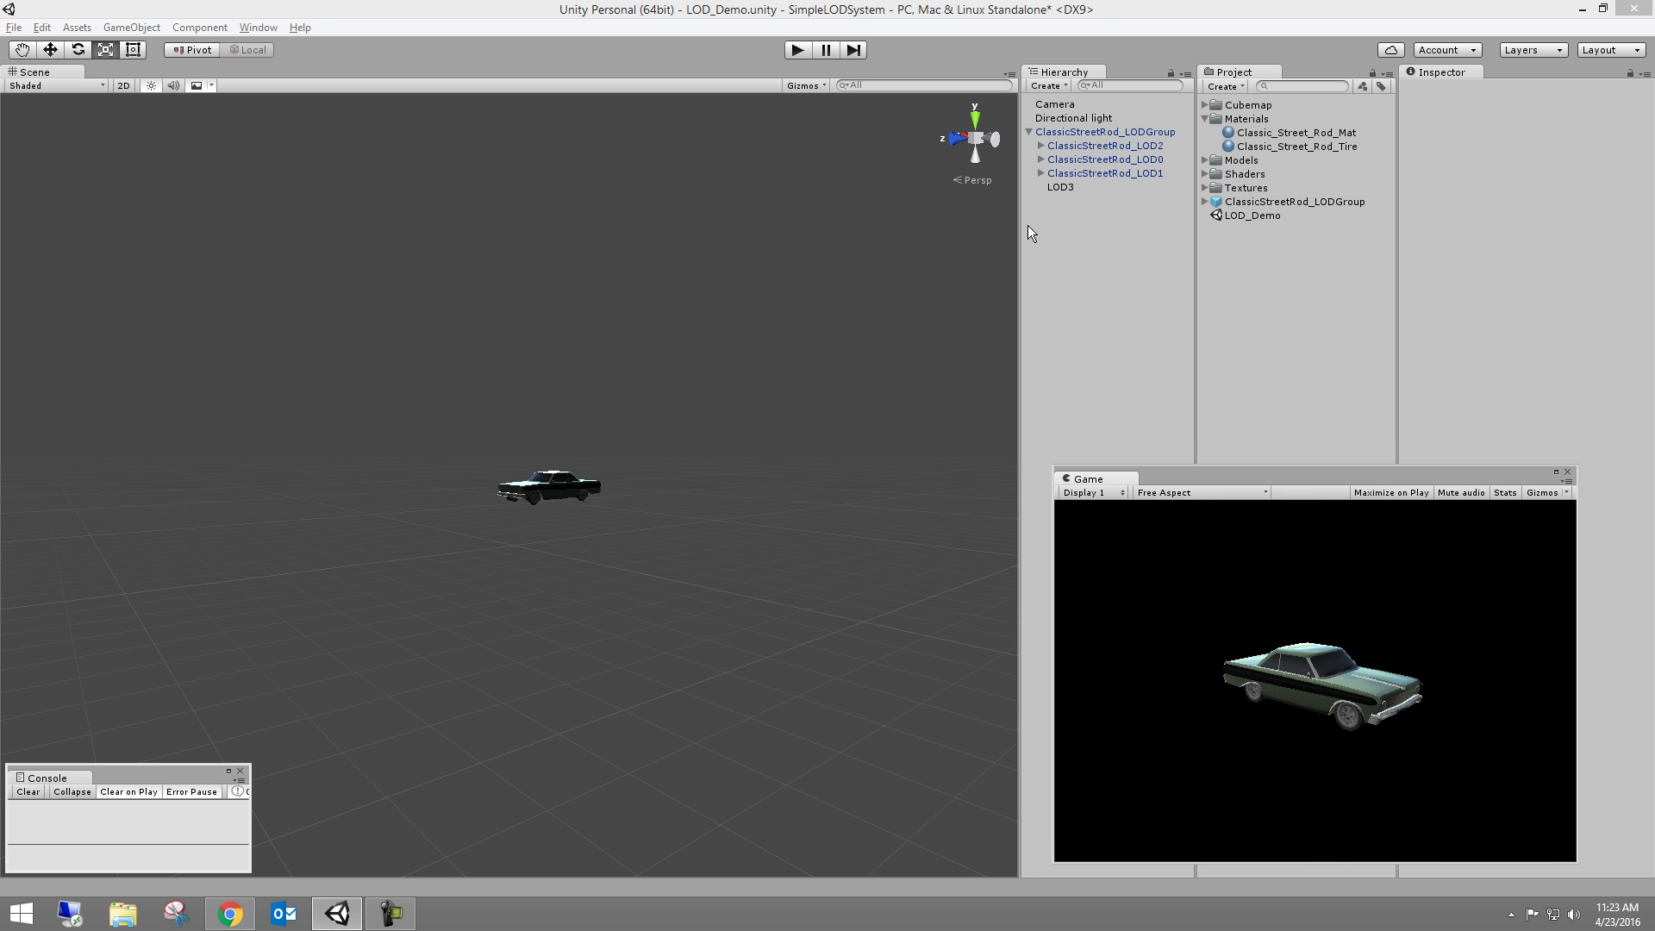
left_click(1029, 131)
left_click(1056, 103)
- Move the Camera back from the car to about X 83.3, Y 29.8, Z 70 in local orientation
scroll(734, 481, "up", 2)
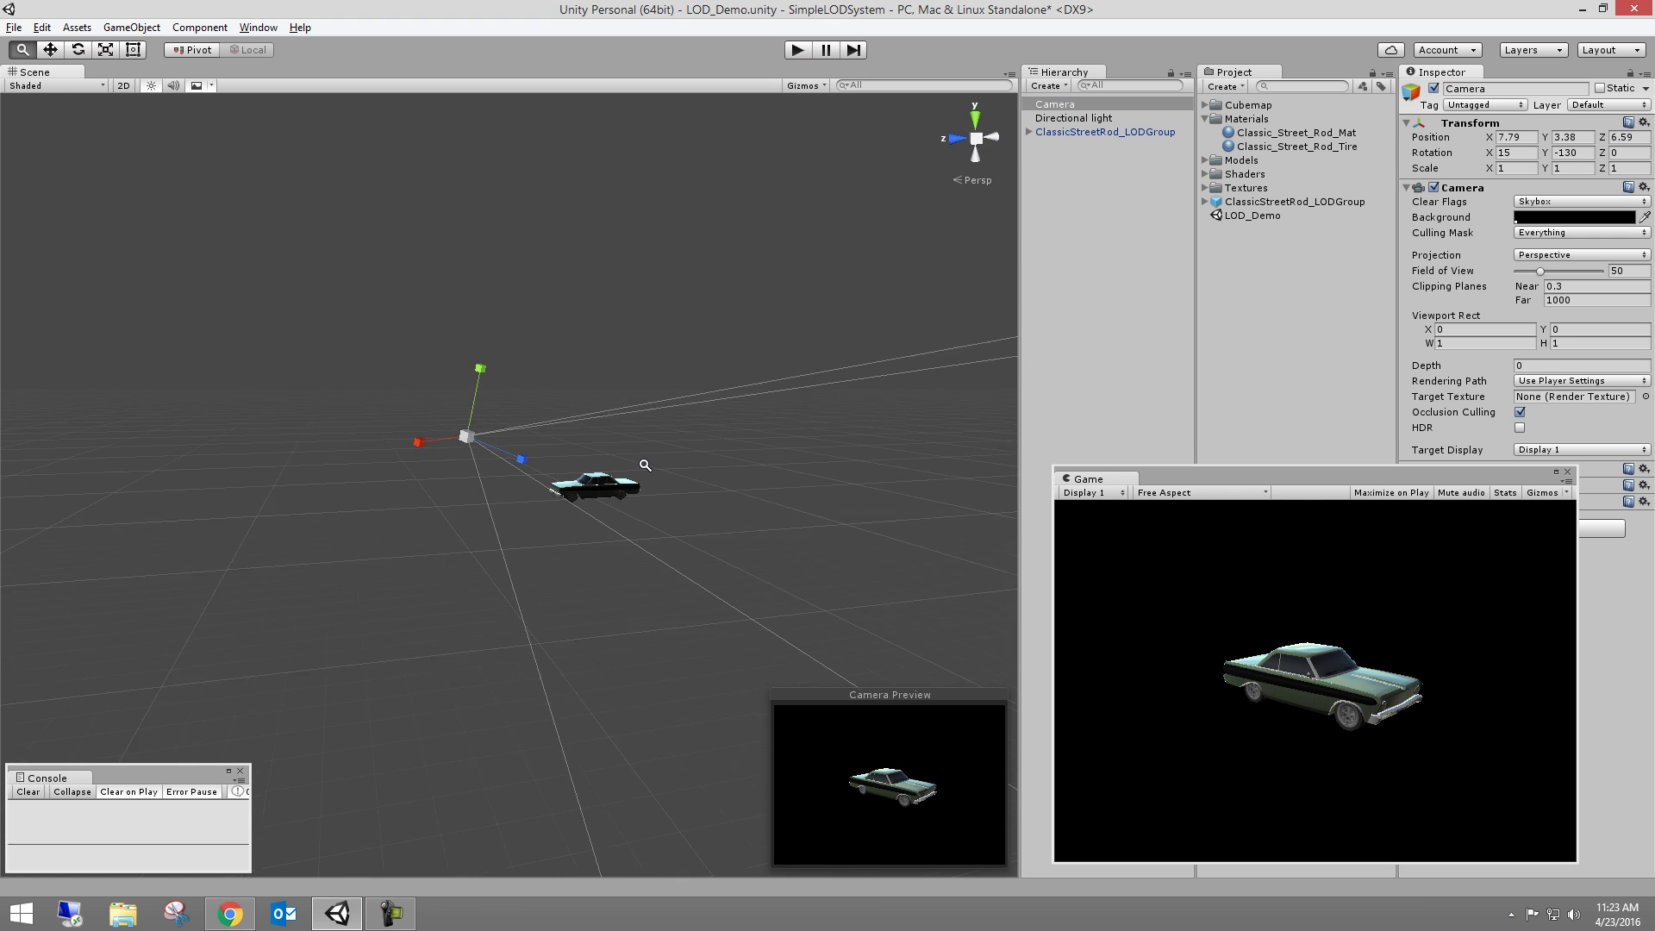
right_click_drag(734, 481, 720, 477, "alt")
key("w")
left_click_drag(561, 442, 86, 115, "alt")
middle_click_drag(352, 250, 473, 463)
left_click_drag(473, 462, 543, 483, "alt")
left_click_drag(222, 352, 1542, 467)
scroll(826, 411, "down", 12)
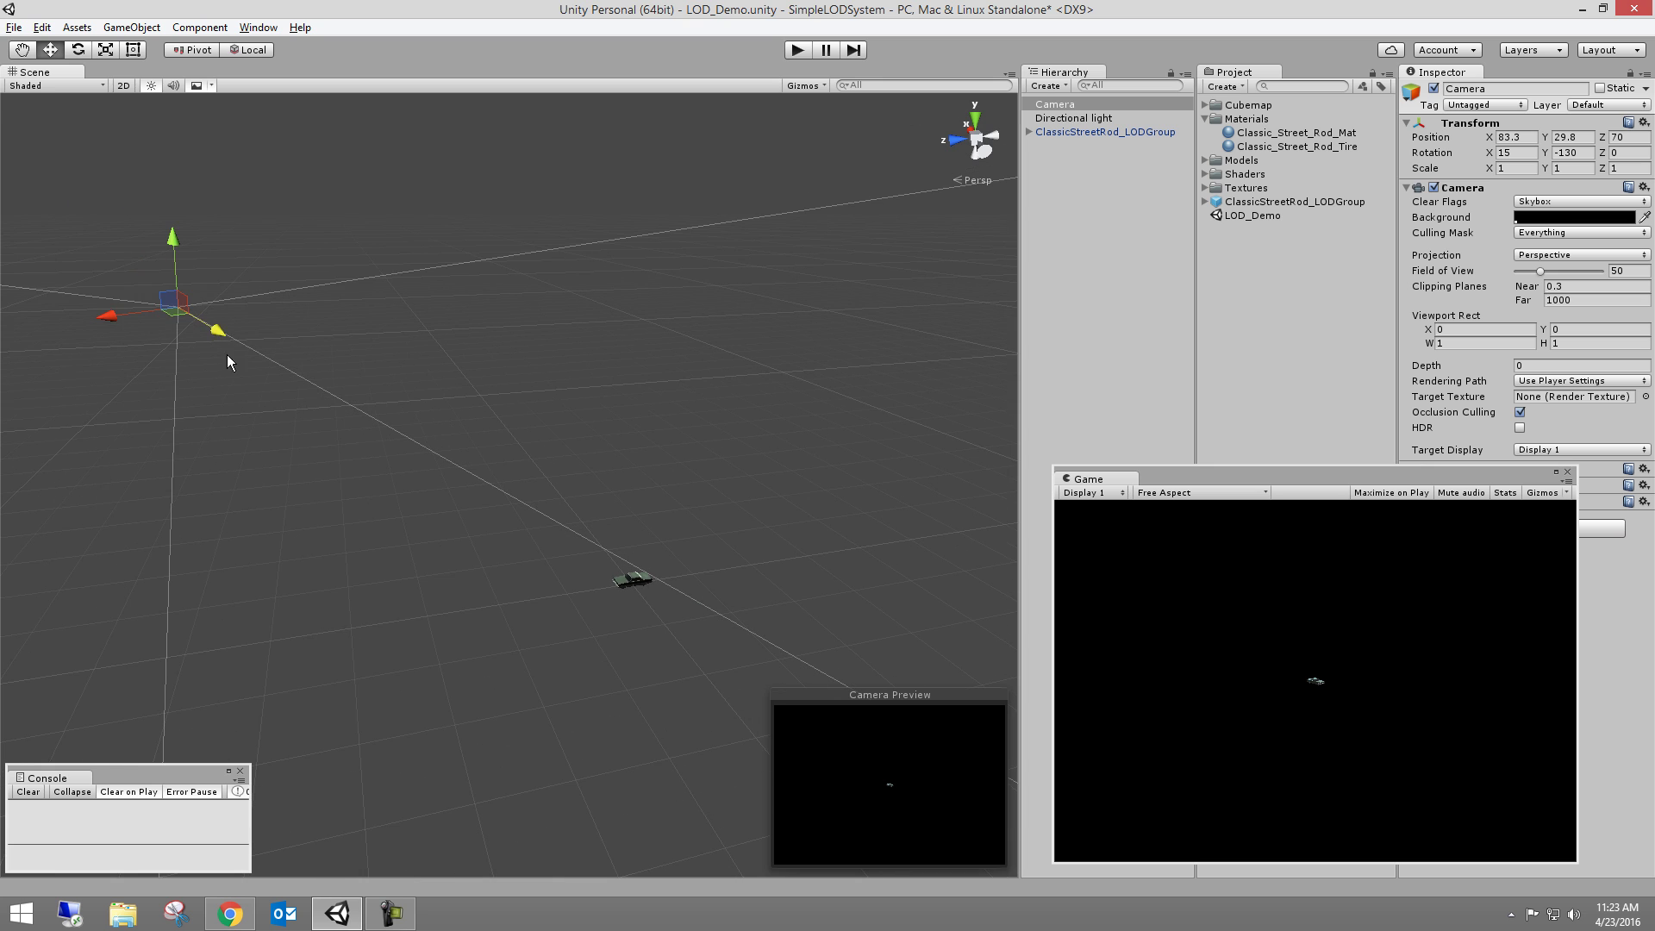
- Pull the Camera back to about X 266.4, Y 93.8, Z 223.6, and return it closer along its viewing direction
left_click_drag(219, 331, 1229, 87)
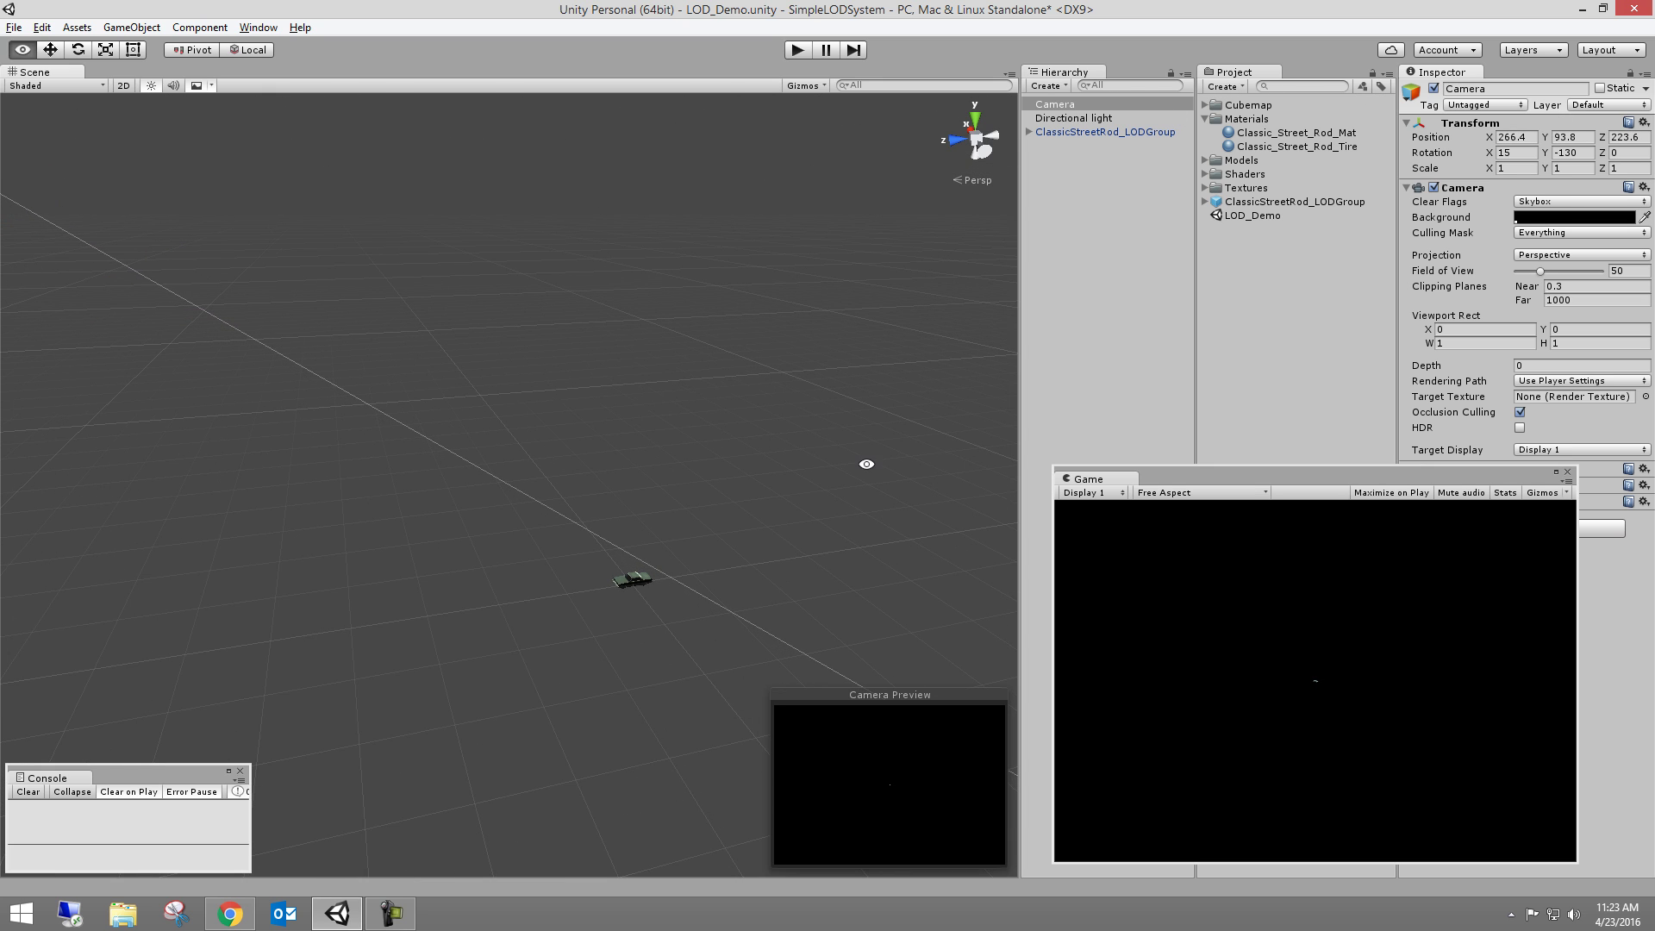
scroll(846, 457, "down", 15, "alt")
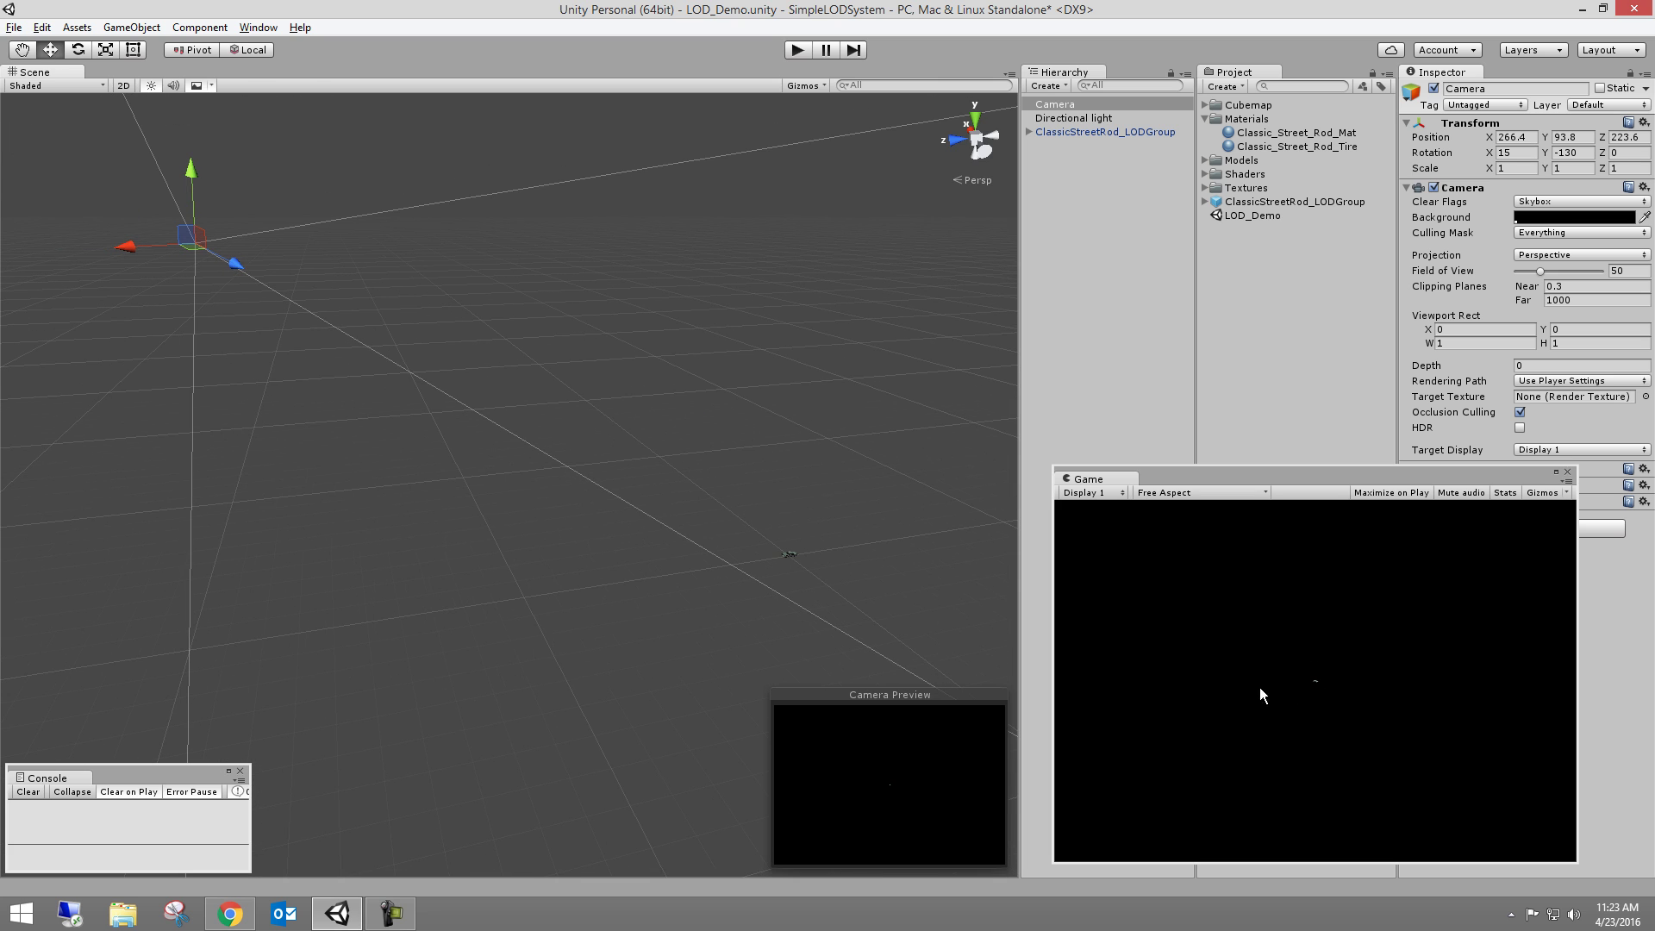
left_click_drag(233, 272, 521, 487)
- Select ClassicStreetRod_LODGroup and review its LOD levels in a slightly widened Inspector
left_click(1069, 120)
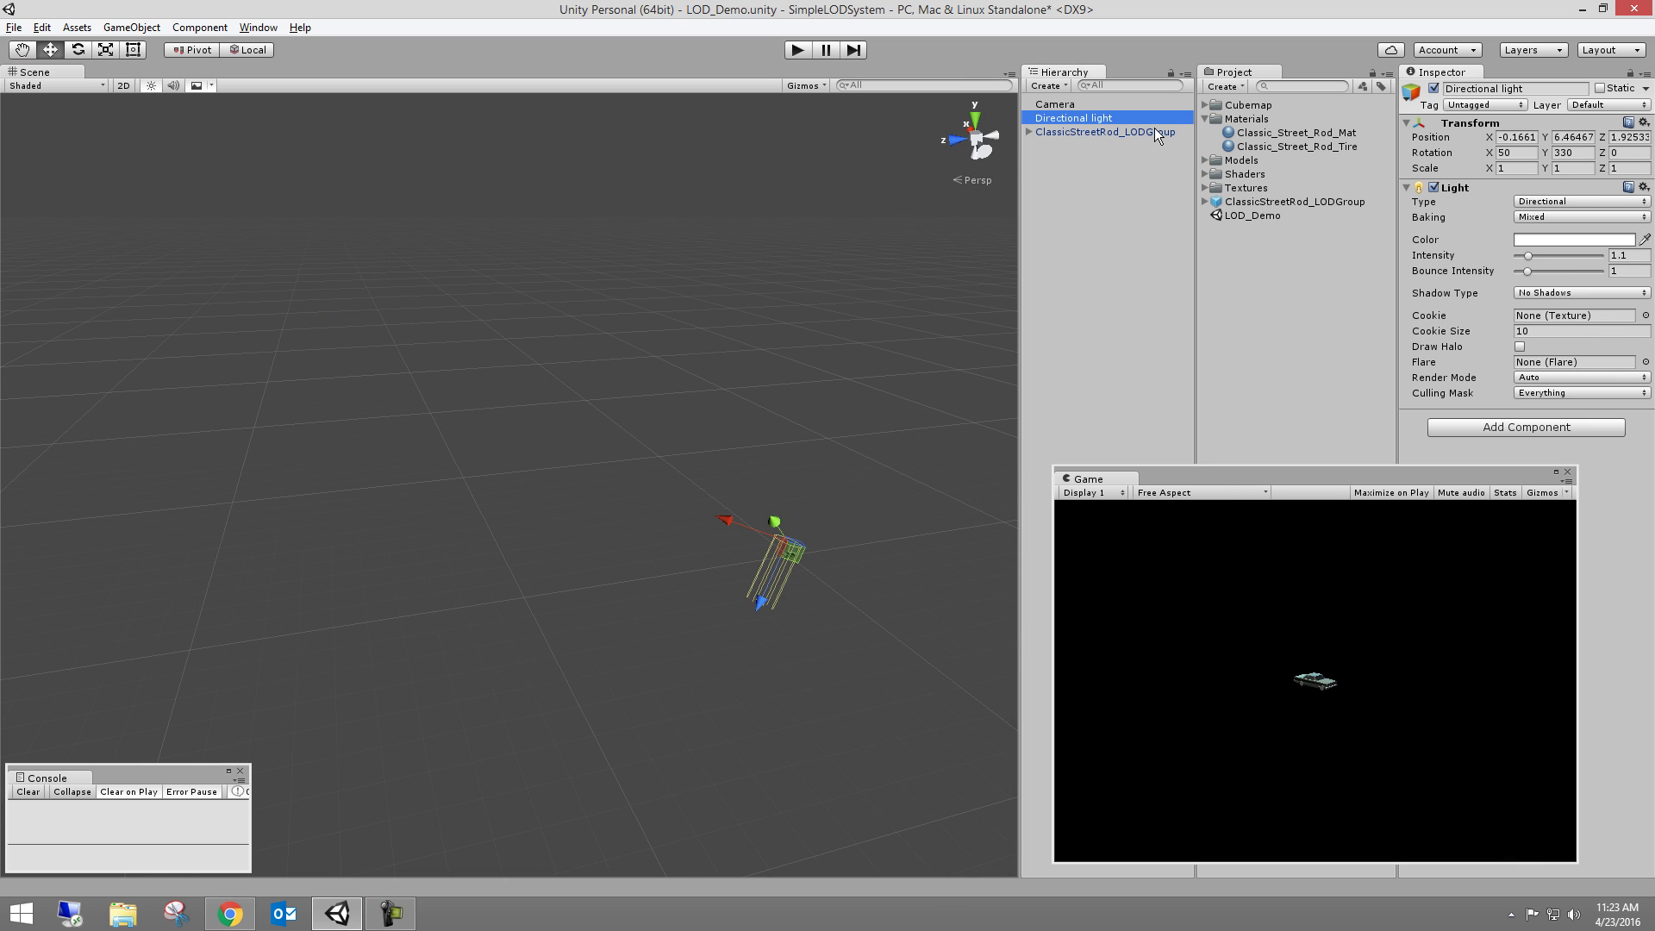
left_click(1138, 133)
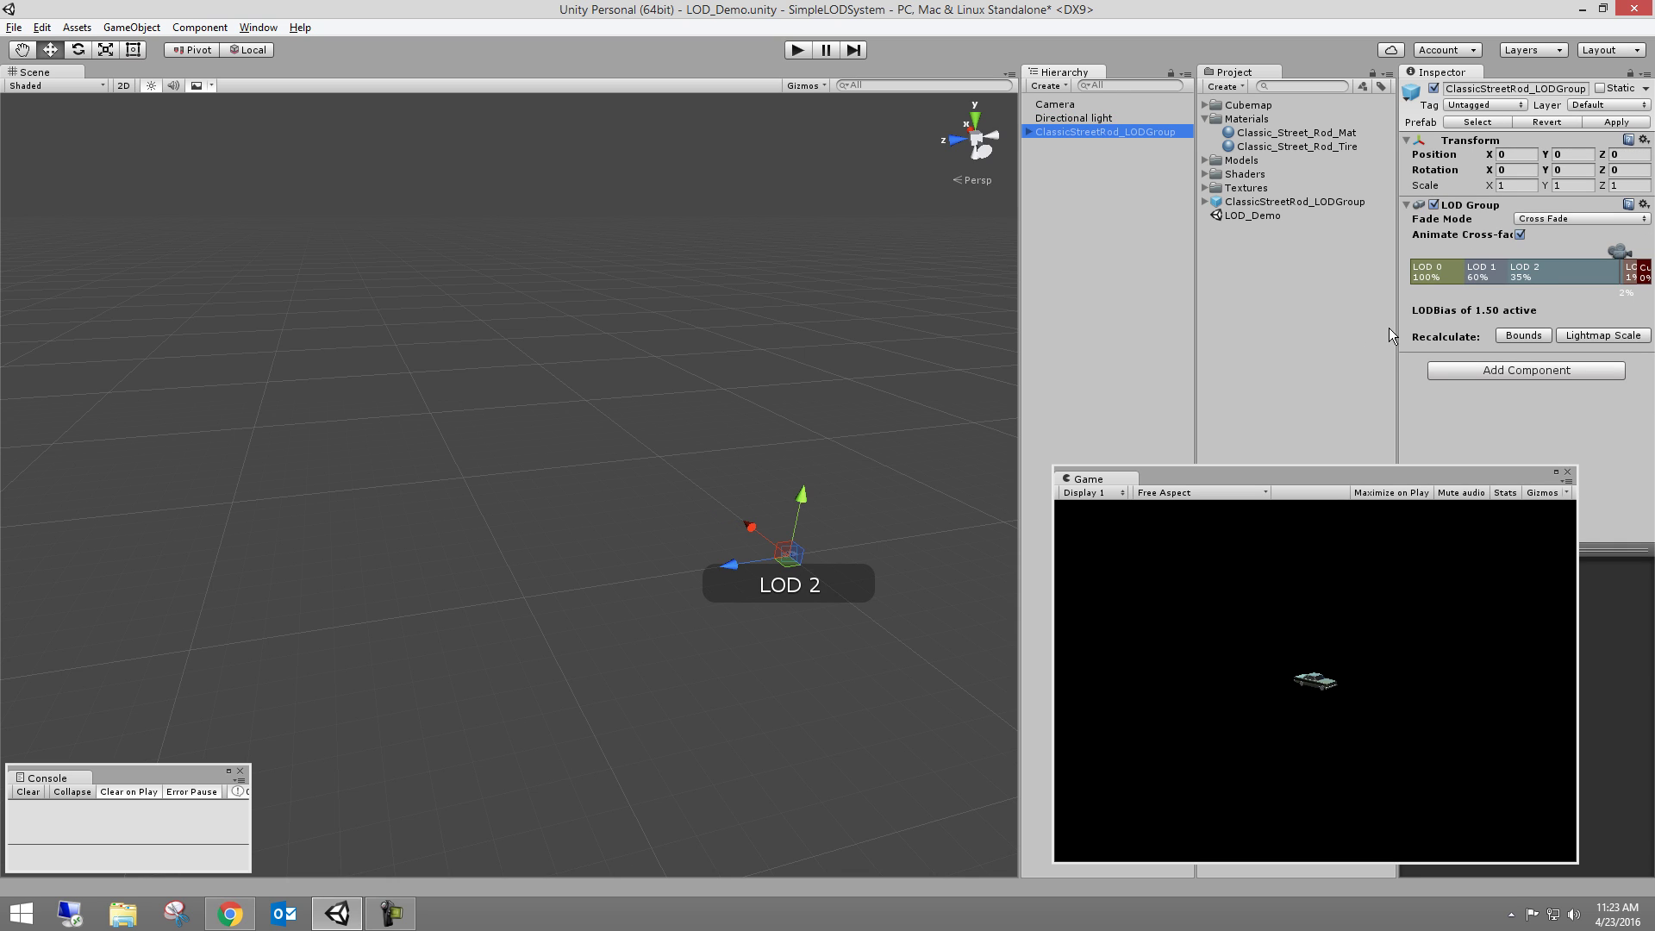
left_click_drag(1394, 345, 1374, 345)
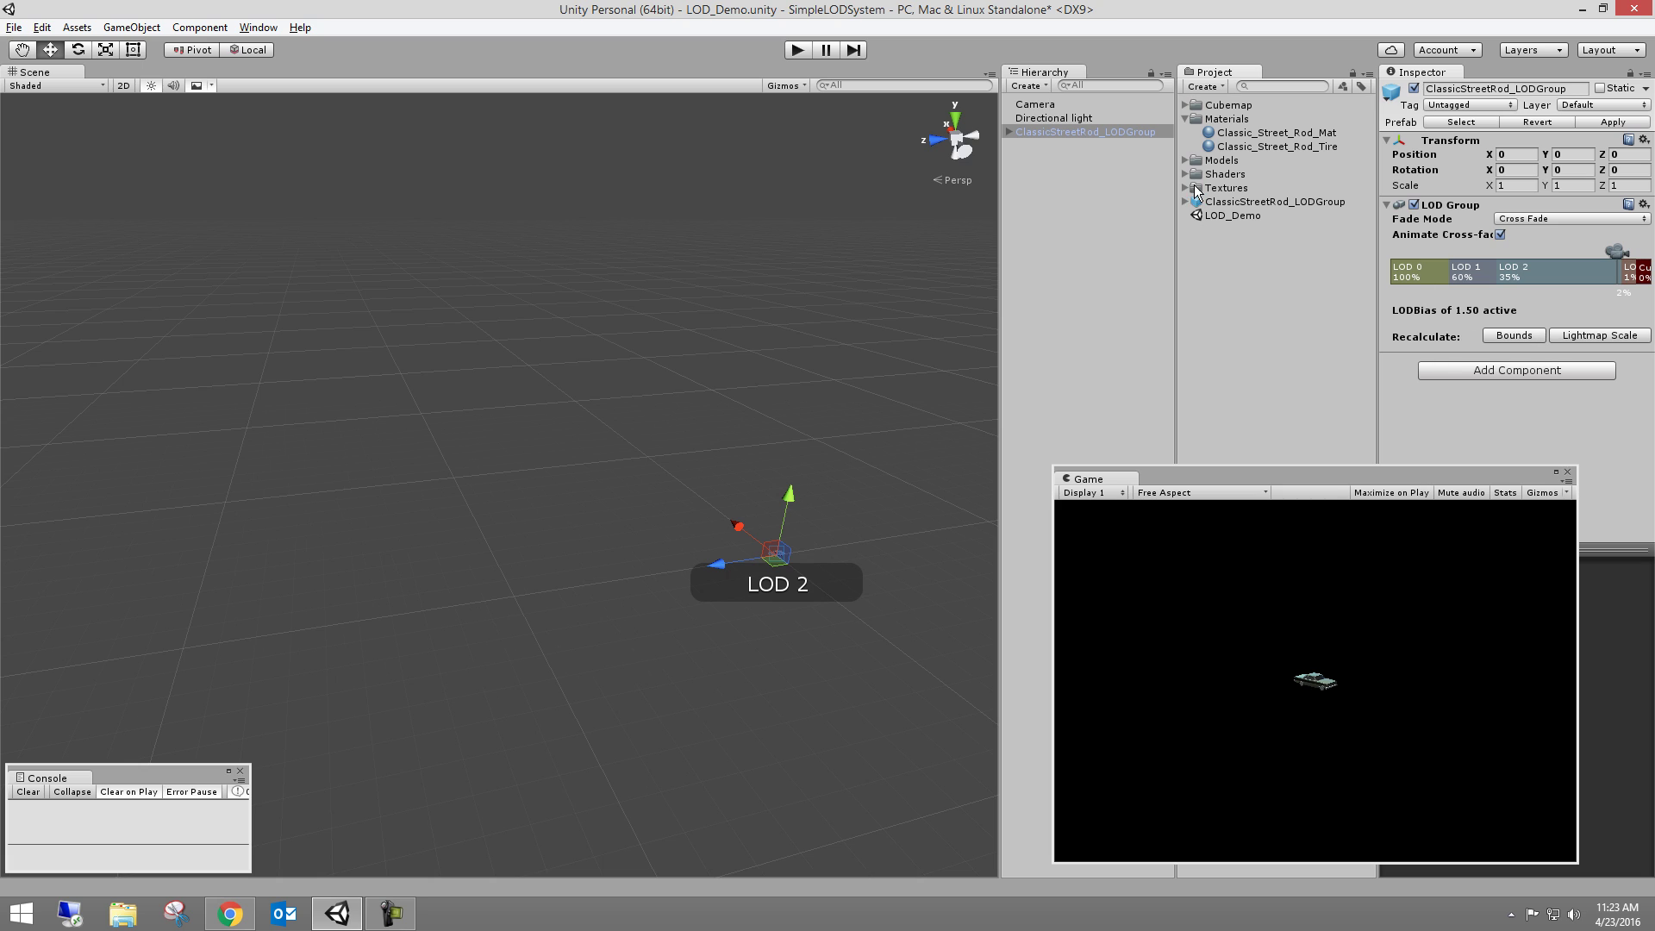
- Compare the previews of the ClassicStreetRod_LOD0, LOD1 and LOD2 models in the Models folder
left_click(1187, 119)
left_click(1186, 132)
left_click(1243, 147)
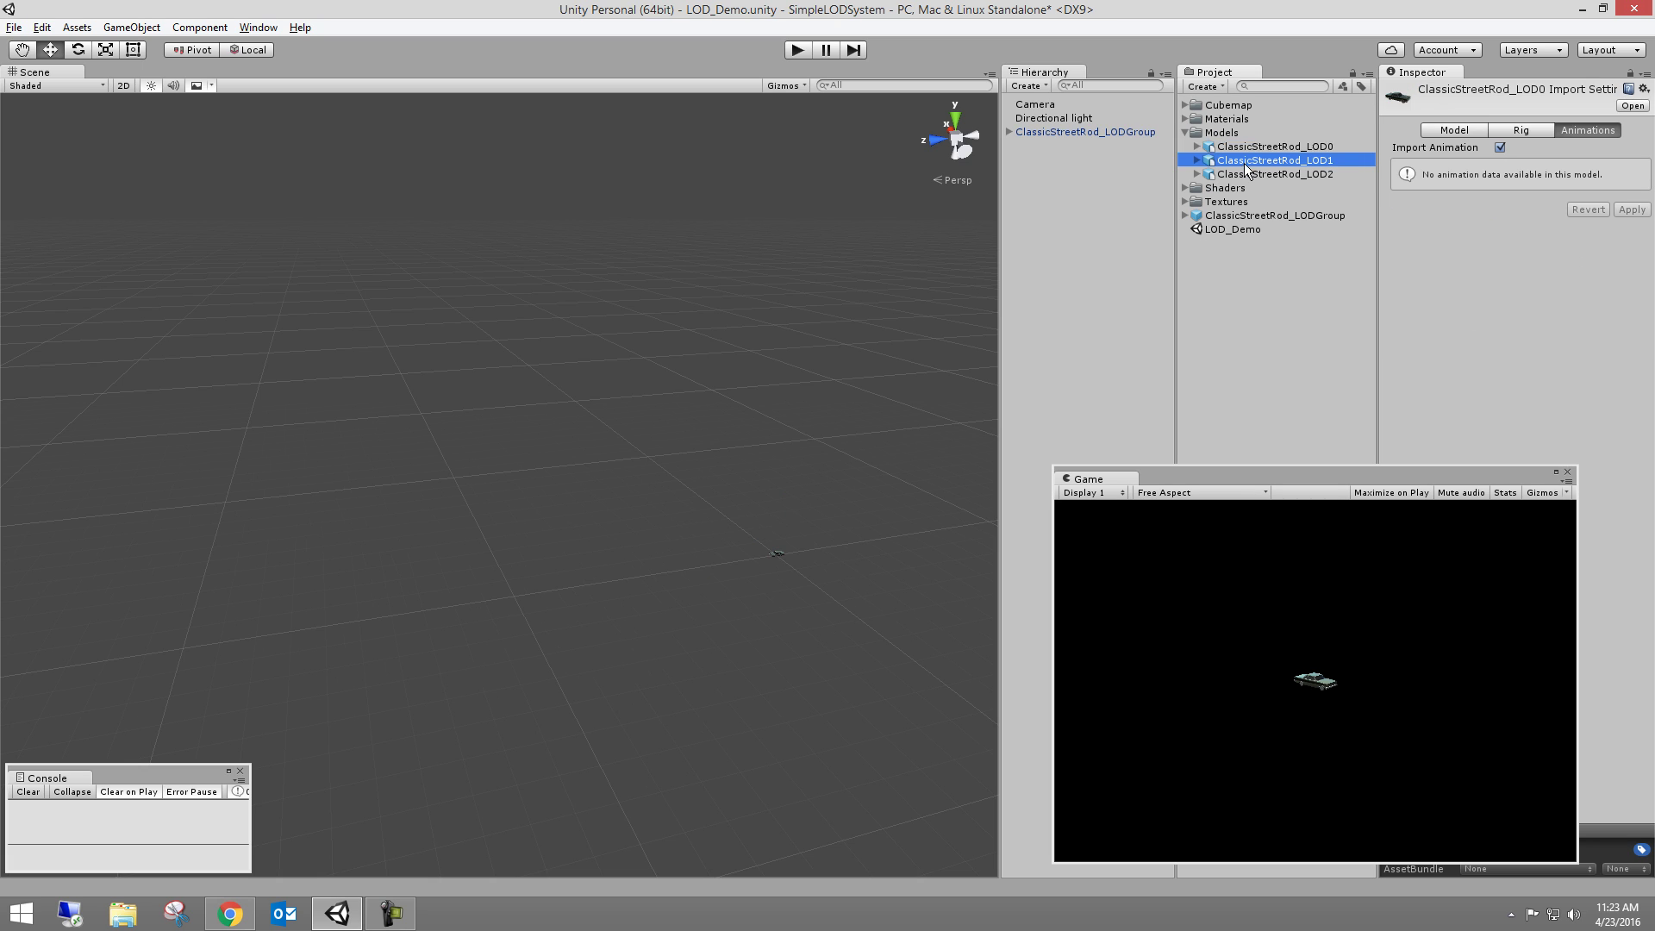
left_click(1244, 174)
left_click_drag(1404, 476, 1159, 427)
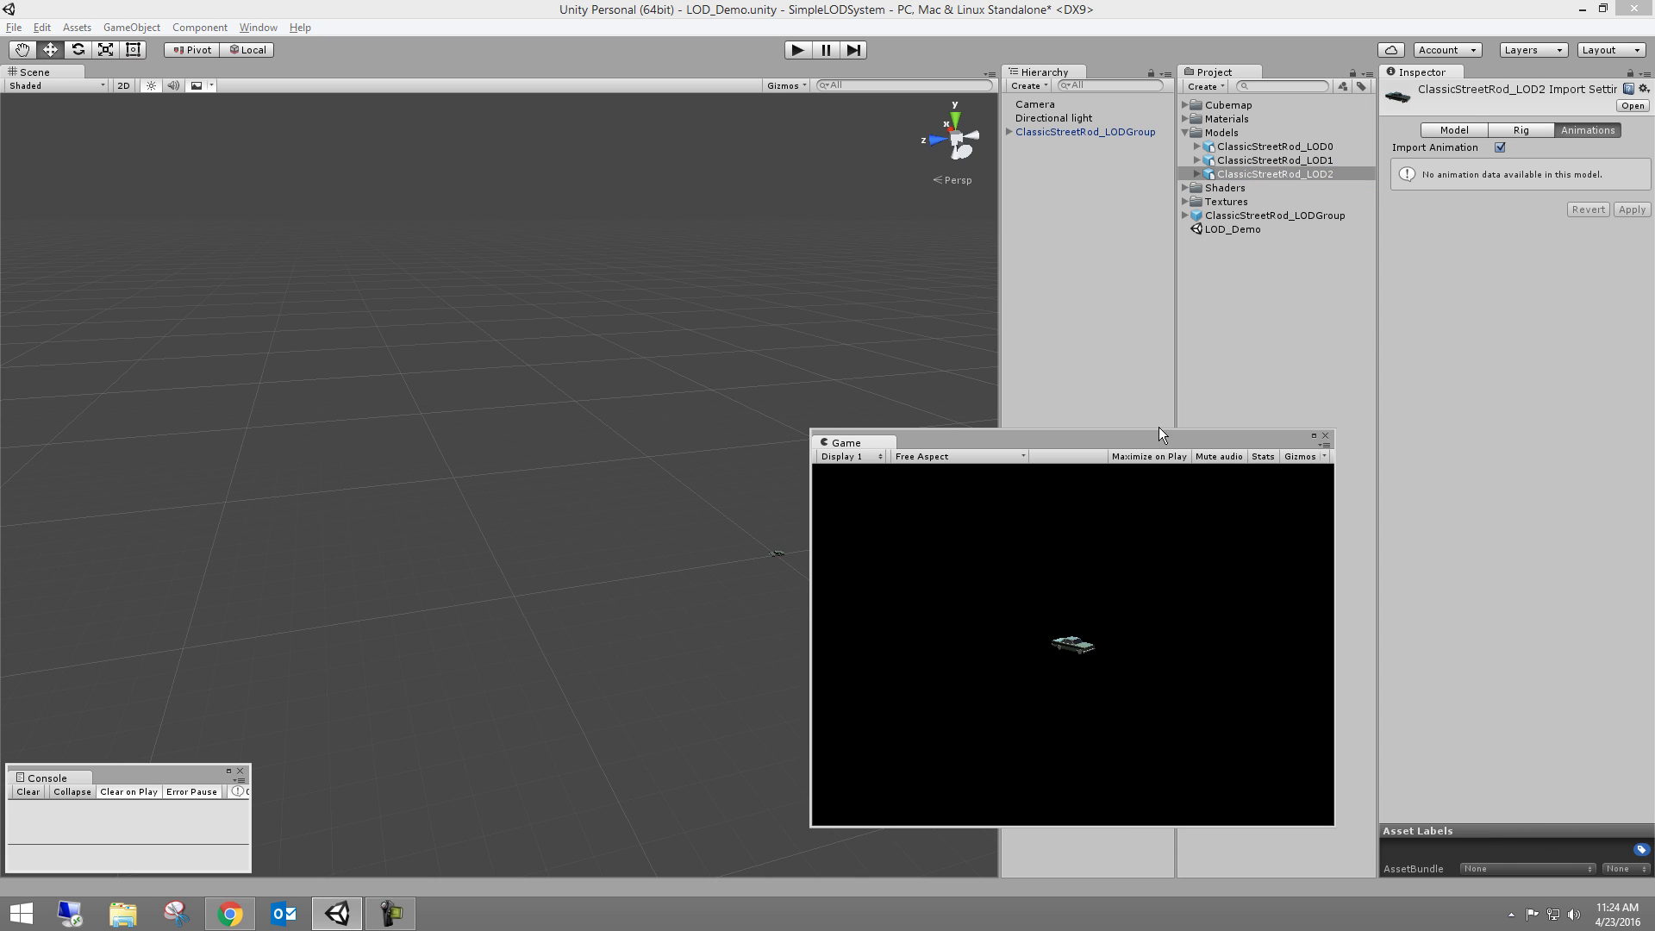
left_click(1264, 160)
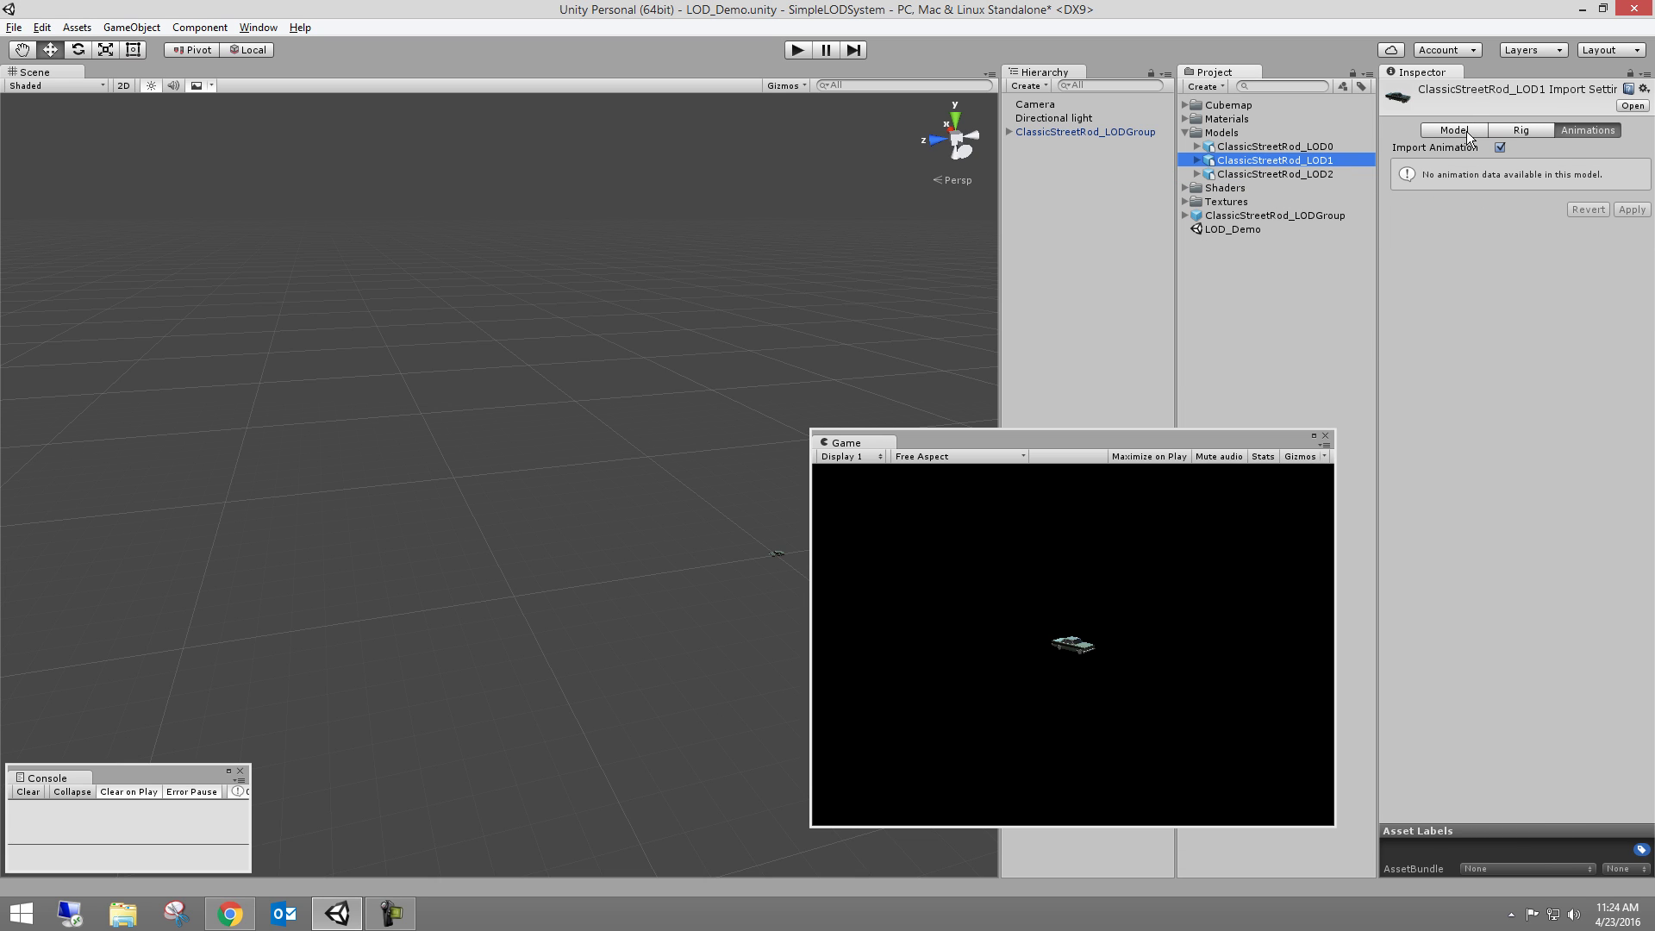
left_click(1464, 135)
left_click(1292, 146)
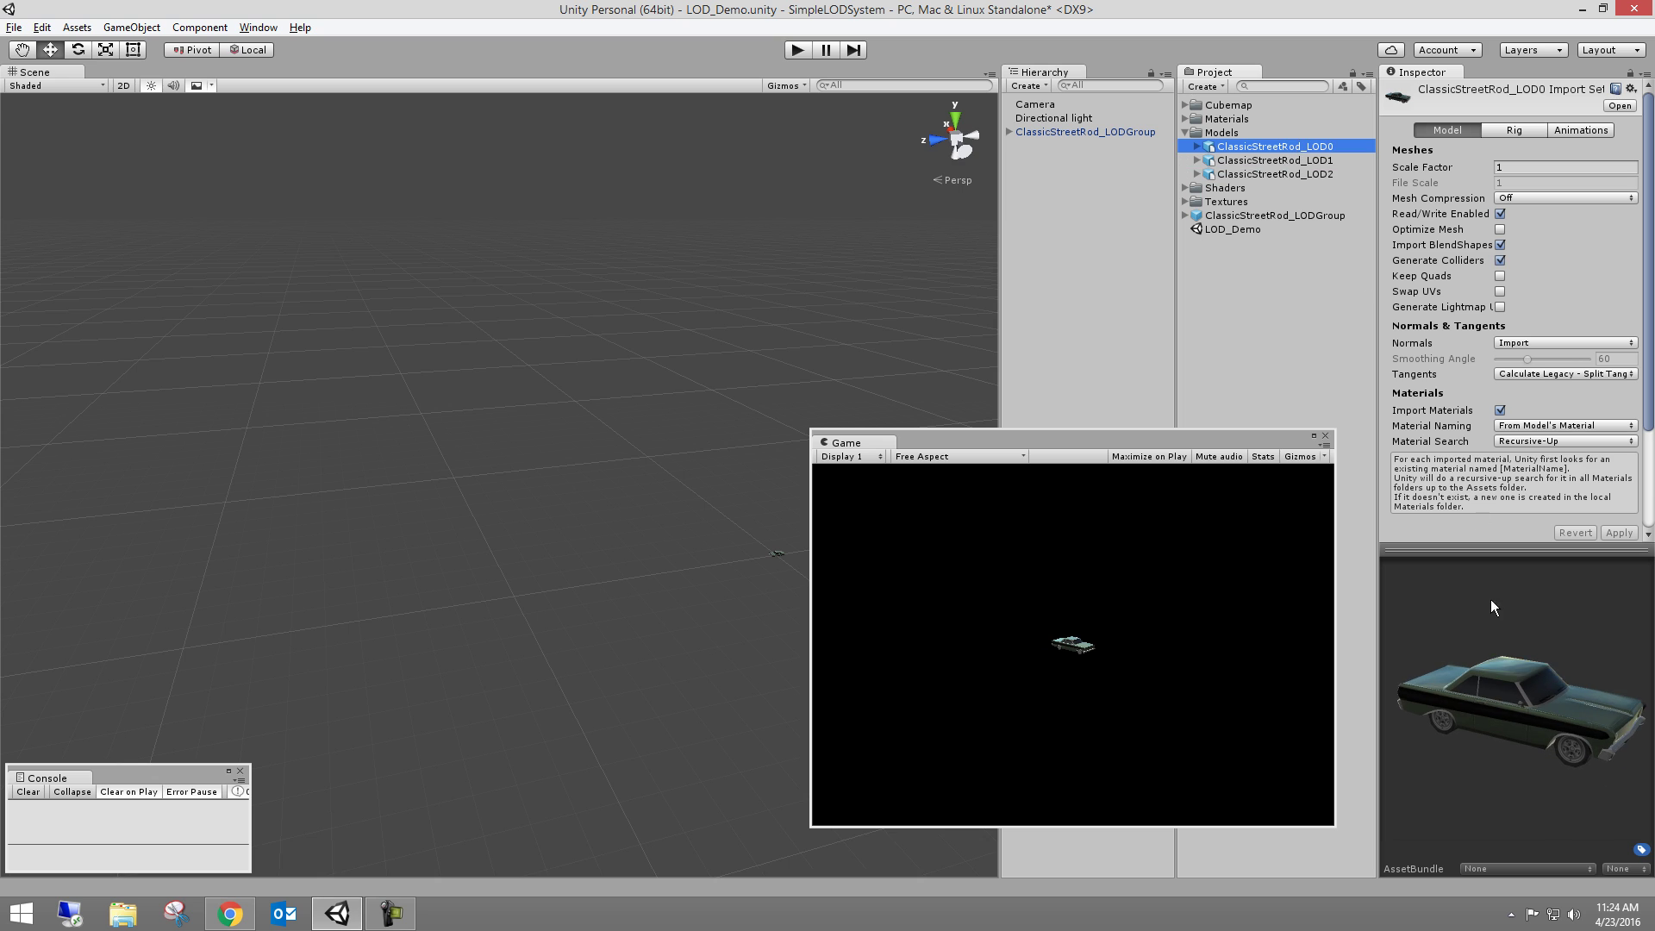
left_click_drag(1488, 601, 1369, 684)
left_click(1274, 175)
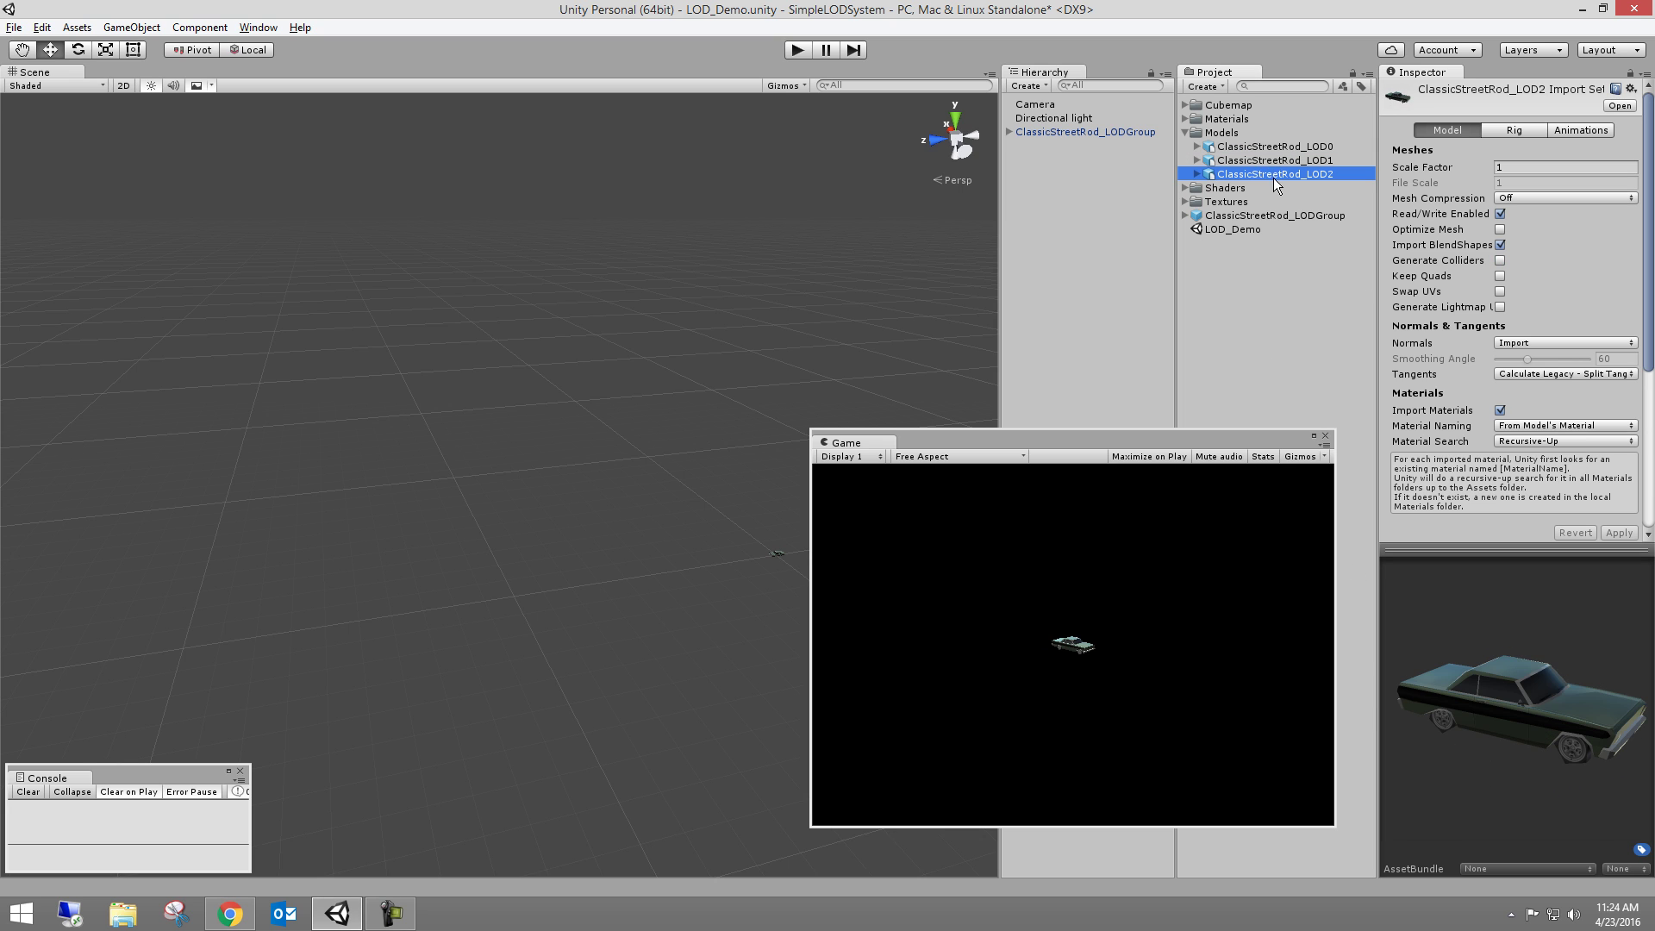
left_click(1267, 160)
left_click(1262, 146)
left_click(1259, 160)
- Collapse the Models folder and frame ClassicStreetRod_LODGroup in the Scene view to see the car from the front
left_click(1171, 129)
left_click(1185, 133)
middle_click_drag(879, 261, 629, 284)
key("f")
left_click_drag(584, 296, 793, 311, "alt")
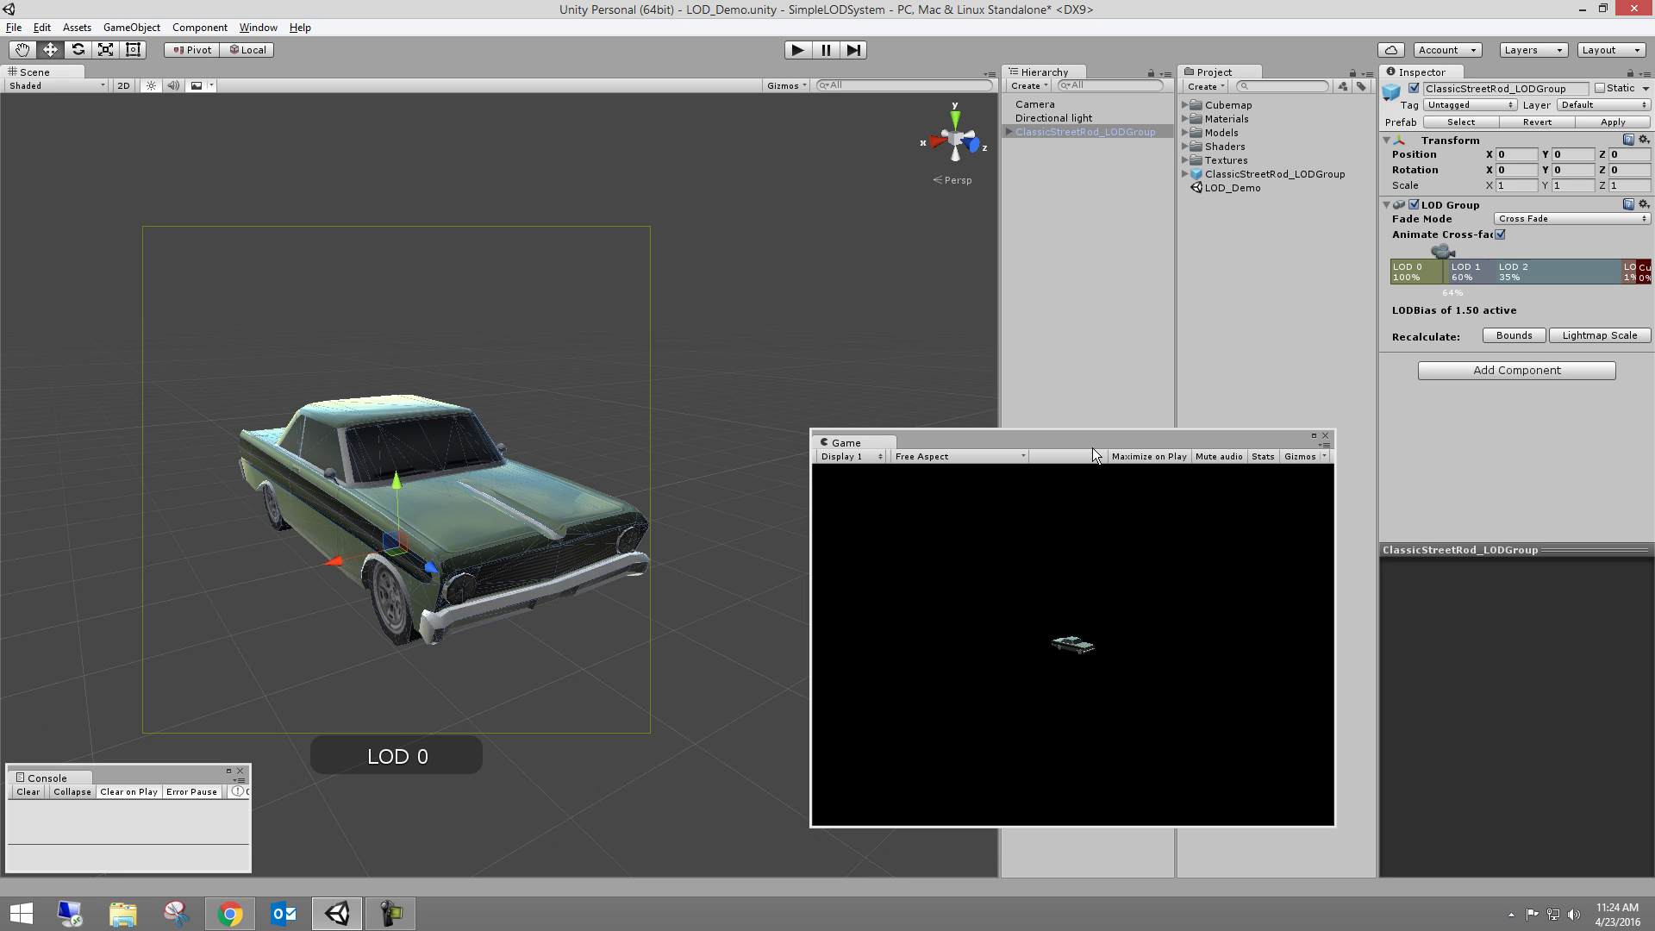
left_click_drag(1094, 446, 1120, 486)
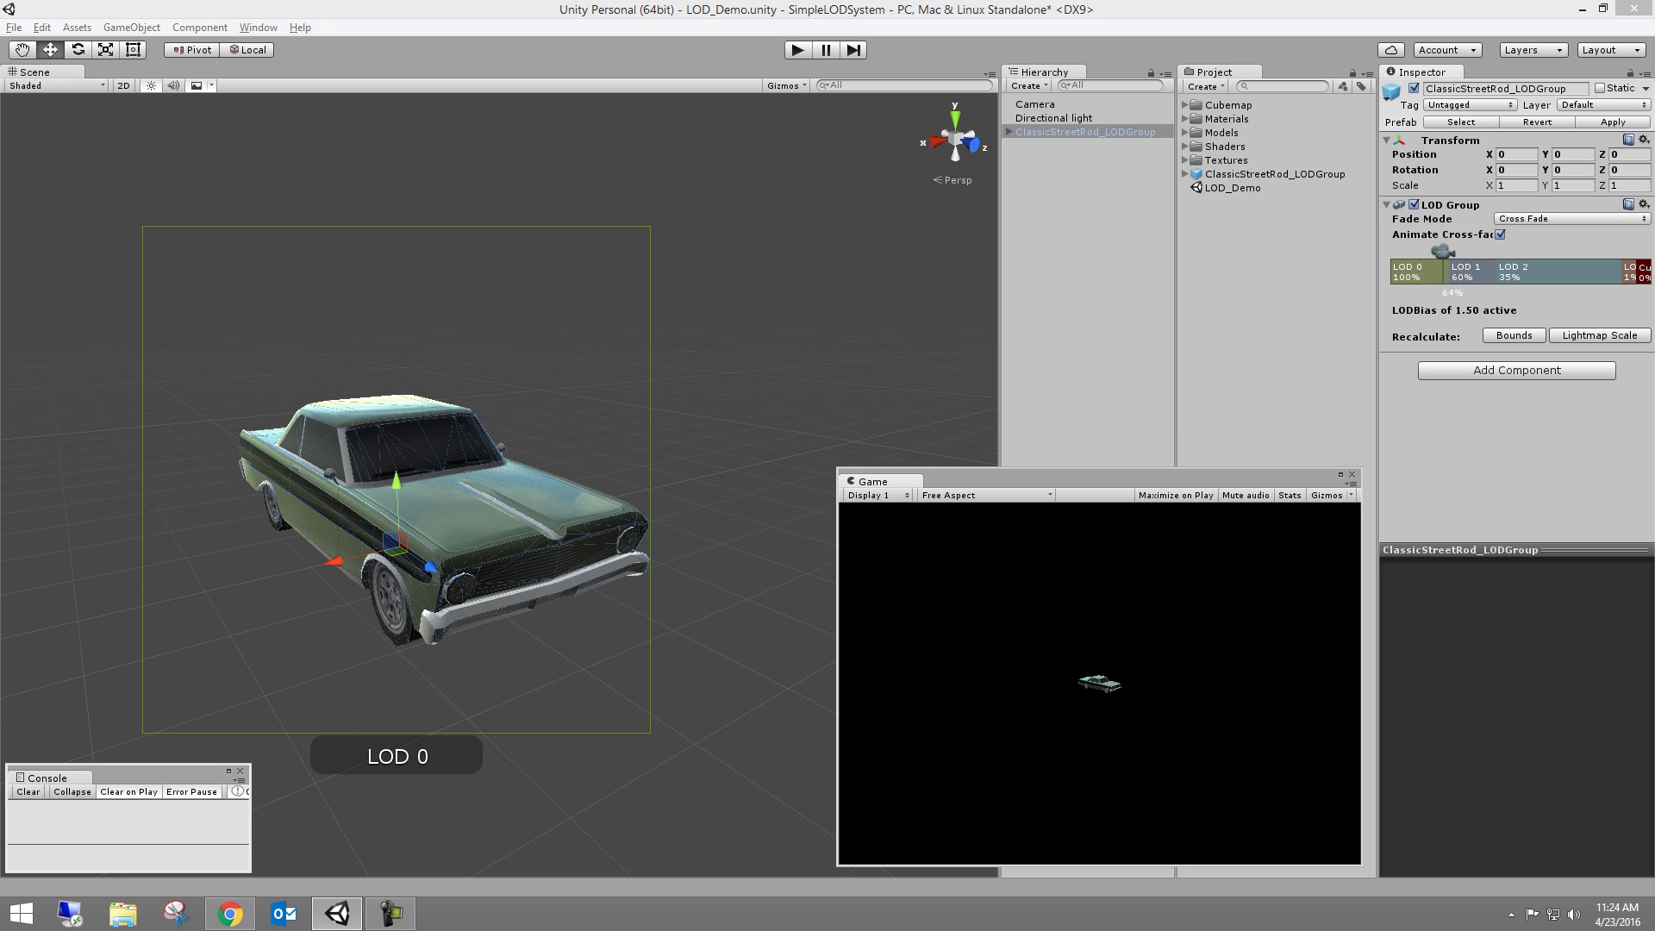